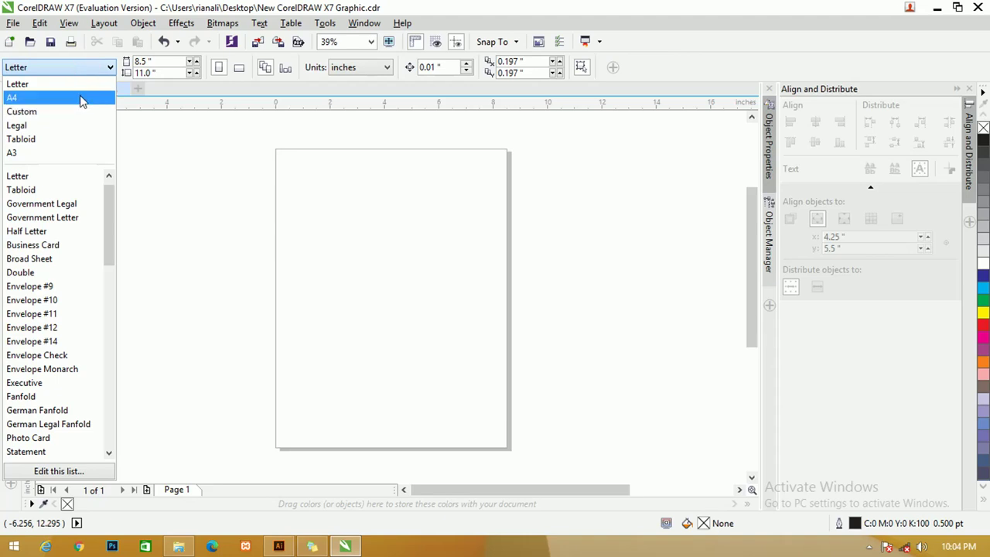
- Set the page to A4 in landscape orientation with centimeters as the drawing units
left_click(81, 97)
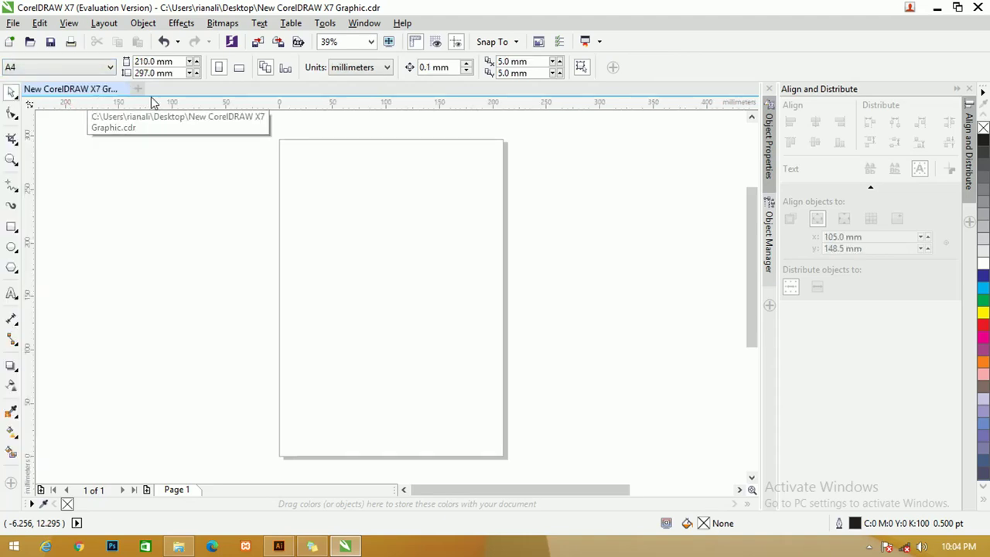
left_click(239, 68)
left_click(340, 68)
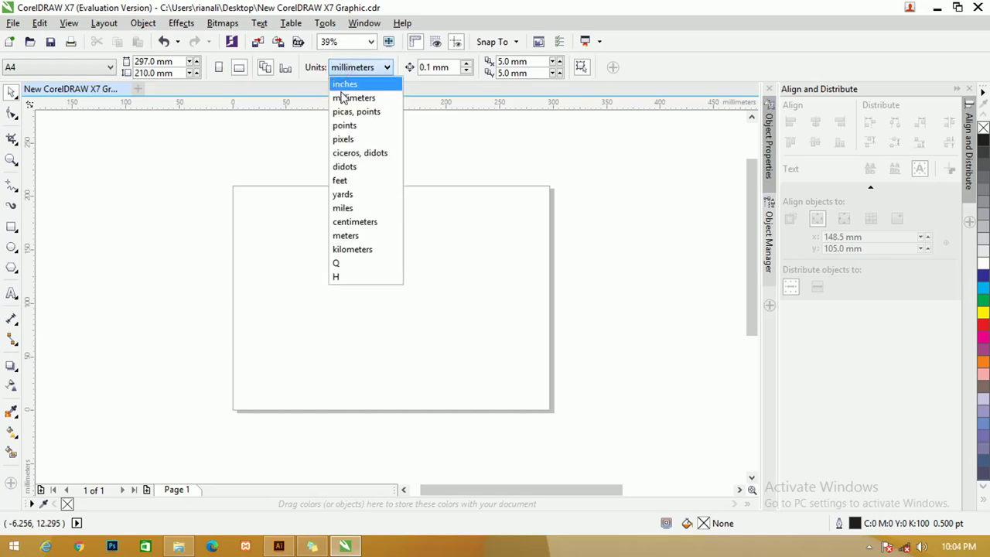
left_click(361, 224)
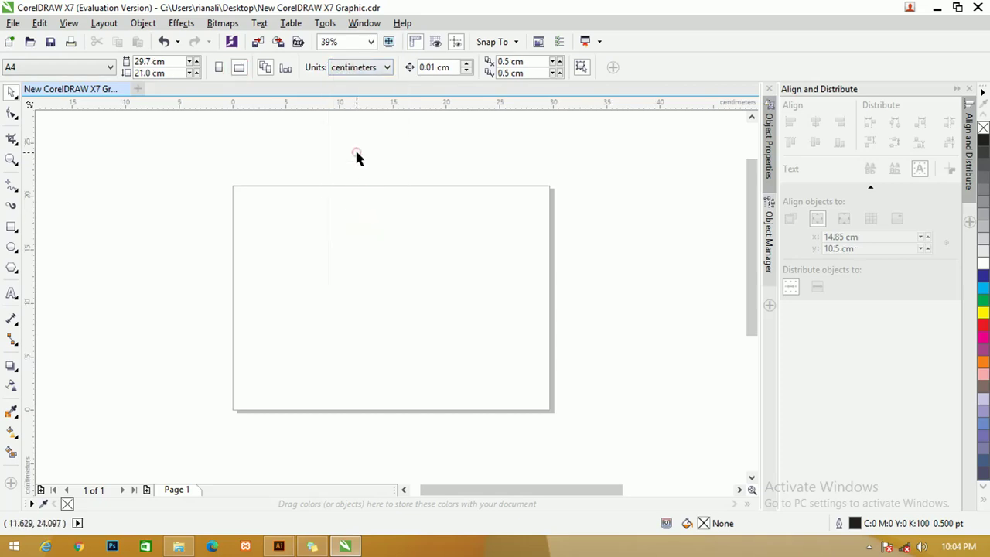
- Create a page-sized rectangle and a half-height copy of it, 10.5 cm tall, covering the page's lower half
double_click(12, 226)
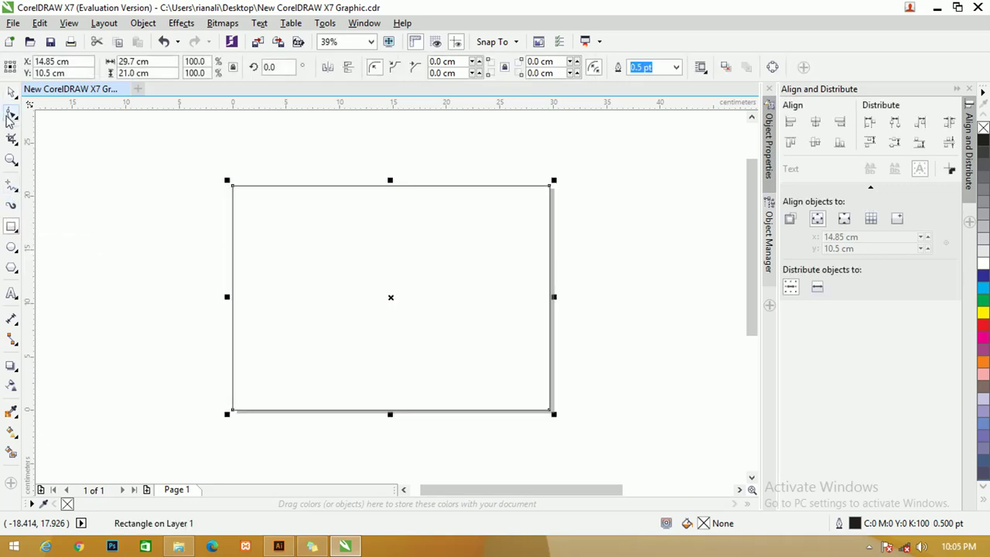
left_click(12, 91)
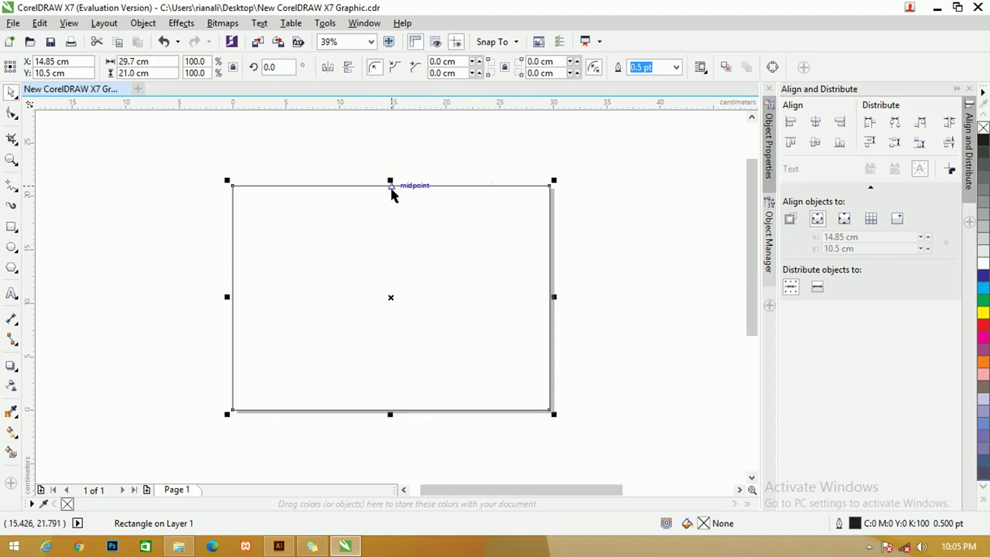
left_click_drag(390, 178, 388, 294)
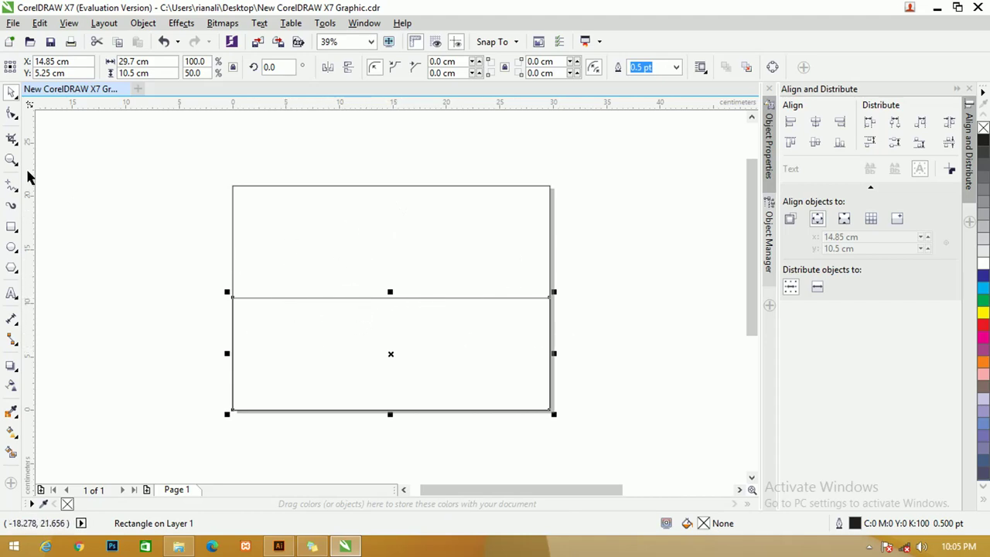
- Draw a vertical 2-point line about 23.4 cm long beside the page and duplicate it into four lines, each offset 0.5 cm
left_click(17, 191)
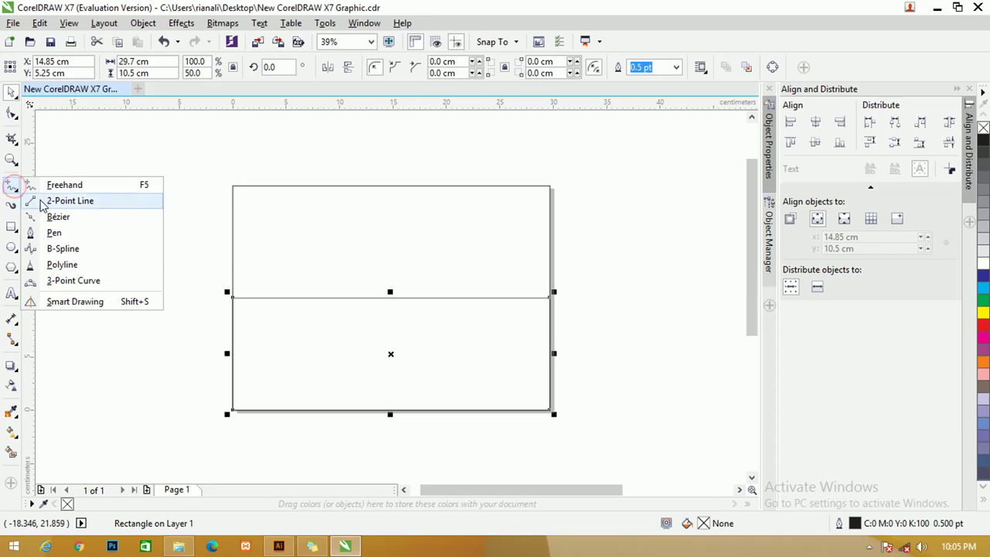
left_click(47, 199)
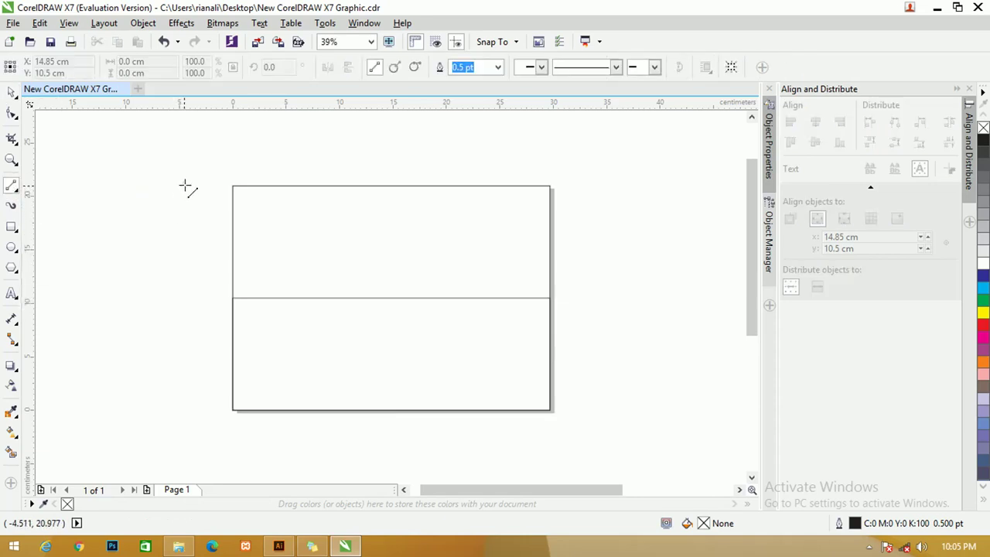
left_click_drag(182, 176, 167, 428)
left_click(13, 92)
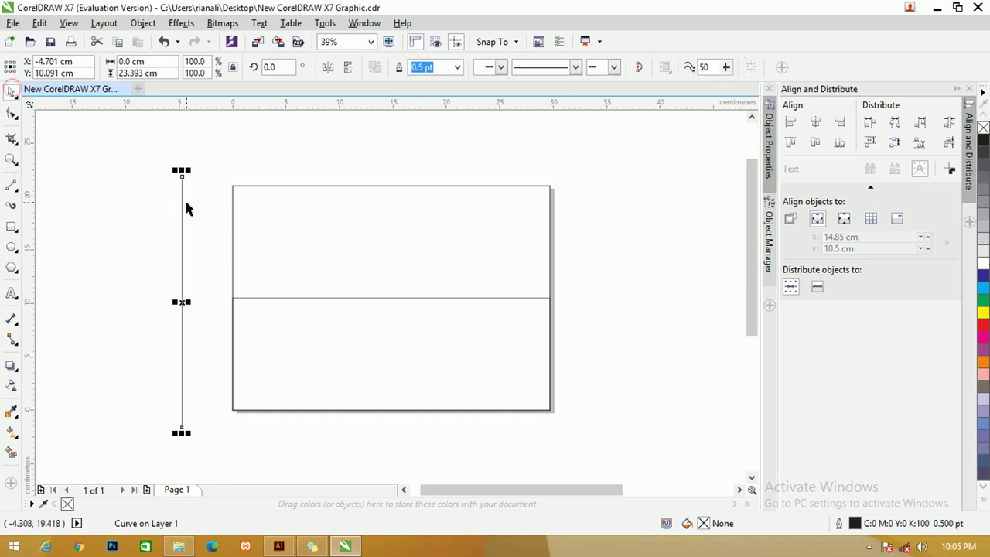
left_click_drag(184, 197, 198, 203)
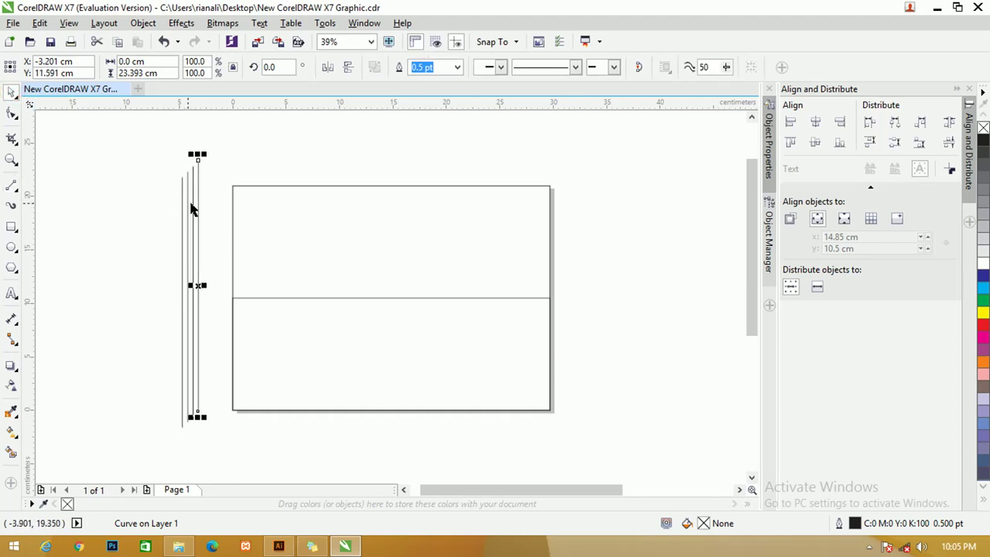
- Align the vertical line nearest the page with the right edge of the page-sized rectangle
left_click(256, 186, "shift")
key("r")
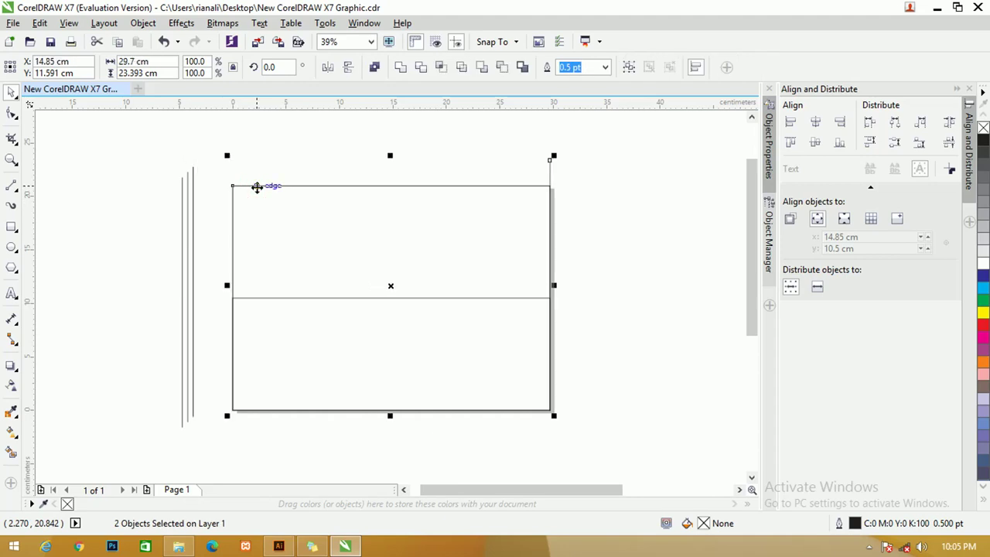
left_click(345, 123)
left_click(550, 181)
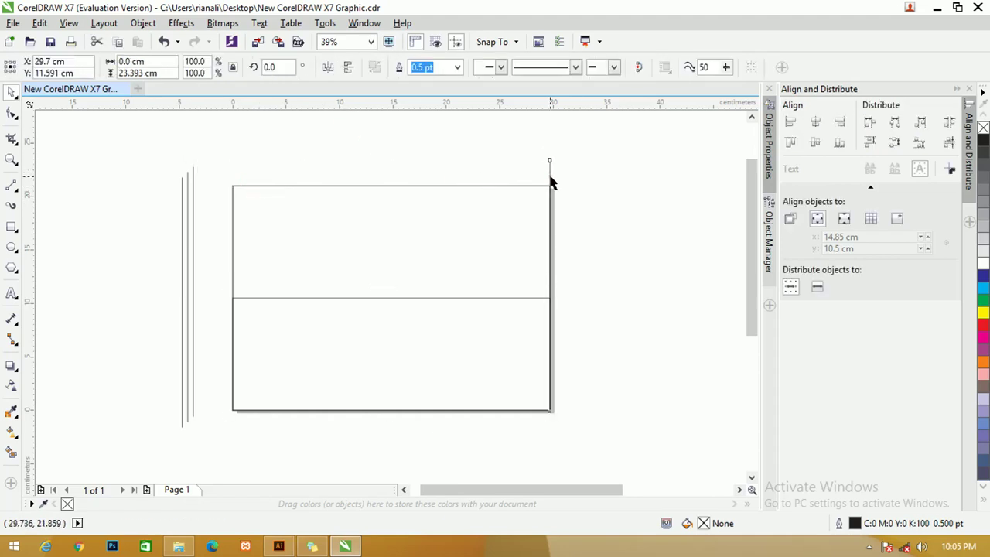
- Align the nearest remaining vertical line with the left edge of the page-sized rectangle
left_click(193, 181)
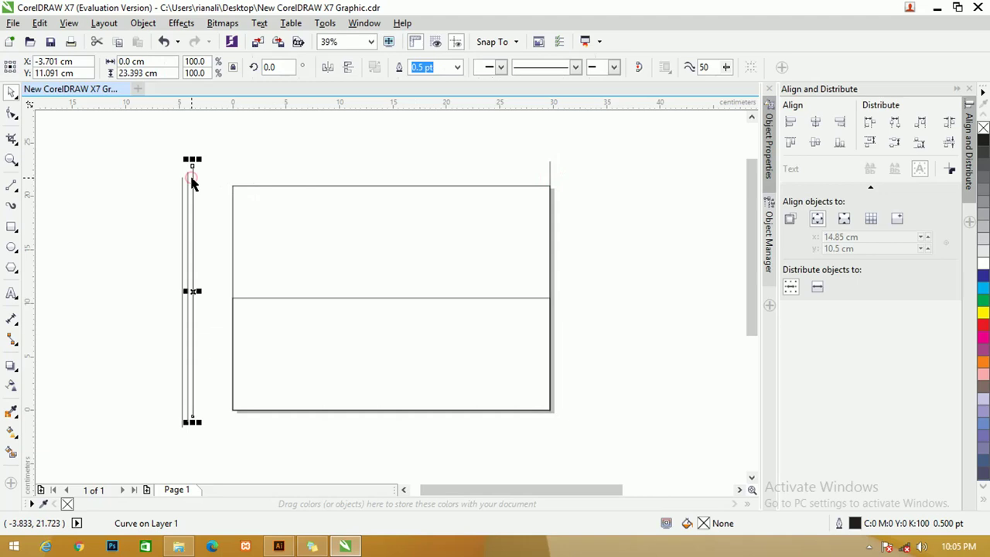
left_click(254, 184)
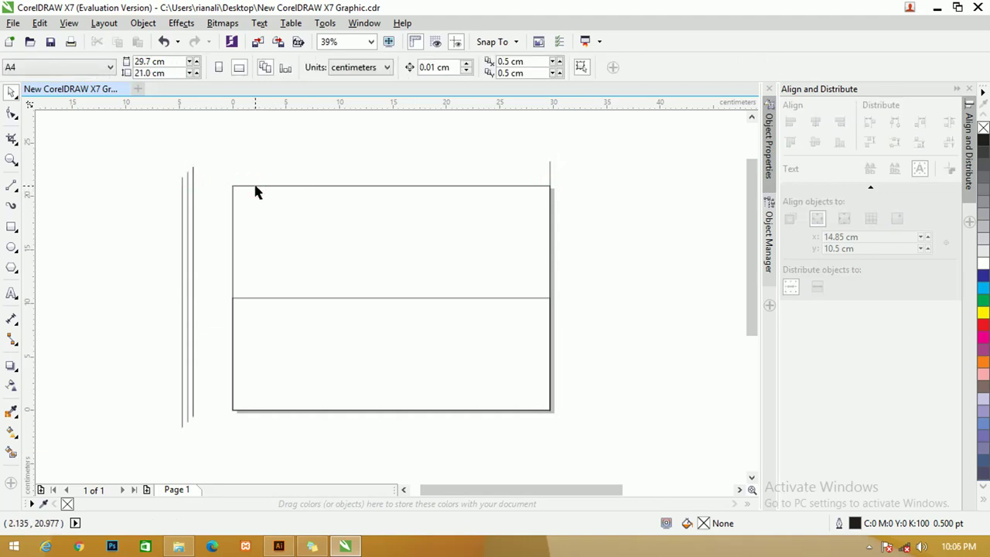
left_click(255, 192)
left_click(190, 172)
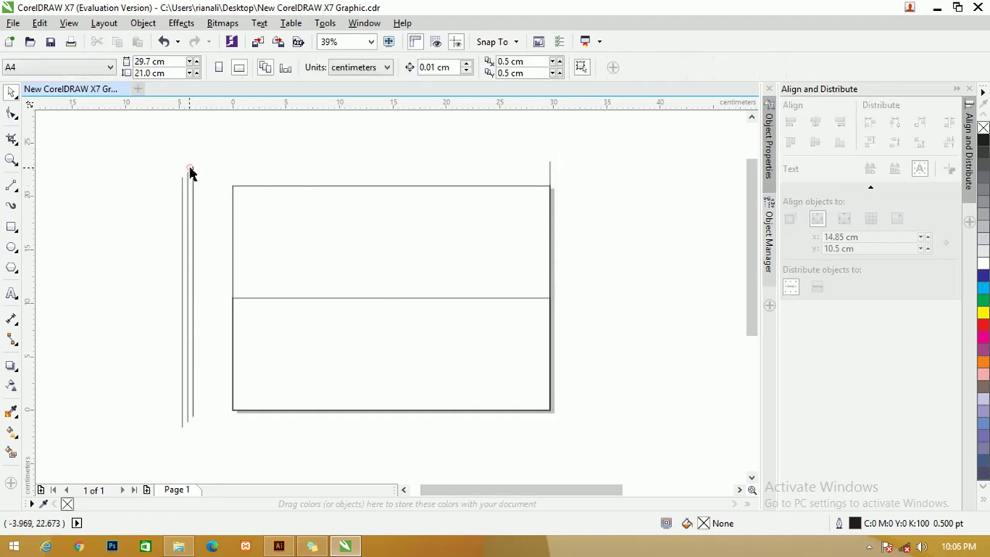
left_click(193, 174)
left_click(232, 187, "shift")
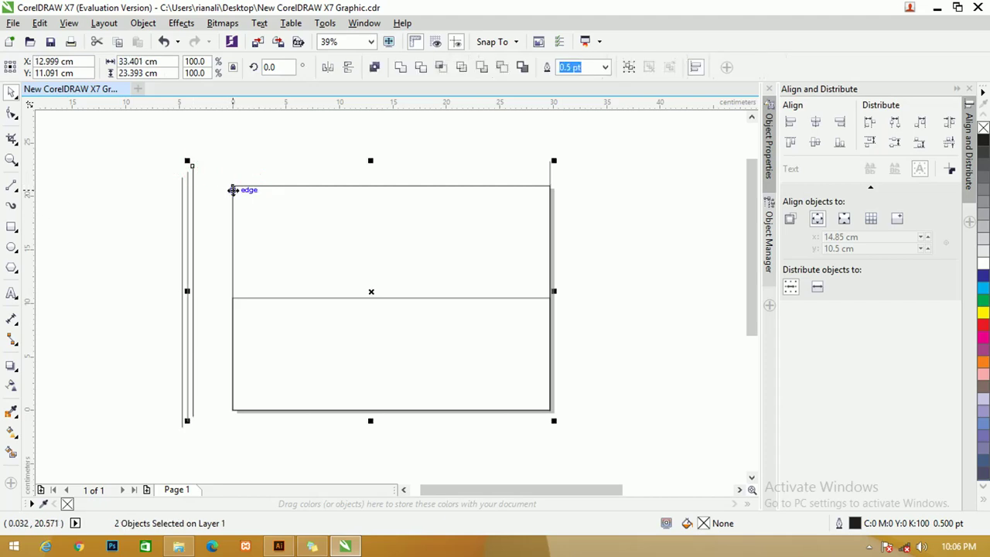
key("l")
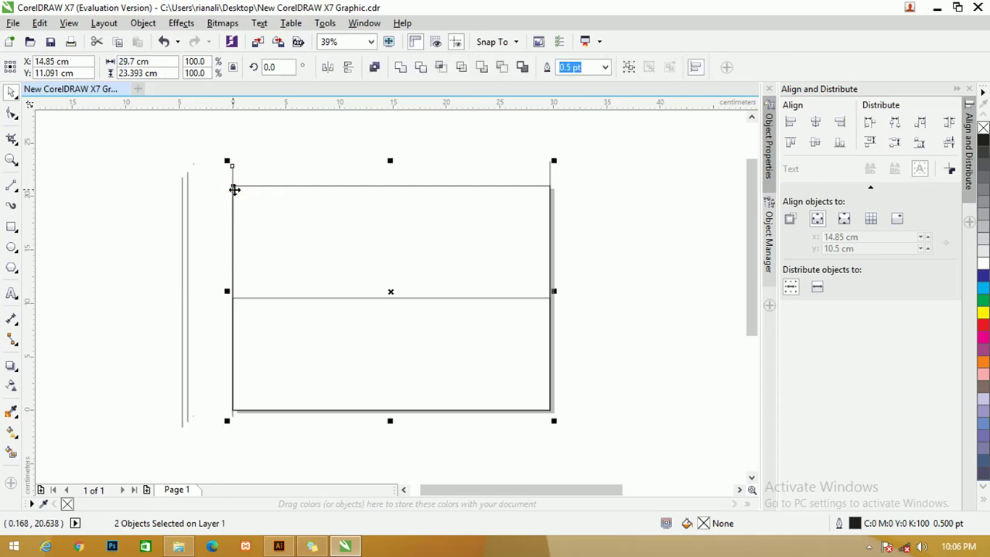
left_click(205, 151)
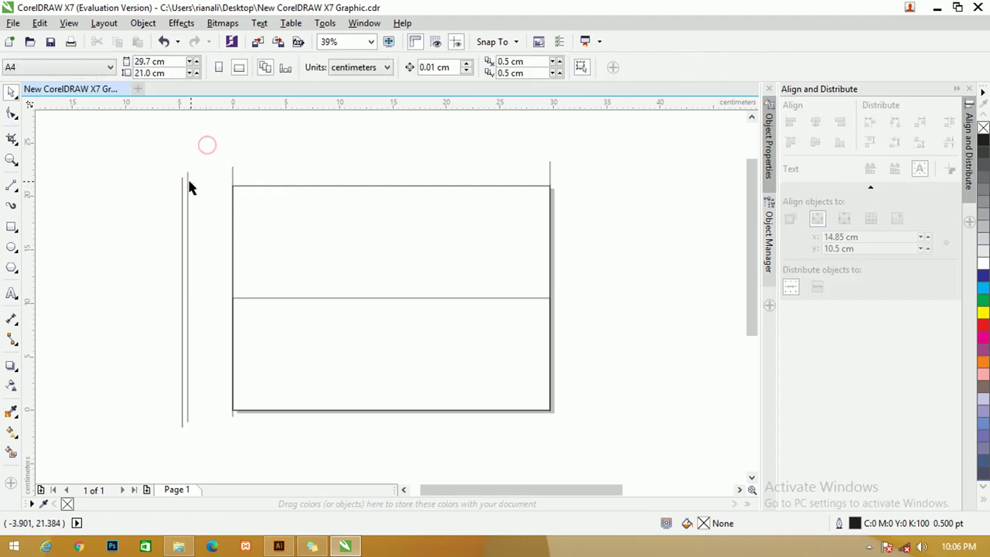
- Center the remaining two vertical lines together on the page
left_click(188, 185)
left_click(182, 180, "shift")
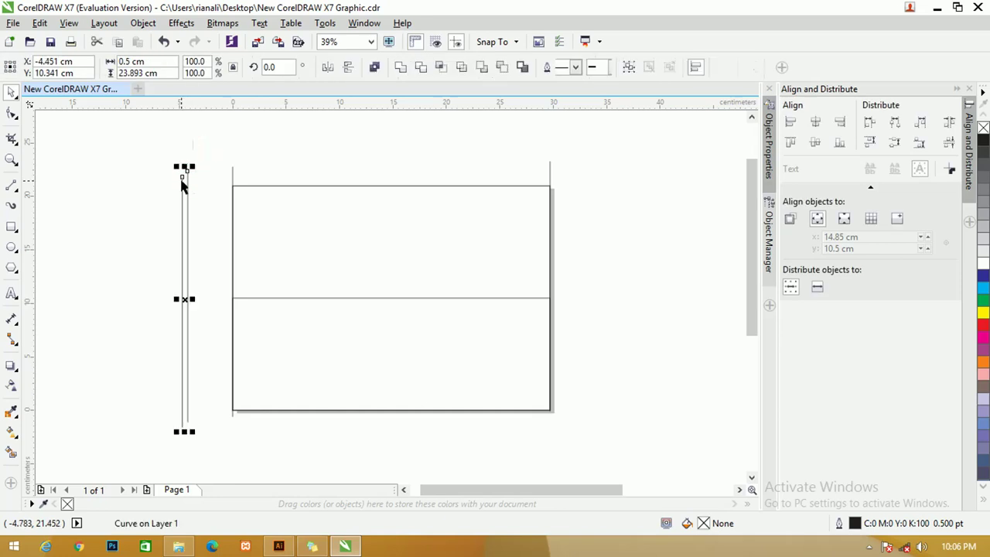
key("p")
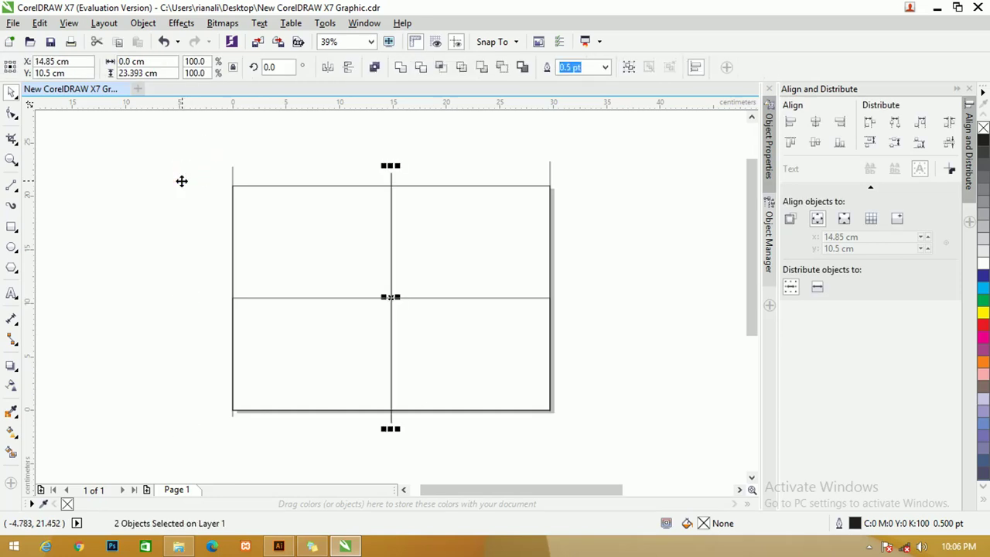
left_click(444, 152)
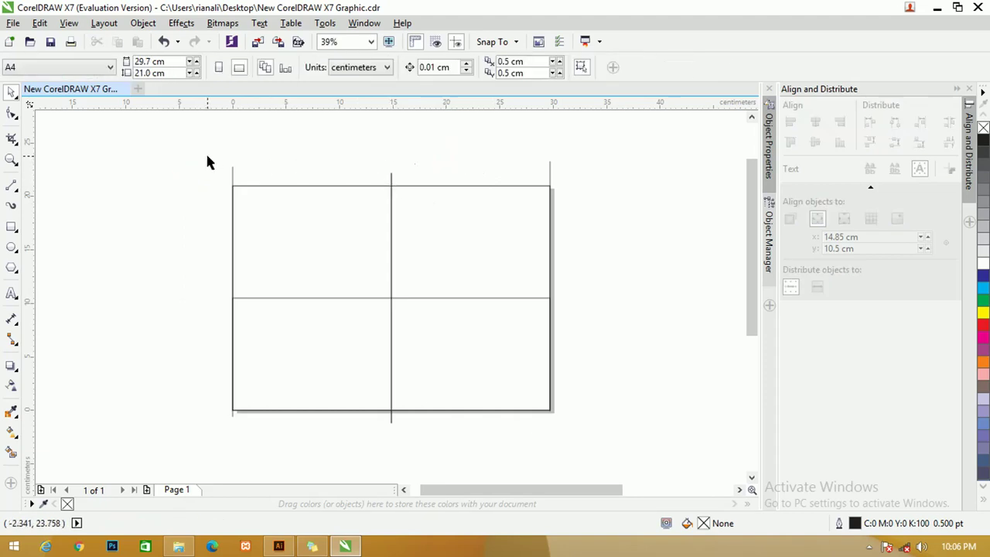
- Space the four vertical lines evenly across the page width and align their top ends
left_click_drag(199, 143, 597, 184)
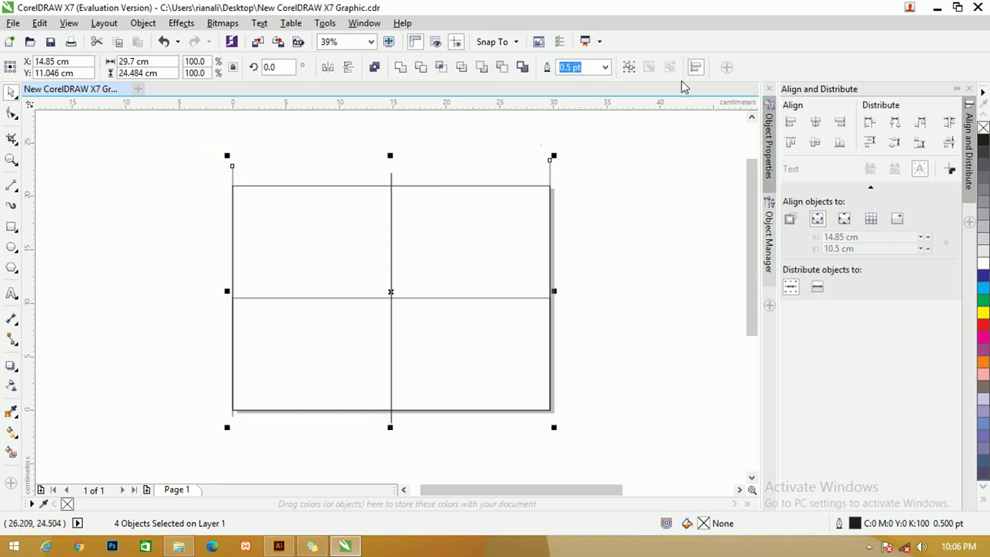
left_click(948, 122)
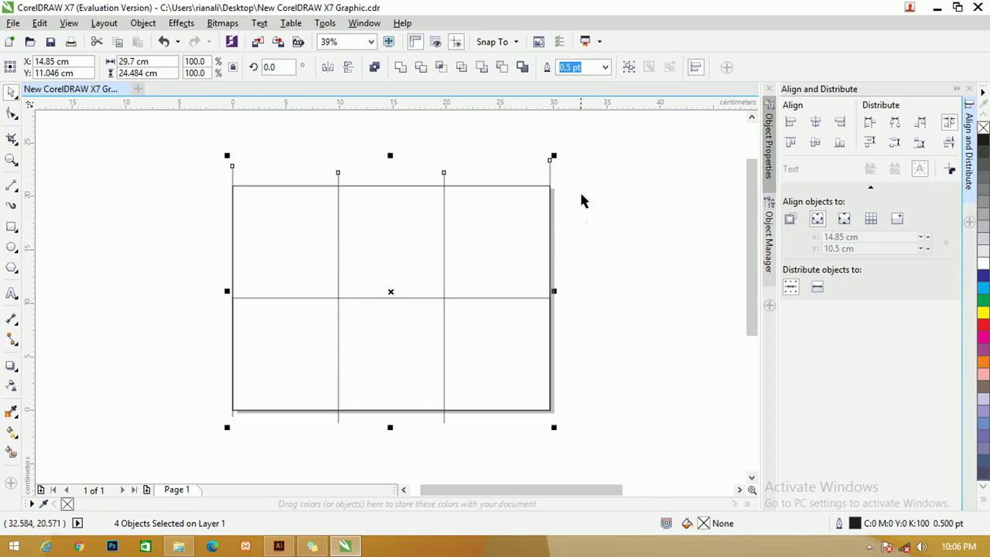
key("t")
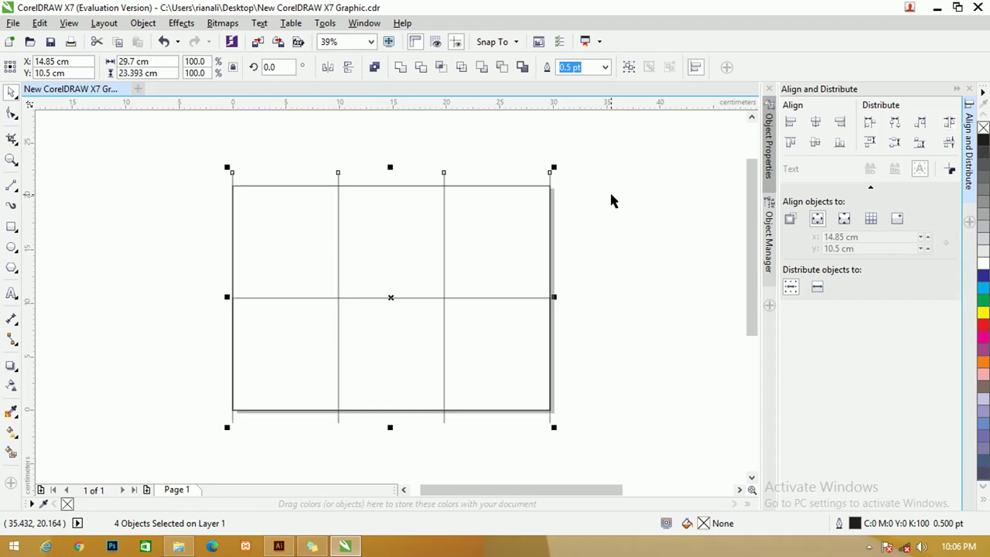
left_click(610, 184)
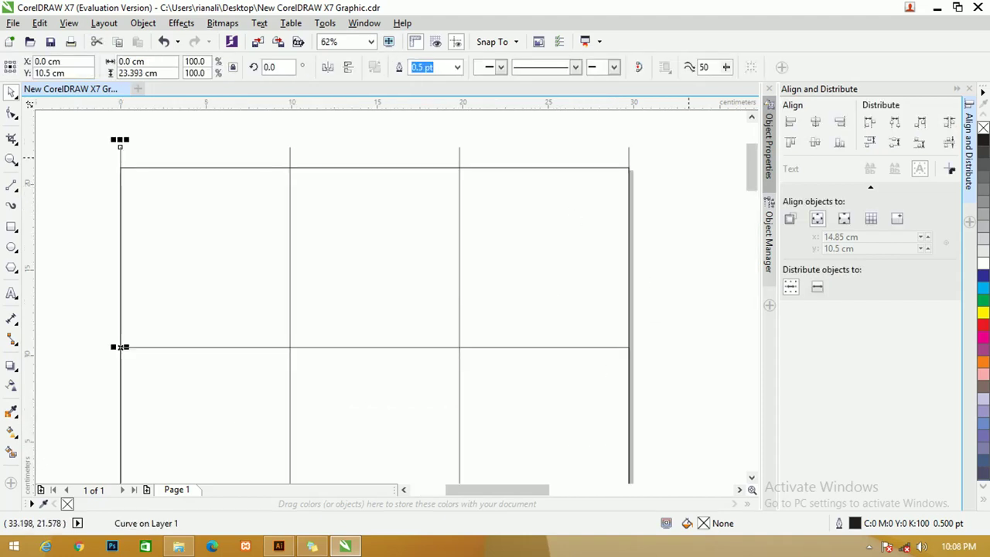
- Add an inside contour of 2 steps with a 0.226 cm offset to the page-sized rectangle
left_click(592, 170)
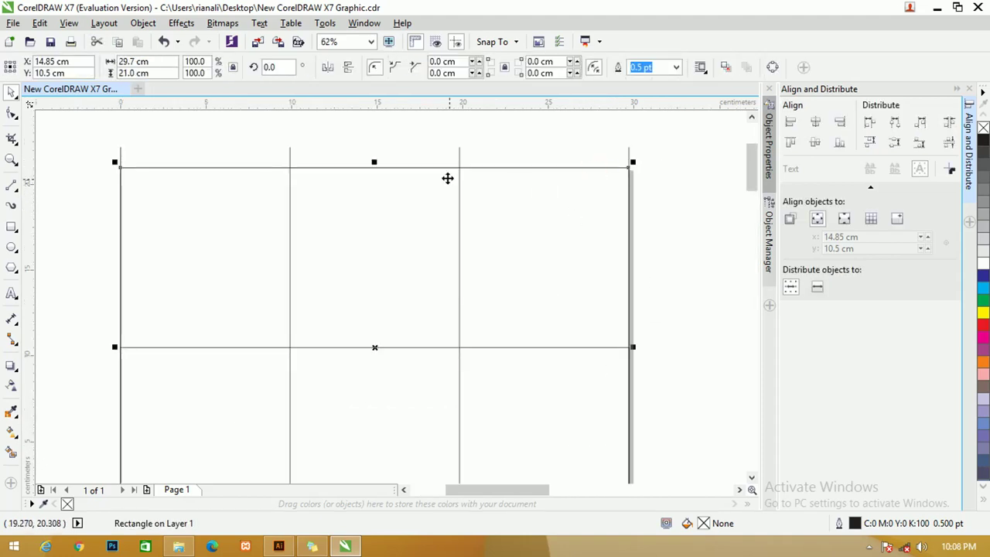
scroll(446, 177, "down", 2)
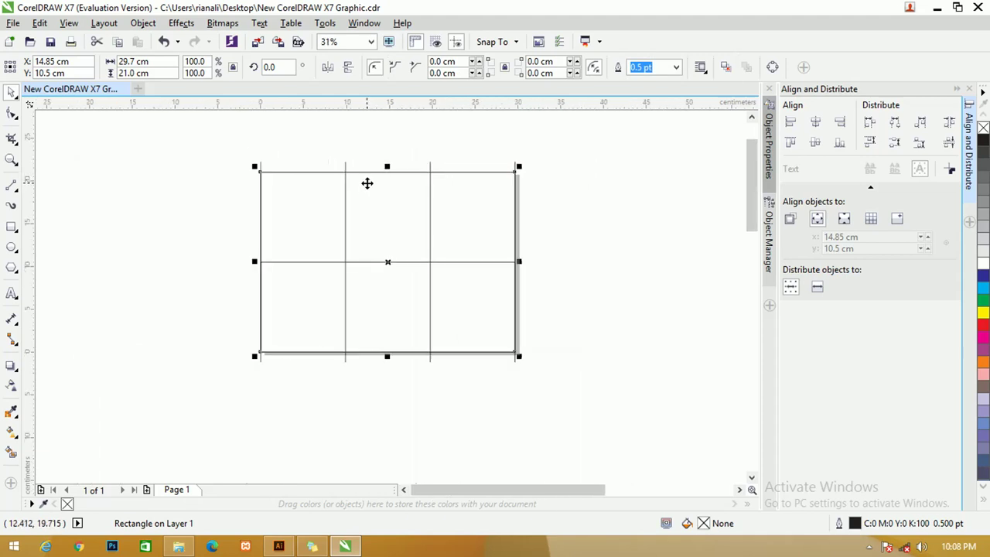
scroll(367, 182, "left", 1)
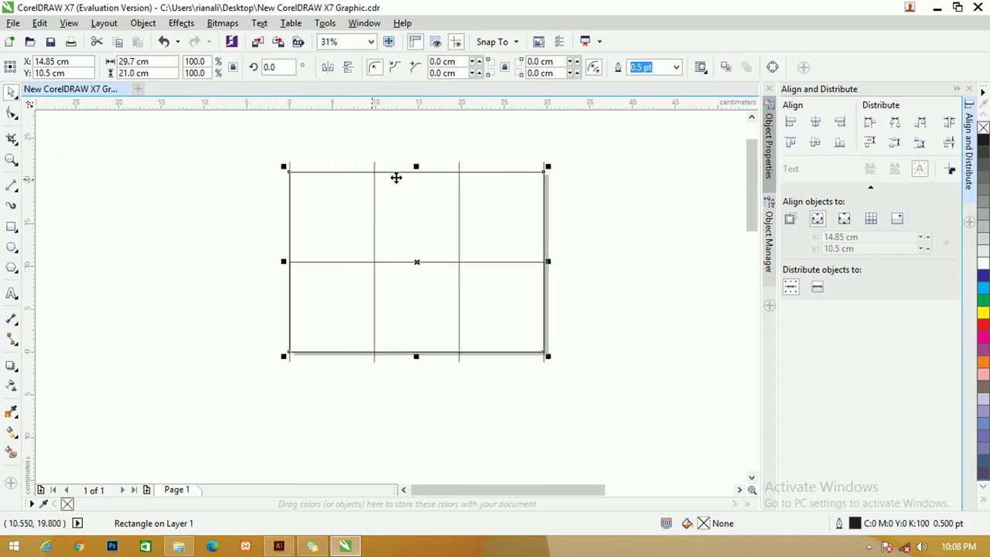
scroll(508, 171, "up", 2)
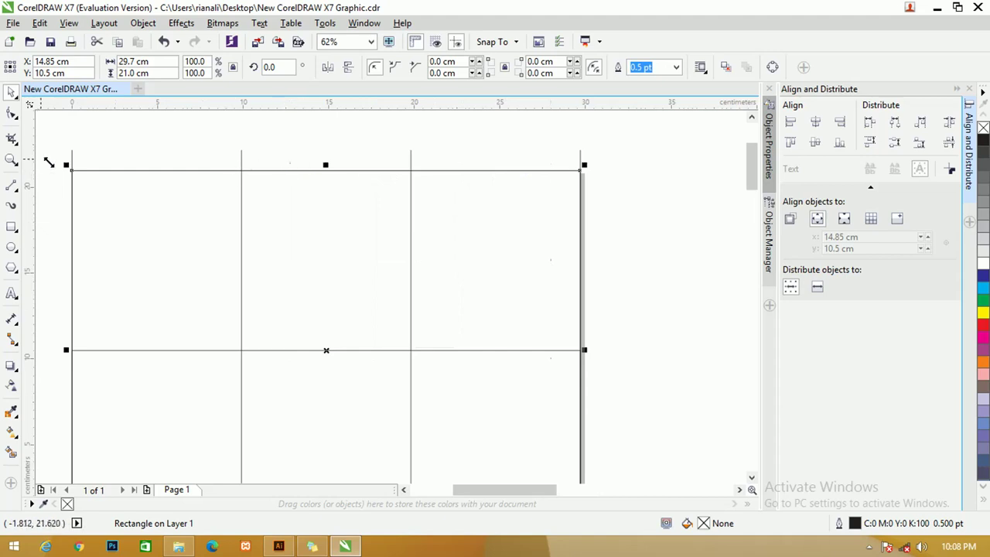
left_click(11, 364)
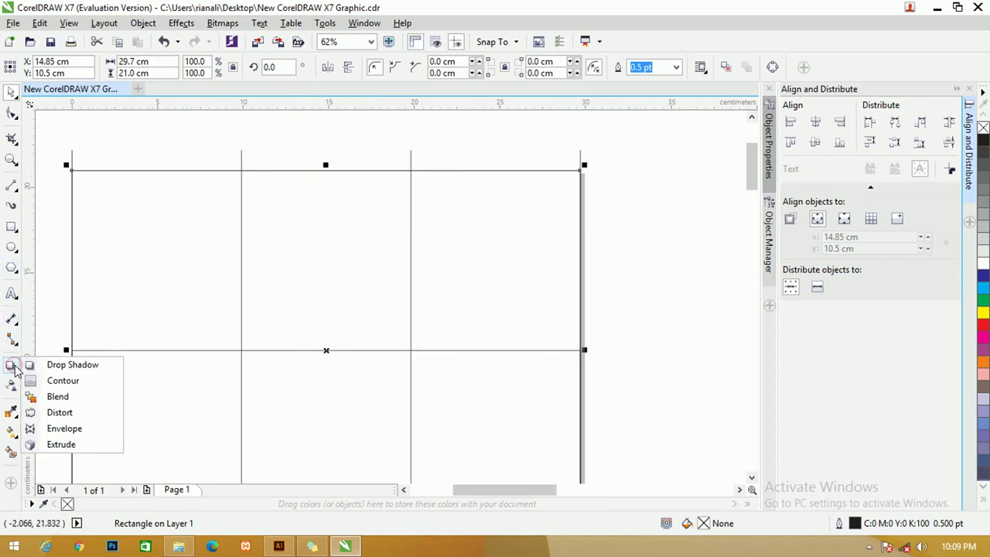
left_click(54, 384)
mouse_move(159, 174)
left_mouse_down()
mouse_move(160, 184)
mouse_move(162, 175)
left_mouse_up()
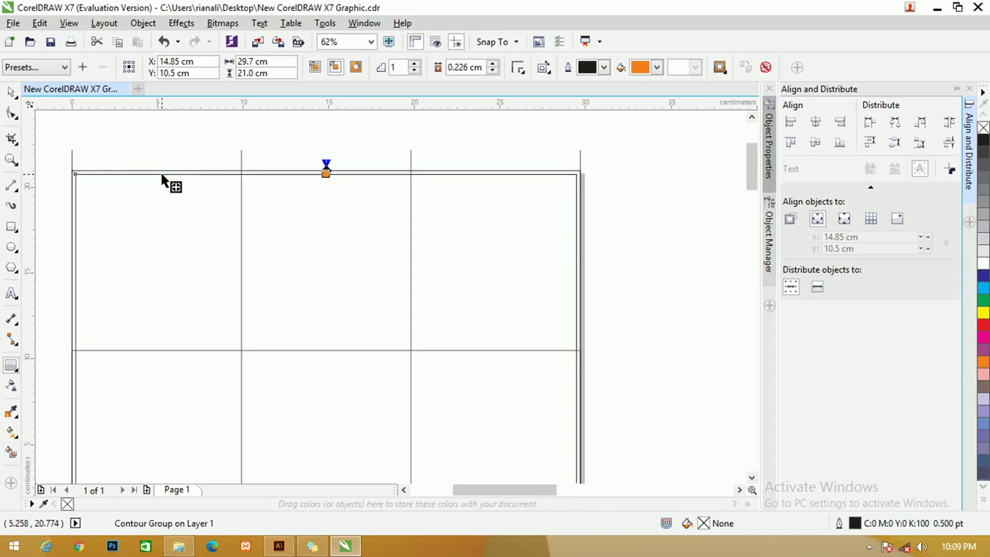
left_click(414, 64)
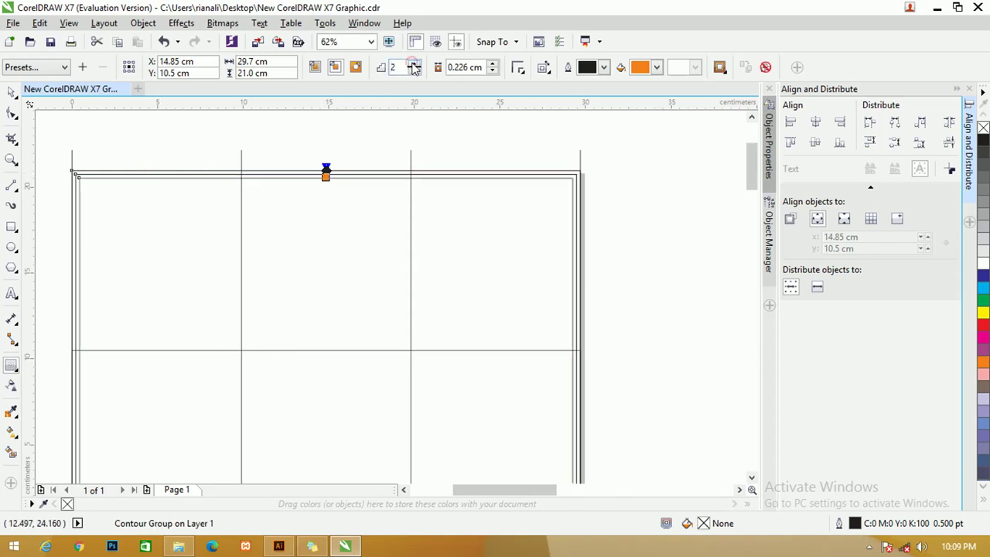
scroll(128, 170, "left", 1)
scroll(131, 183, "up", 2)
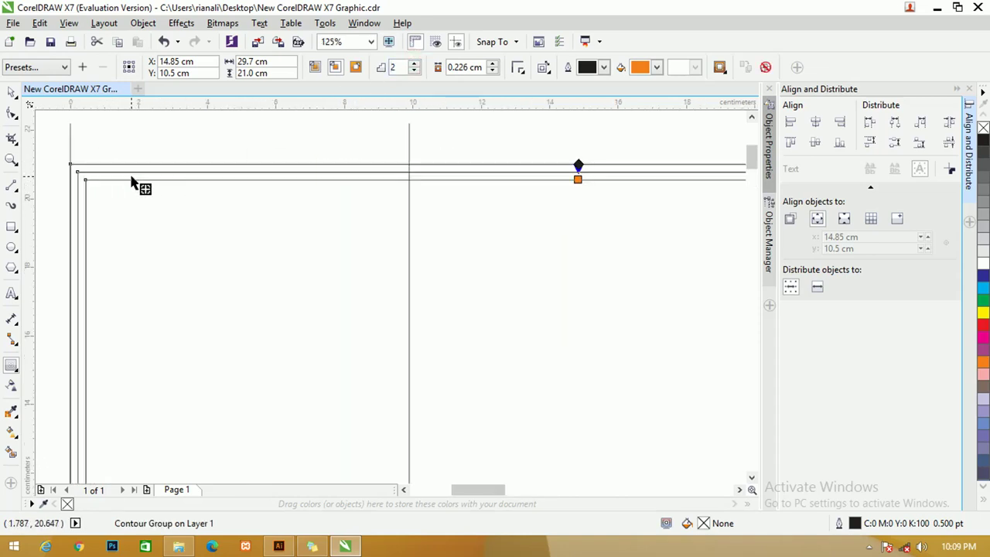
scroll(132, 183, "up", 2)
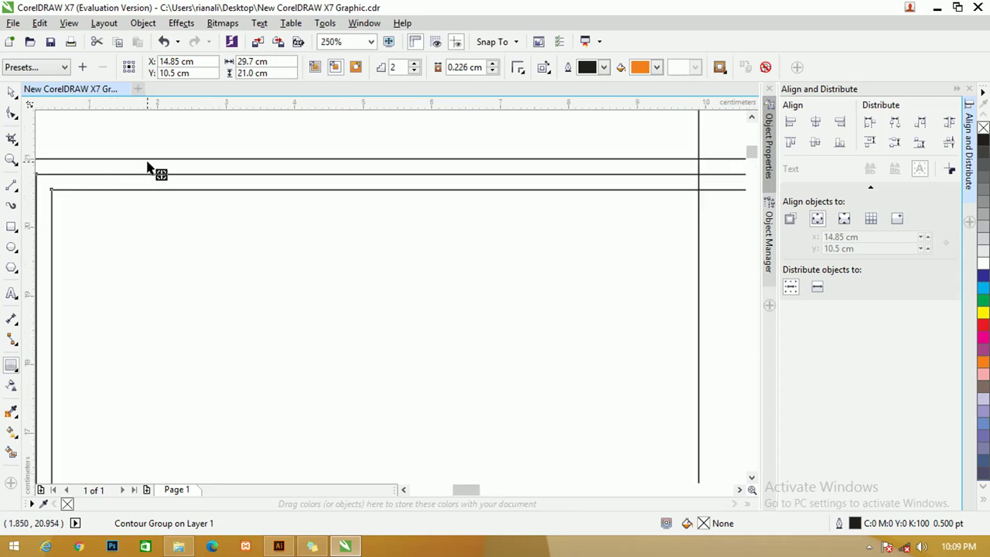
scroll(345, 170, "right", 2)
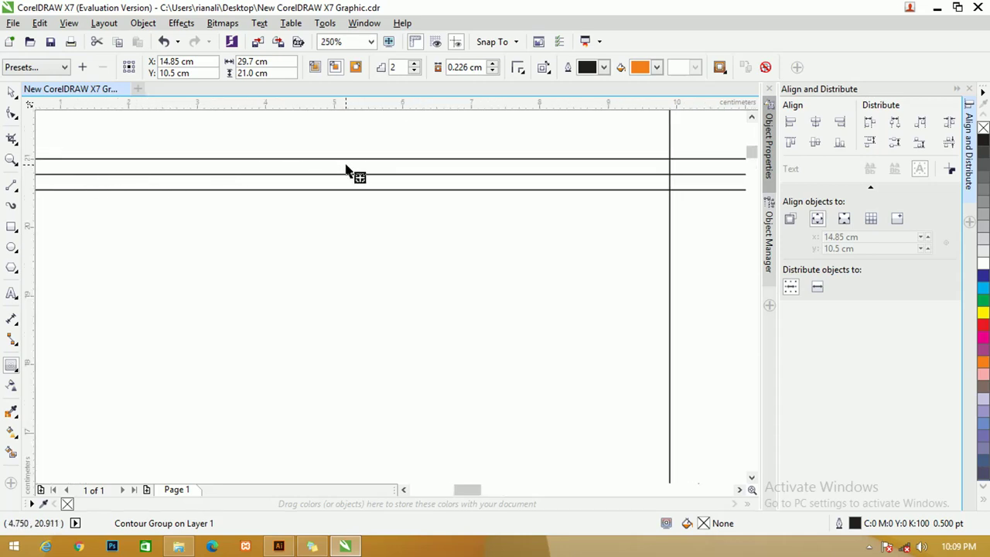
- Break the contour group apart so the inner contours separate from the page-sized rectangle
scroll(346, 170, "down", 2)
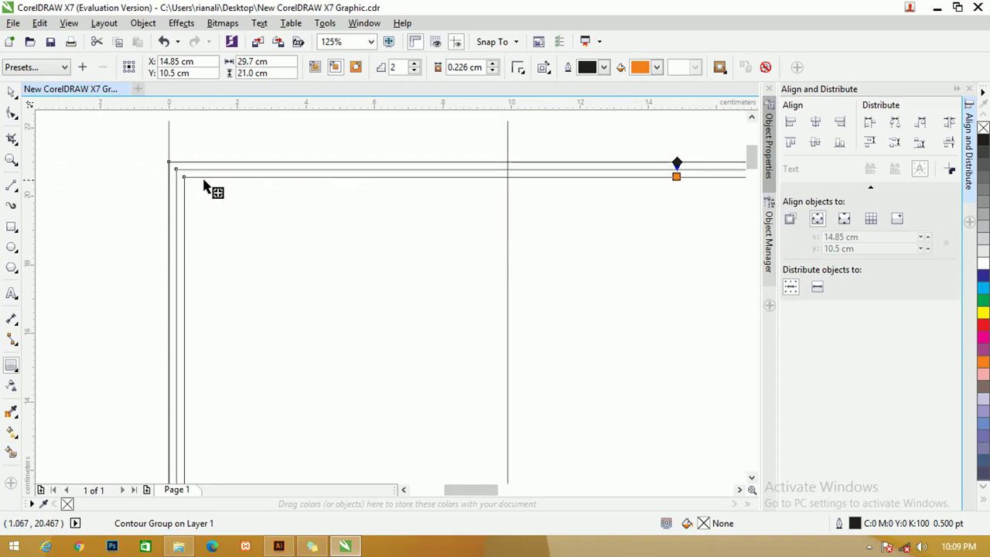
scroll(217, 187, "up", 2)
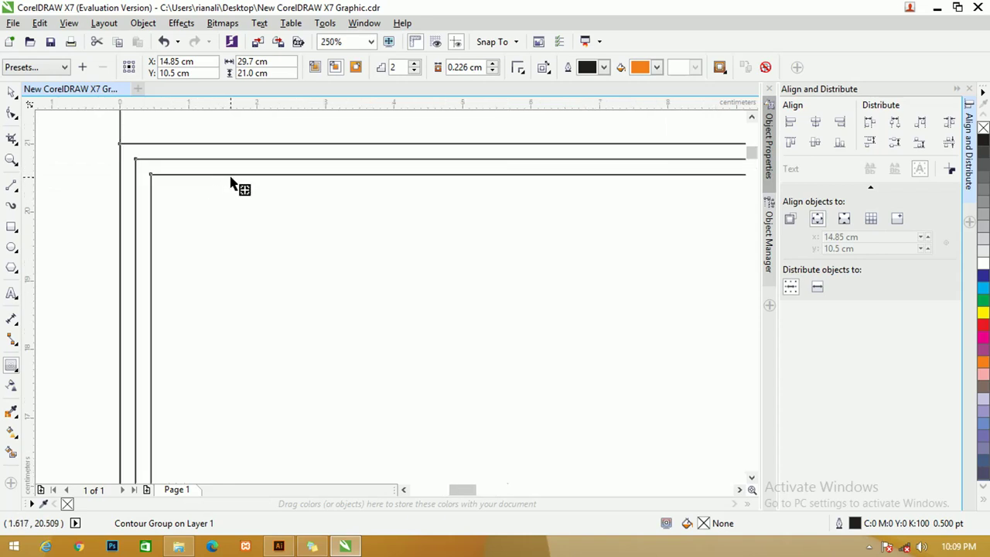
left_click(11, 91)
left_click(45, 118)
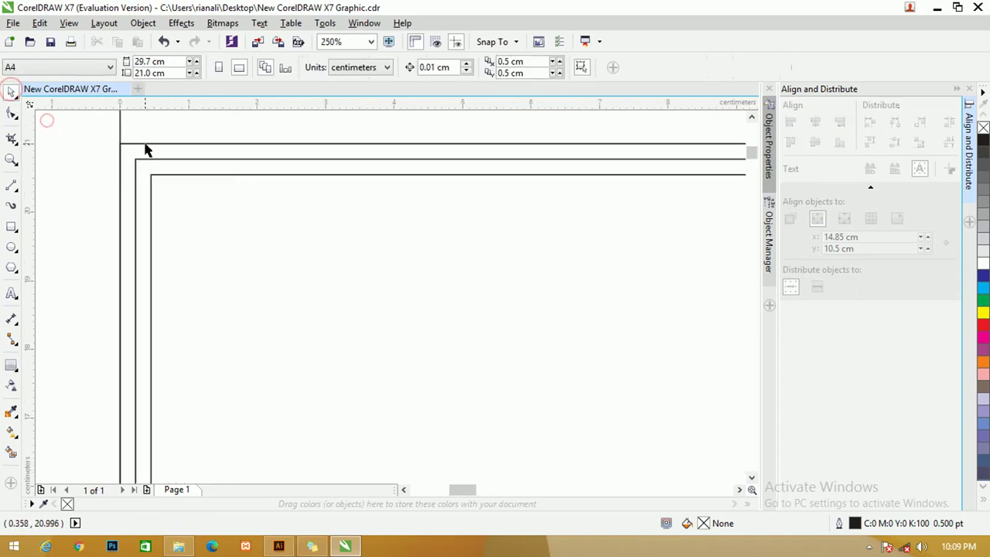
left_click(146, 145)
right_click(134, 147)
left_click(137, 155)
left_click(137, 160)
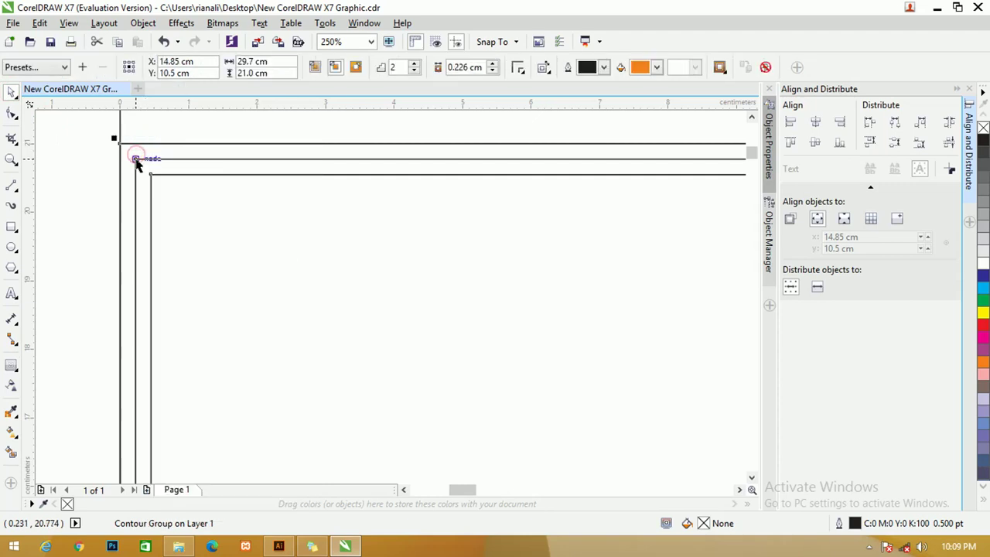
right_click(136, 159)
left_click(168, 184)
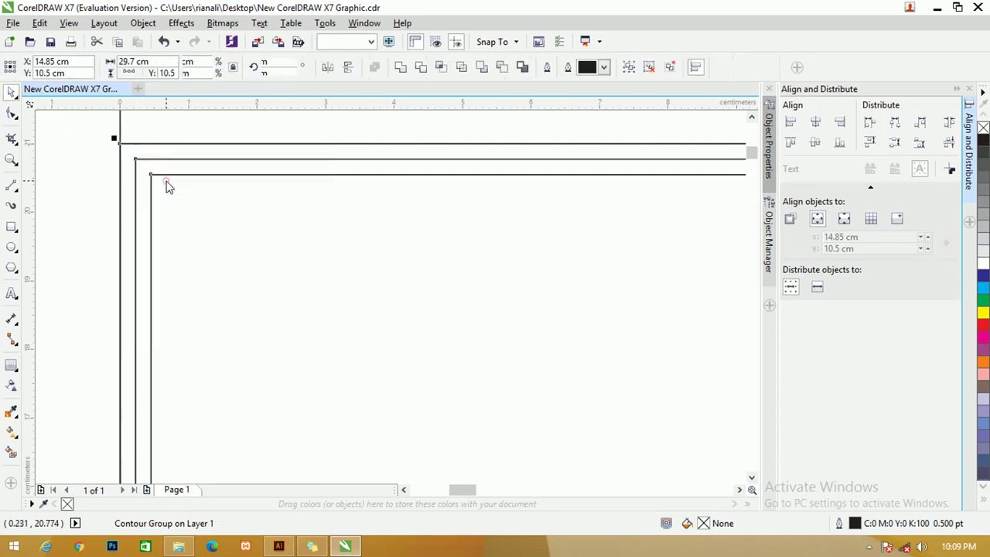
- Select the group of two contour rectangles and ungroup all its objects
left_click(101, 160)
left_click(173, 160)
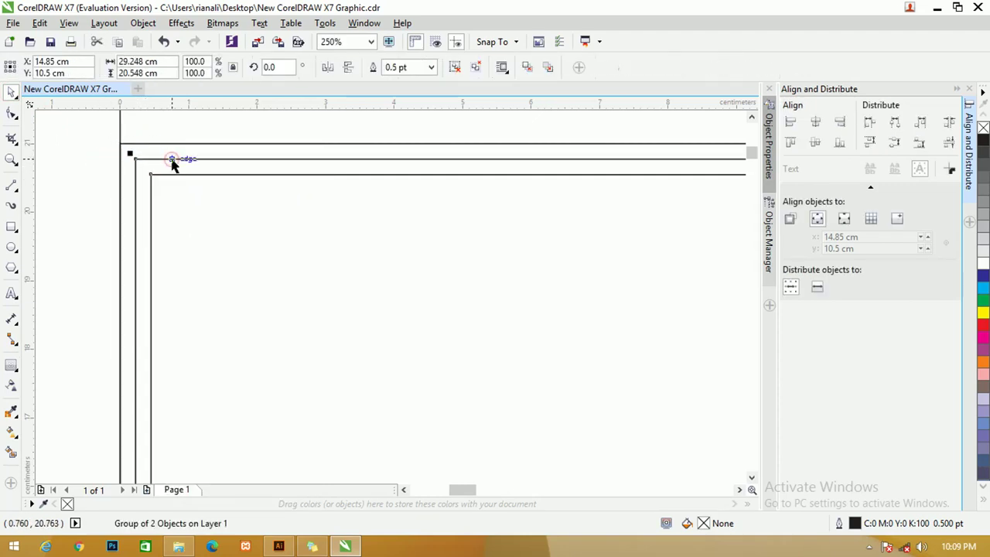
right_click(173, 162)
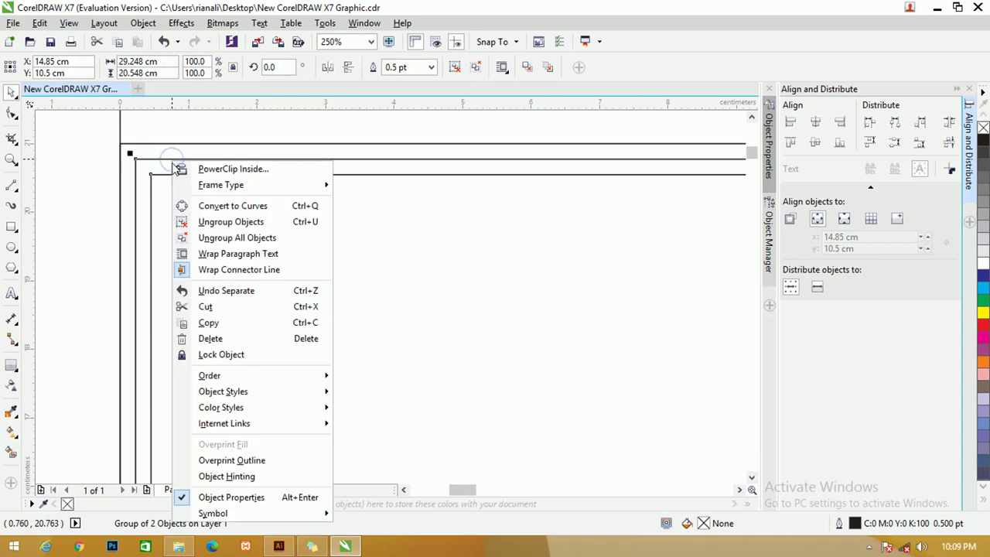
left_click(222, 238)
left_click(92, 168)
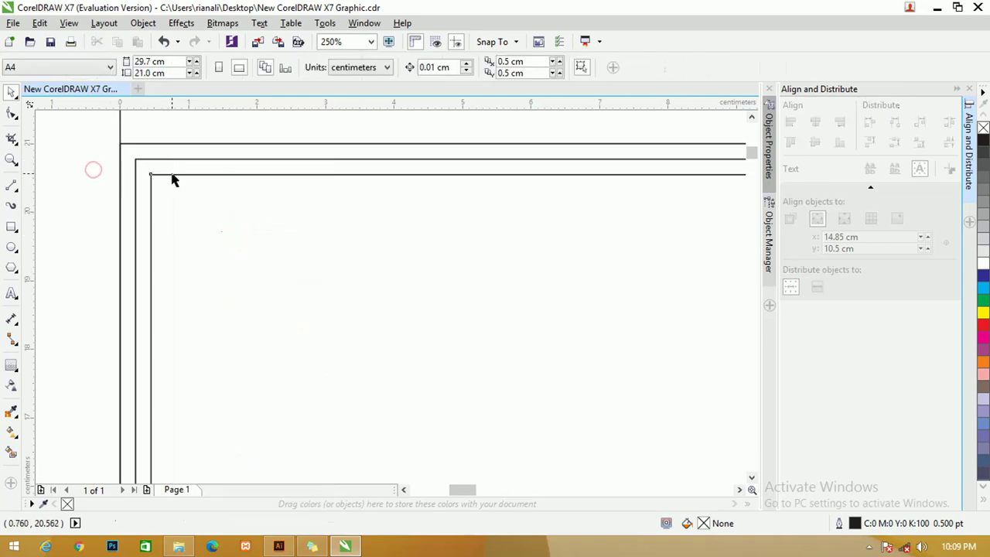
- Fill the outer page-sized rectangle with 20% black and the middle contour rectangle with white
left_click(171, 172)
left_click(173, 144)
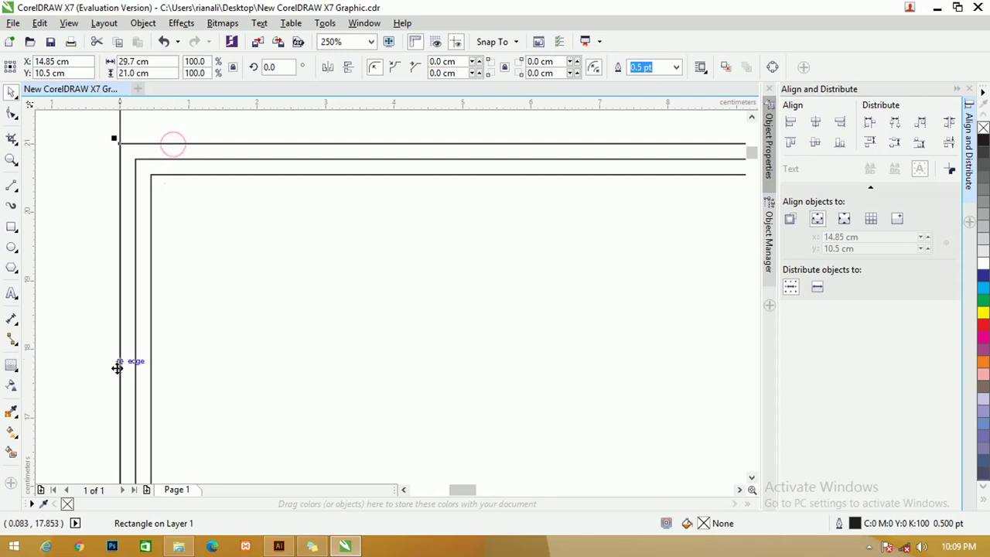
left_click(985, 241)
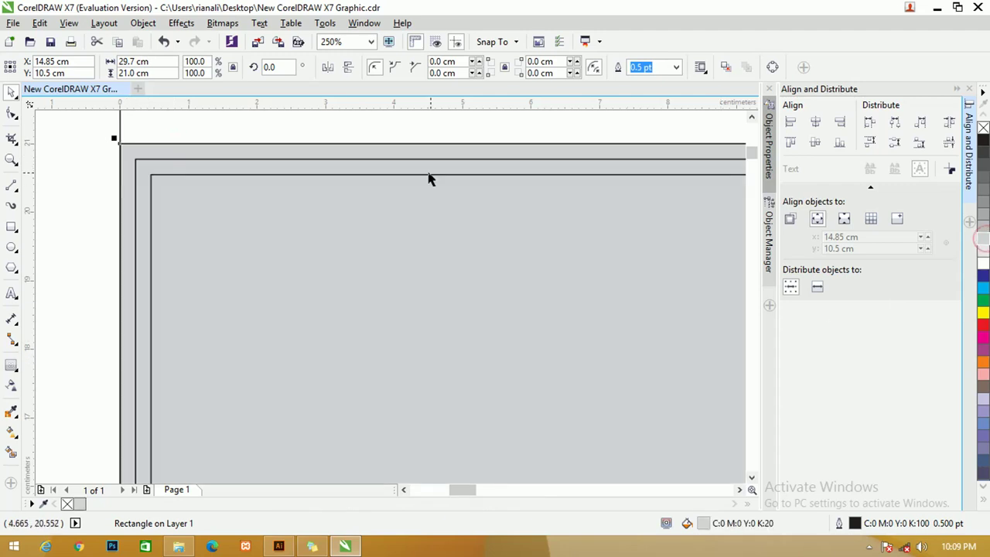
left_click(403, 160)
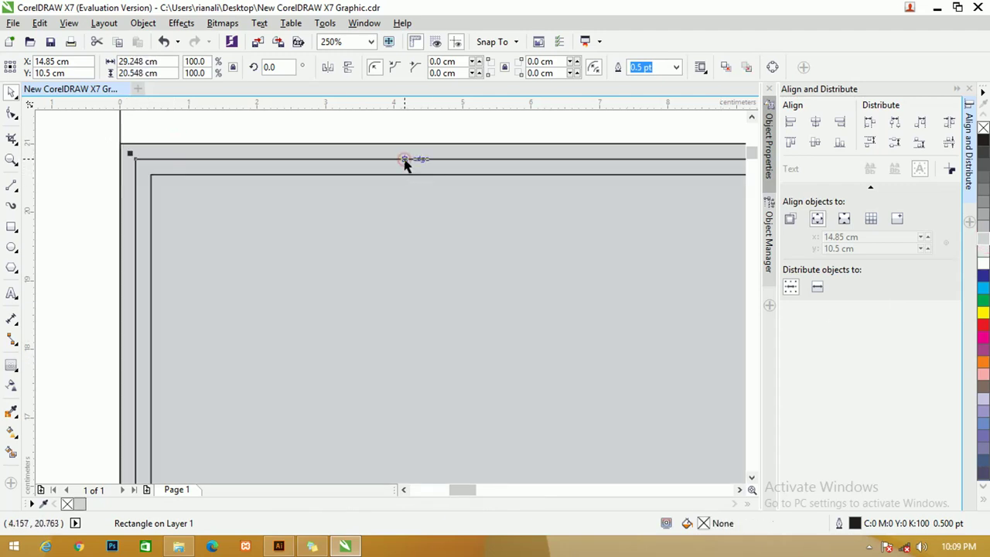
left_click(984, 264)
left_click(533, 125)
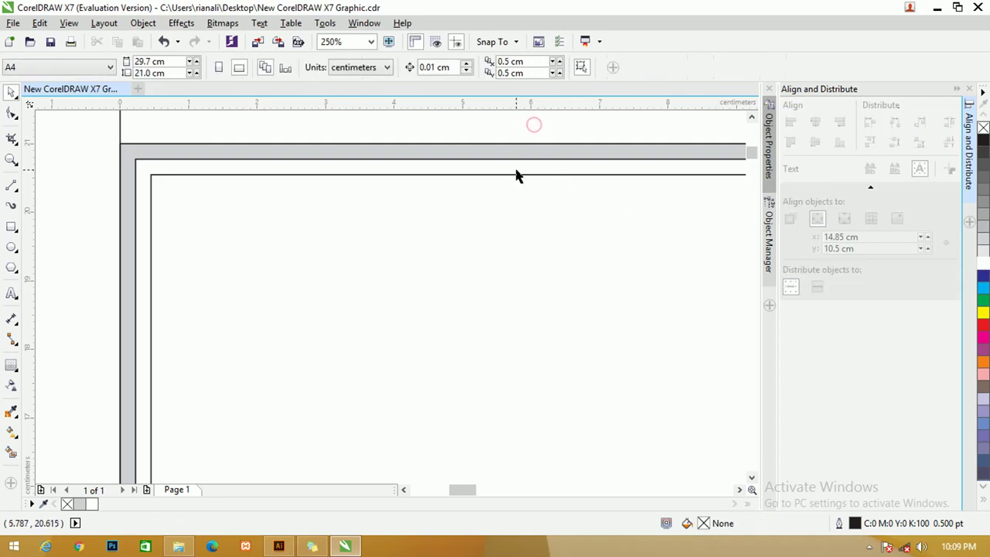
- Move the innermost contour rectangle to the Guides (all pages) layer of the master page and hide that layer
left_click(513, 175)
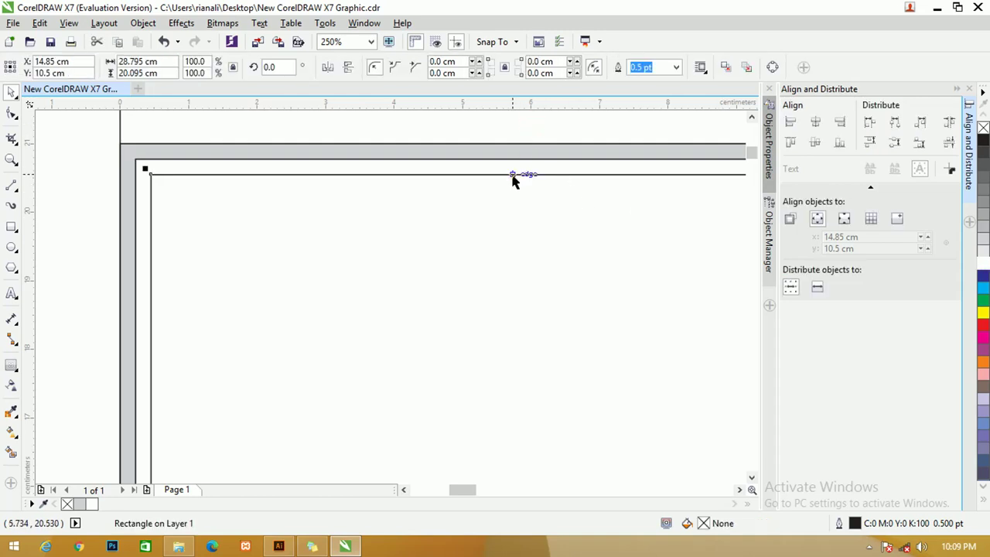
left_click(371, 41)
left_click(335, 78)
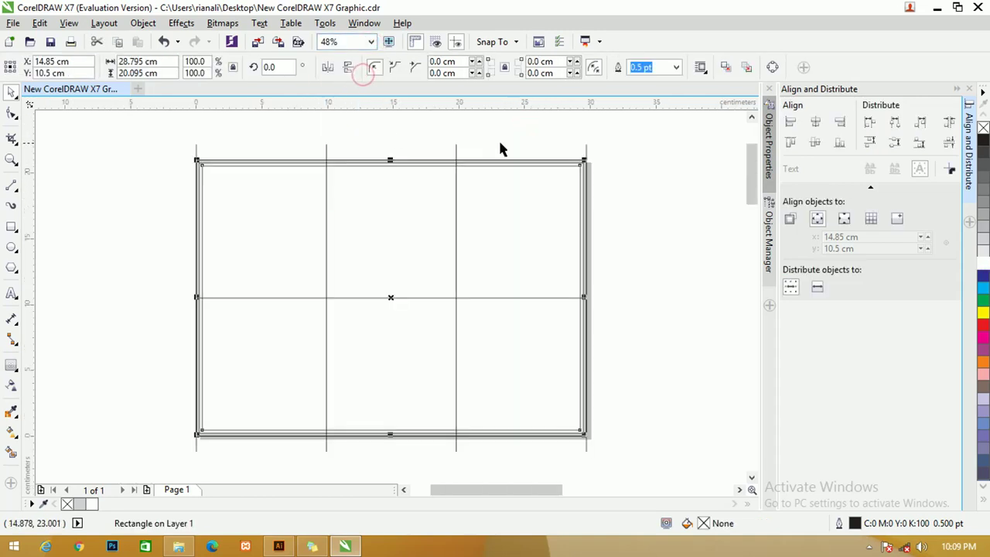
left_click(585, 156)
left_click(571, 165)
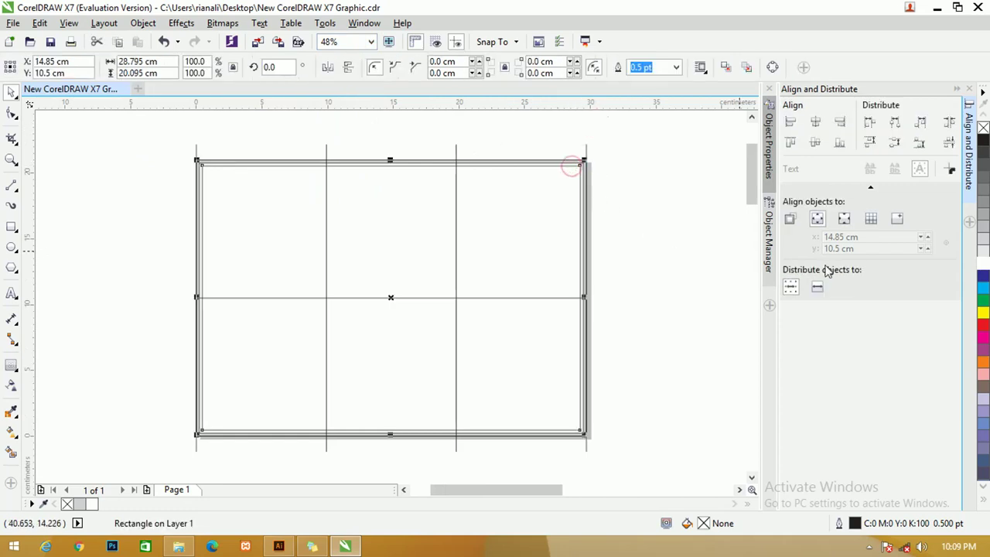
left_click(770, 225)
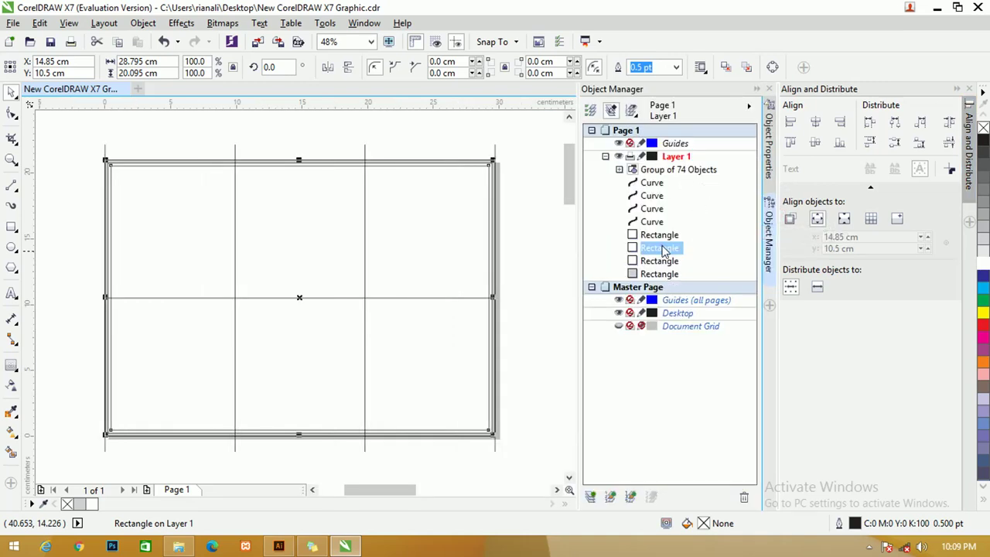
left_click_drag(661, 248, 678, 303)
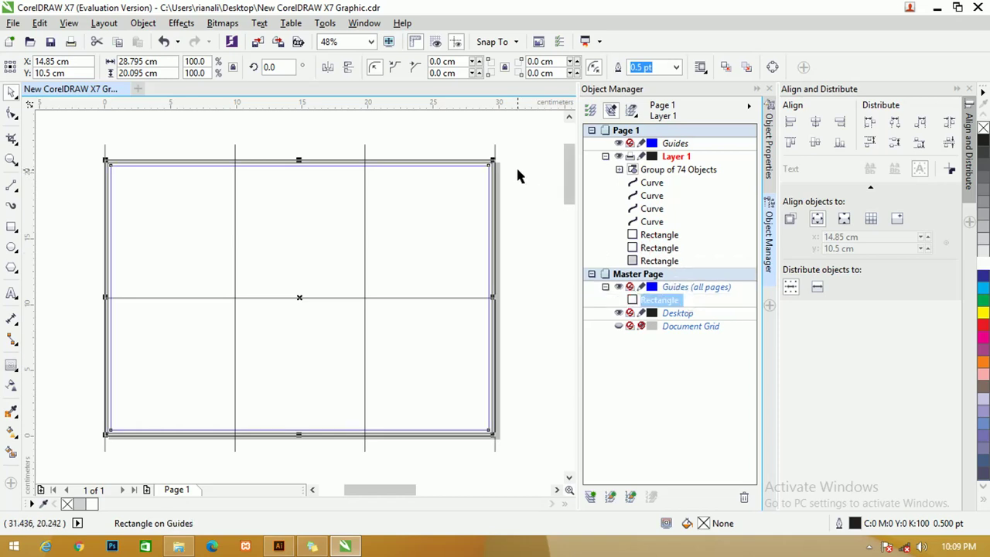
left_click(619, 287)
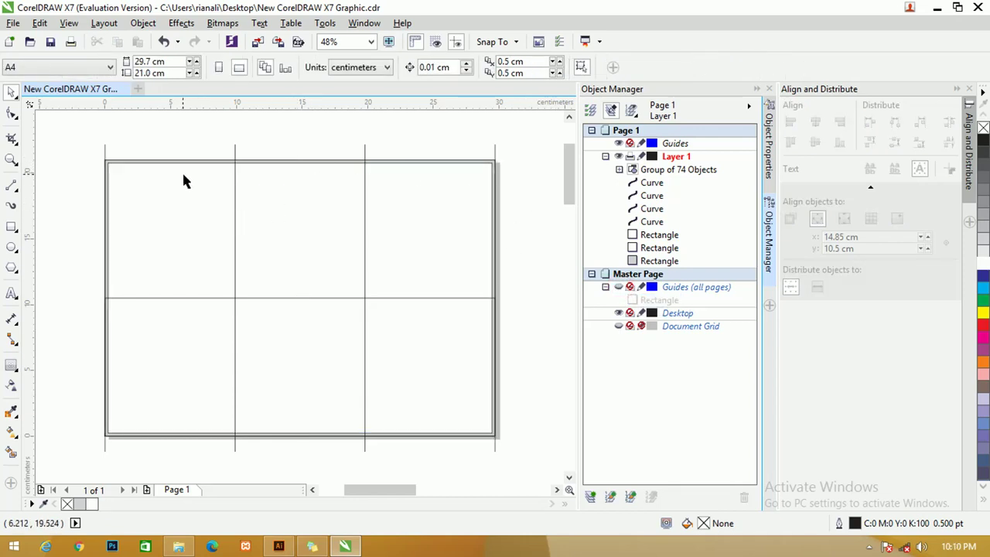
- Align the leftmost vertical line with the left edge of the white contour rectangle
scroll(182, 170, "left", 2)
scroll(180, 172, "up", 2)
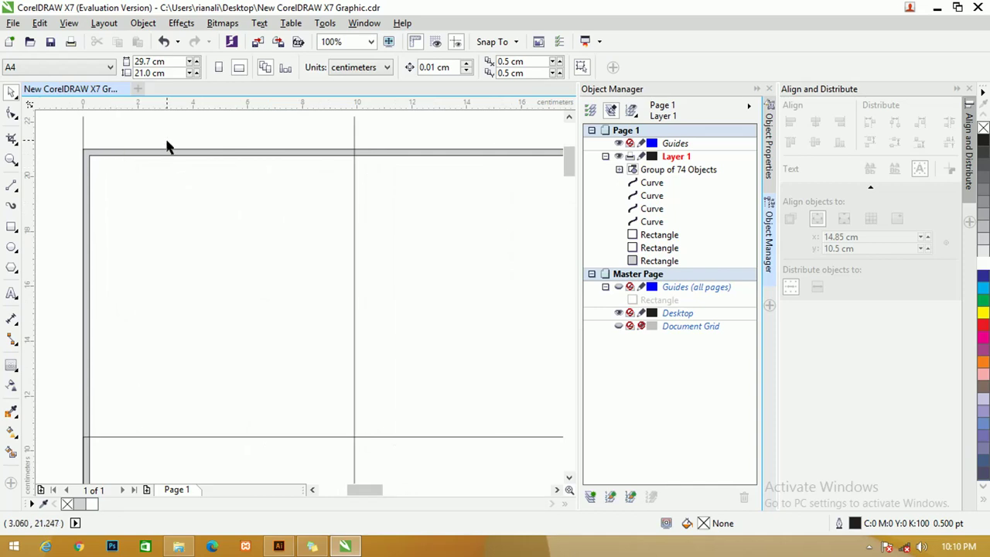
left_click(84, 126)
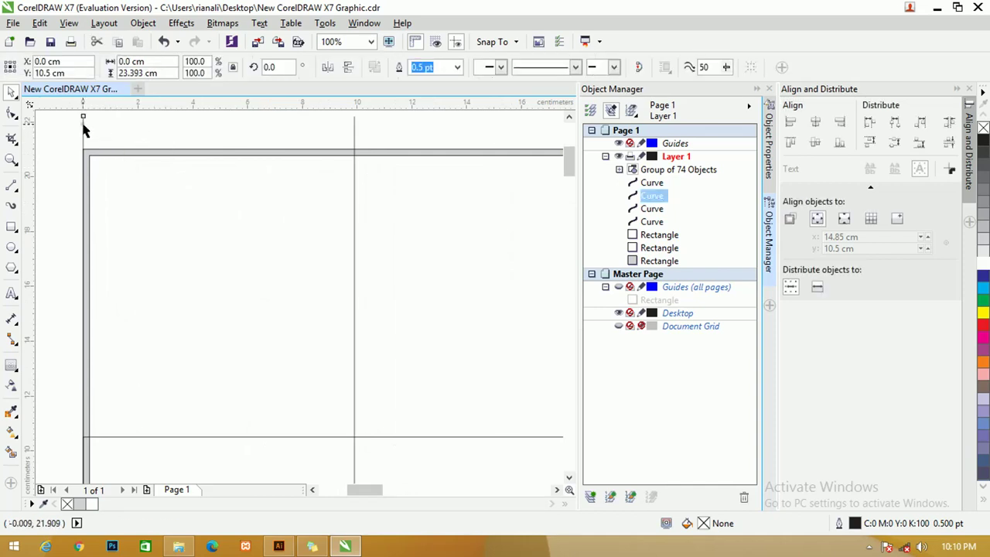
left_click(150, 155, "shift")
left_click_drag(150, 156, 157, 157)
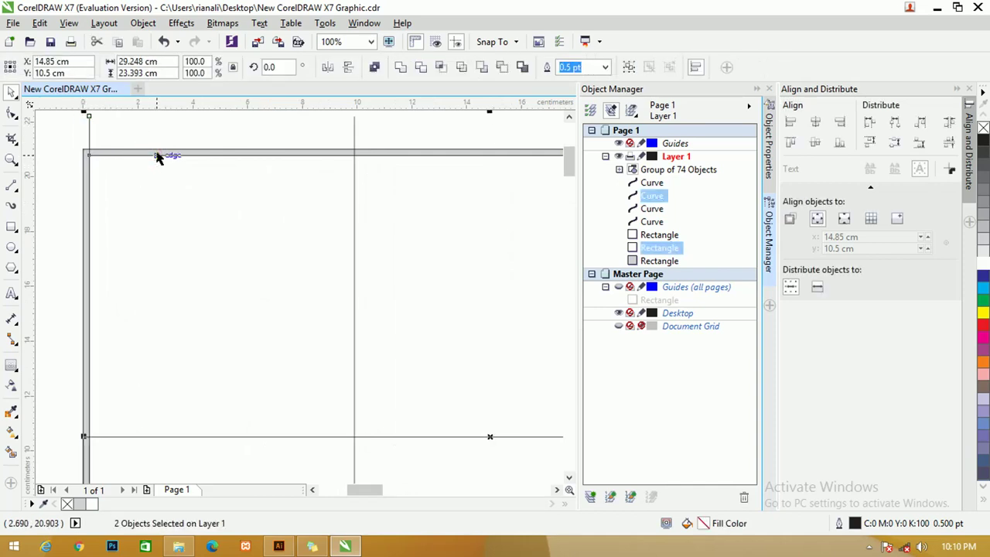
- Align the rightmost vertical line with the right edge of the white contour rectangle
scroll(171, 156, "down", 2)
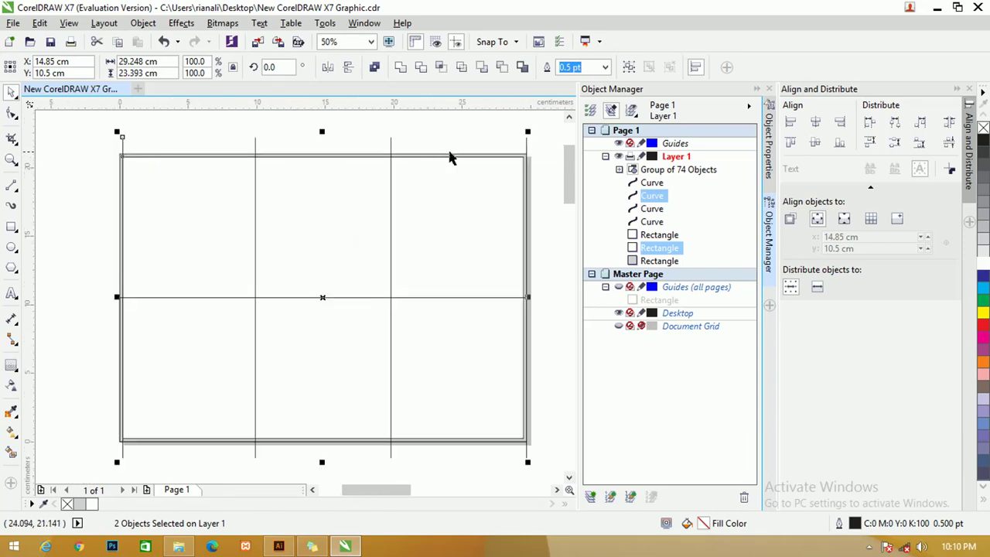
scroll(450, 157, "down", 1)
scroll(512, 155, "up", 1)
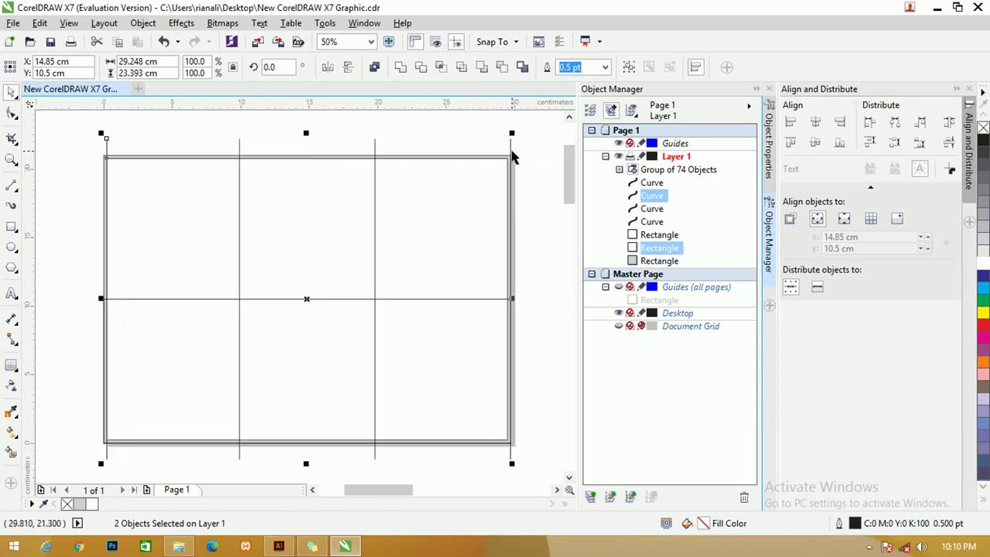
left_click(510, 155)
left_click(489, 167, "shift")
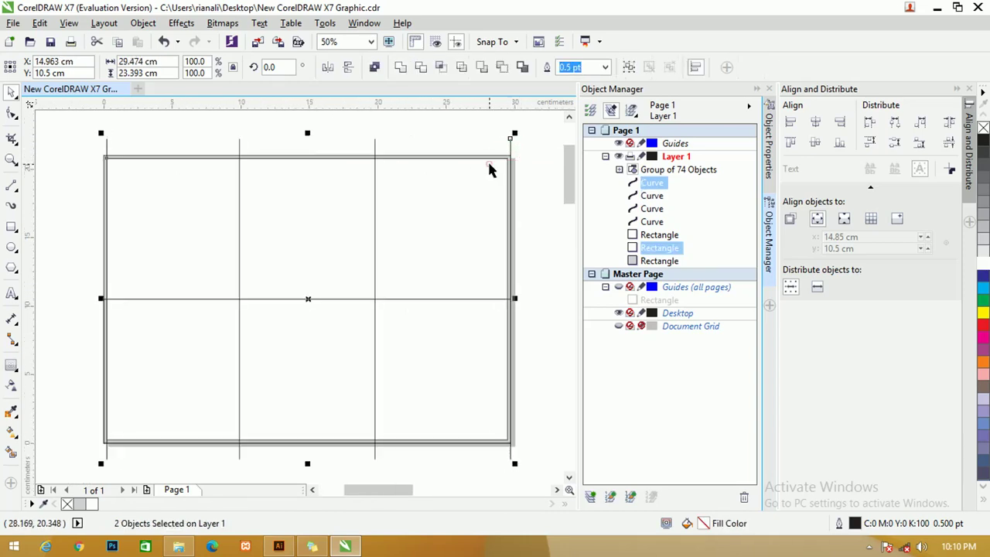
left_click(368, 123)
- Distribute the four vertical lines with equal horizontal spacing between the contour rectangle's side edges
left_click_drag(86, 130, 524, 151)
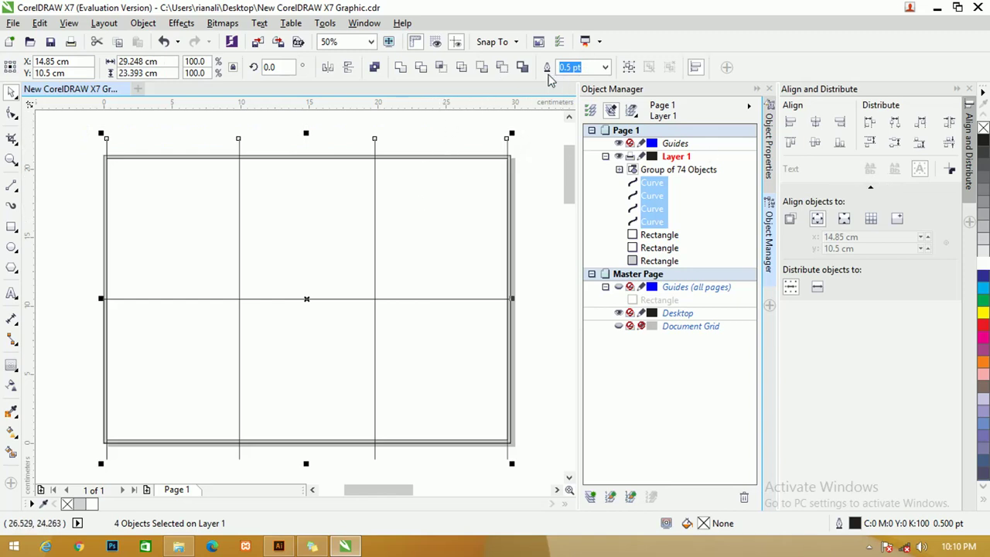
left_click(949, 122)
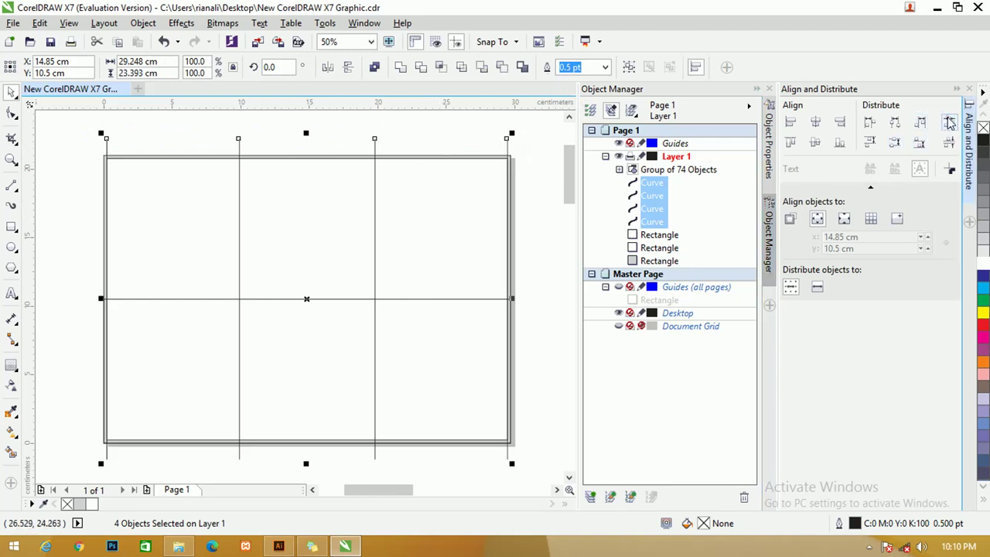
left_click(757, 90)
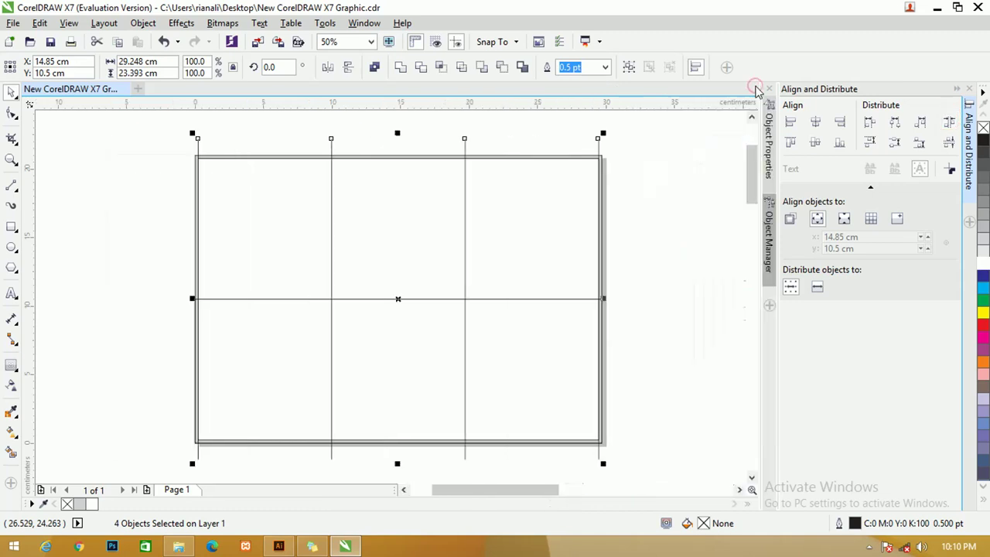
left_click(684, 143)
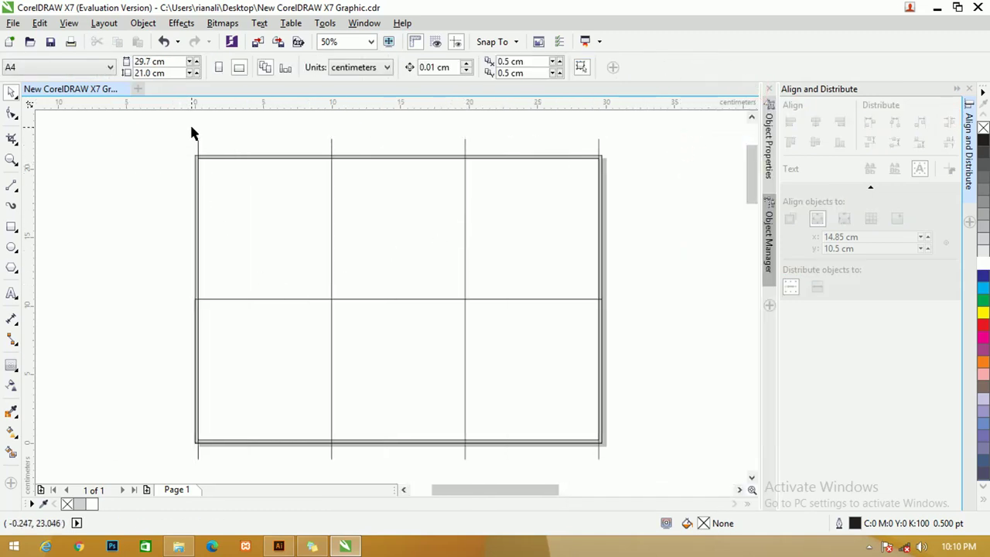
- Smart Fill the three cells of the lower row with C40 M20 Y0 K40 and a 0.5 pt outline
left_click(14, 453)
left_click(263, 340)
left_click(368, 313)
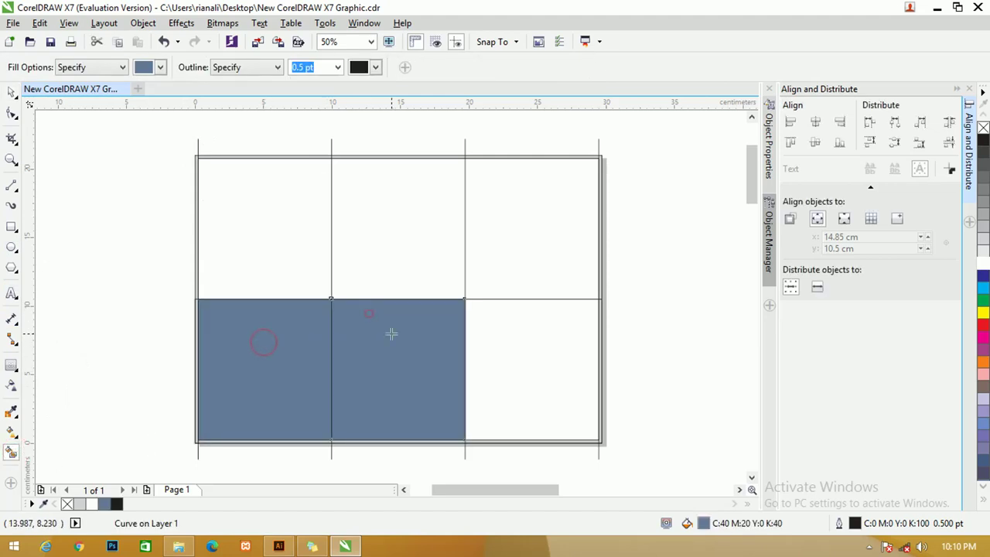
left_click(471, 320)
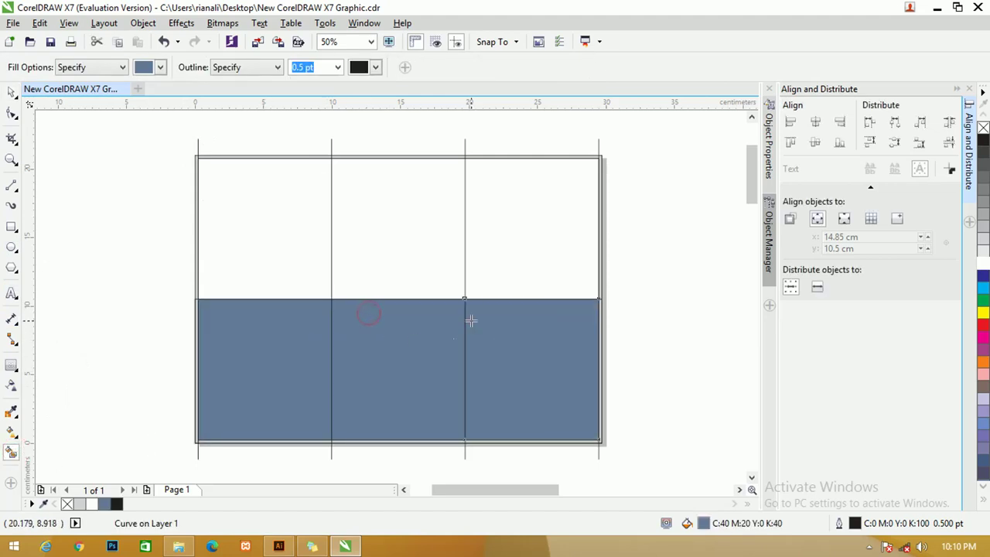
left_click(10, 92)
left_click(235, 177)
left_click(249, 194)
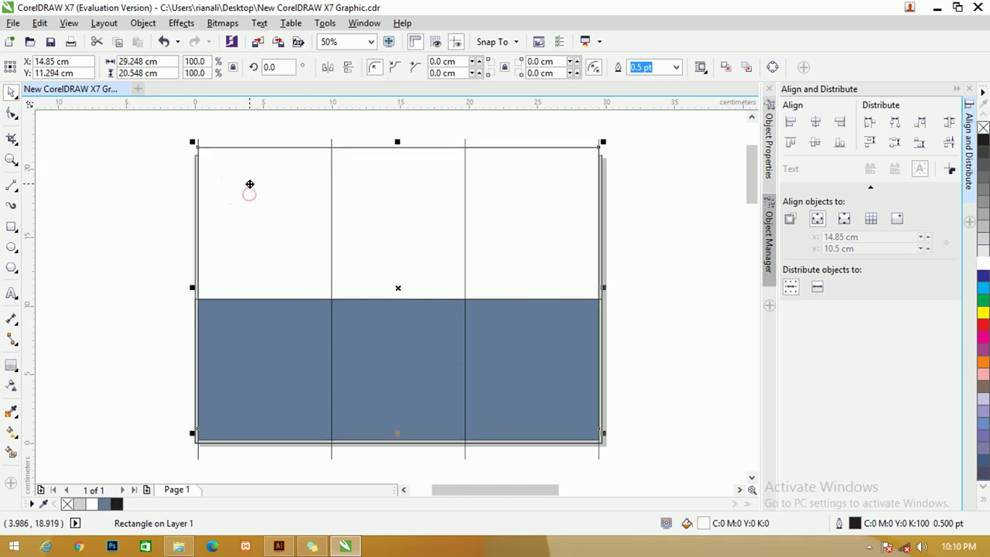
key("ctrl+z")
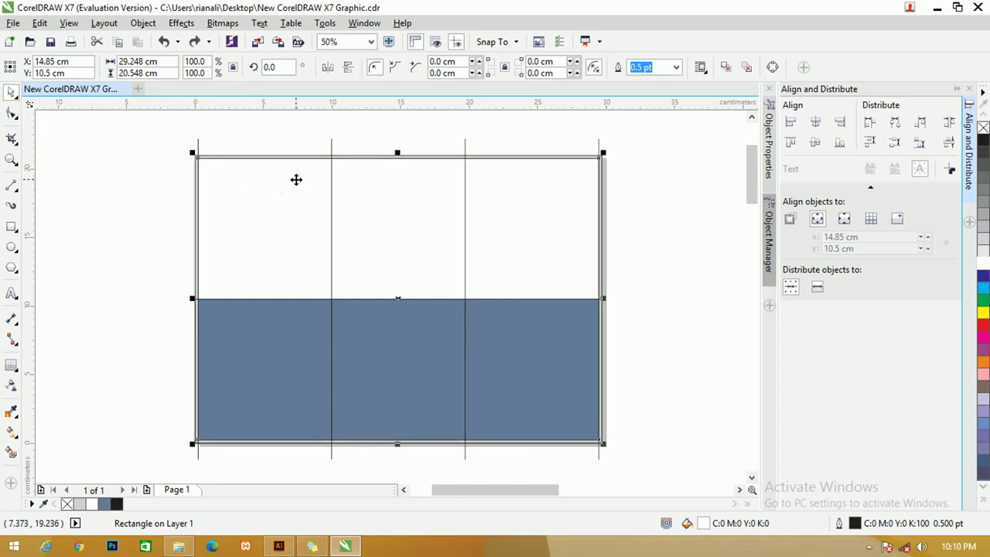
- Move the four vertical lines together with the gray page-sized rectangle off the page, past its left edge
left_click(464, 145)
left_click(283, 117)
left_click_drag(177, 131, 643, 145)
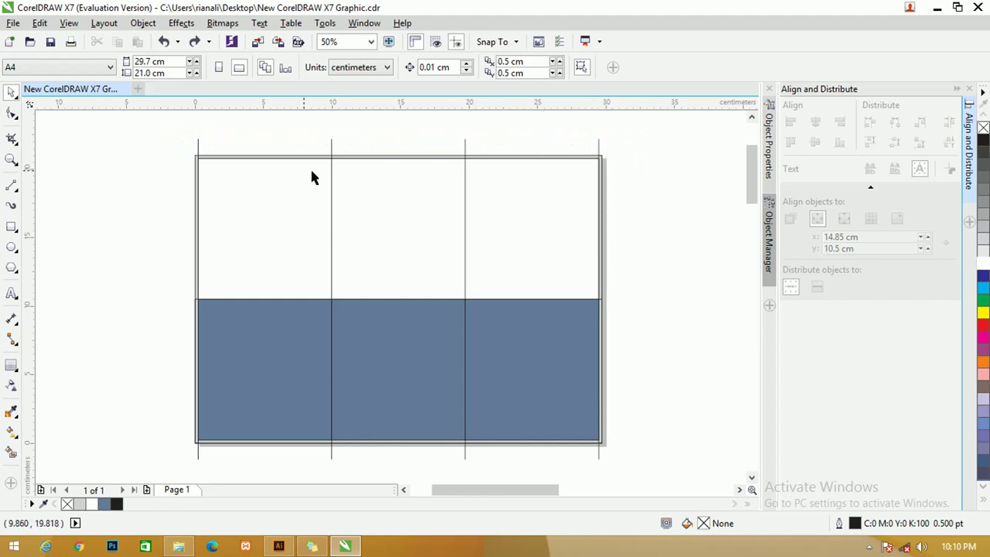
left_click_drag(171, 133, 656, 158)
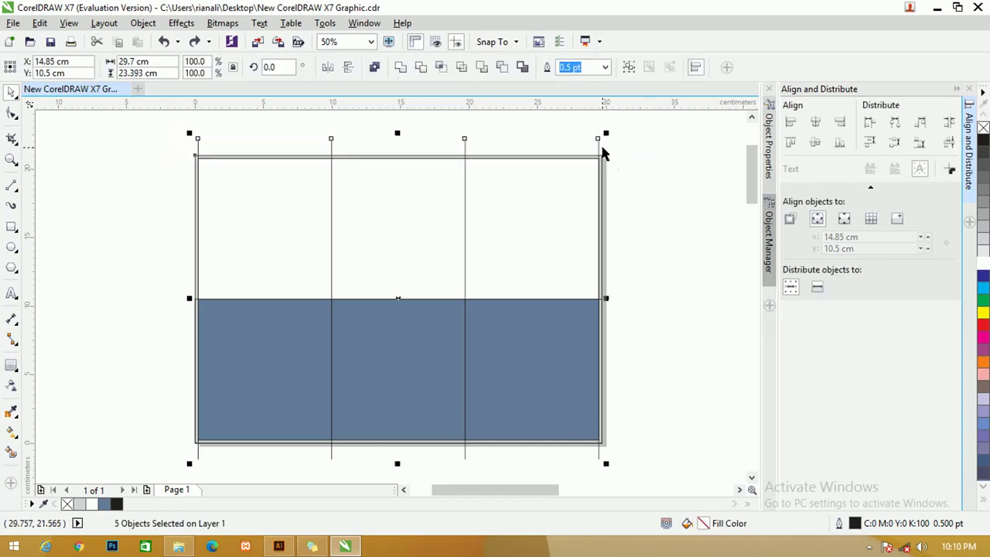
left_click_drag(599, 147, 180, 155)
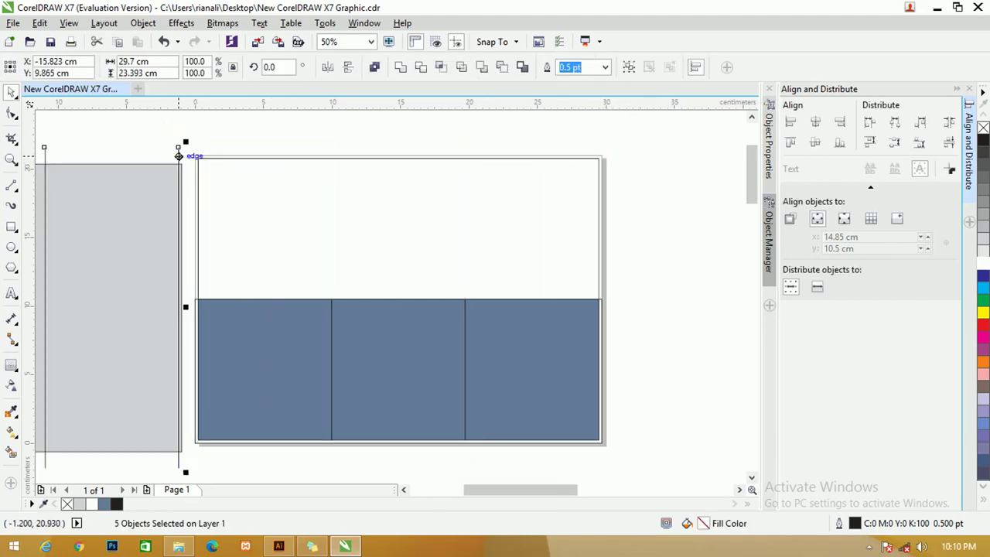
- Undo the last move, then place only the four vertical lines off the page, past its right edge
key("ctrl+z")
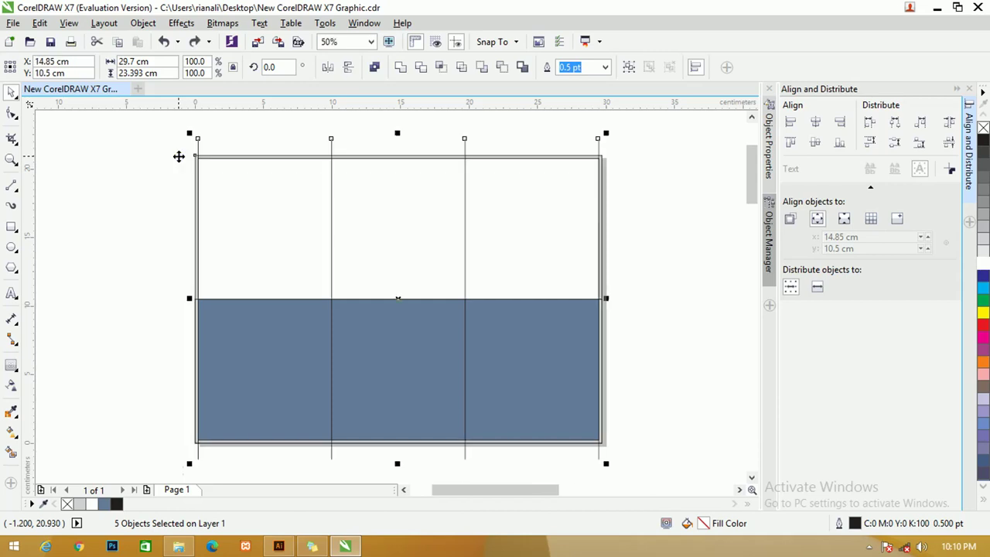
left_click(269, 157, "shift")
left_click_drag(198, 144, 144, 146)
scroll(143, 159, "right", 2)
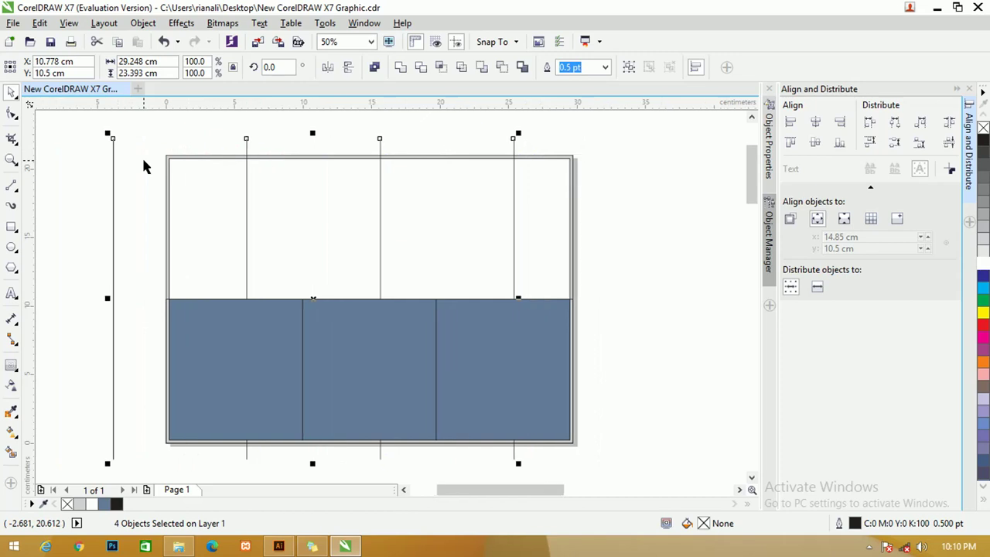
scroll(143, 160, "down", 1)
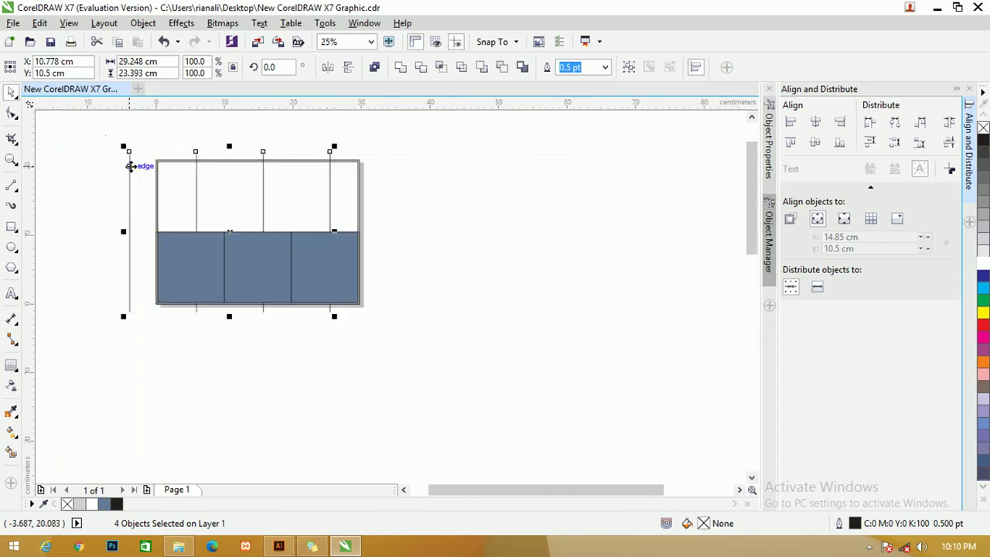
left_click_drag(130, 166, 430, 165)
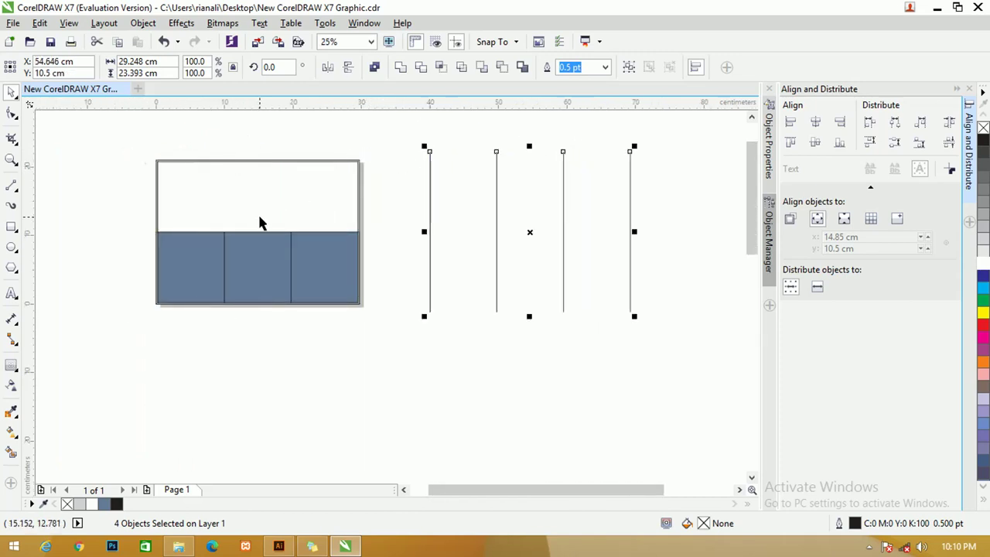
- Remove the outlines from the page rectangles and the three lower cells
key("z")
left_click_drag(117, 146, 407, 302)
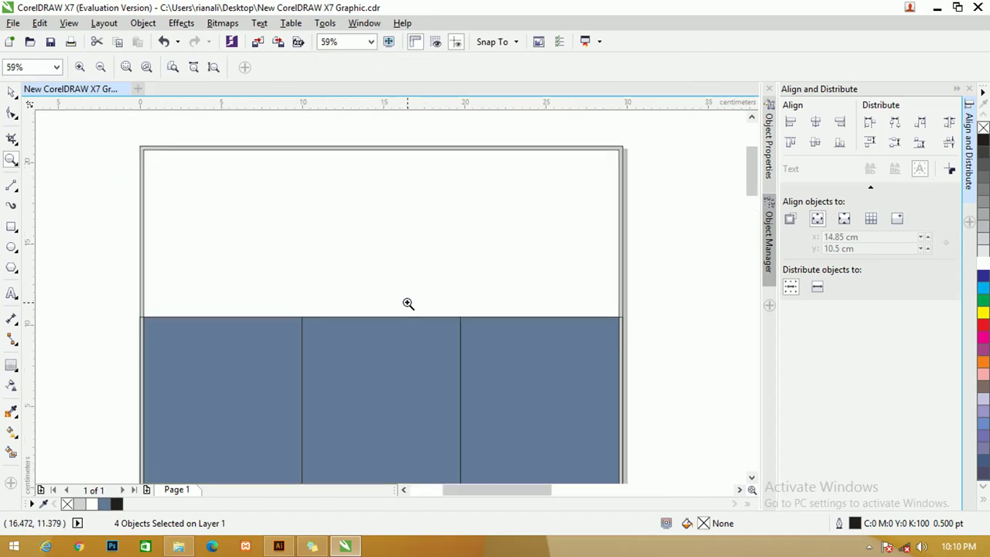
left_click(12, 91)
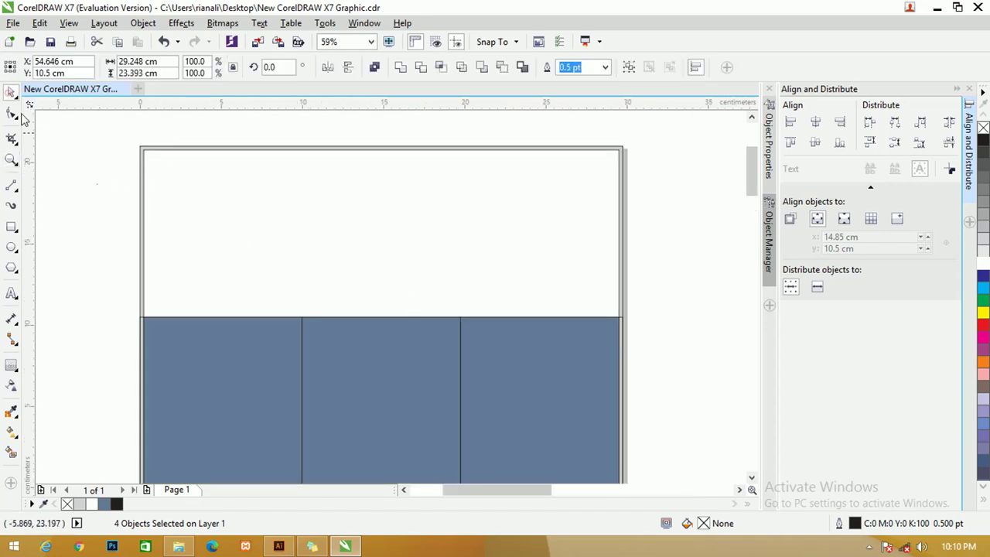
scroll(139, 203, "right", 1)
scroll(115, 163, "down", 1)
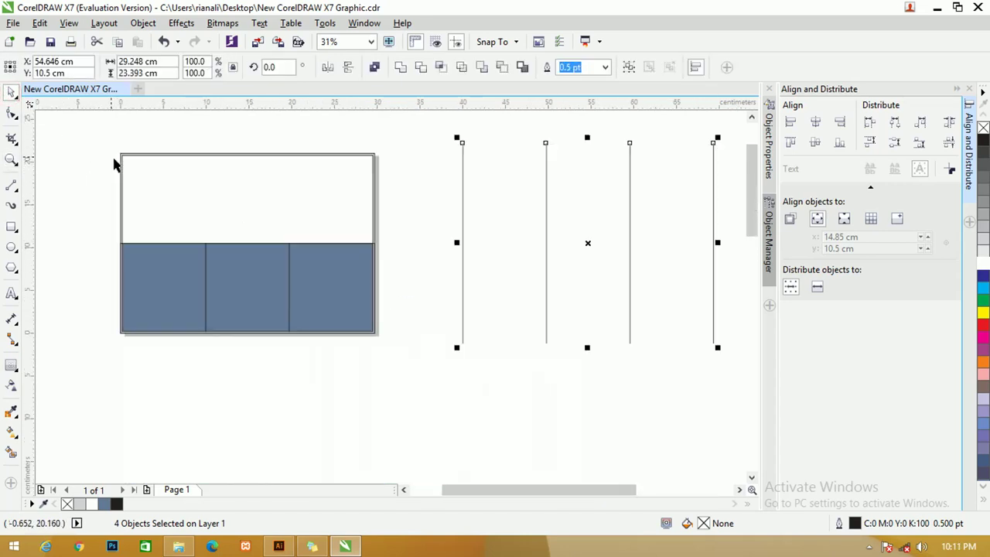
left_click_drag(115, 159, 377, 331)
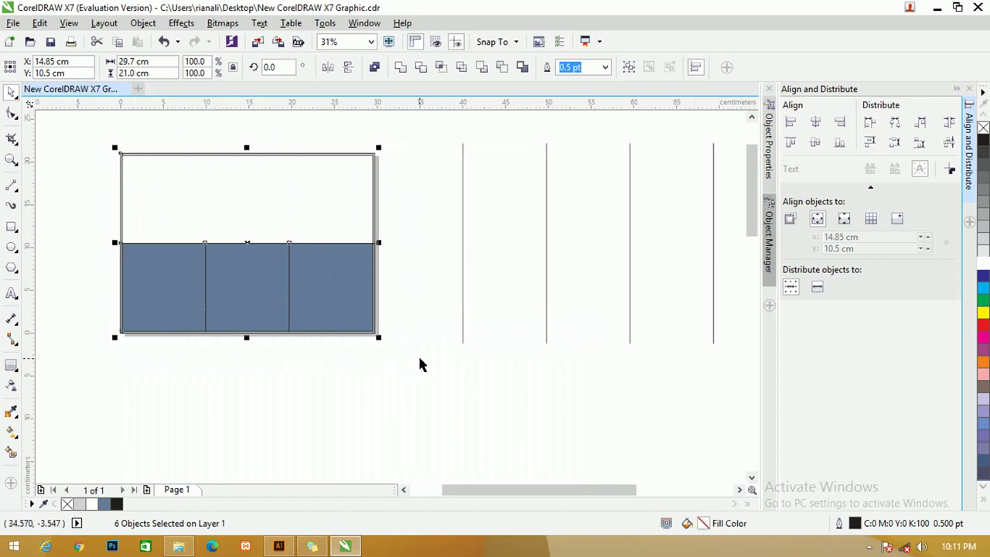
right_click(983, 127)
left_click(442, 217)
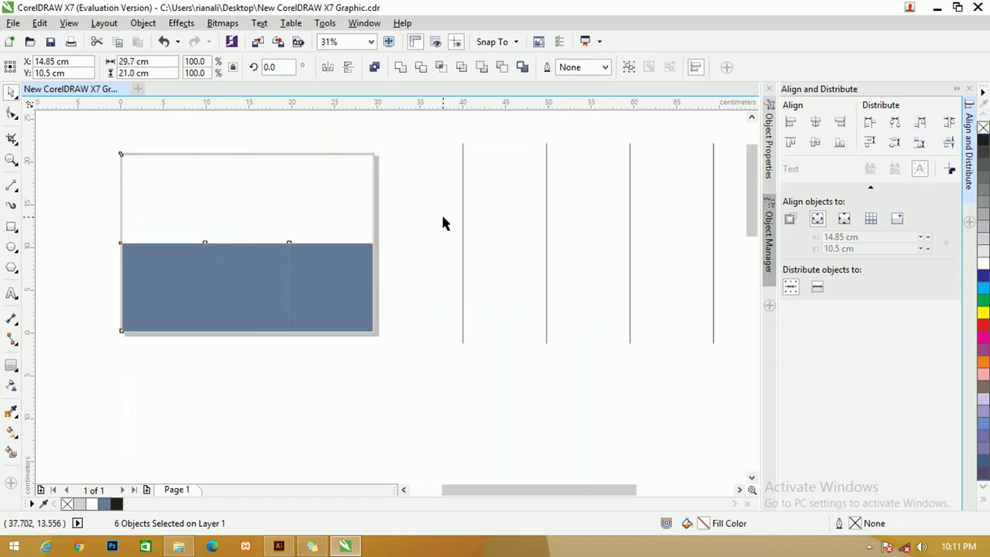
left_click(371, 266)
scroll(423, 116, "up", 2)
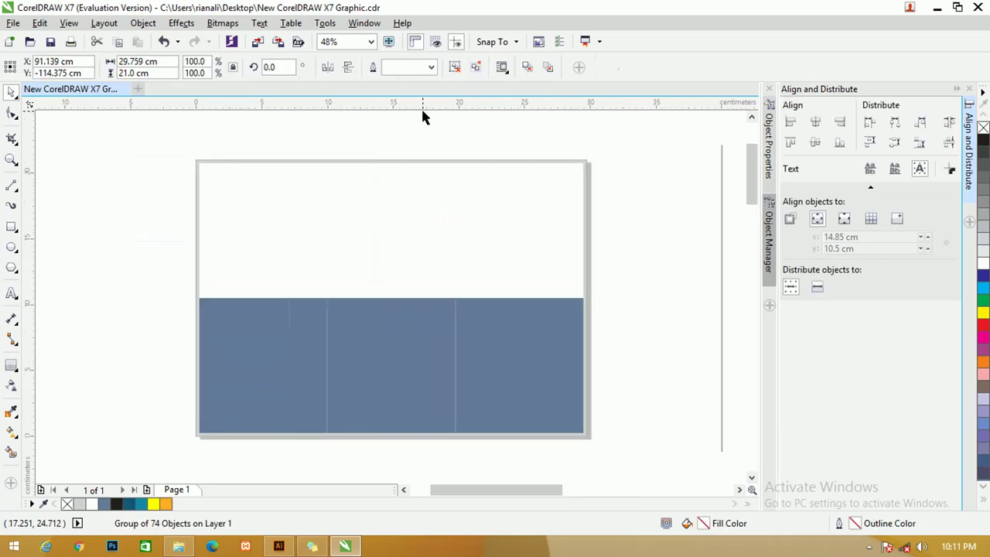
left_click(620, 150)
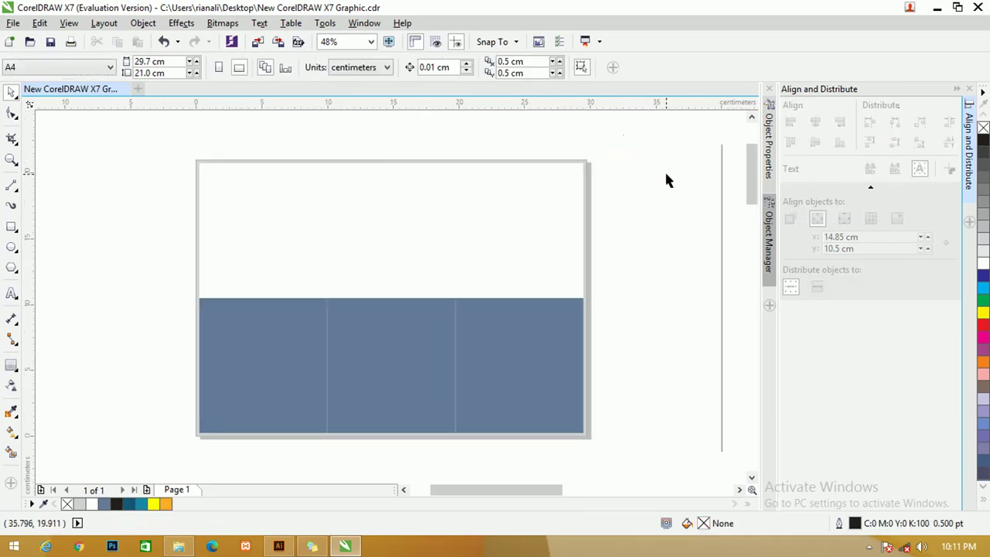
- Fill the white contour rectangle behind the cells with the document palette's dark teal
left_click(516, 199)
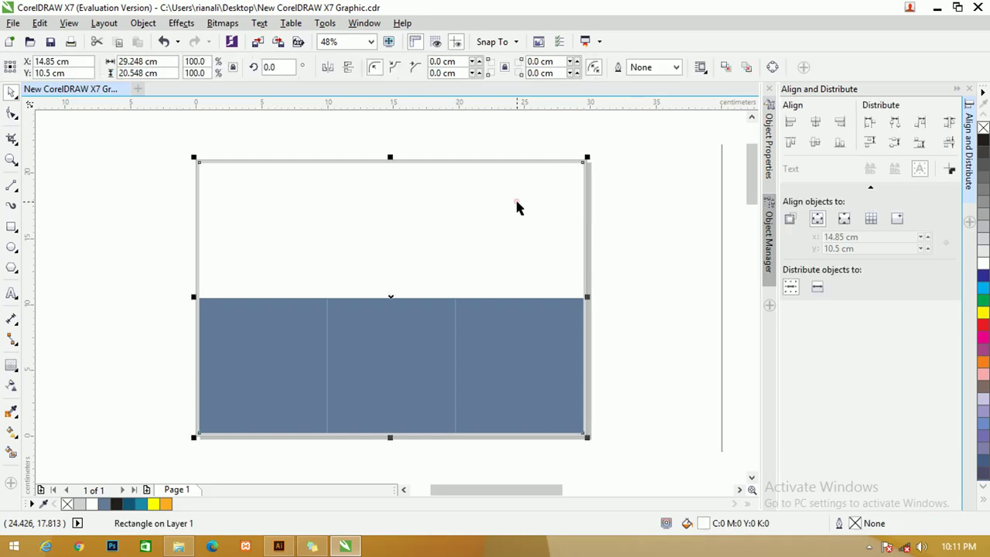
left_click(130, 506)
left_click(122, 248)
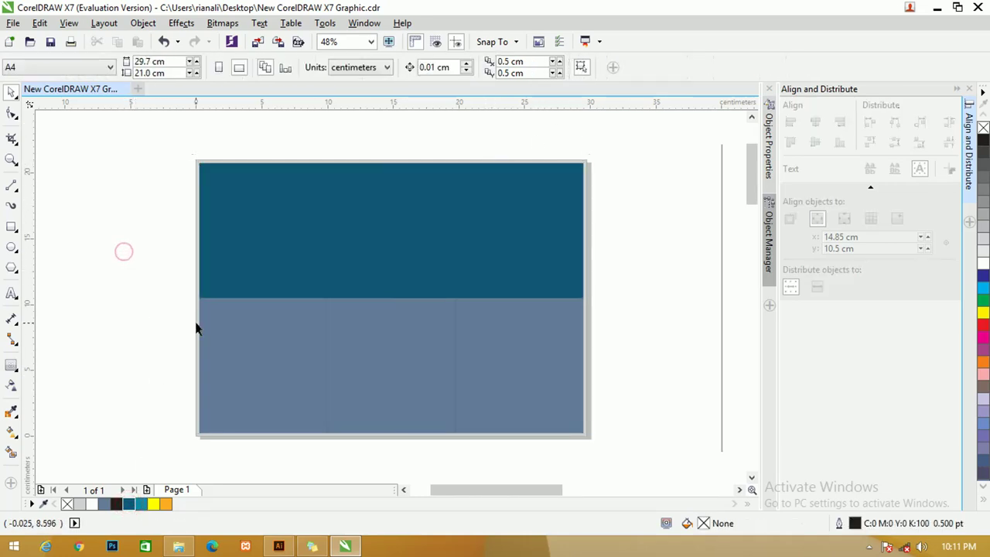
- Fill all three cells of the lower row with white
left_click(263, 322)
left_click(386, 356, "shift")
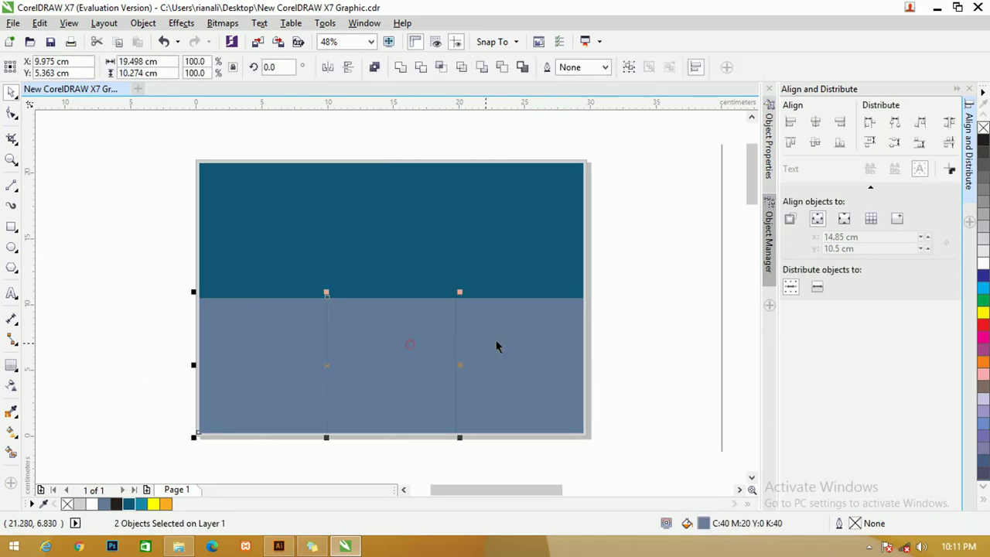
left_click(499, 345, "shift")
left_click(610, 306)
left_click(289, 334)
left_click(369, 342, "shift")
left_click(510, 332, "shift")
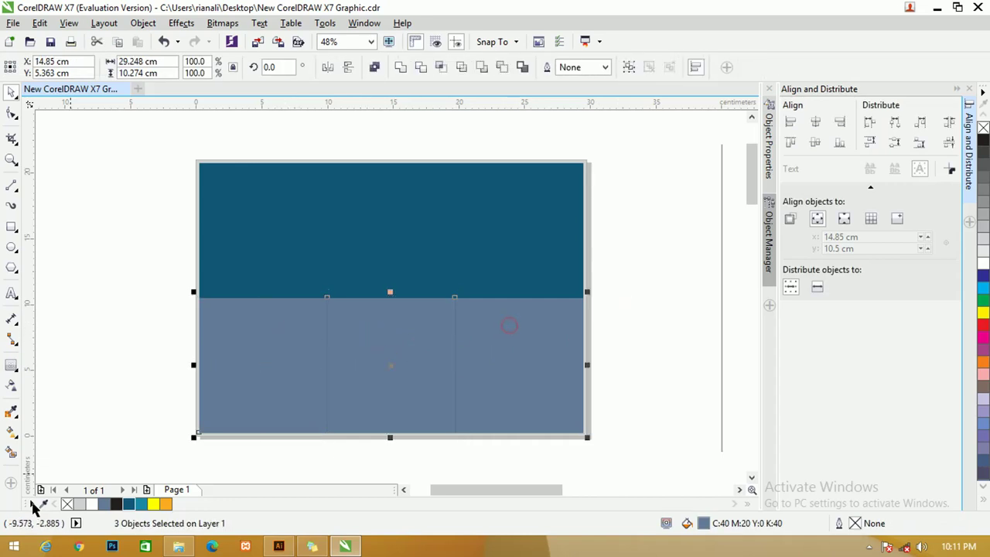
left_click(91, 505)
left_click(80, 504)
left_click(115, 335)
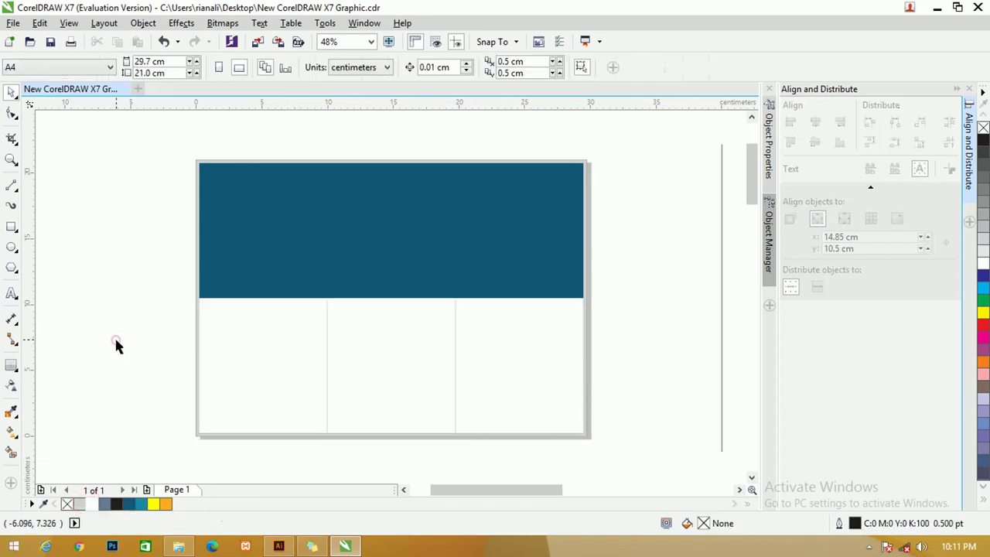
- Apply a horizontal linear fountain fill from white to #E0E0E0 across the left cell of the lower row
scroll(313, 324, "left", 1)
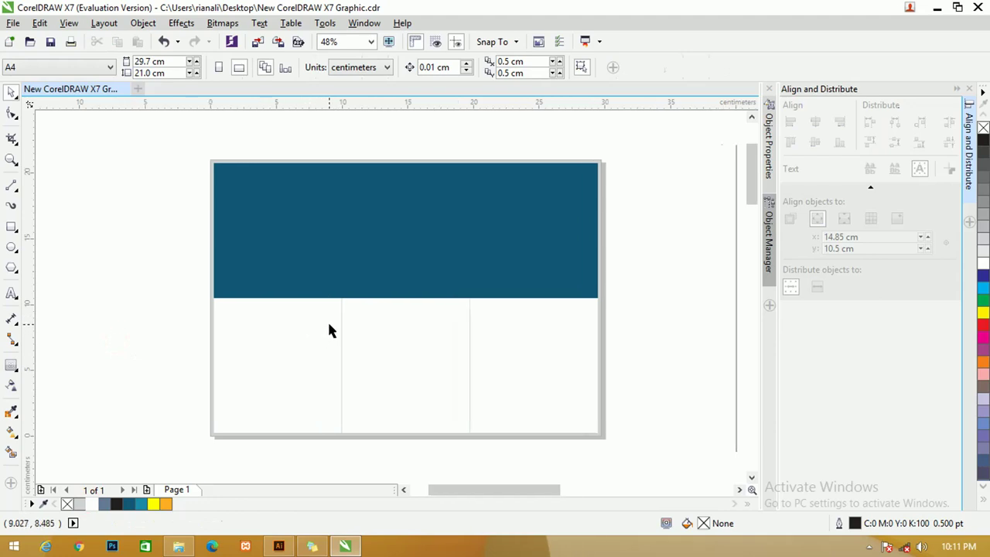
left_click(327, 323)
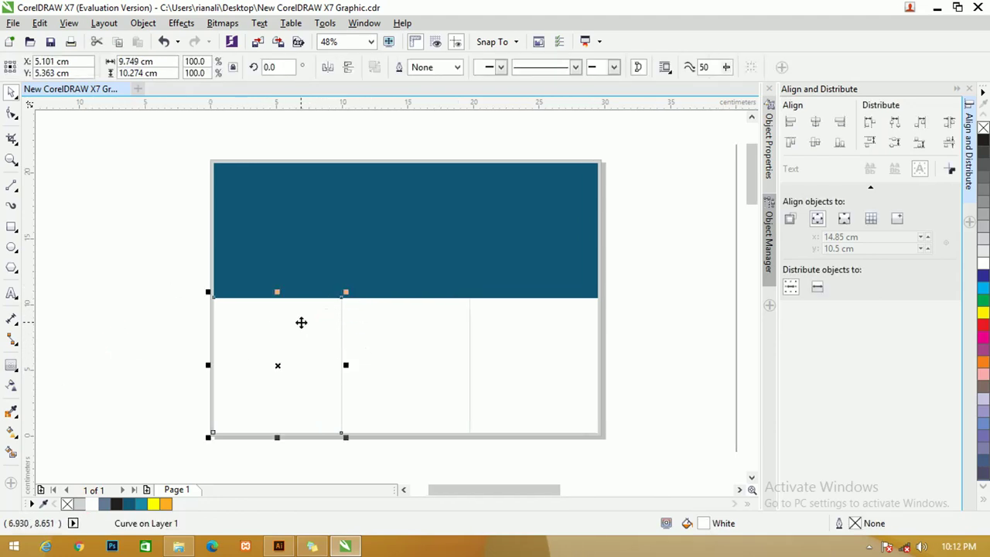
left_click(11, 365)
left_click(88, 299)
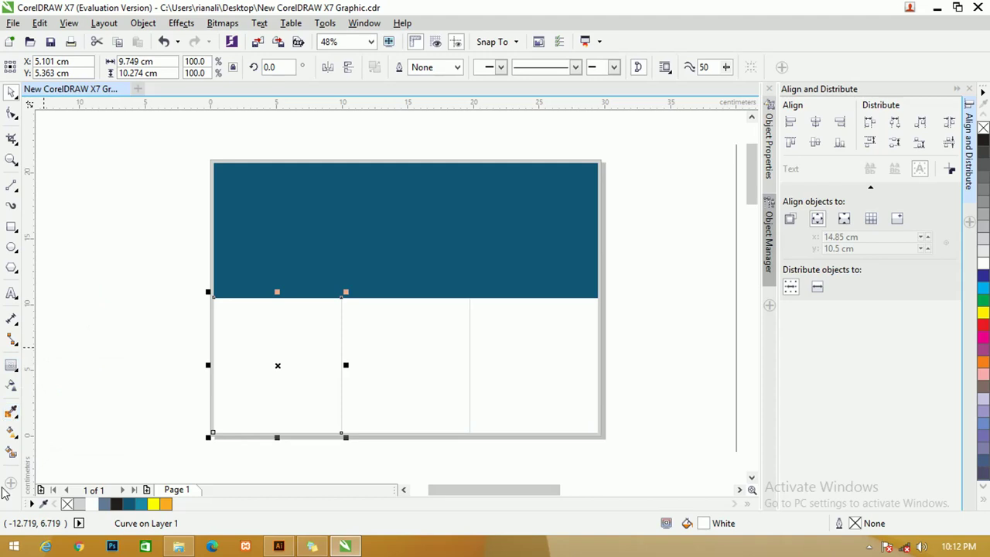
left_click(12, 431)
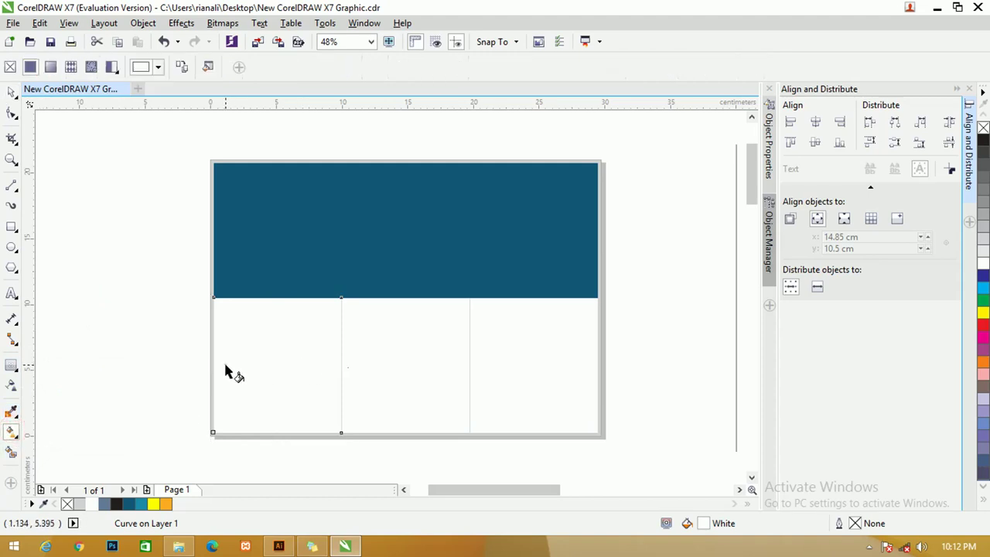
left_click_drag(225, 364, 332, 365)
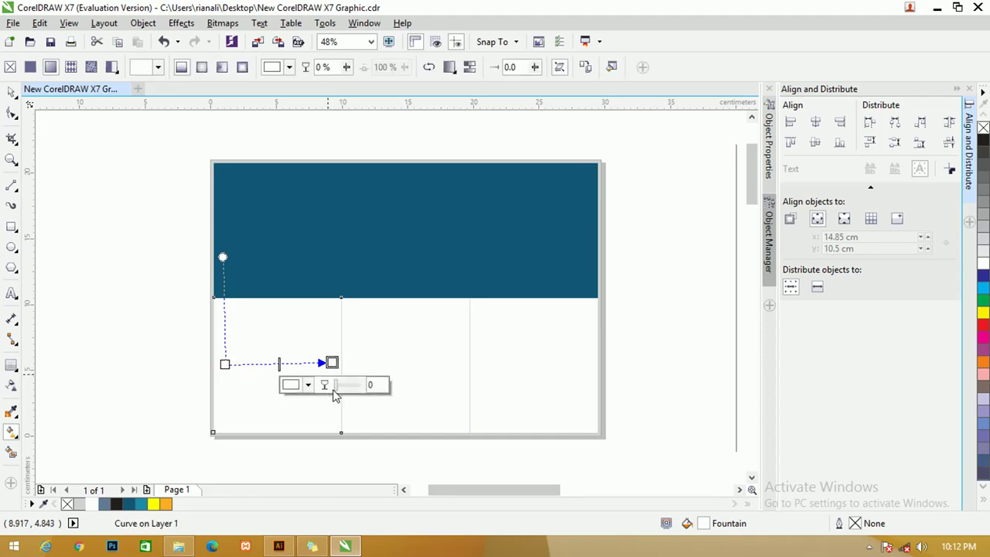
left_click(309, 387)
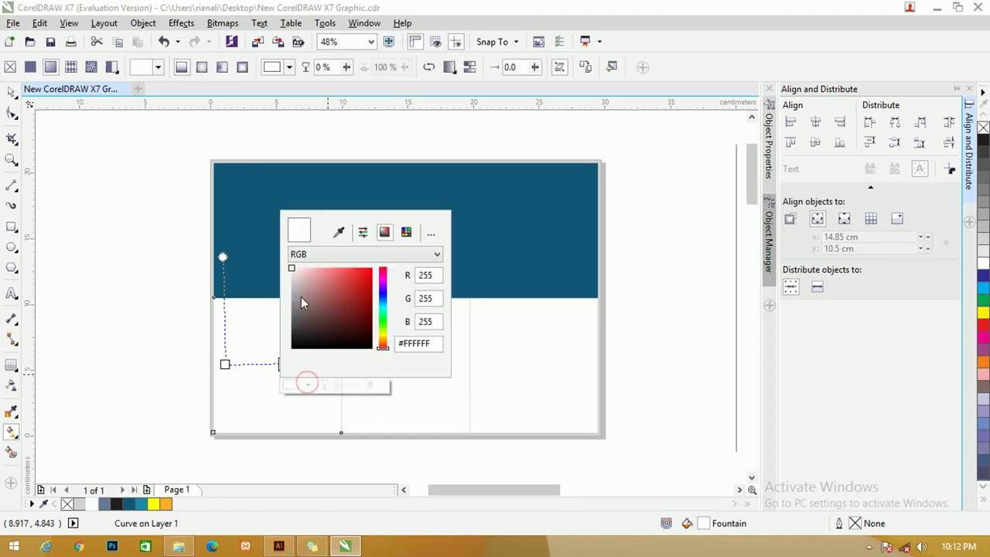
left_click_drag(290, 270, 289, 276)
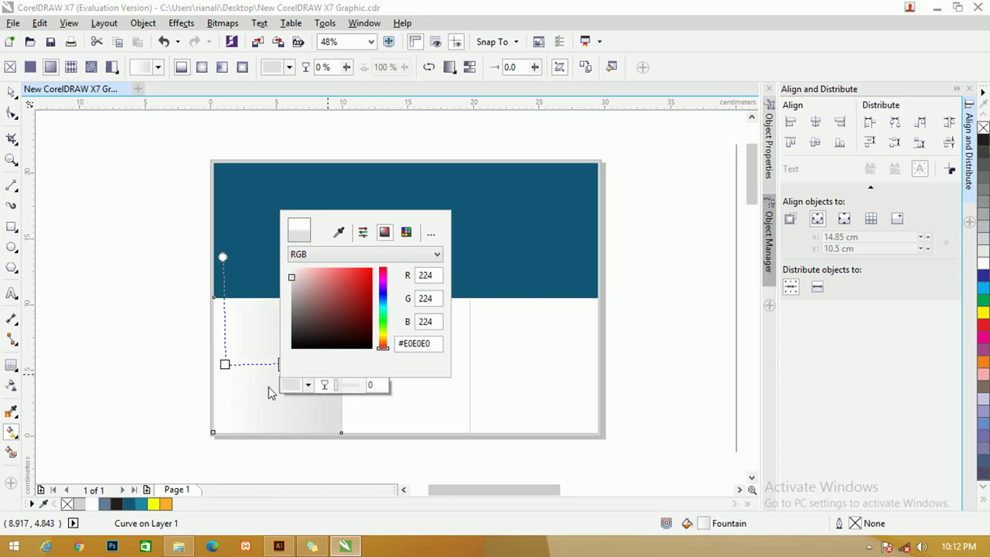
- Extend the left cell's gradient to the cell's right edge and shift its midpoint toward the gray end
left_click(232, 367)
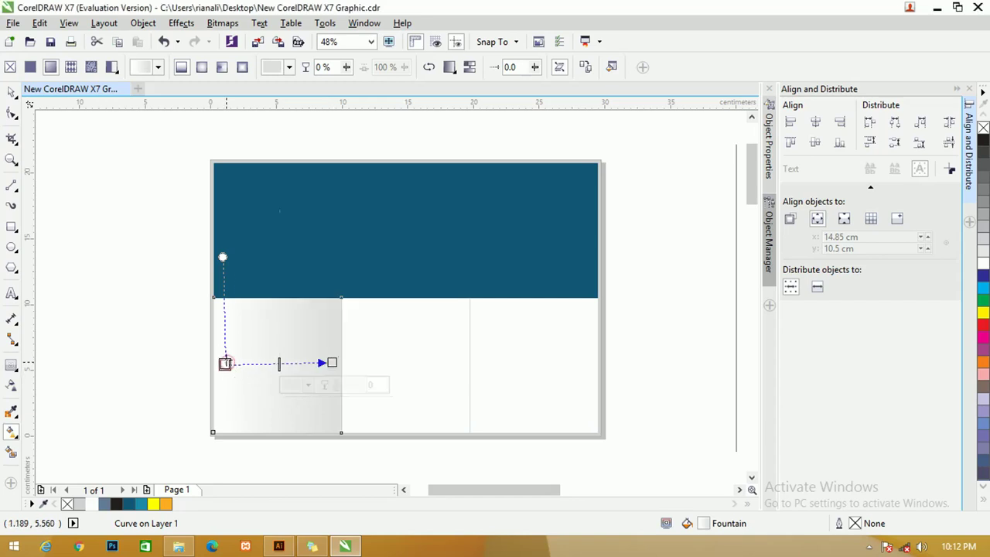
left_click_drag(224, 363, 340, 360)
left_click(318, 360)
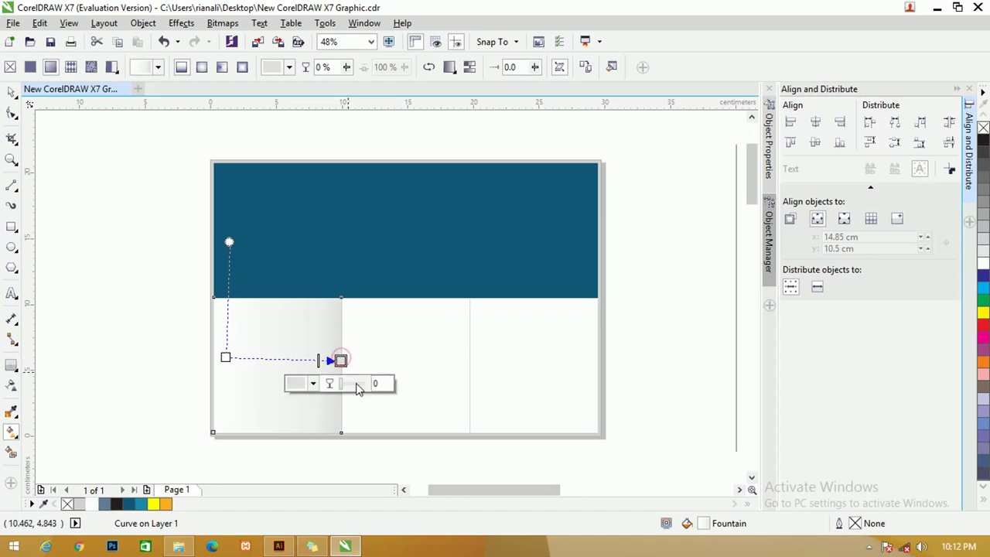
left_click(313, 383)
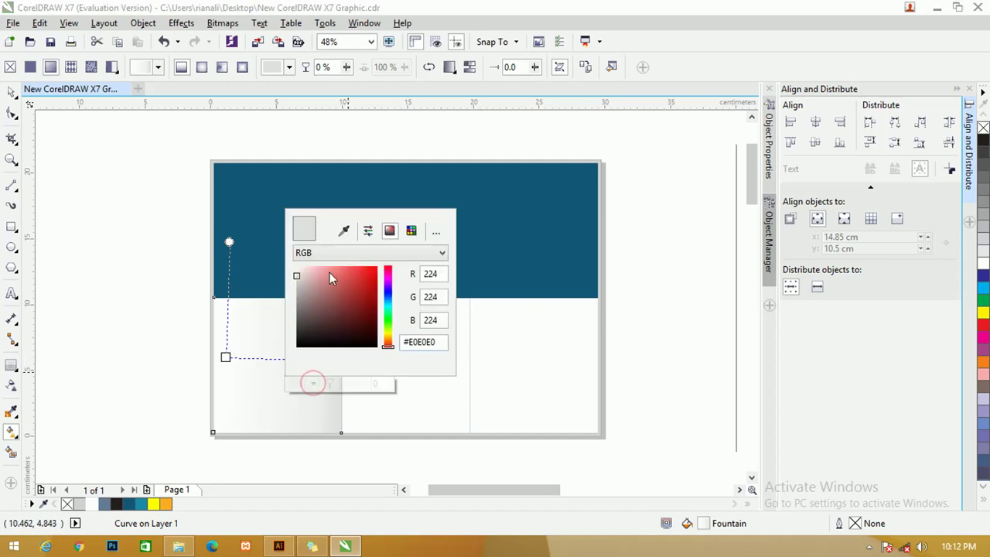
left_click_drag(296, 274, 296, 276)
left_click(69, 181)
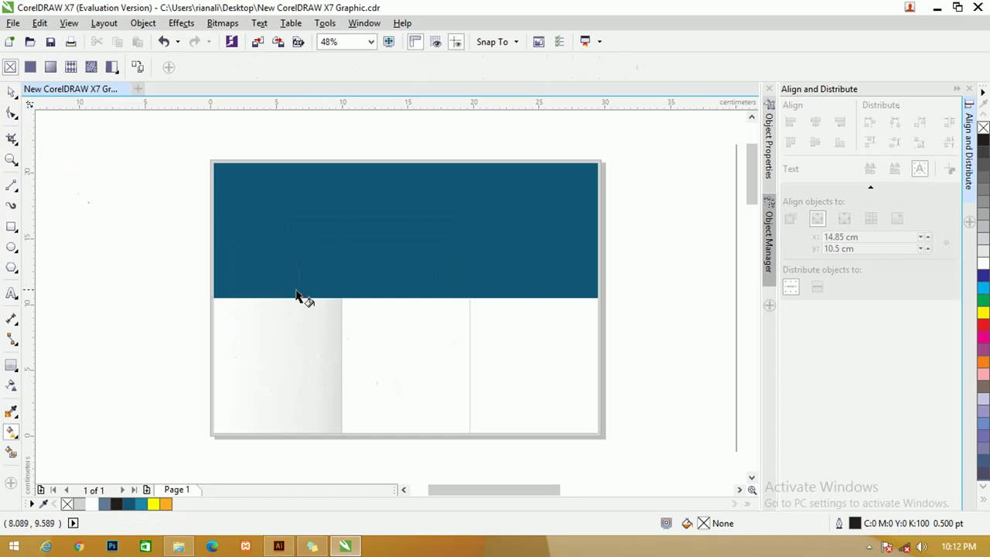
- Copy the left cell's gradient fill onto the middle and right cells of the lower row
left_click(11, 92)
left_click(396, 344)
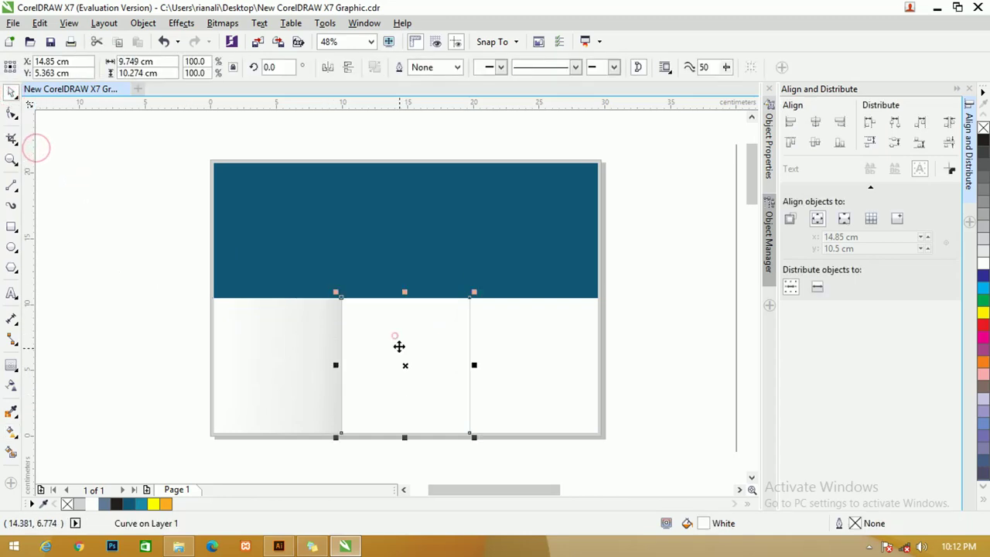
left_click(115, 268)
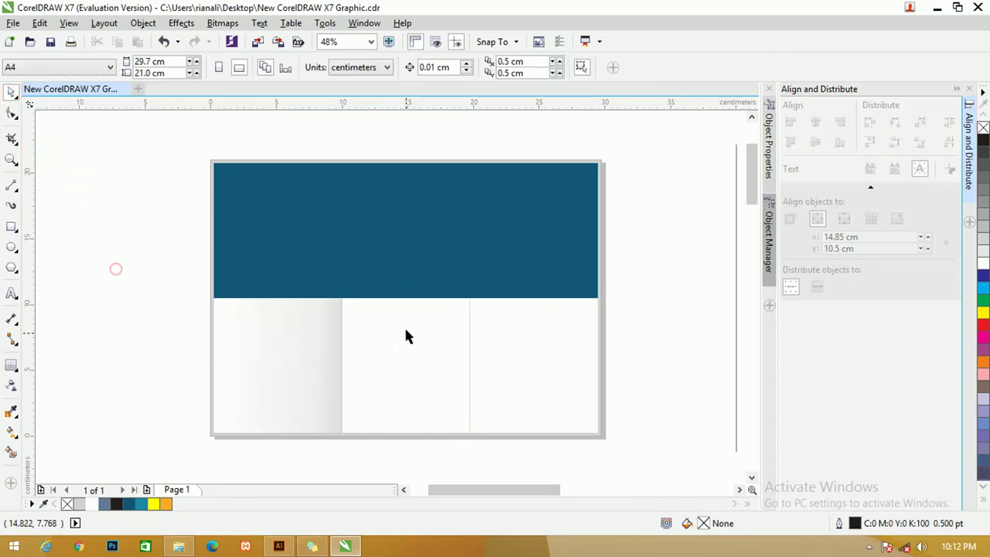
left_click(407, 335)
left_click(528, 347, "shift")
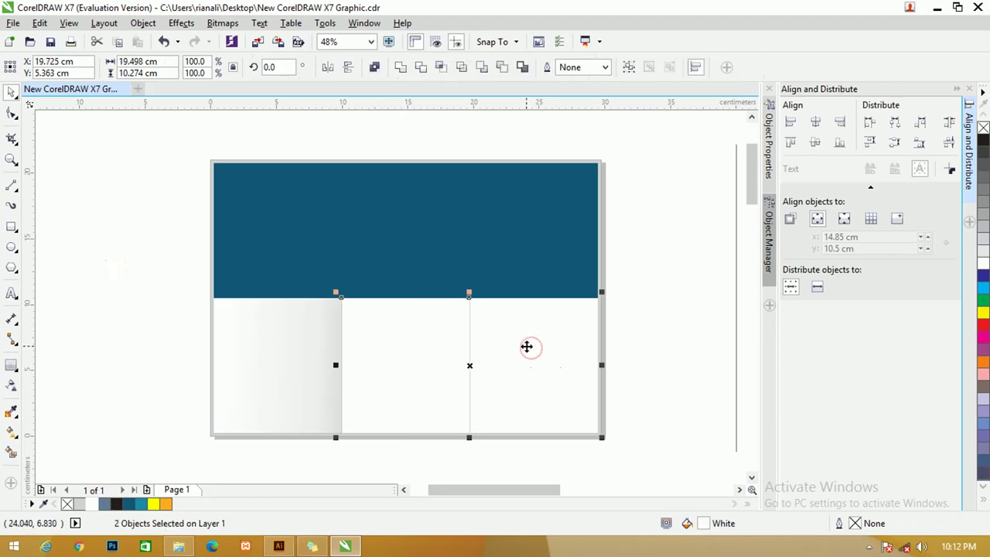
left_click_drag(526, 346, 517, 393)
key("ctrl+z")
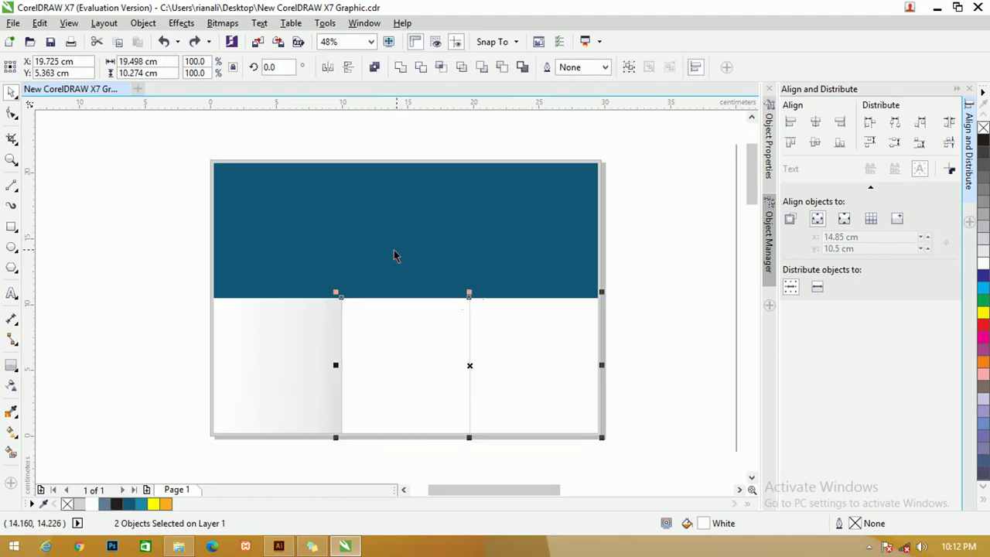
left_click(12, 433)
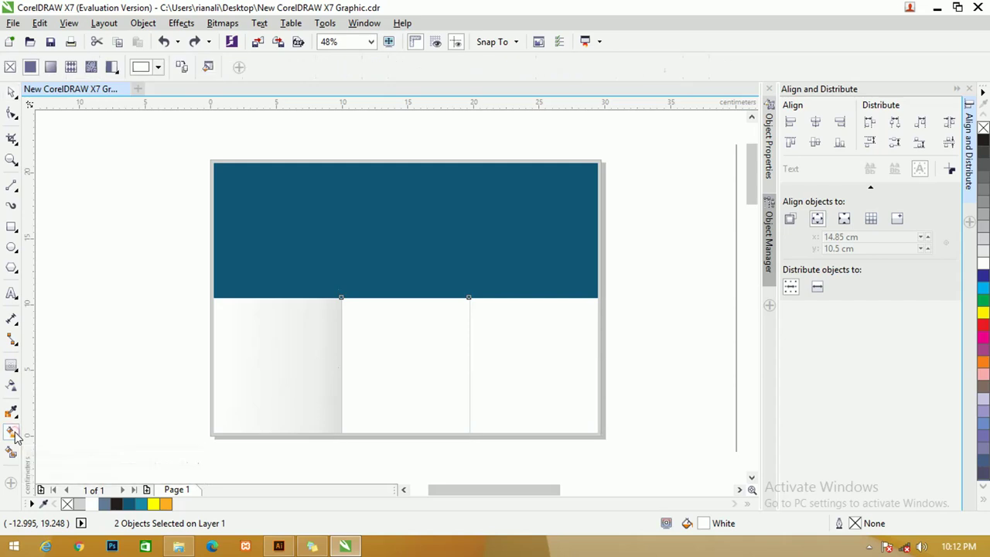
left_click(186, 70)
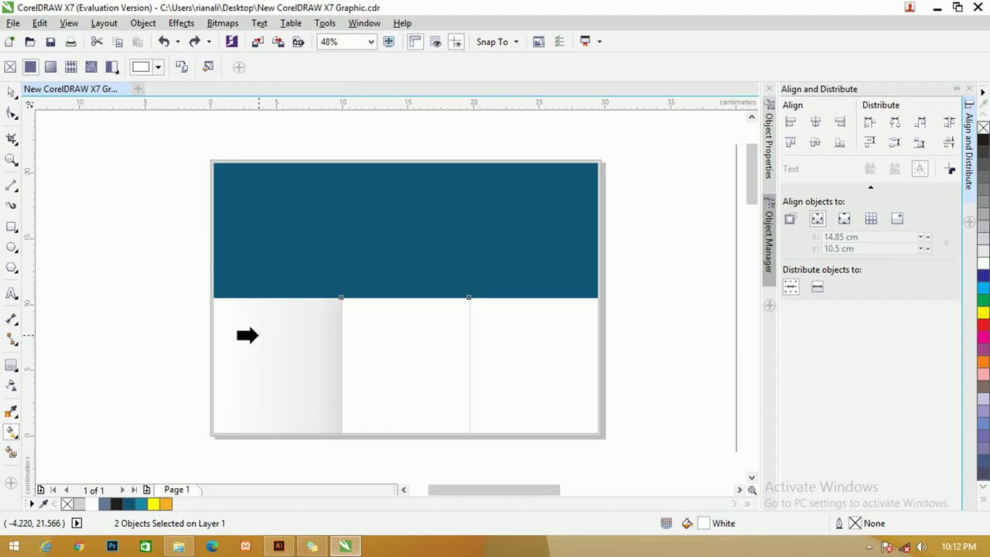
left_click(259, 338)
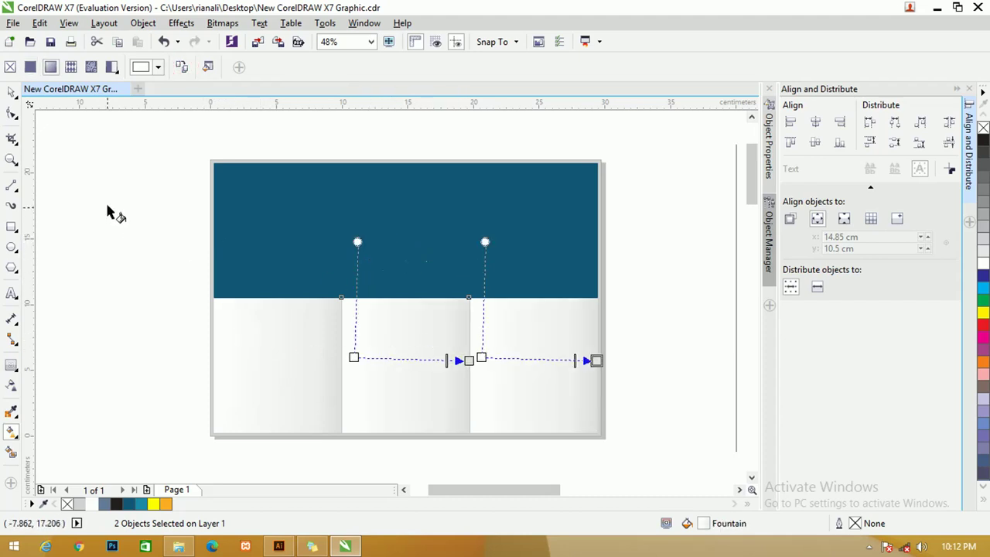
left_click(12, 92)
left_click(77, 230)
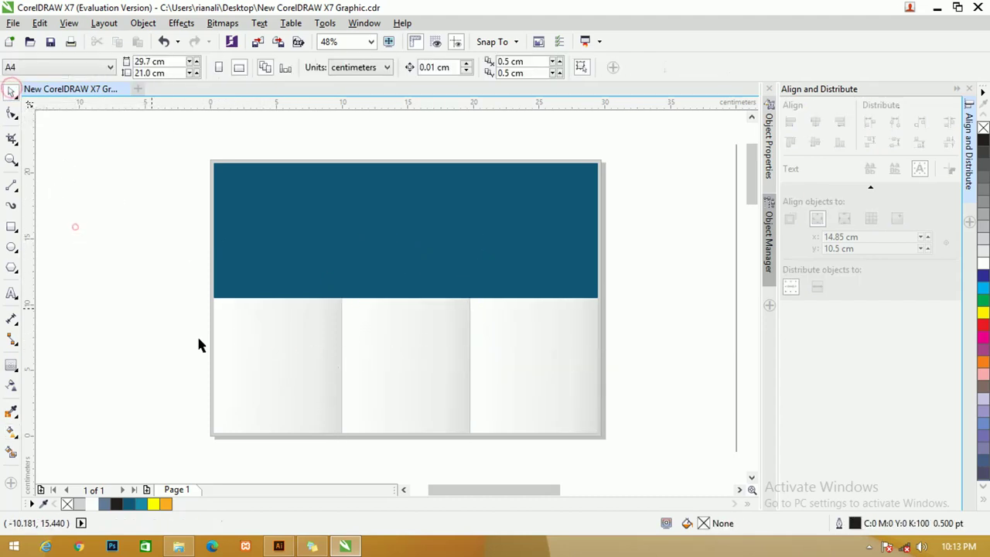
- Try reversing the middle lower cell's gradient, and undo the reversal
left_click(443, 332)
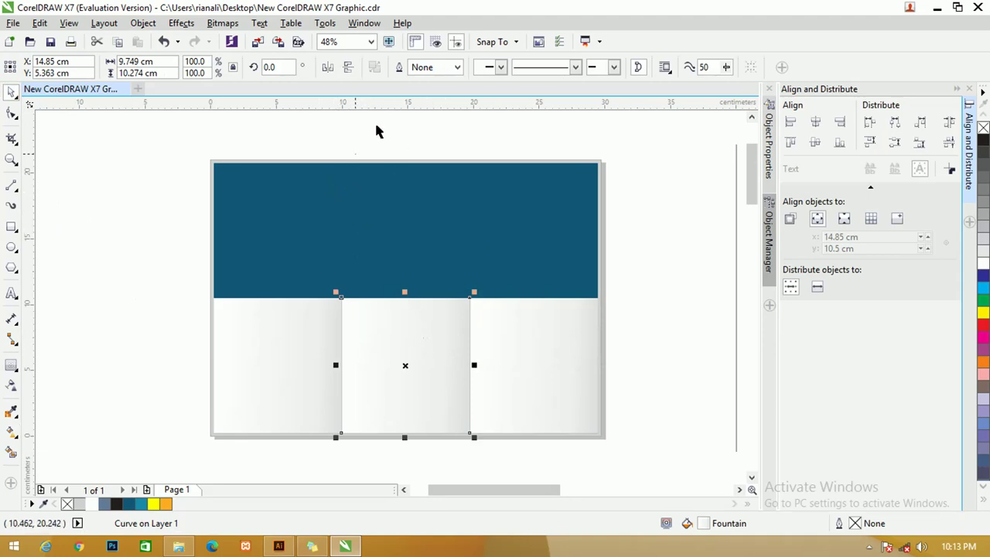
left_click(11, 431)
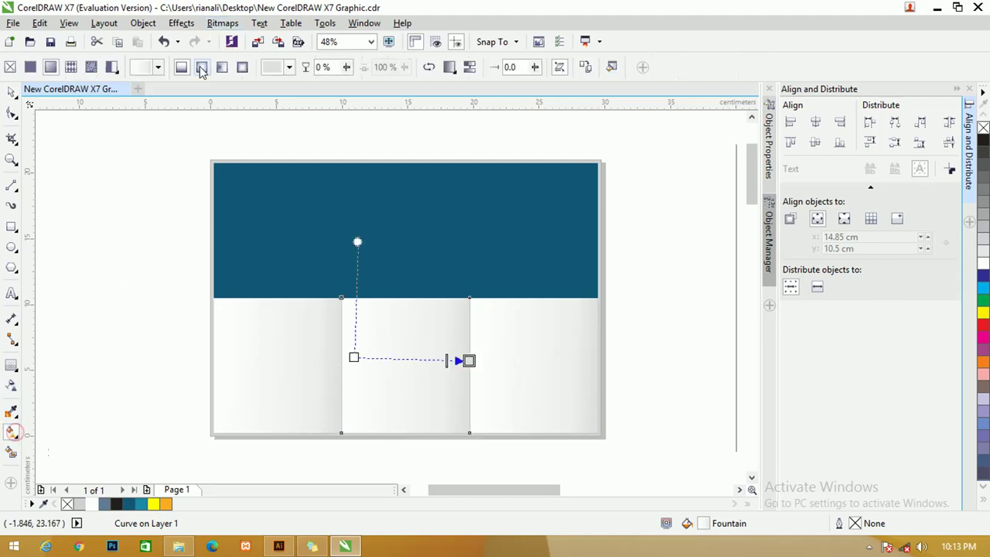
left_click(429, 69)
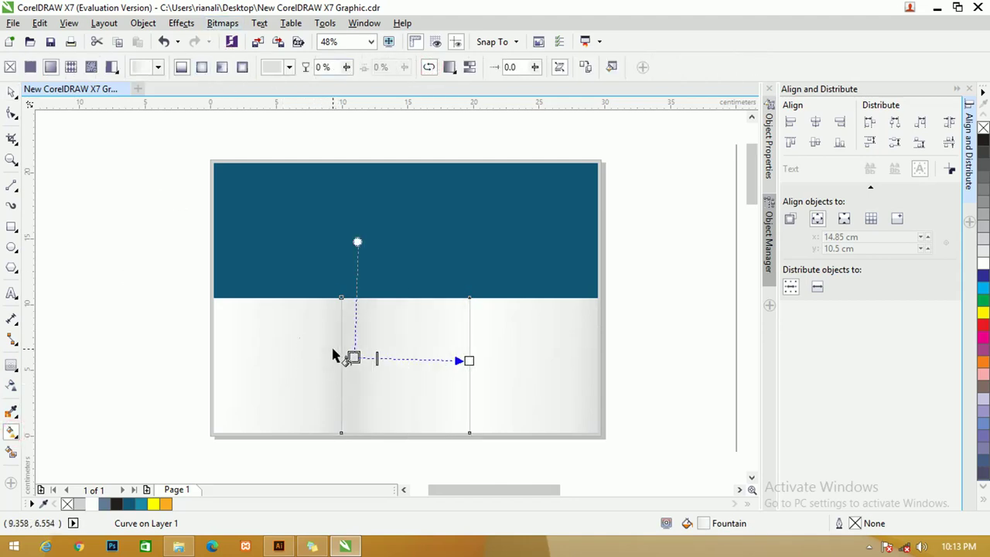
scroll(340, 354, "up", 3)
scroll(337, 344, "down", 2)
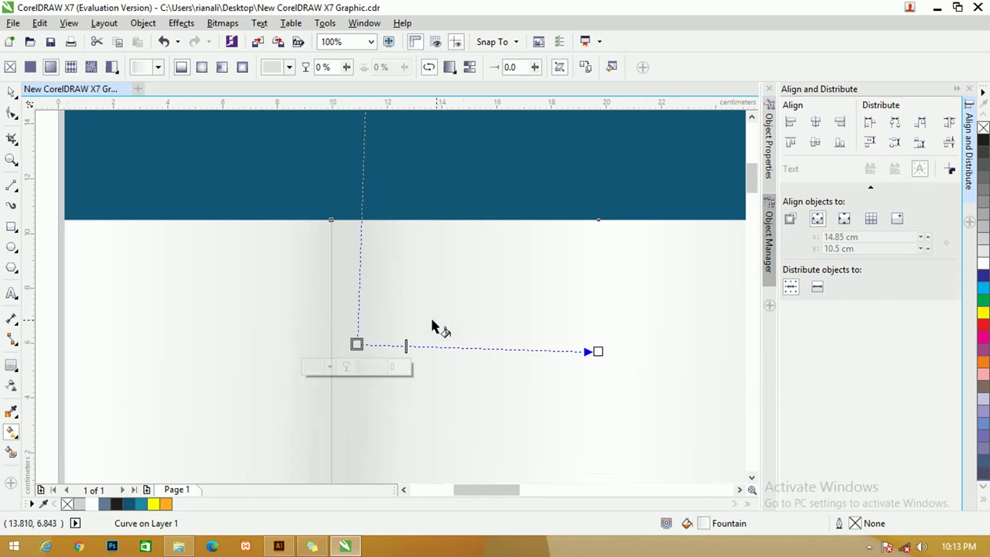
scroll(424, 306, "down", 1)
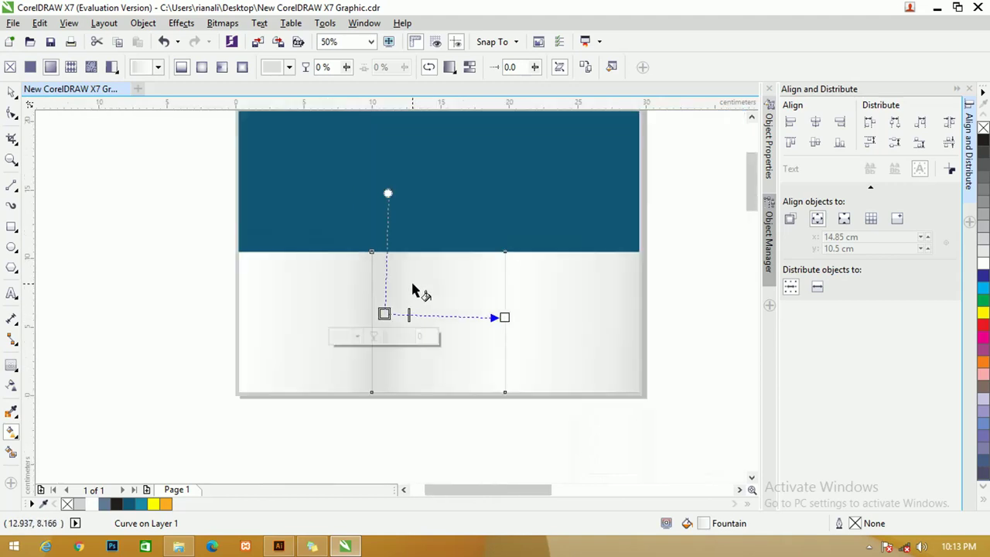
left_click(11, 92)
left_click(57, 151)
key("ctrl+z")
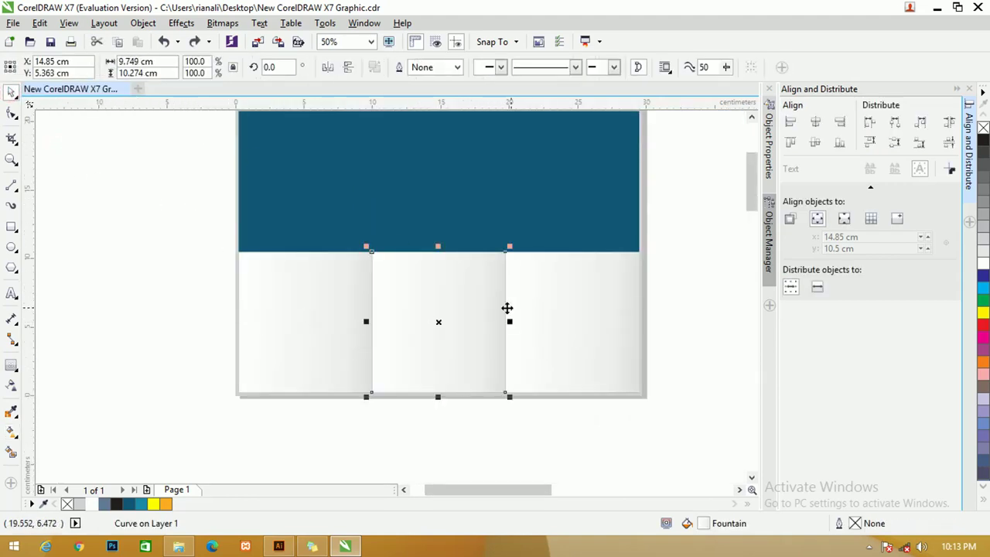
left_click(670, 269)
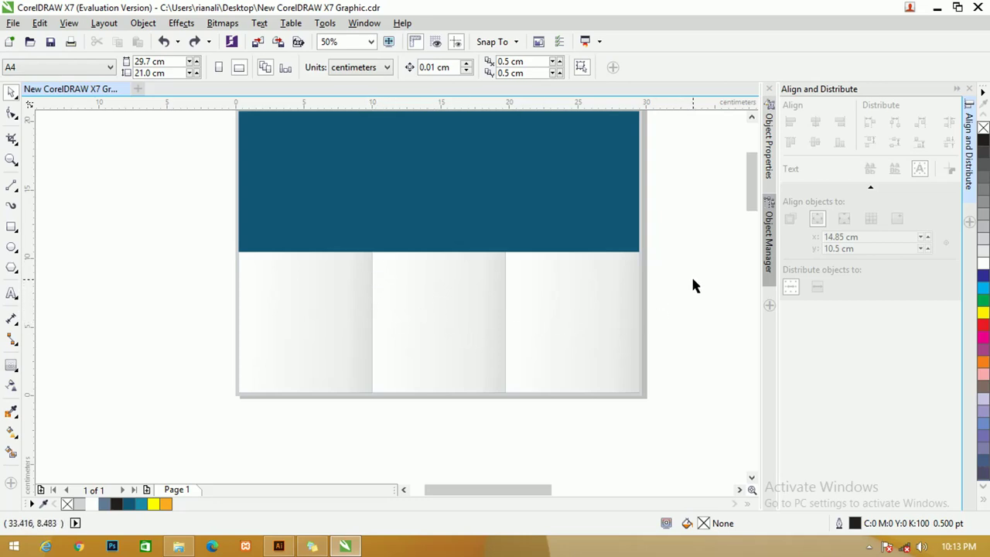
- Reverse the gradient of the middle lower cell and add a color node at about 47% along it
left_click_drag(752, 204, 750, 196)
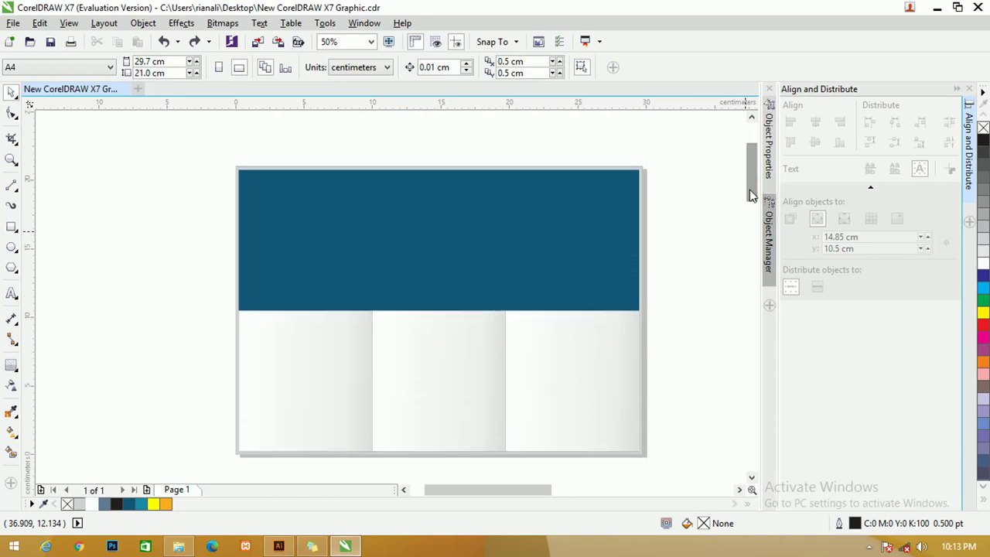
left_click(432, 354)
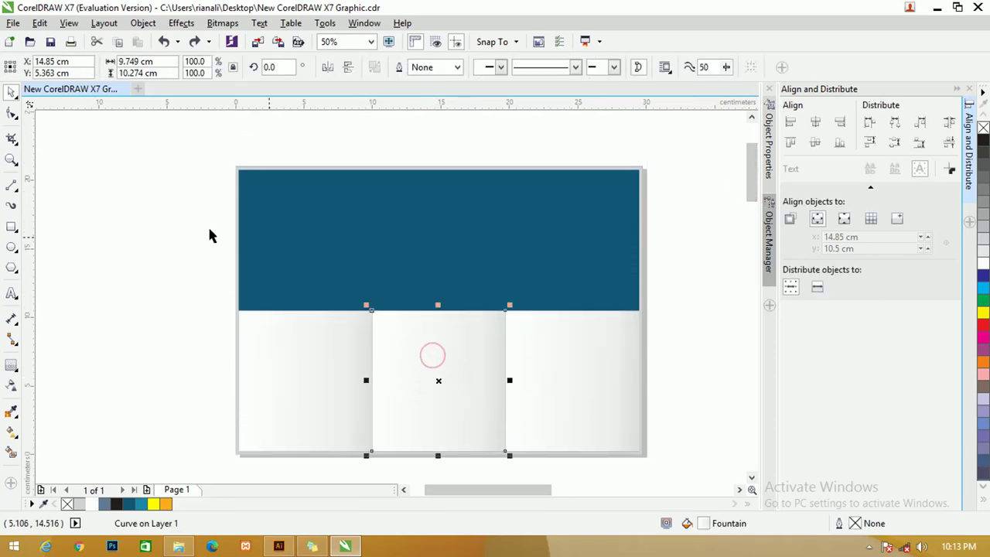
left_click(13, 430)
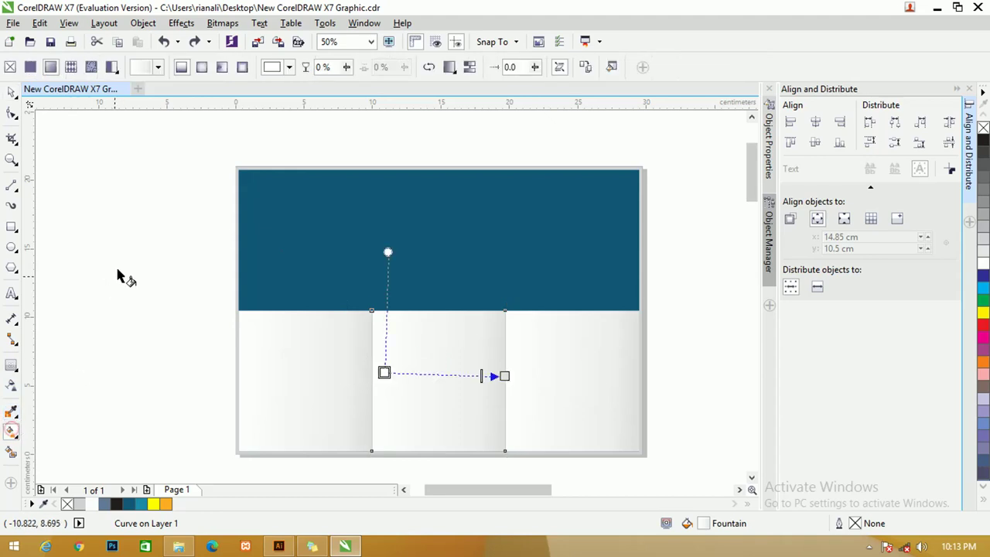
left_click(429, 68)
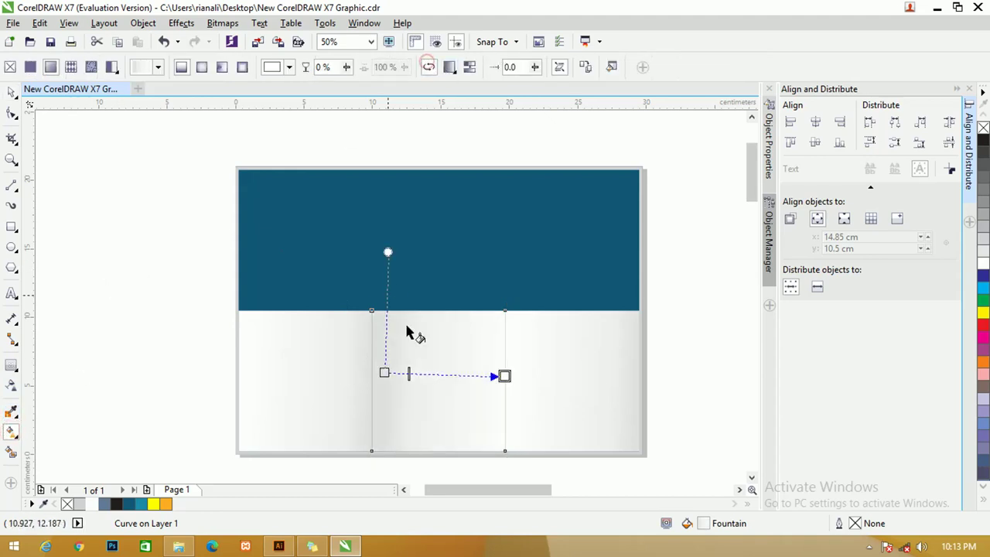
double_click(441, 374)
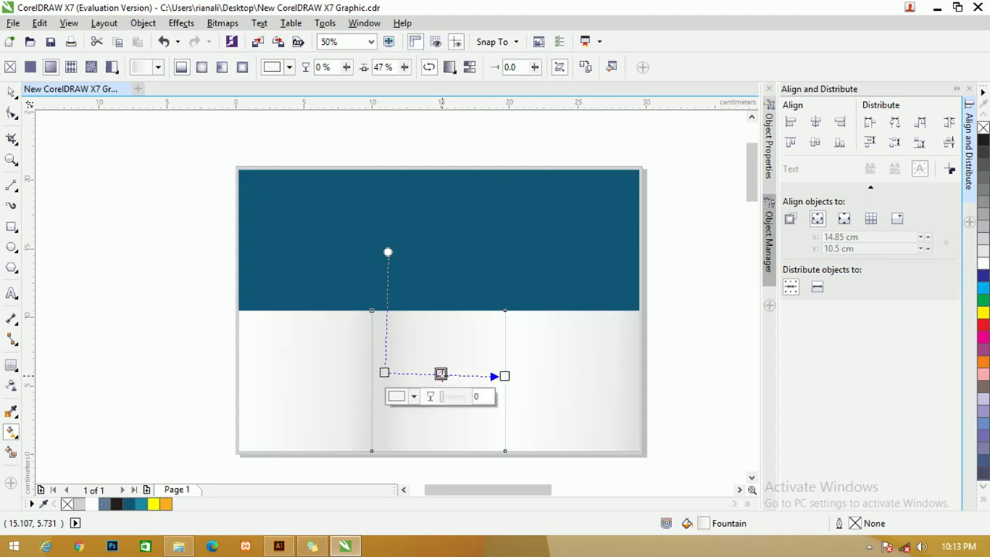
- Set the right end node of the middle cell's gradient to C4 M2 Y2 K0
left_click(504, 376)
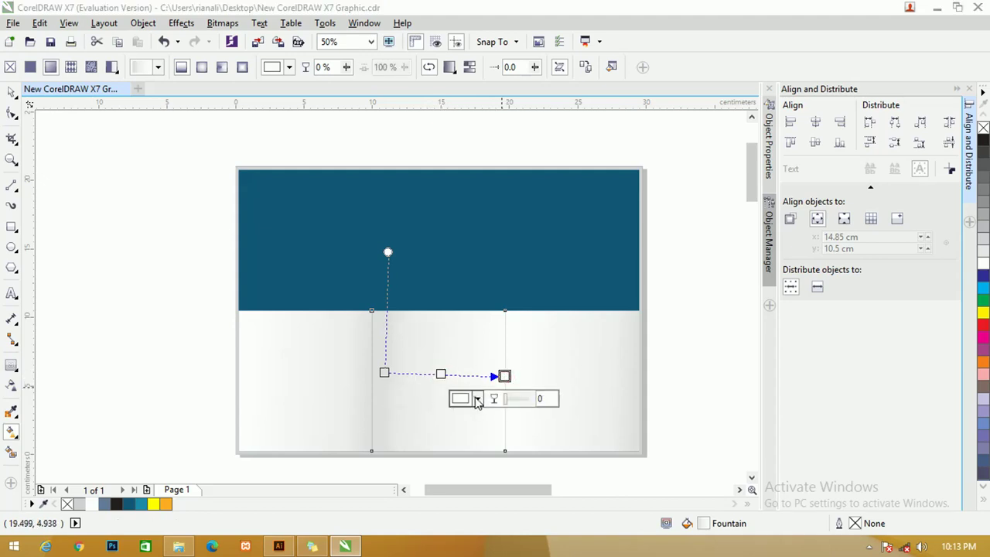
left_click(477, 399)
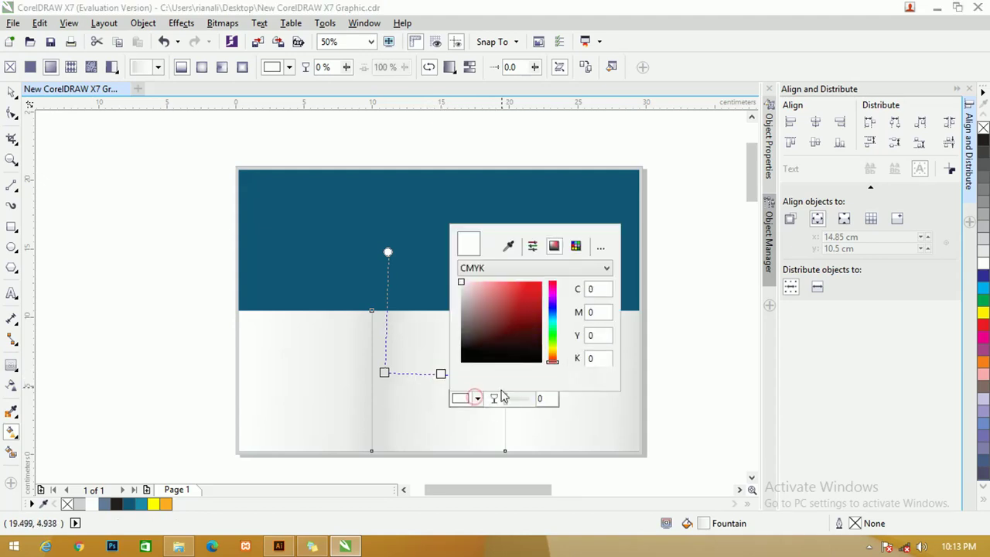
left_click(460, 286)
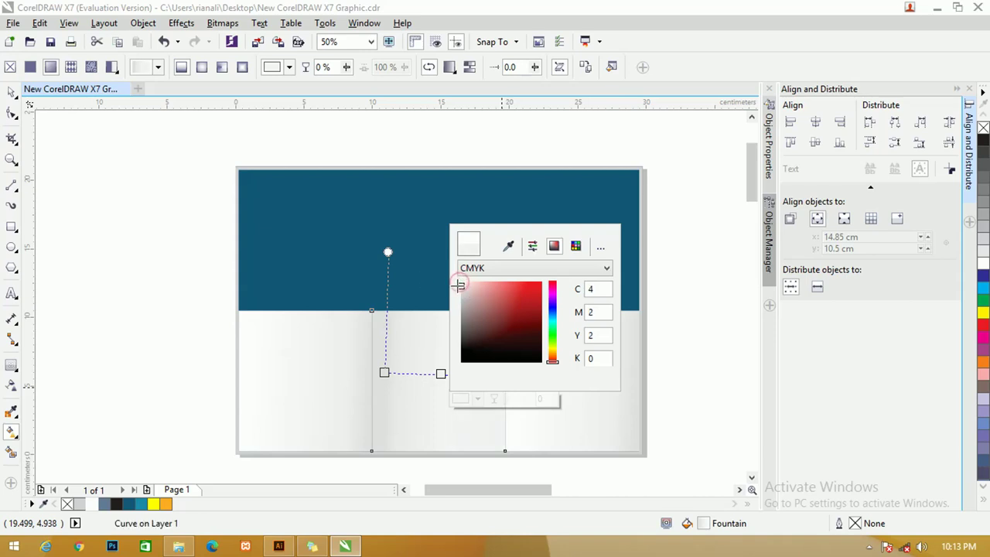
left_click(11, 92)
- Reverse the right lower cell's gradient so its gray side lies along the cell's left edge
left_click(585, 334)
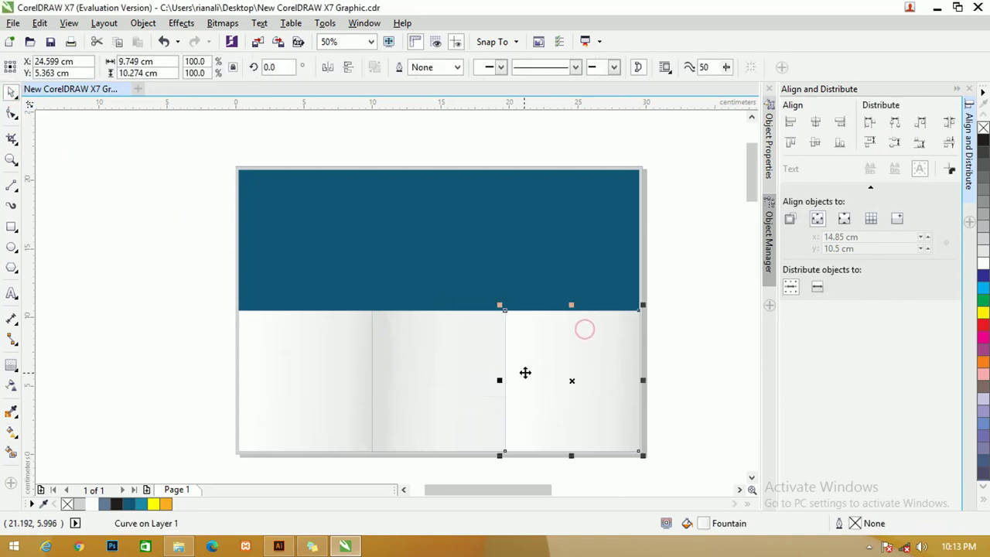
left_click(12, 432)
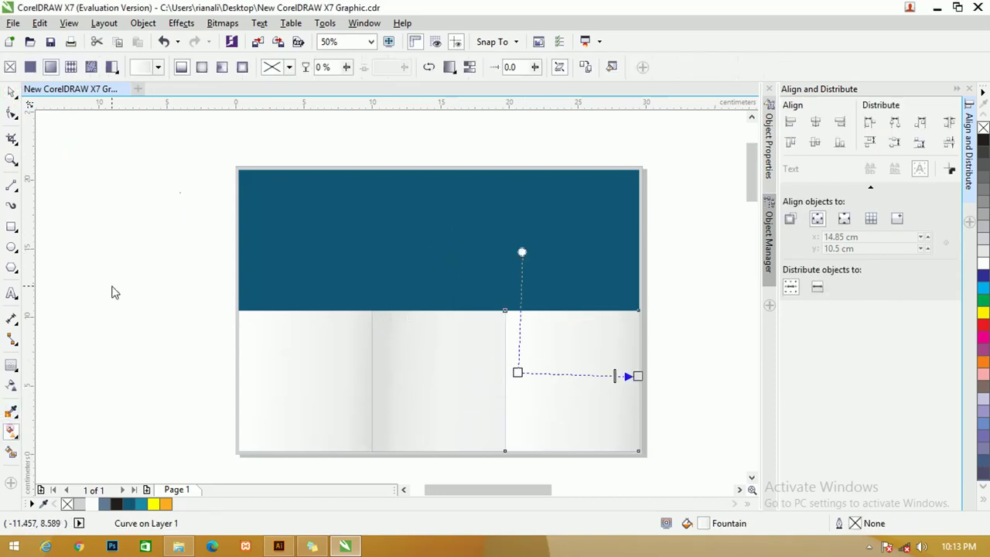
left_click(427, 68)
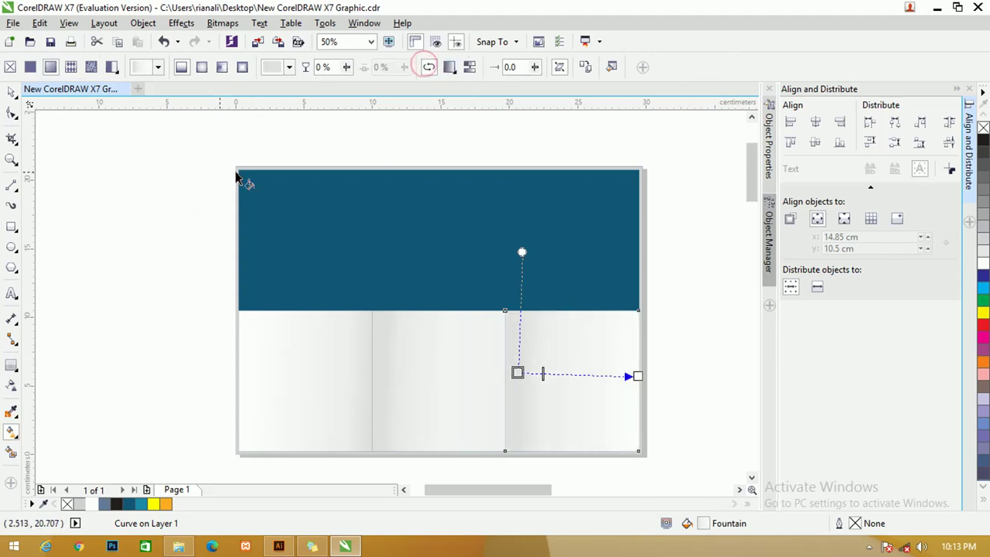
left_click(12, 91)
left_click(118, 169)
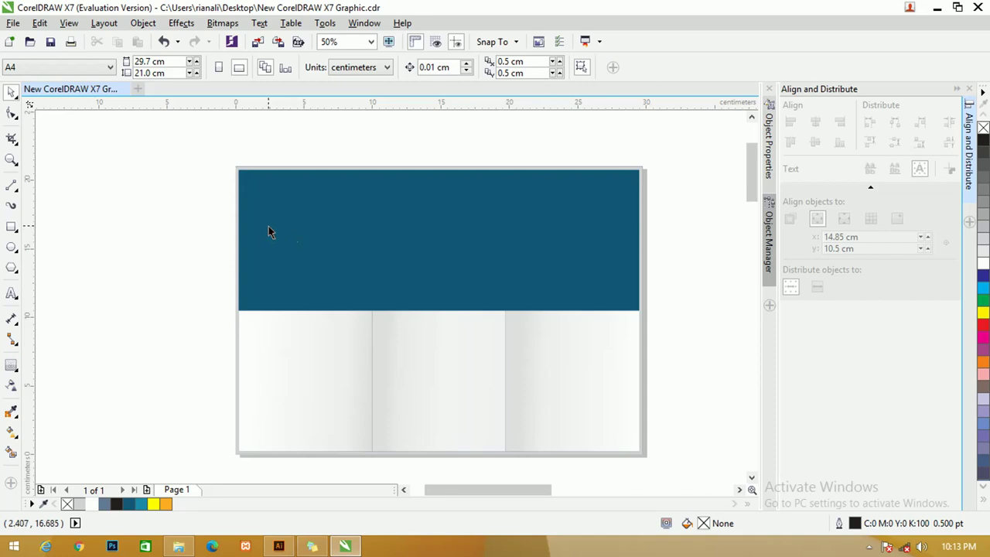
- Add the artistic text "SMK" in the left part of the dark teal area
left_click(12, 294)
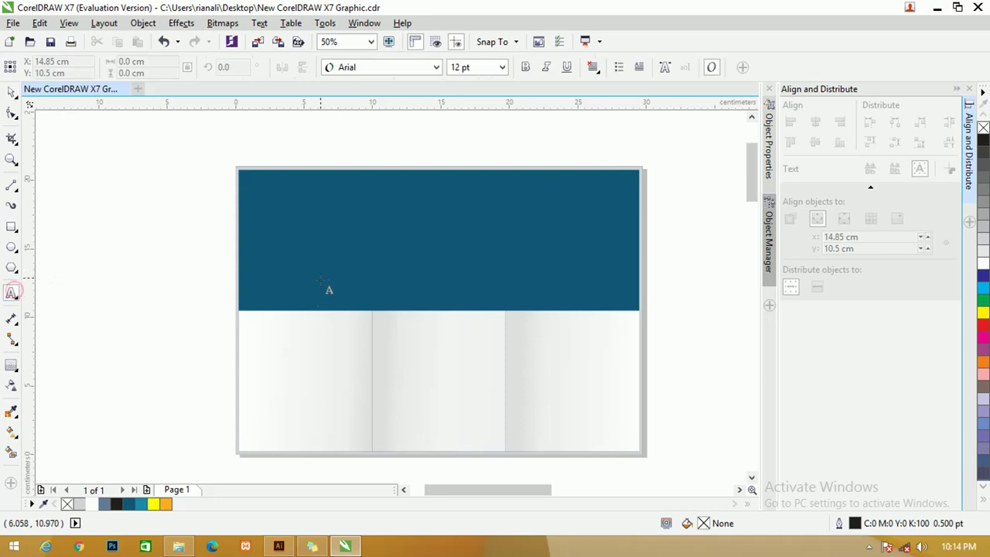
left_click(285, 239)
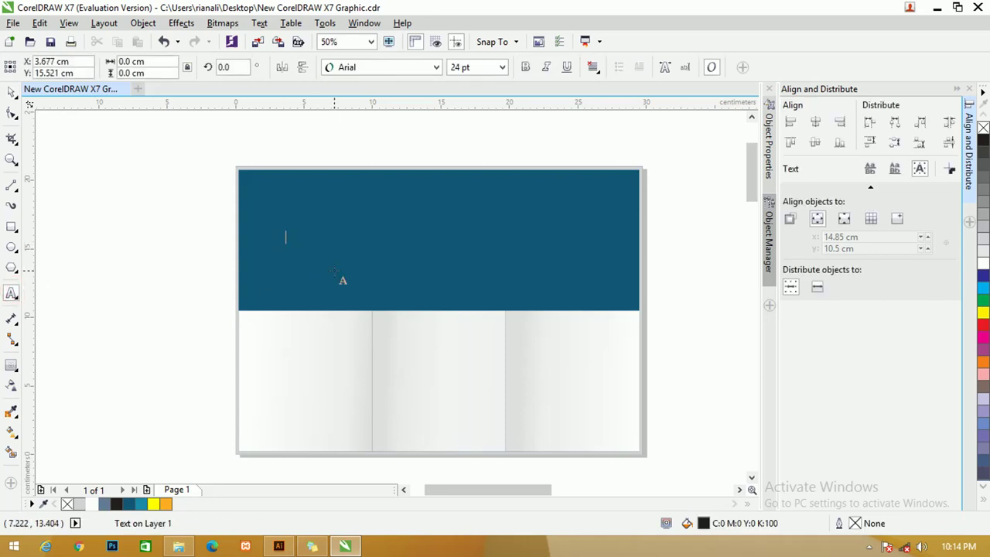
type("SMK")
- Set the font of the "SMK" text to Anton
key("ctrl+a")
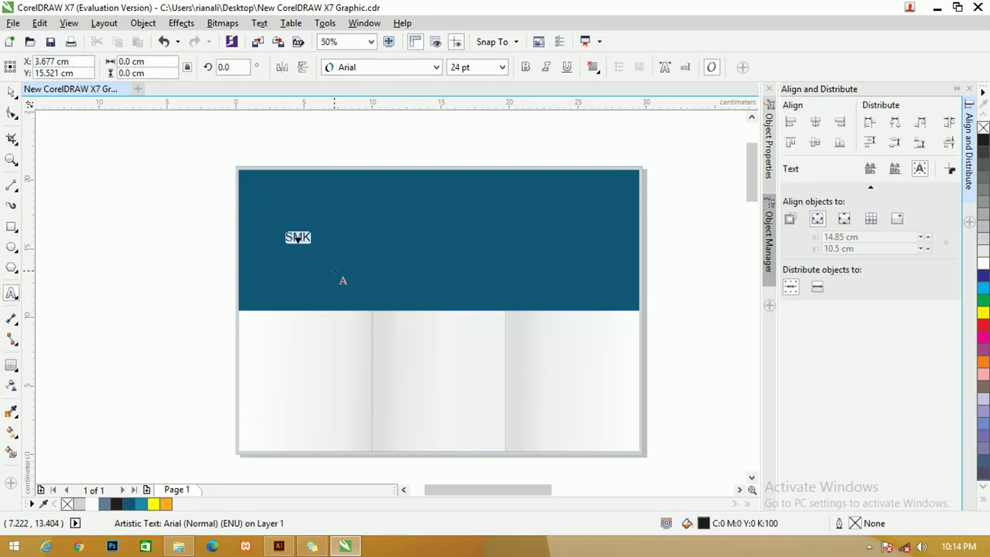
left_click(379, 67)
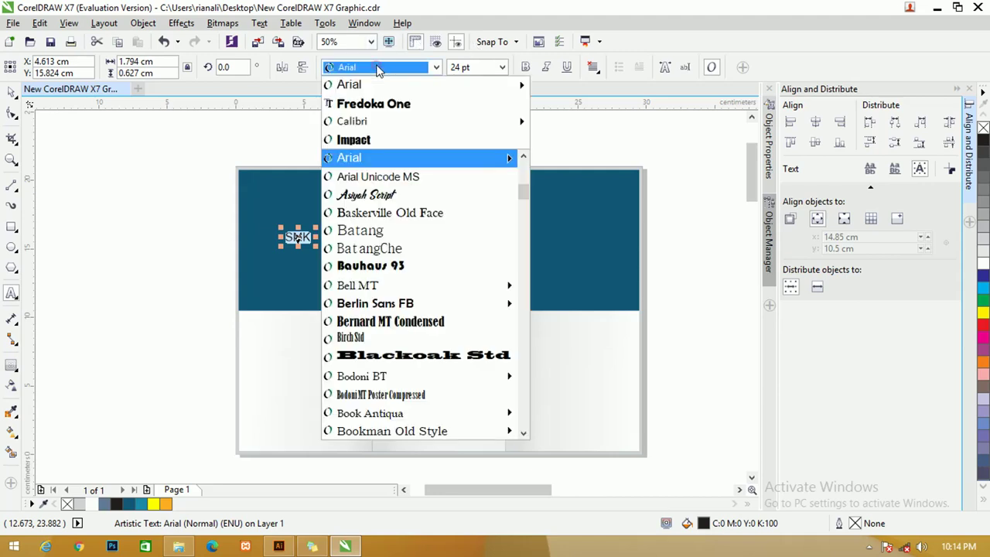
left_click(379, 140)
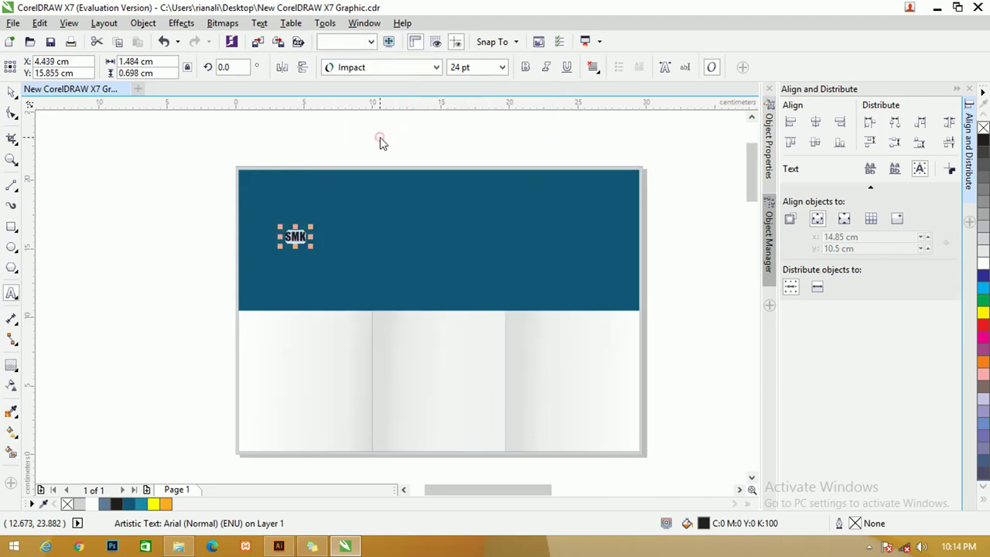
left_click(379, 70)
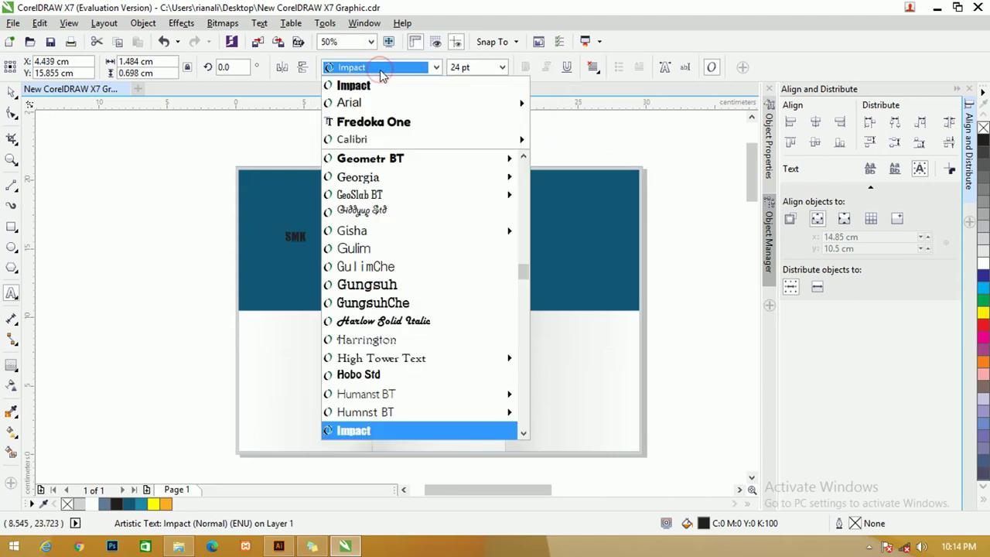
type("Anton")
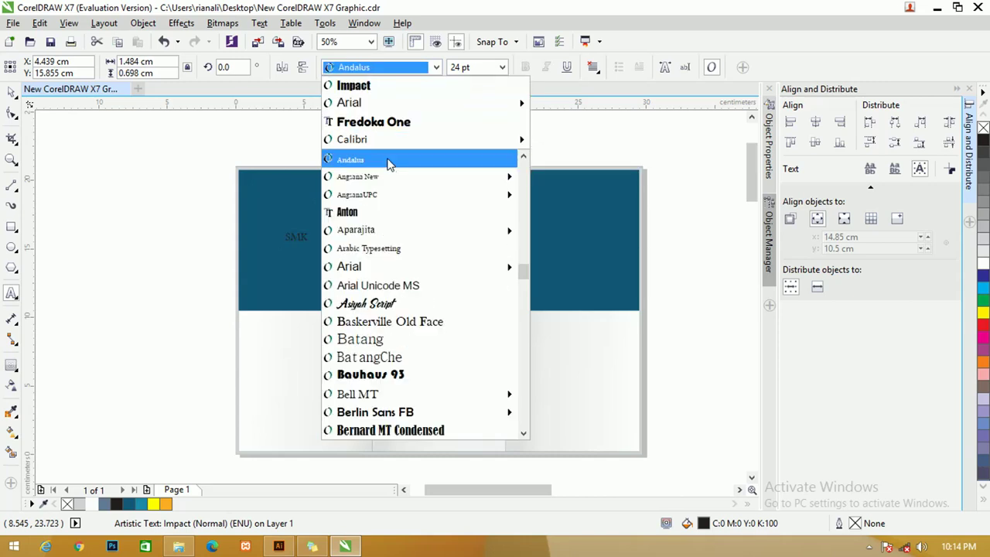
left_click(392, 211)
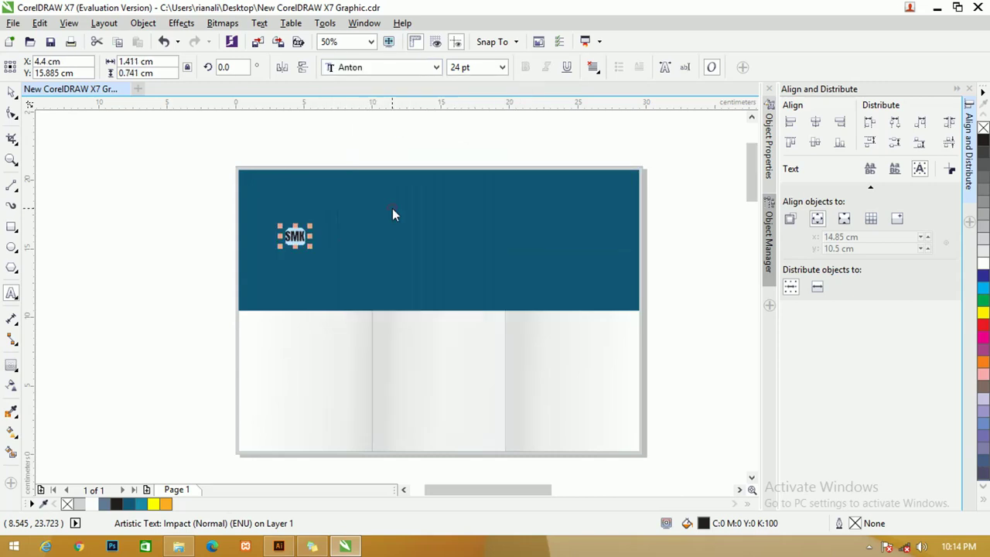
- Enlarge the "SMK" text to about 11.4 × 6 cm and place it in the left half of the teal area
left_click(12, 91)
left_click_drag(310, 224, 452, 165)
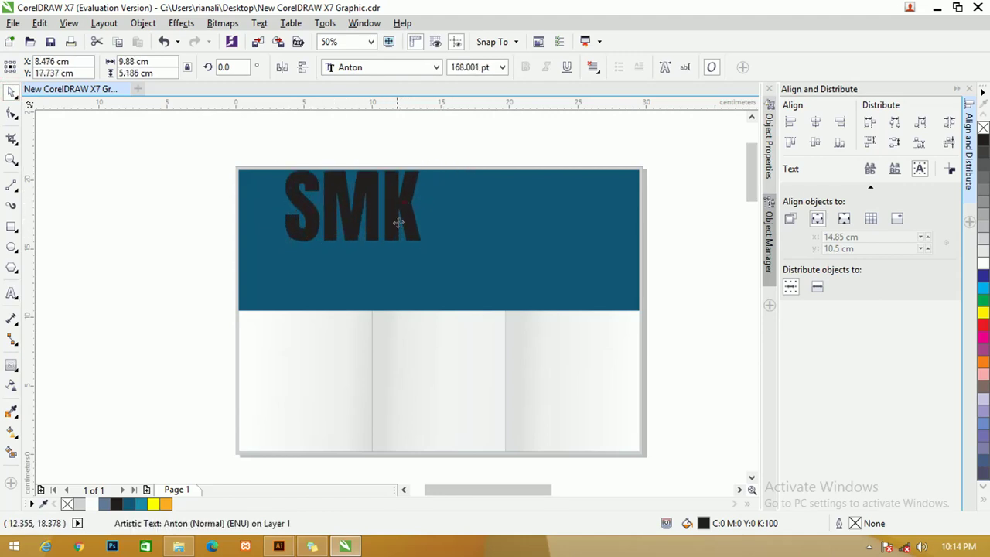
left_click_drag(405, 207, 391, 267)
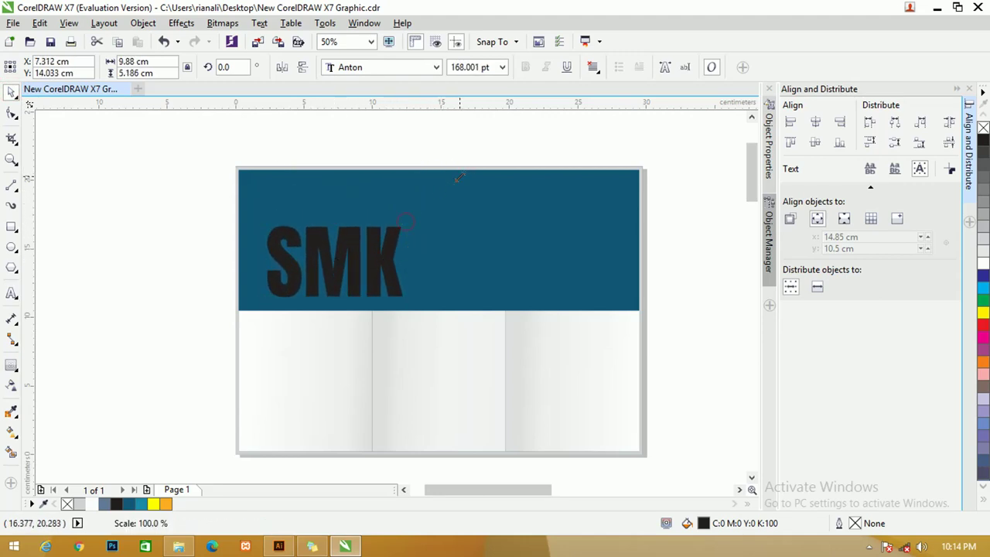
left_click_drag(408, 221, 450, 194)
left_click_drag(408, 244, 398, 225)
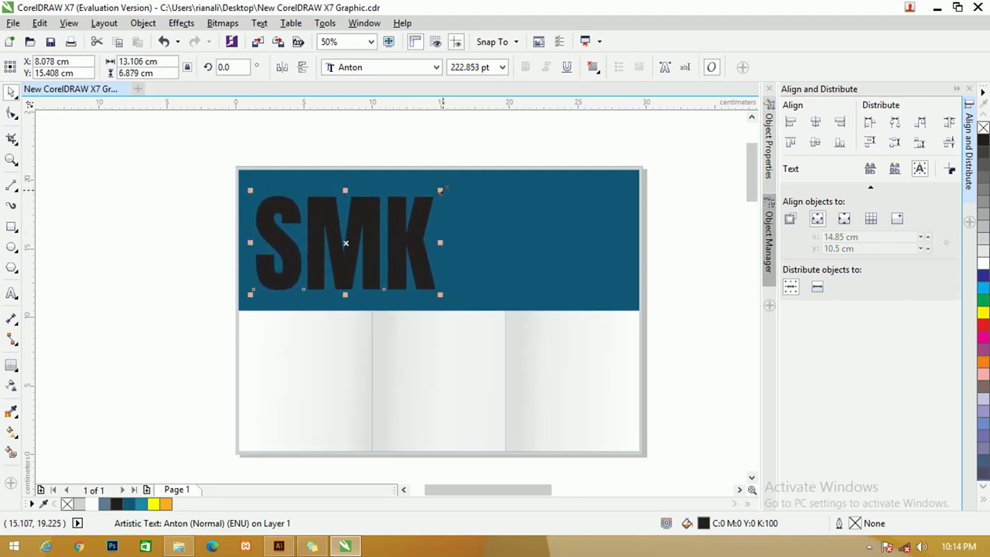
left_click_drag(438, 184, 418, 197)
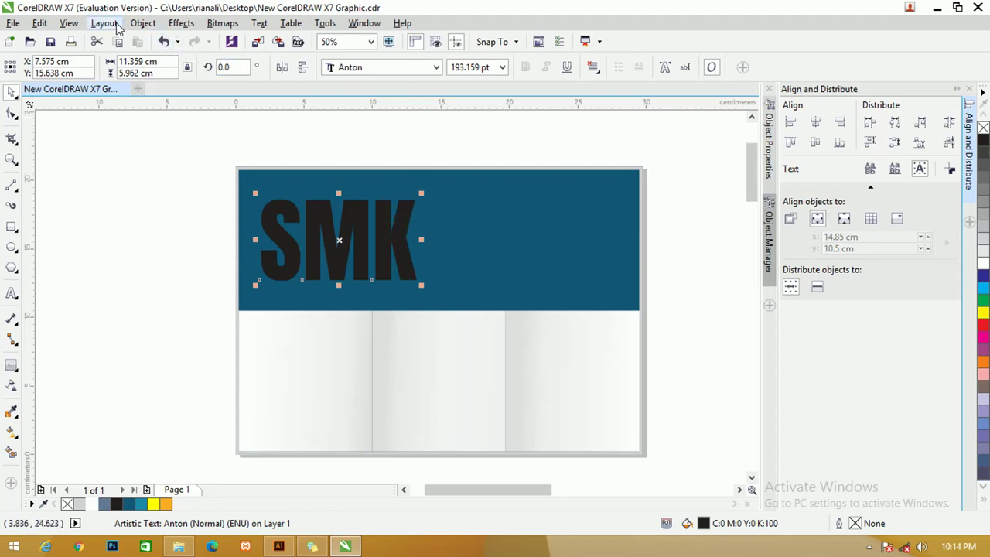
- Convert the "SMK" text to curves
left_click(142, 24)
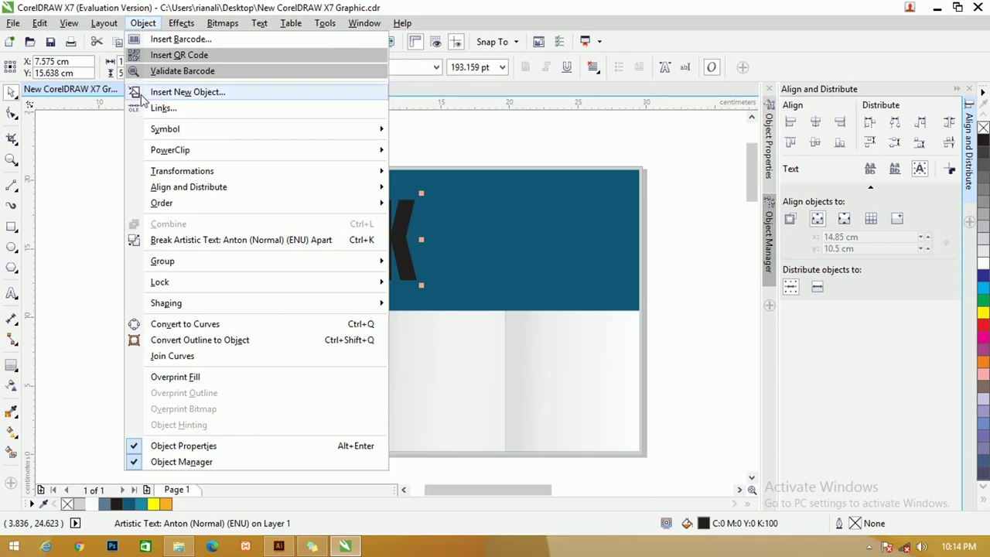
left_click(185, 324)
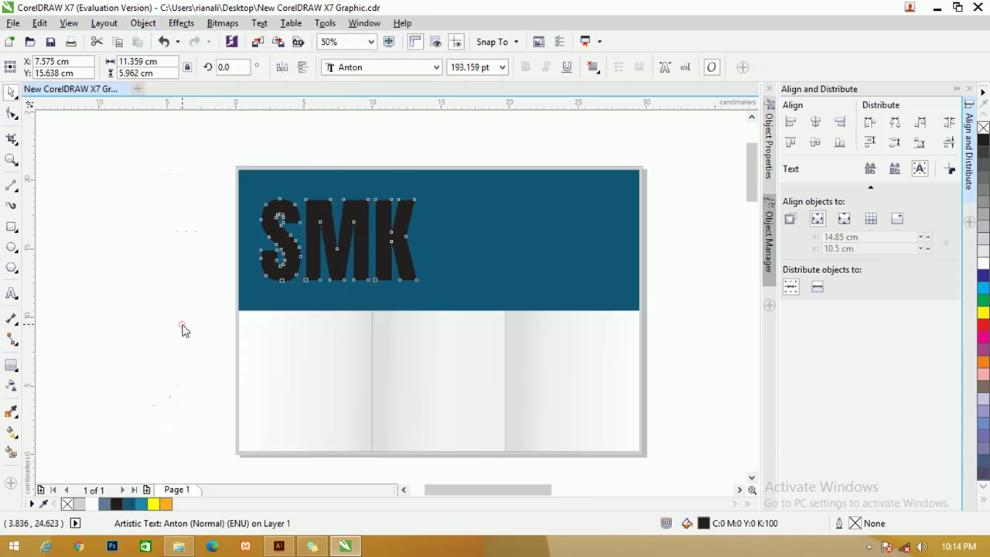
scroll(308, 254, "up", 2)
left_click(132, 203)
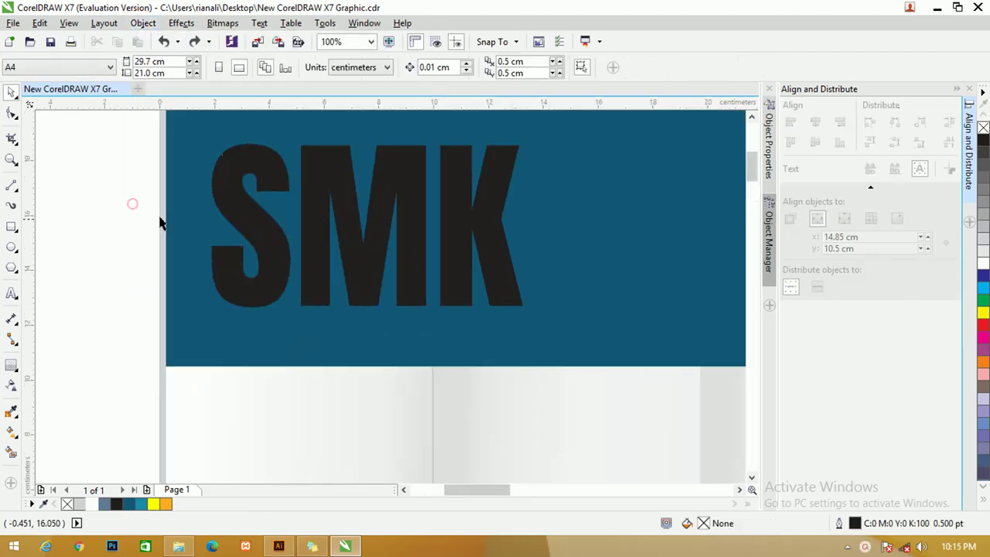
- Break the "SMK" curve apart into separate letters
left_click(325, 169)
left_click(143, 23)
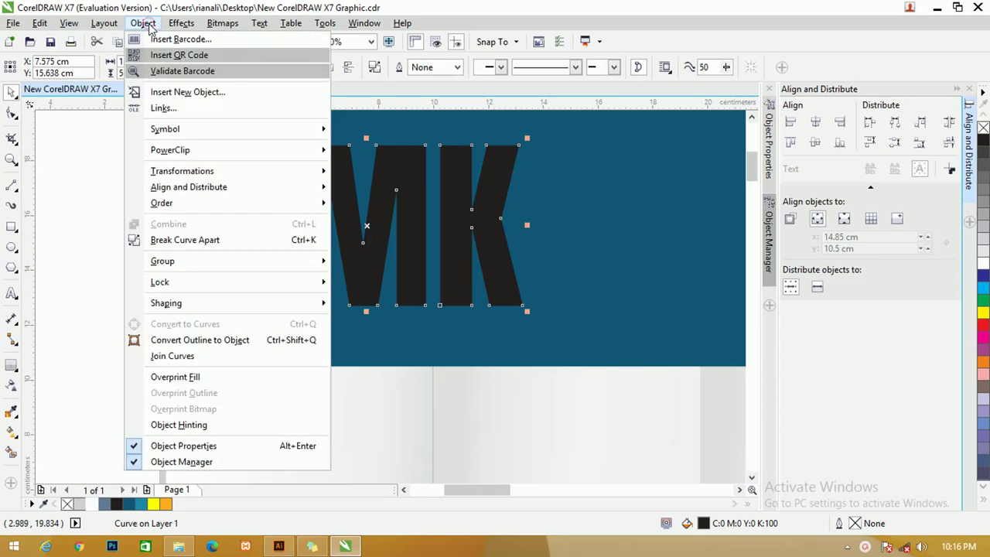
left_click(215, 240)
left_click(125, 194)
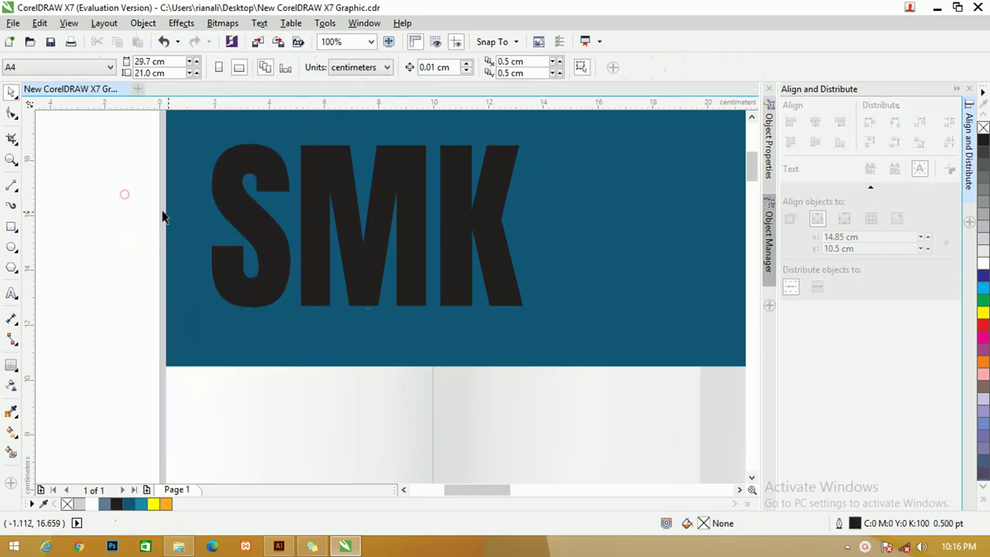
- Fill the letter M with yellow and the letter K with white
left_click(305, 190)
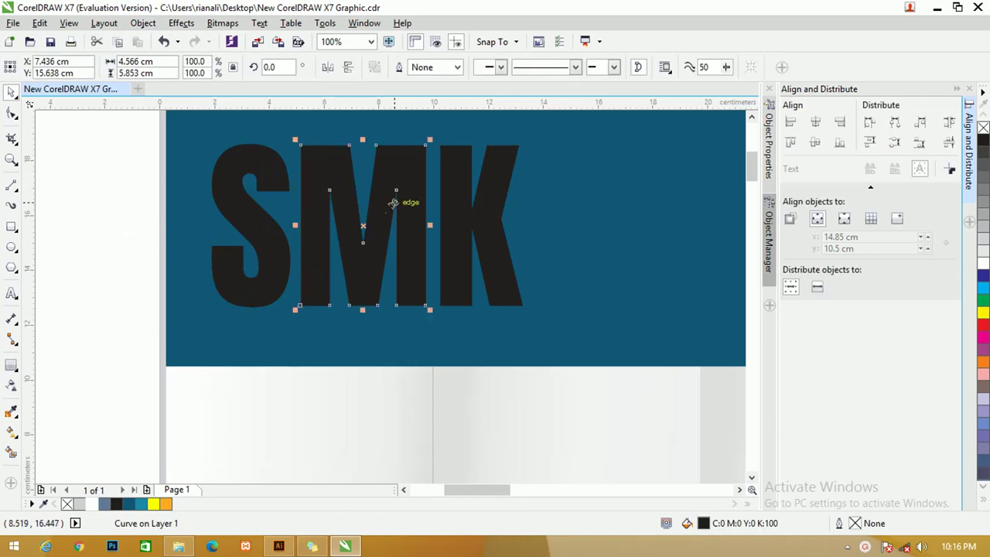
left_click(154, 504)
left_click(470, 217)
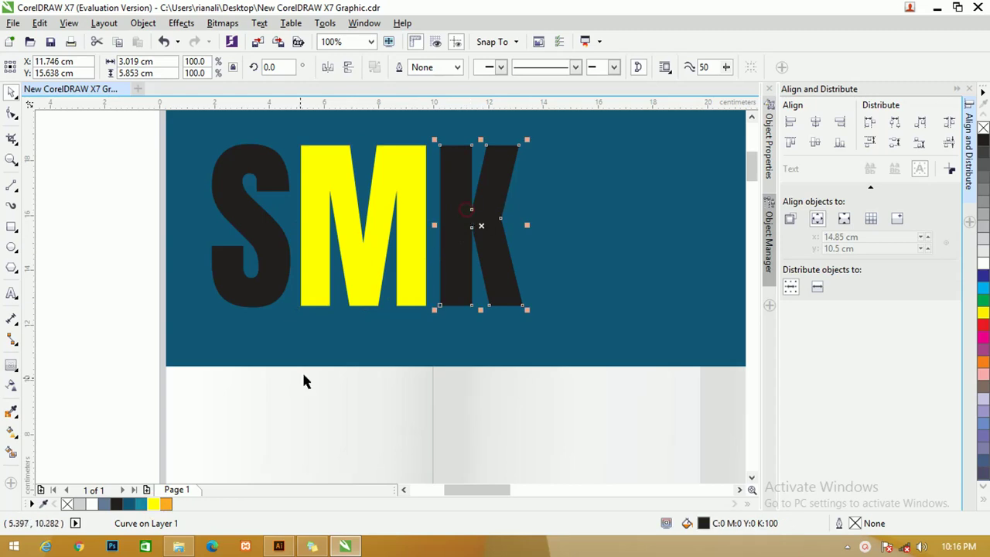
left_click(93, 504)
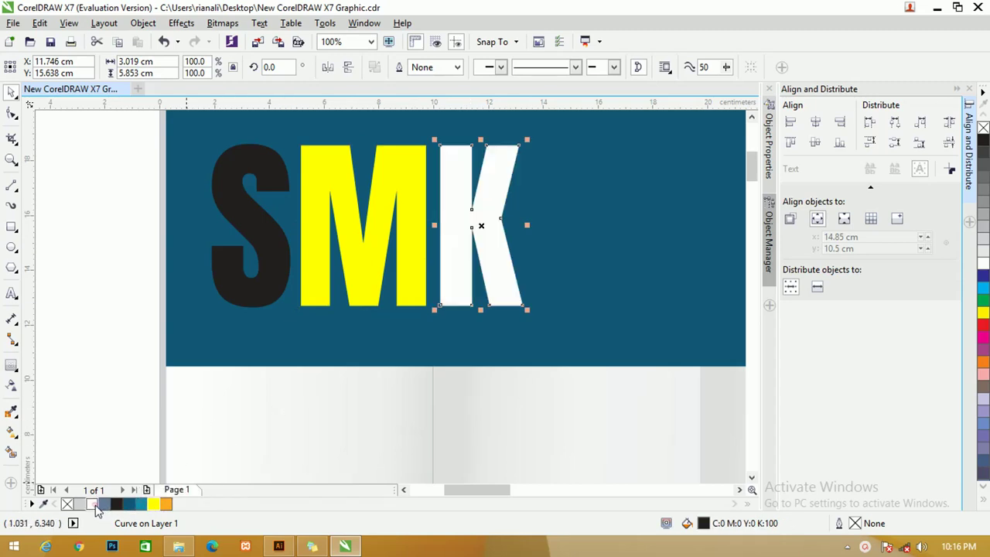
- Shift the K about 1.7 cm left so its stem sits behind the M's right stem
left_click_drag(453, 198, 408, 198)
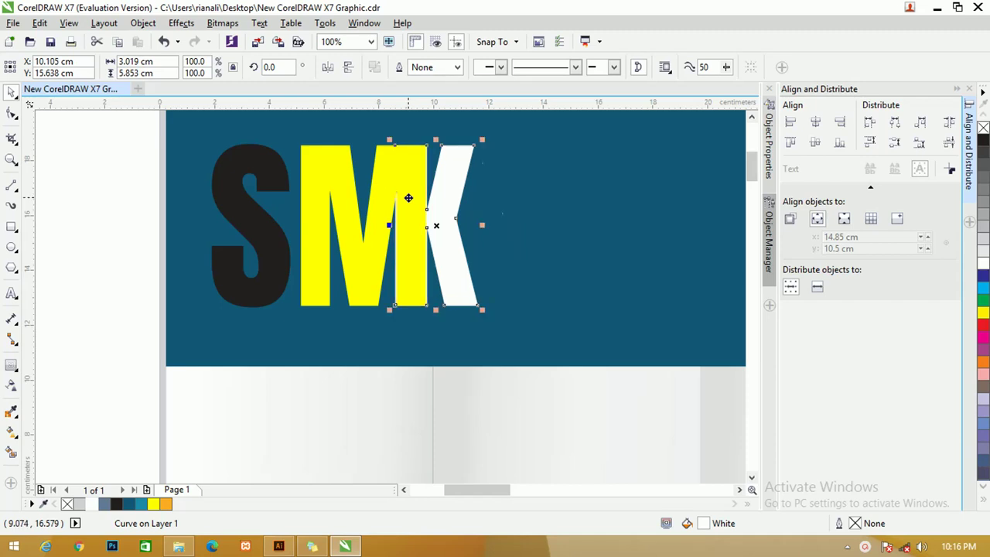
scroll(433, 213, "left", 1)
scroll(438, 232, "up", 3)
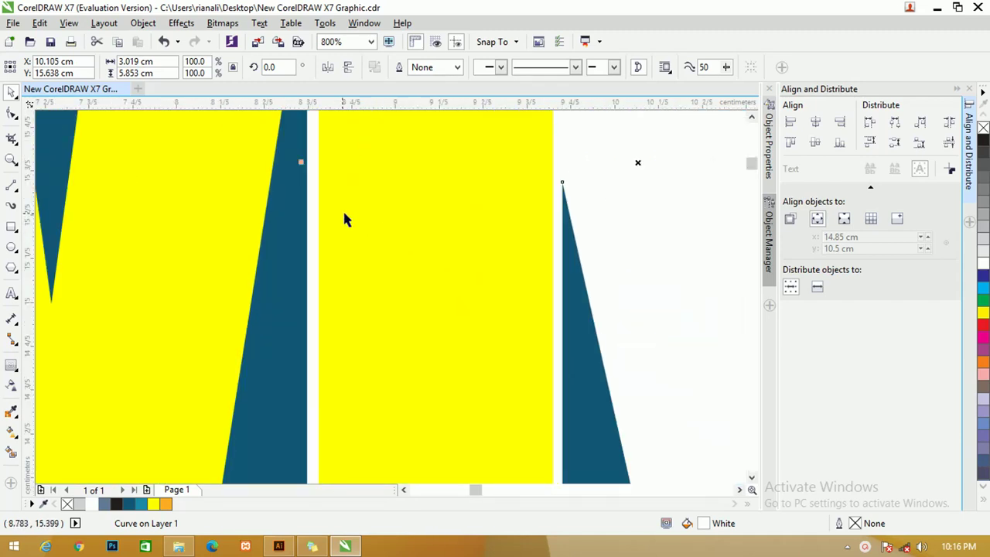
scroll(329, 190, "down", 2)
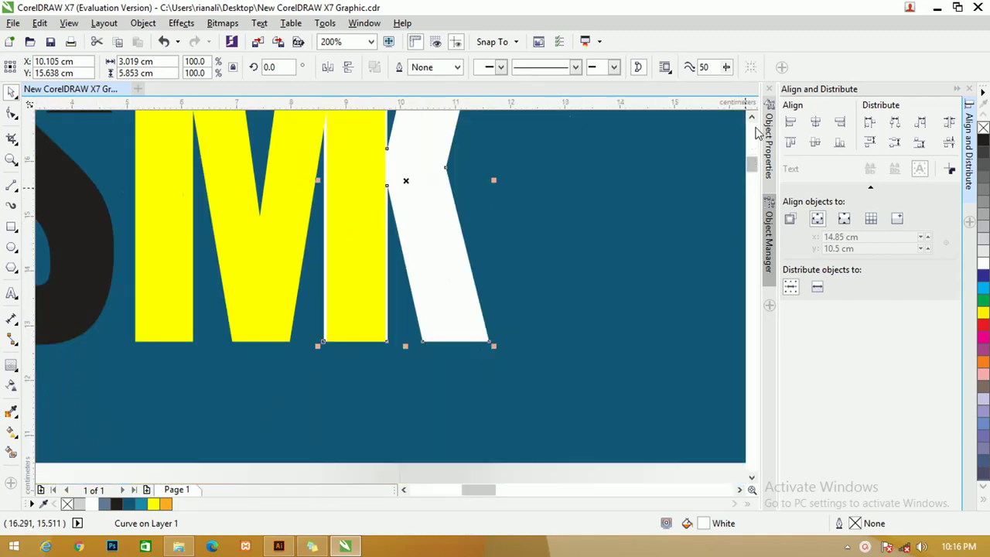
scroll(755, 131, "up", 2)
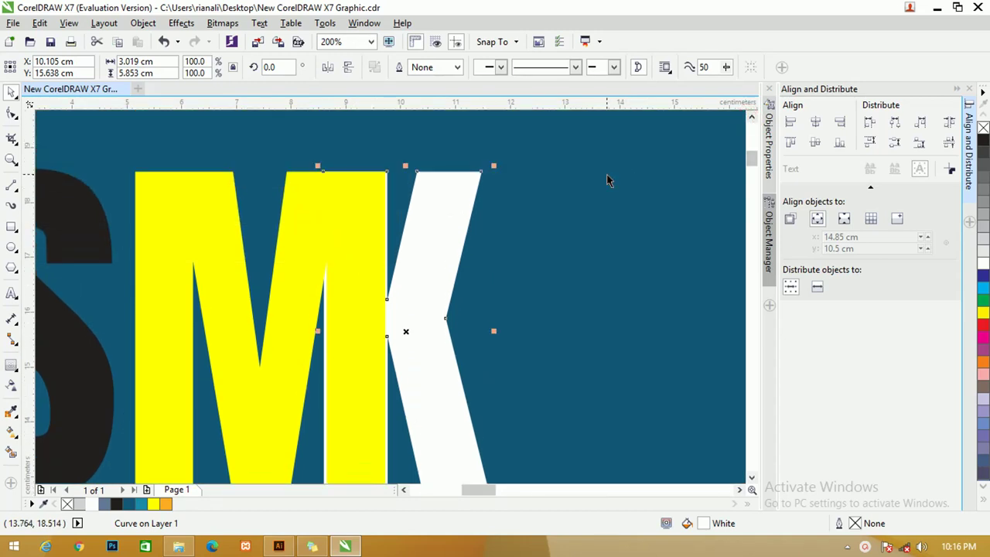
key("Left")
scroll(379, 181, "down", 1)
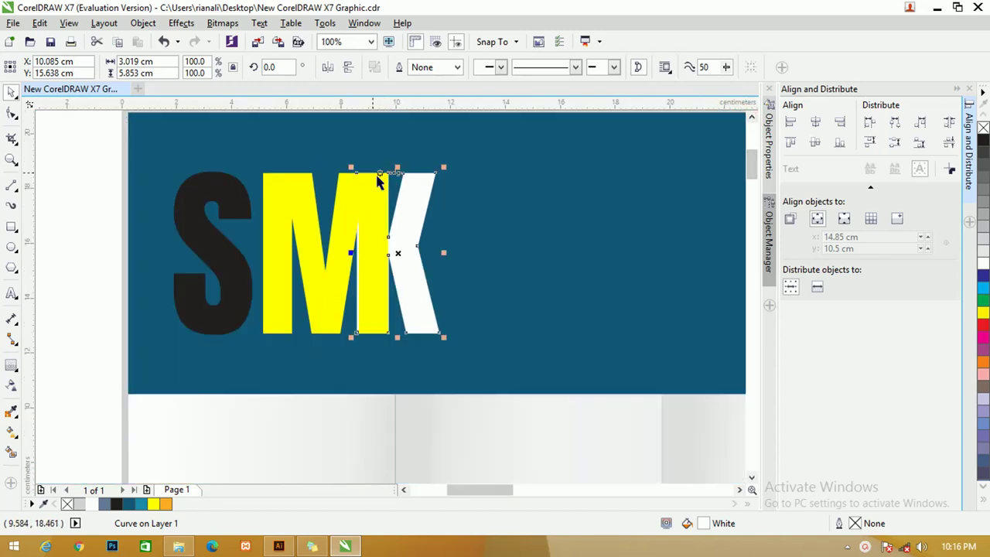
- Pull the K's left edge nodes inward behind the M, and move the S right to overlap the M's left edge
left_click(13, 111)
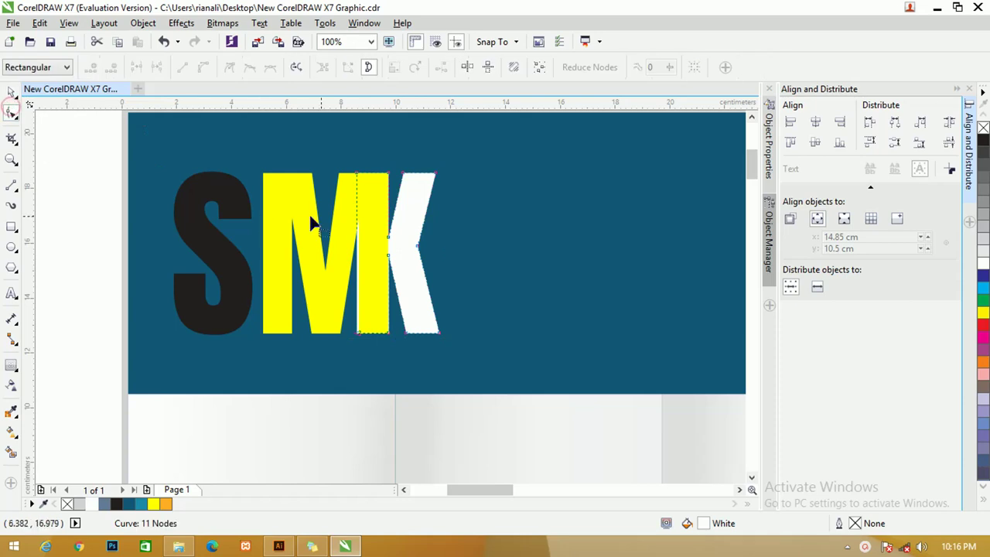
left_click_drag(324, 142, 366, 335)
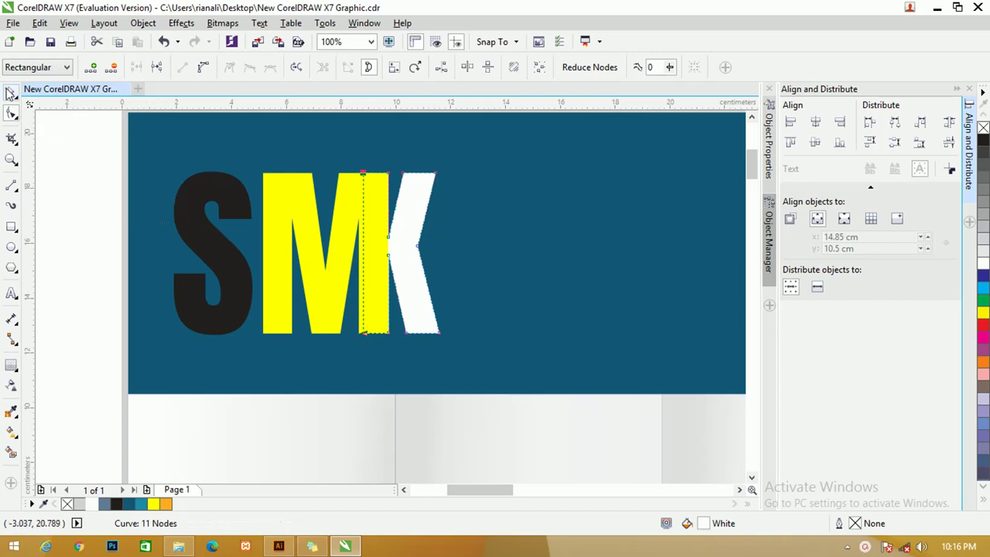
left_click(11, 91)
scroll(374, 209, "up", 1)
scroll(373, 209, "down", 1)
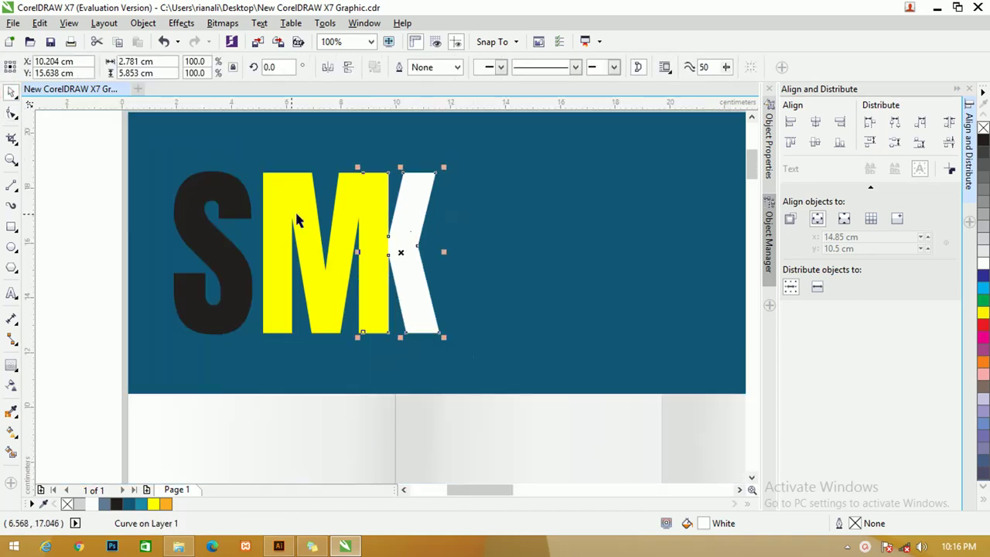
double_click(232, 201)
left_click_drag(240, 195, 260, 197)
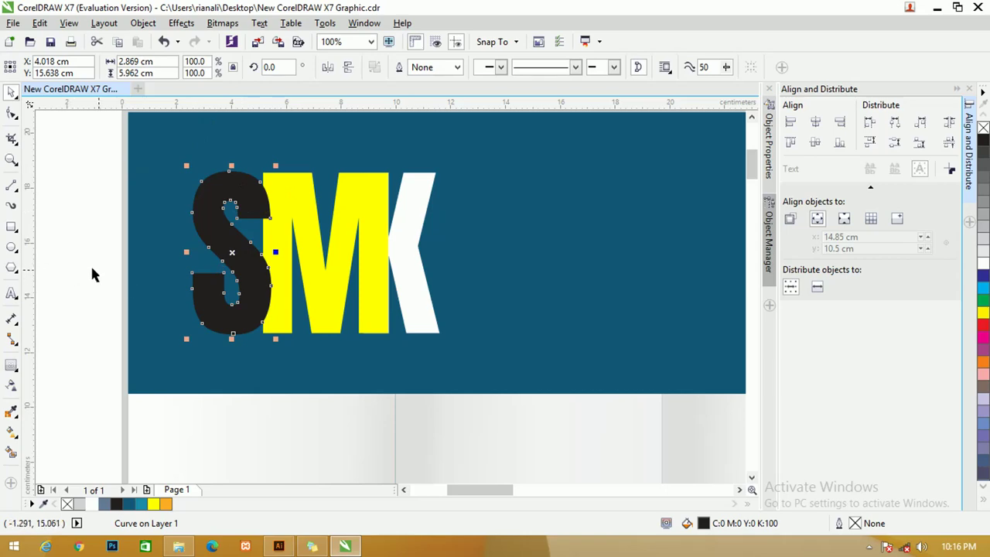
- Import the "Model Uji" picture from the Pictures folder and scale it to about 11 × 16.4 cm beside the page
left_click(177, 547)
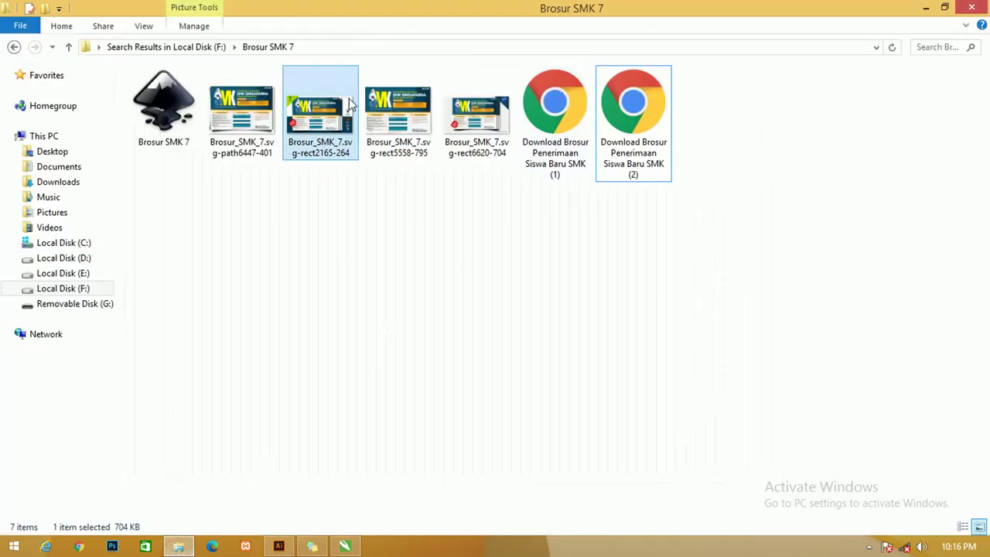
left_click(54, 213)
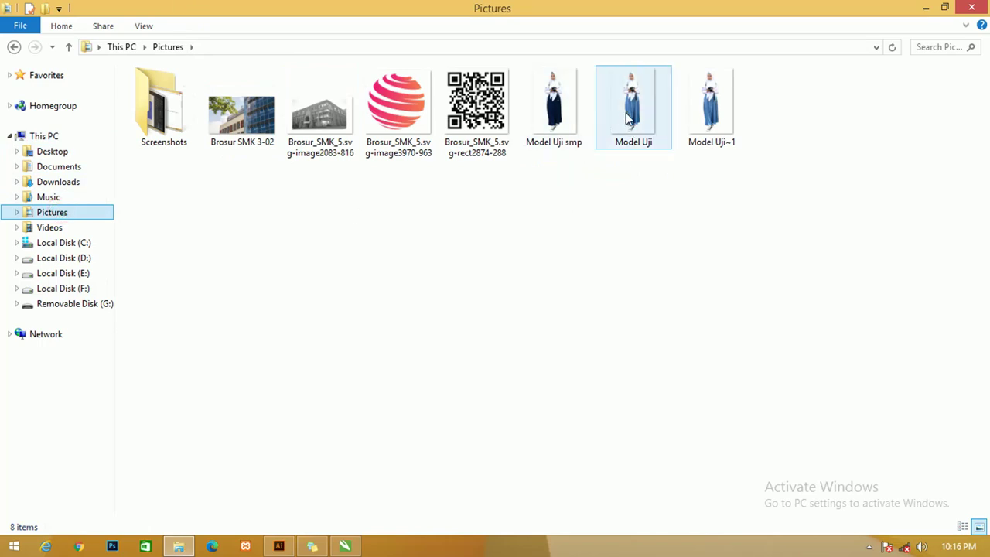
left_click_drag(628, 118, 136, 279)
scroll(172, 242, "down", 2)
left_click_drag(174, 243, 163, 204)
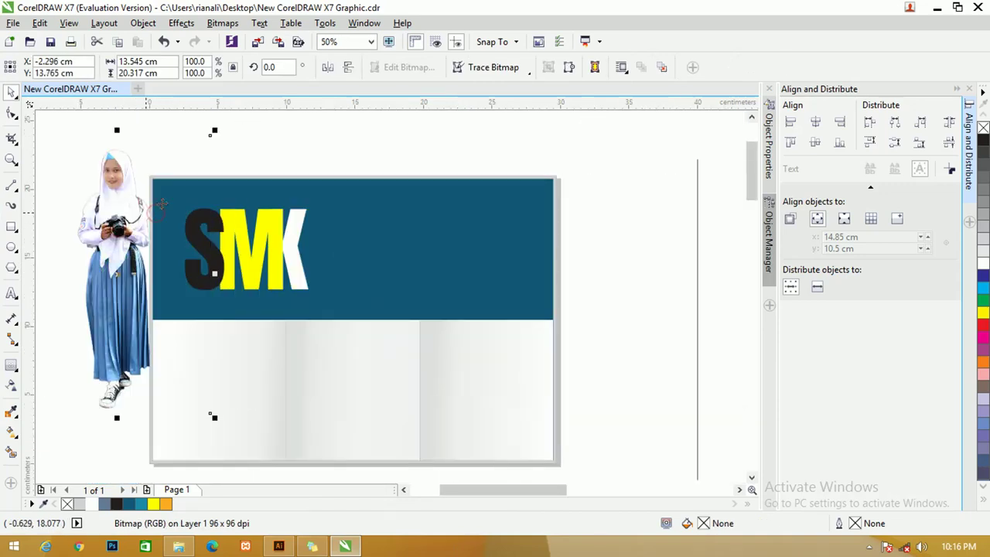
left_click_drag(214, 130, 179, 184)
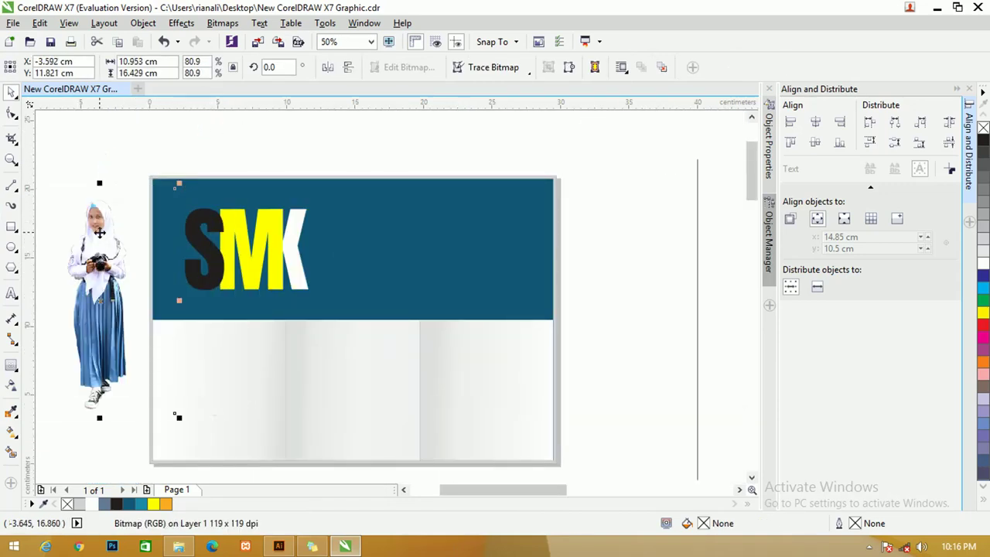
- Trim the empty sides of the student photo by moving its edge nodes inward to a width of about 5.3 cm
left_click(12, 112)
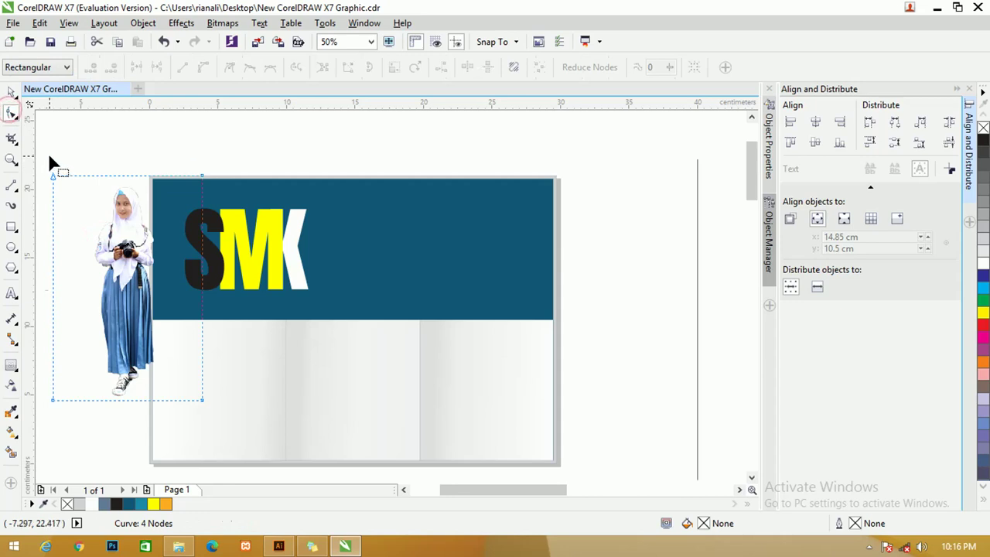
scroll(51, 248, "left", 1)
left_click(82, 400)
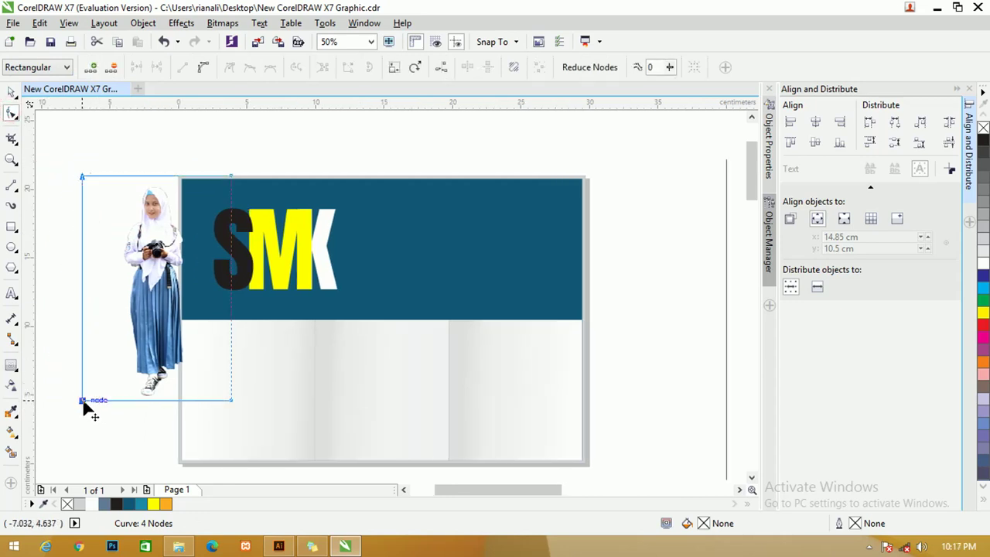
left_click_drag(83, 401, 117, 400)
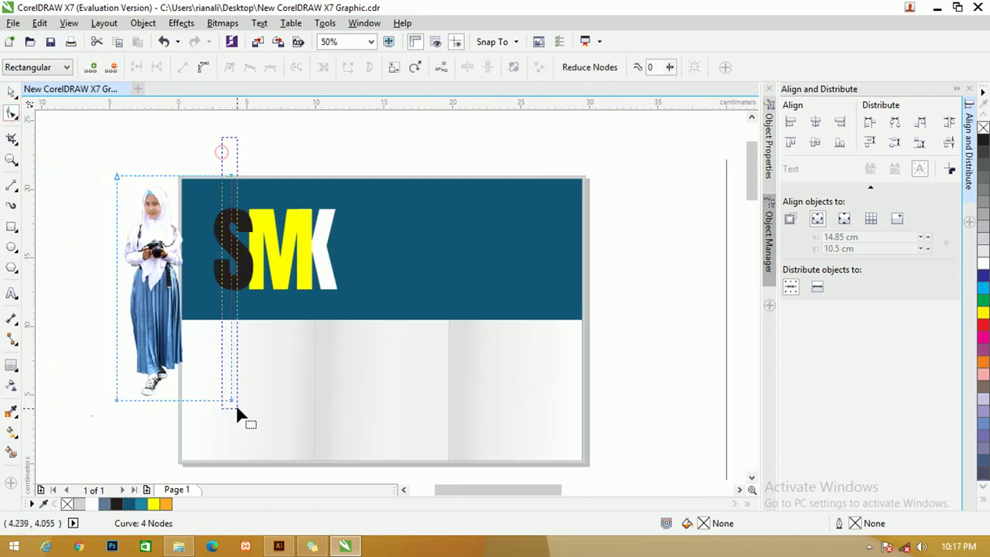
left_click_drag(236, 405, 189, 400)
left_click(11, 91)
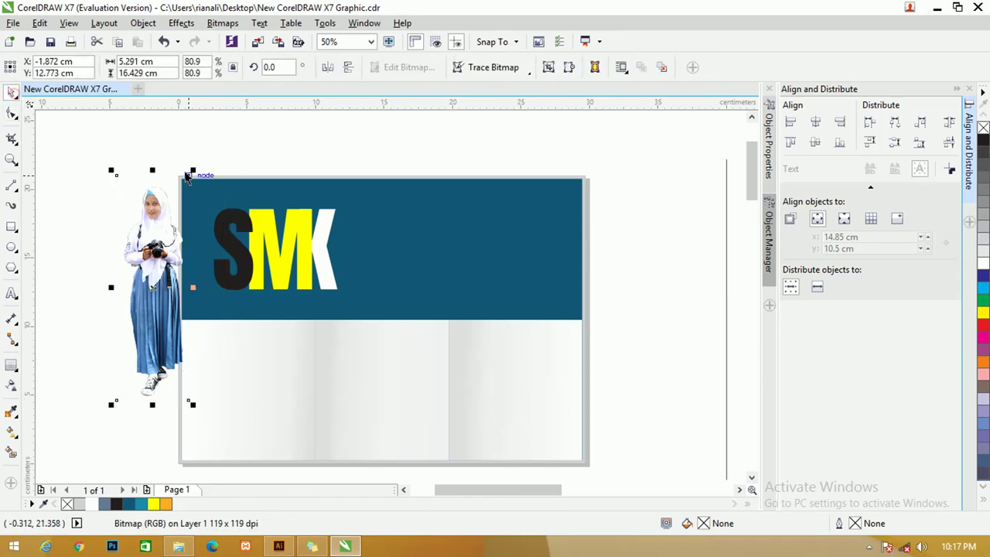
- Move the student photo onto the teal area, shrink it to about 3.2 × 10.1 cm and place it over the S
scroll(193, 220, "up", 2)
scroll(185, 230, "down", 1)
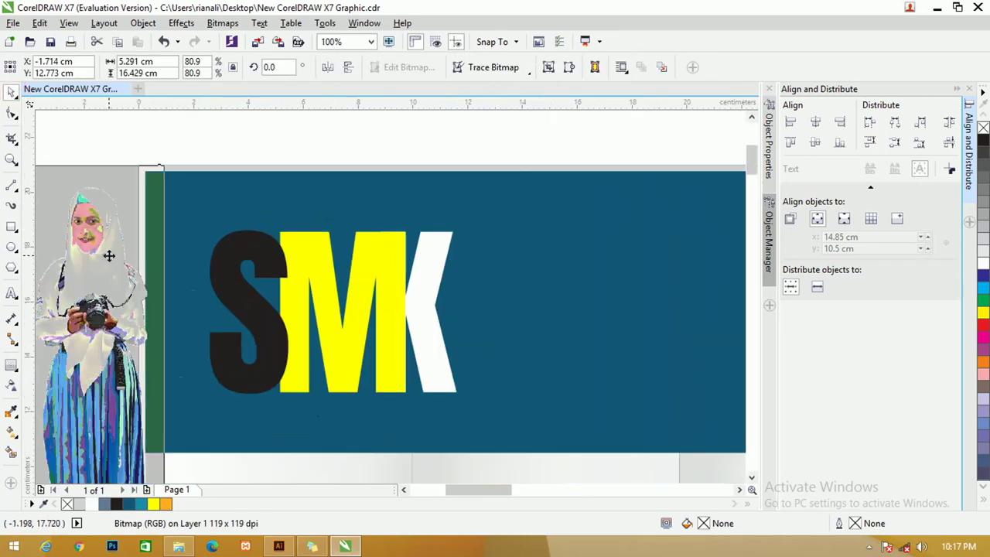
left_click_drag(103, 254, 398, 271)
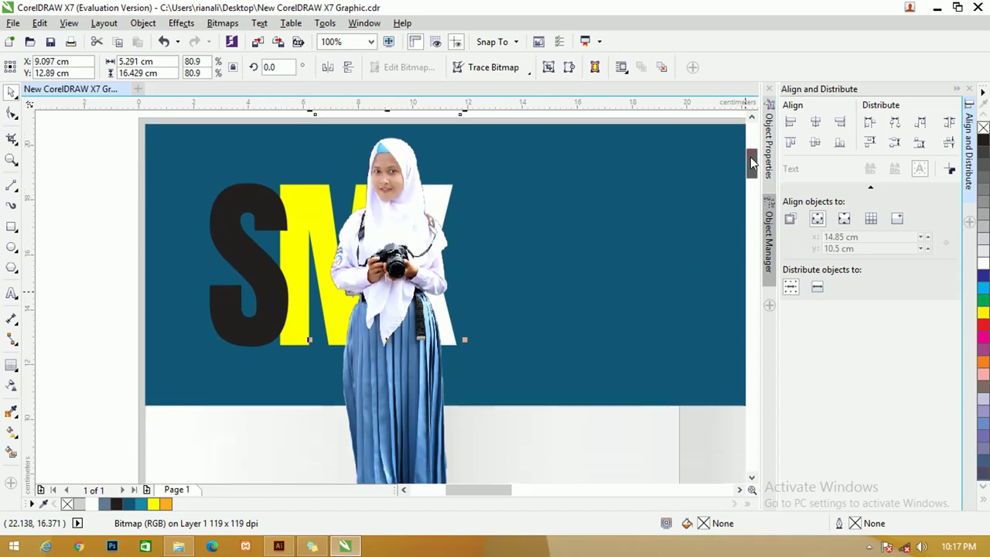
scroll(308, 290, "down", 1)
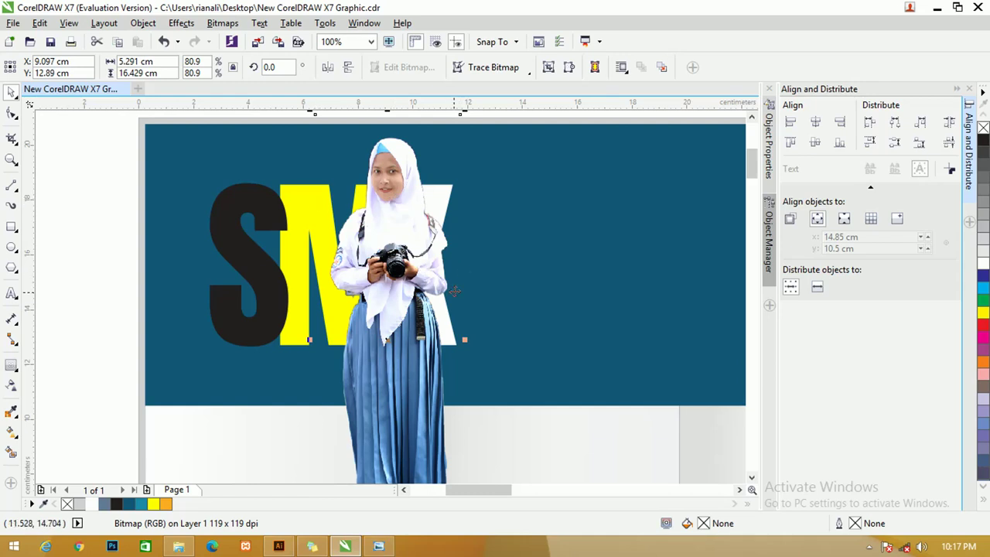
left_click_drag(409, 270, 525, 263)
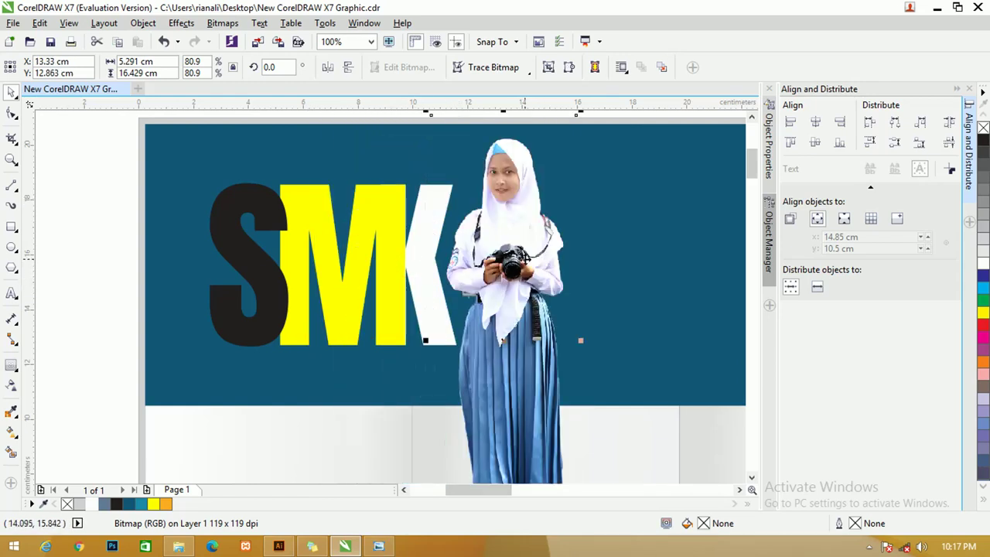
scroll(480, 220, "down", 2)
left_click_drag(531, 165, 513, 211)
left_click_drag(494, 265, 367, 253)
key("z")
left_click(357, 249)
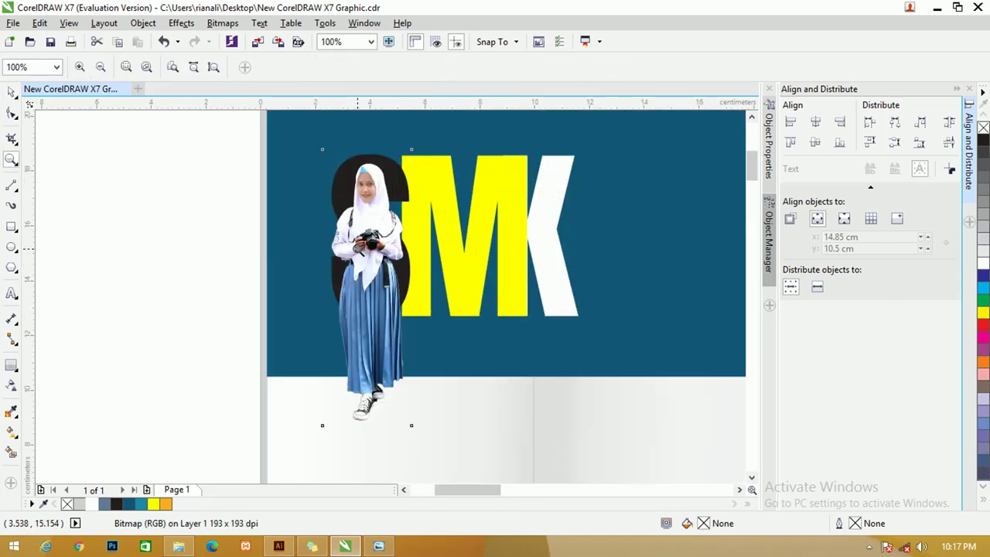
left_click(9, 92)
left_click_drag(379, 282, 389, 272)
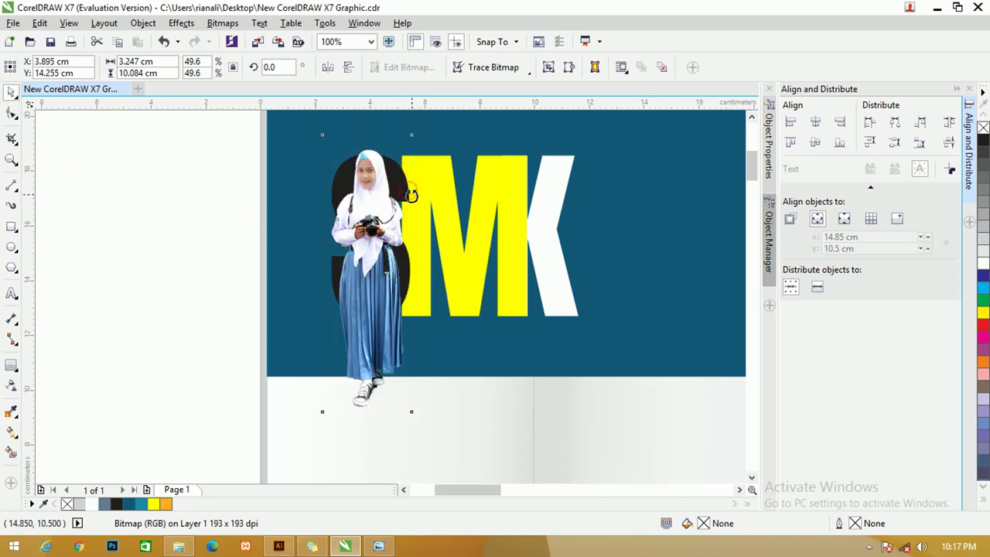
- Shift the student photo slightly right over the S, and duplicate the S with a 0.5 cm offset up and right
left_click(344, 267)
left_click(335, 263)
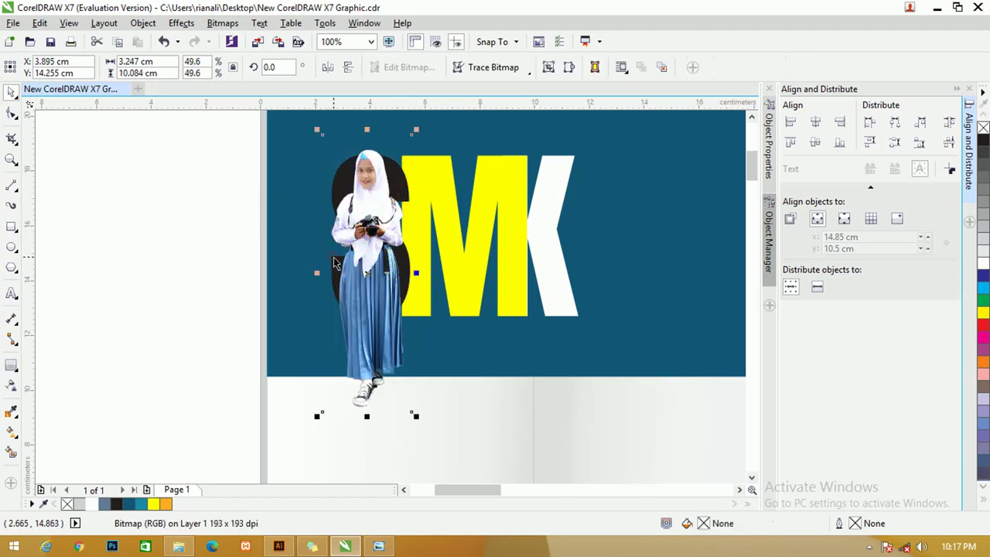
left_click_drag(358, 240, 370, 240)
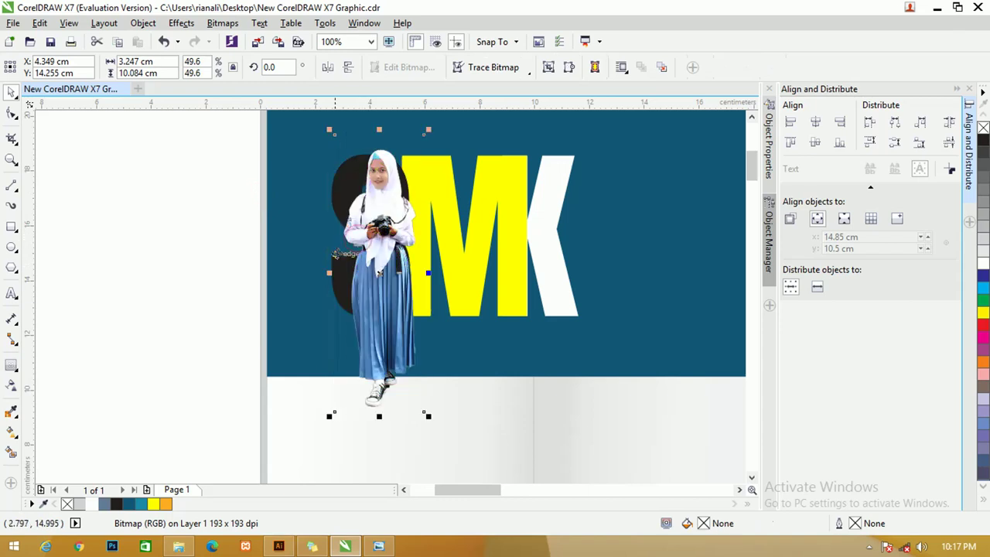
left_click(332, 263)
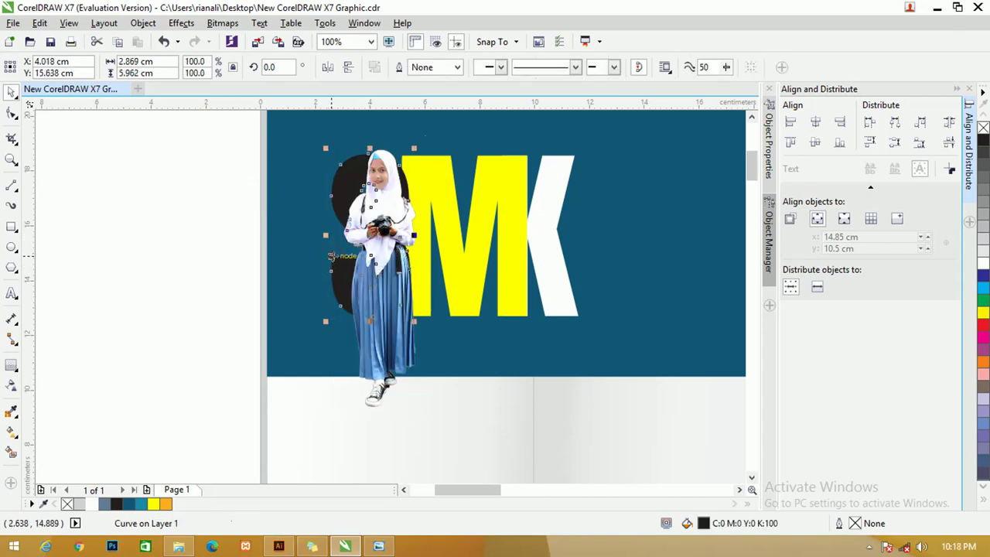
key("Up")
key("Right")
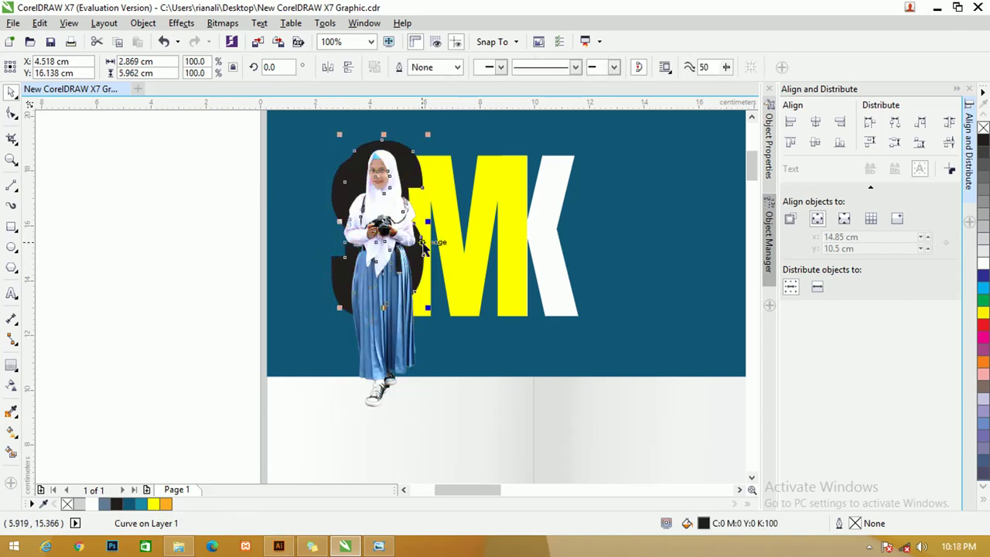
- Center the S copy horizontally on the student photo and undo the extra arrangement change
left_click(334, 188, "shift")
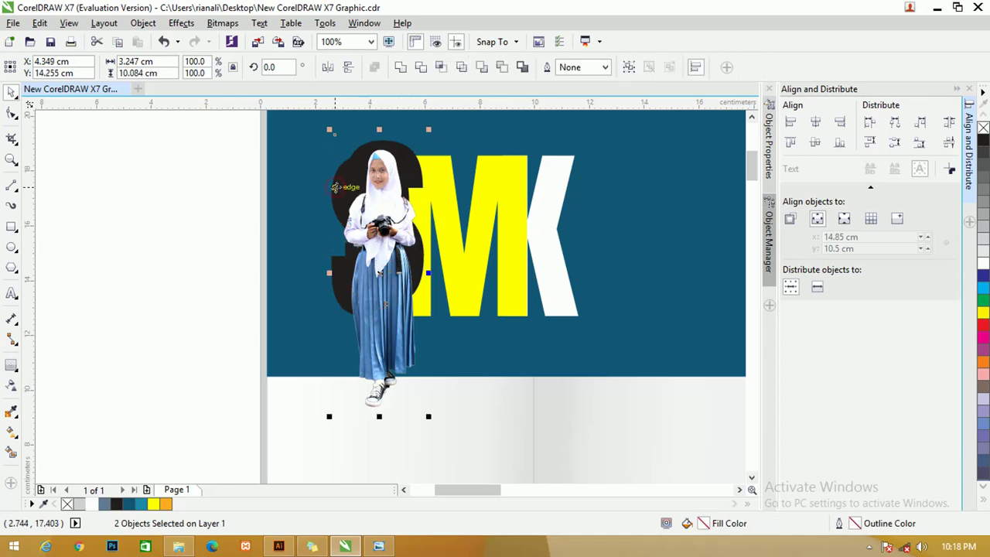
key("ctrl+Page_Down")
key("ctrl+z")
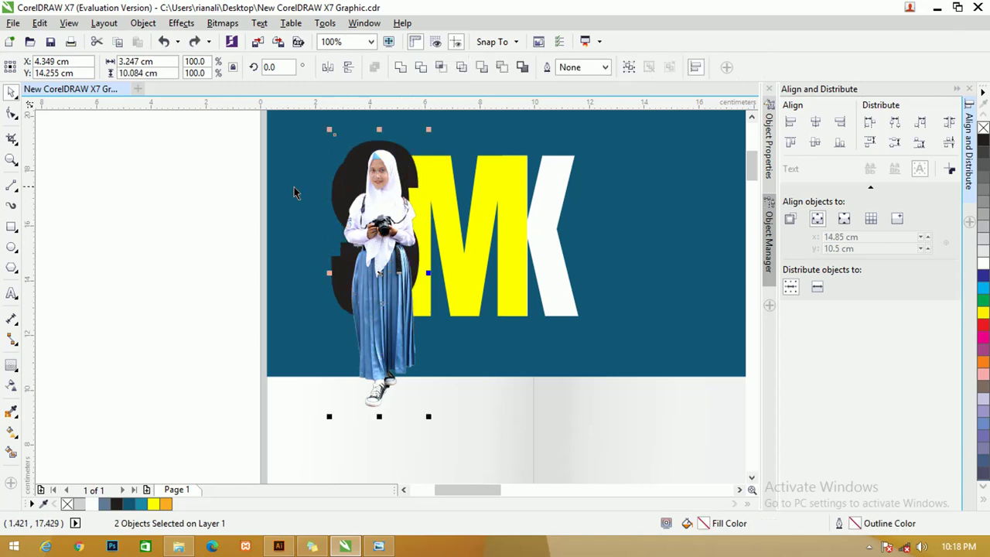
- Move the student photo right, clear of the S, and align the two black S letters on each other's centers
left_click(260, 186)
left_click_drag(391, 209, 457, 211)
left_click(338, 263)
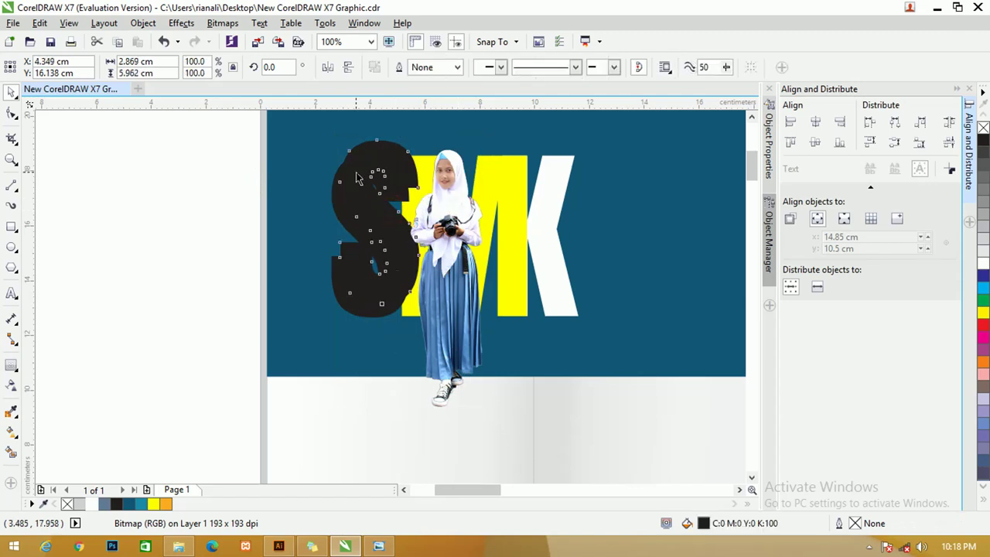
left_click(336, 267, "shift")
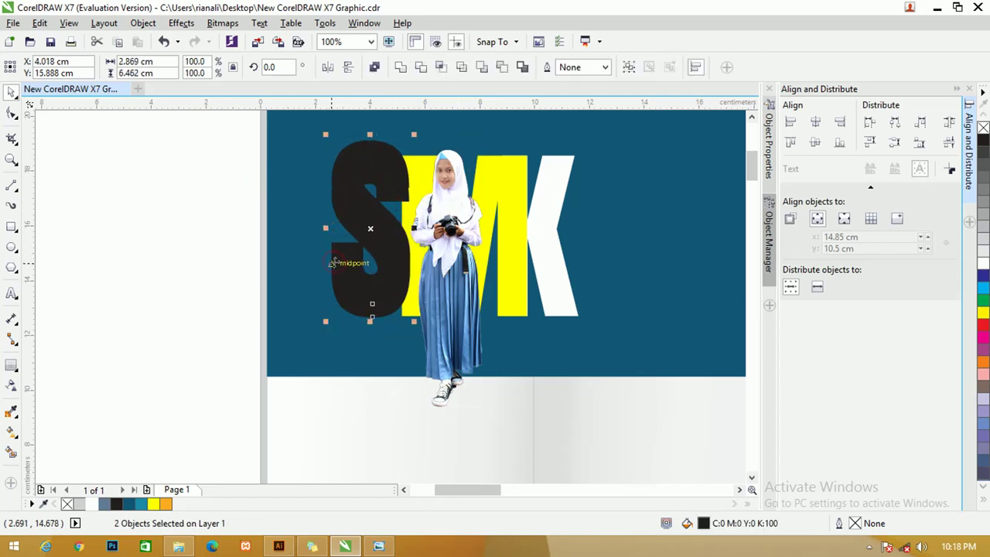
- Place a duplicate of the black S on the empty area left of the page
left_click(182, 181)
left_click(358, 205)
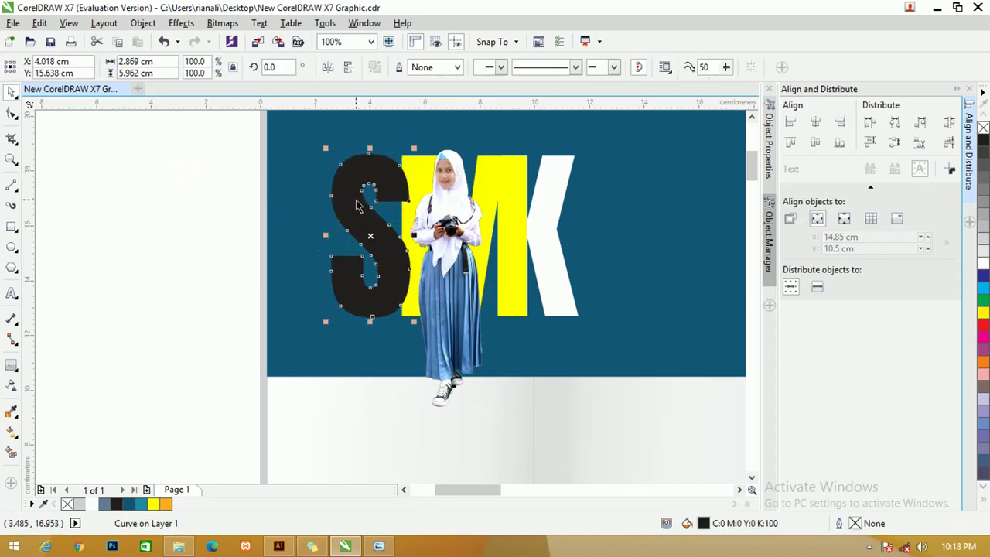
left_click_drag(355, 201, 204, 203)
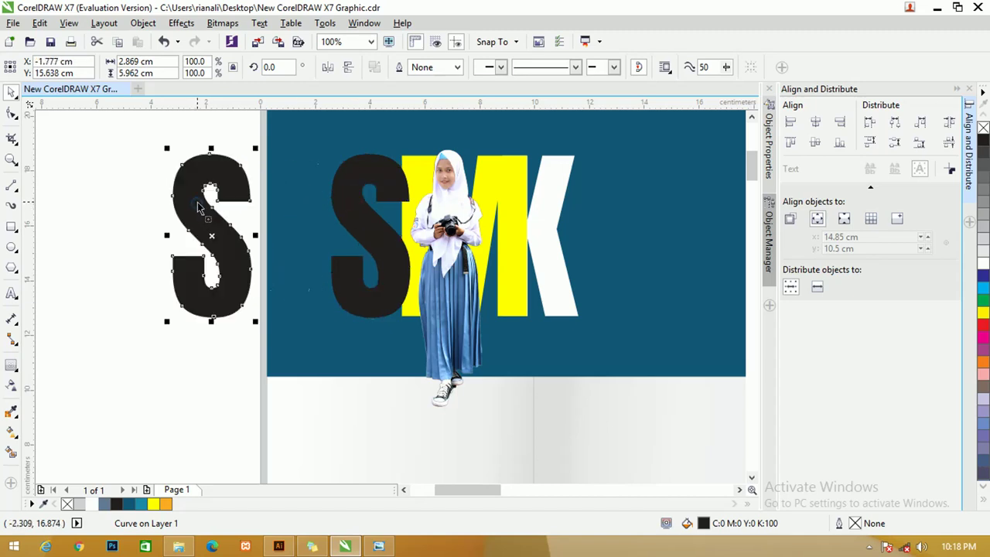
- Separate the stacked S copies, placing one behind the photo, and fill the other with teal R26 G138 B168
left_click(354, 214)
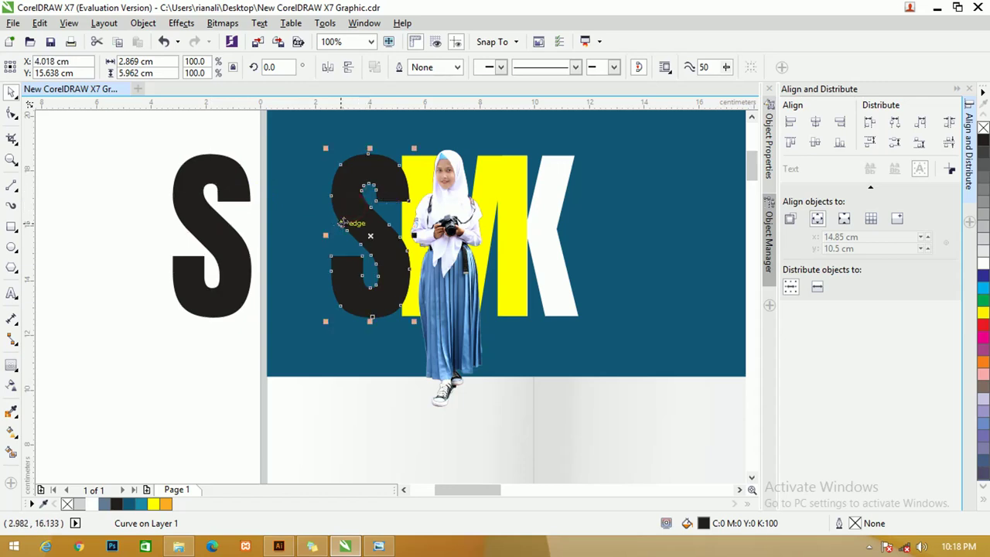
key("ctrl+Page_Up")
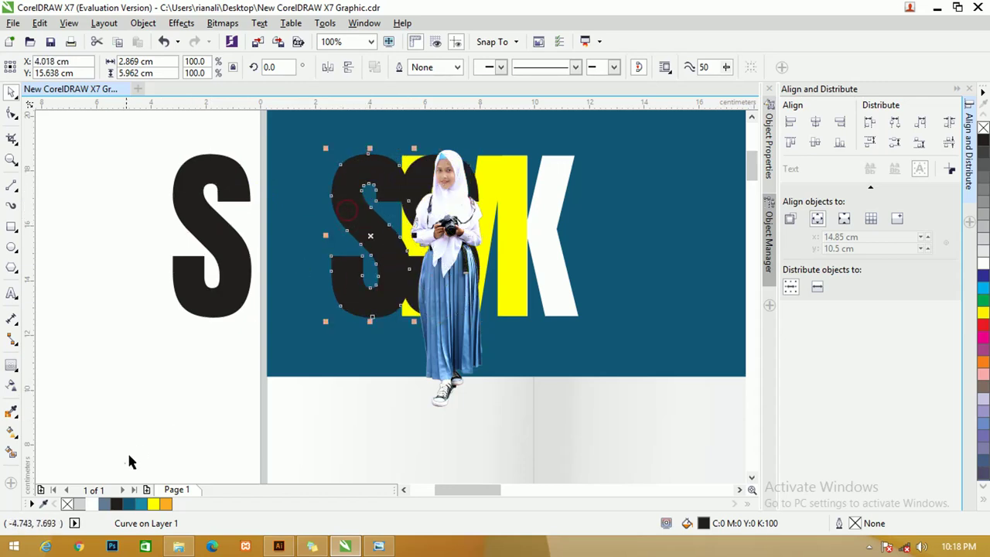
left_click(146, 504)
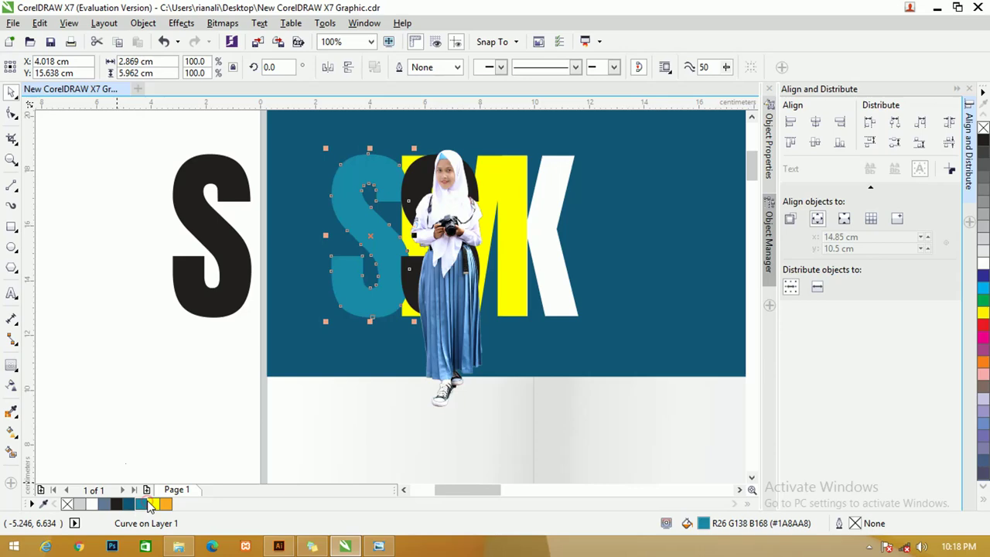
left_click(164, 358)
- Move the black S copy back over the teal S and give it a black hairline outline with no fill
scroll(367, 189, "up", 2)
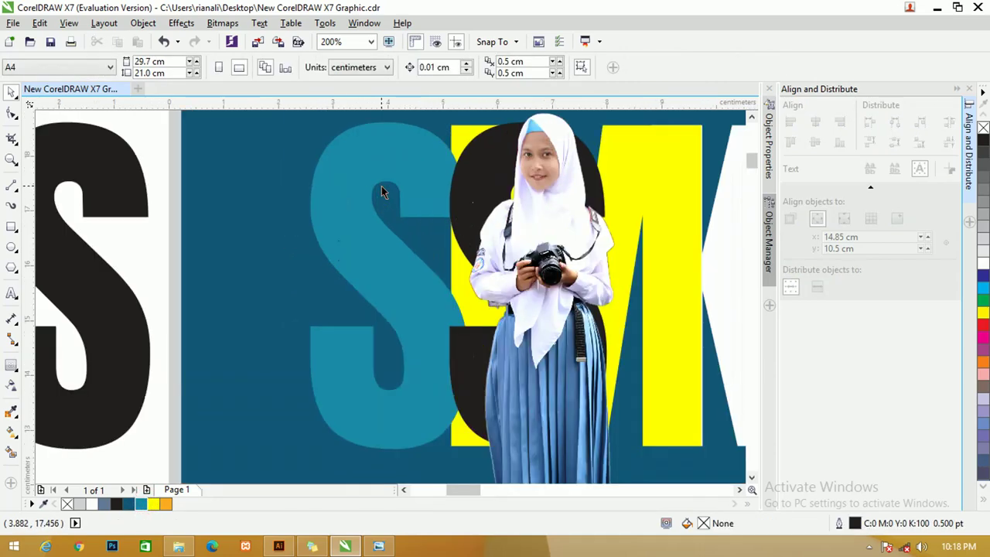
scroll(429, 231, "down", 2)
mouse_move(455, 219)
left_mouse_down()
mouse_move(411, 219)
mouse_move(531, 230)
mouse_move(399, 217)
left_mouse_up()
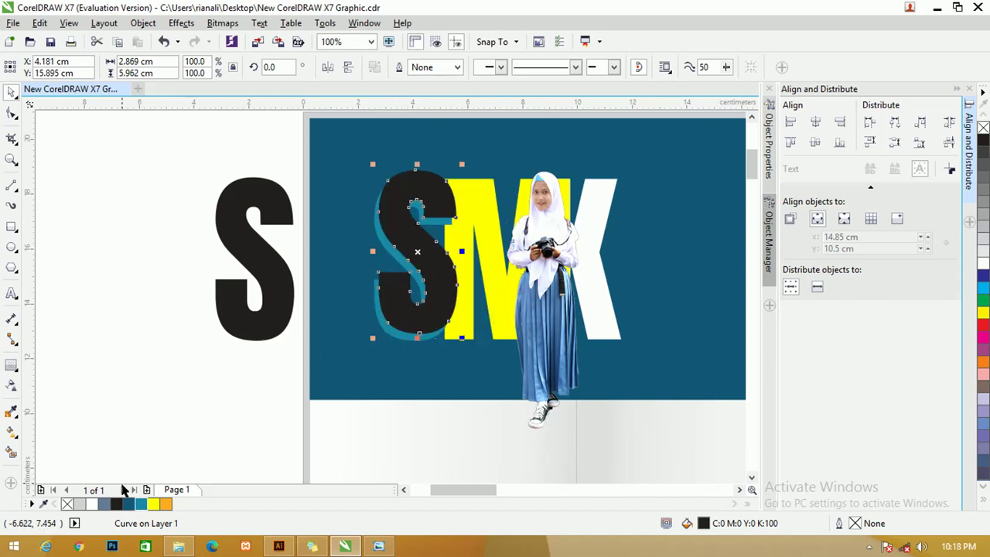
right_click(116, 503)
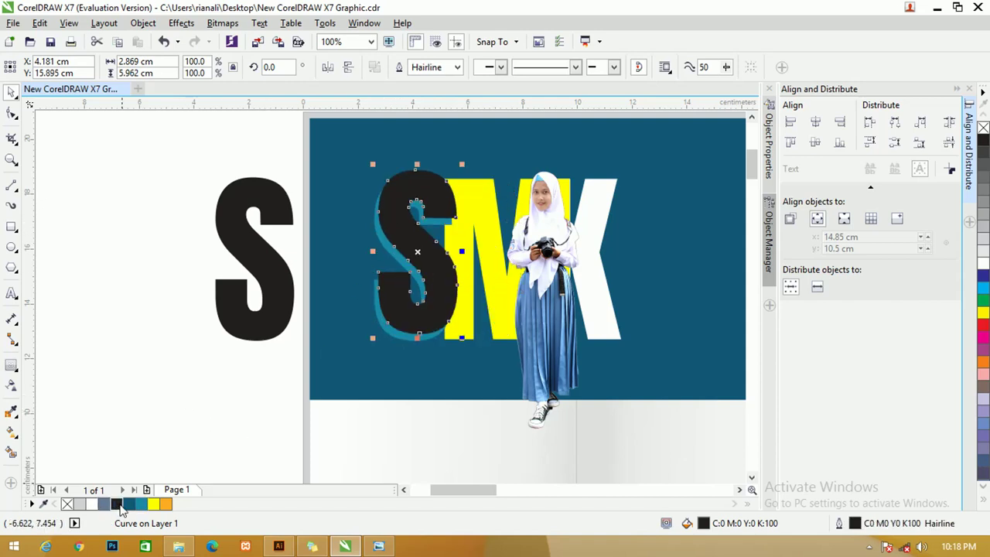
left_click(69, 504)
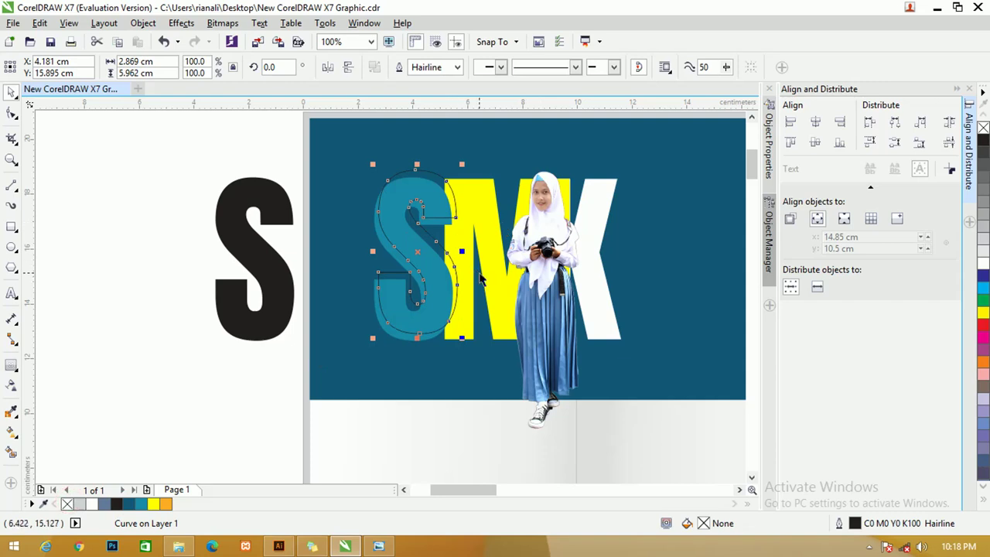
- Align the outlined S with the teal S by their horizontal and vertical centers
scroll(395, 227, "up", 1)
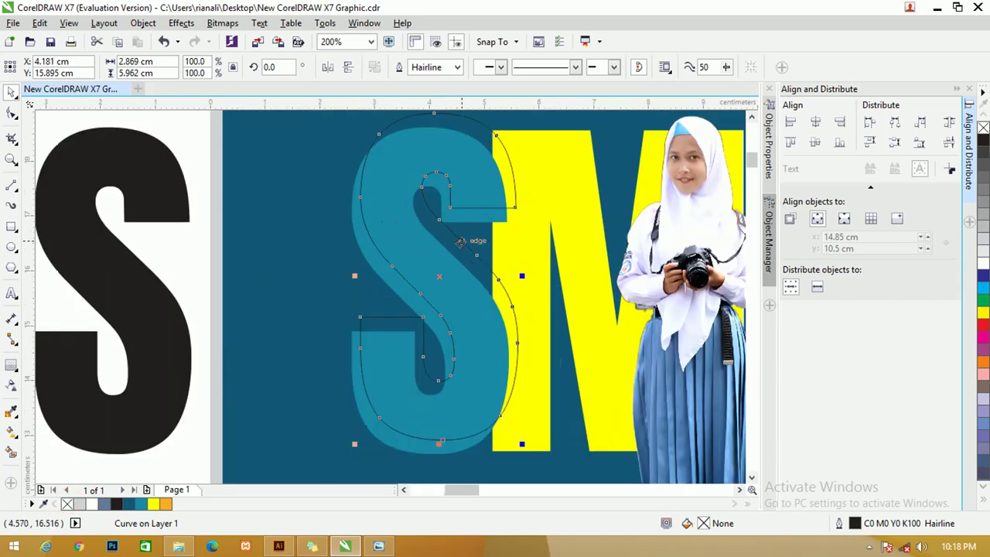
left_click(365, 415, "shift")
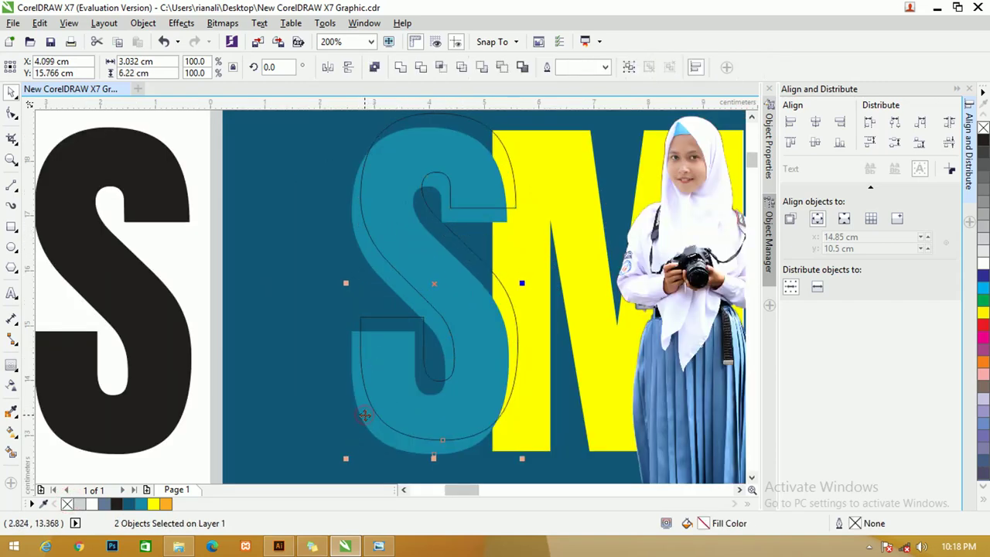
key("c")
key("e")
left_click(184, 225)
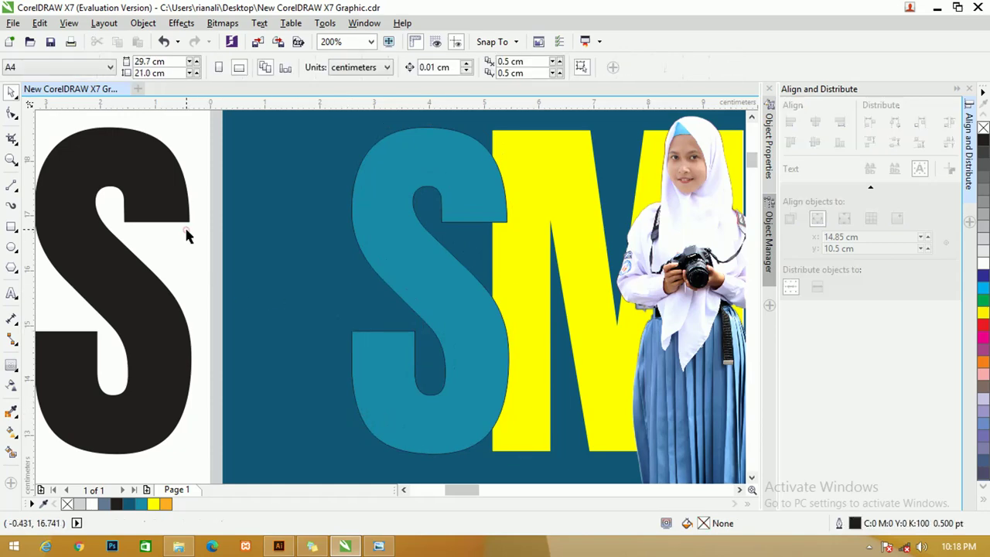
- Move the student photo back over the teal S, with its center at about X 3.84, Y 14.60 cm
key("ctrl+v")
left_click_drag(530, 256, 418, 275)
scroll(444, 287, "down", 2)
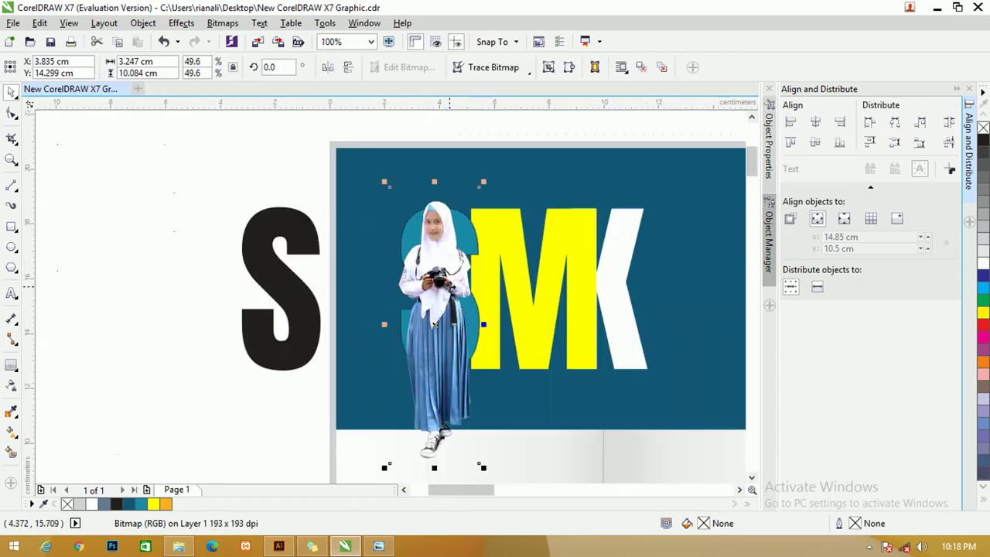
scroll(448, 271, "up", 2)
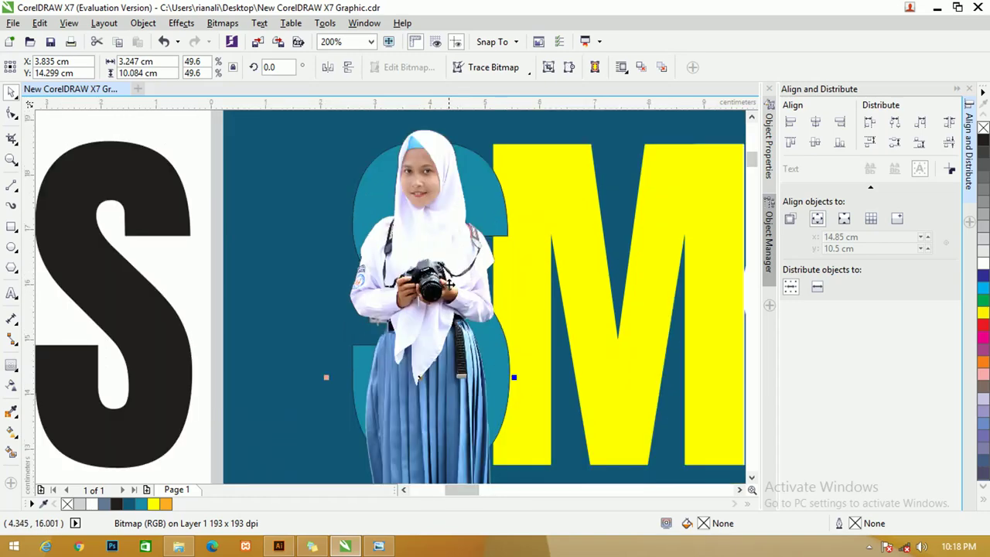
left_click_drag(449, 285, 474, 273)
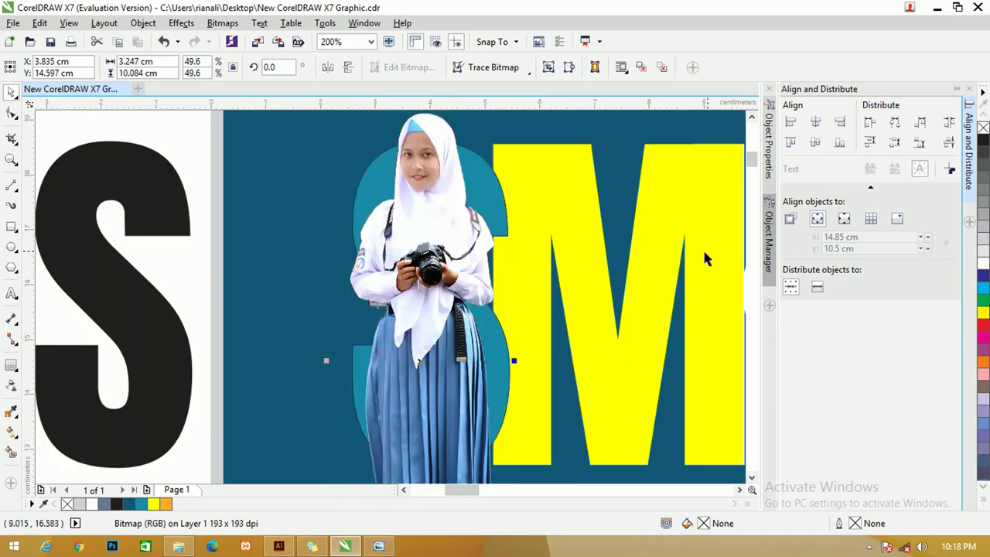
- Arrange the student photo behind the outlined S but in front of the teal S
mouse_move(751, 159)
left_mouse_down()
mouse_move(751, 171)
mouse_move(751, 159)
left_mouse_up()
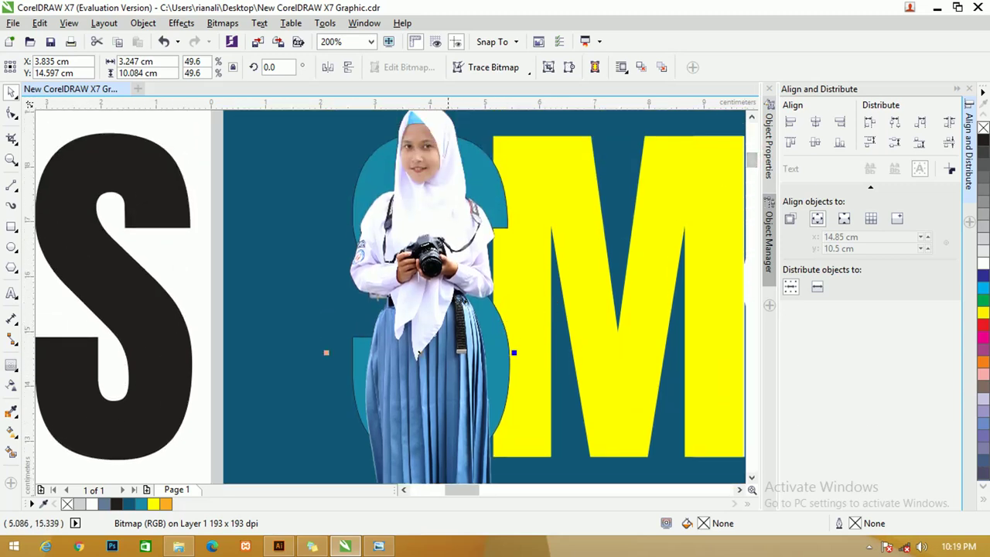
left_click(181, 258)
left_click(429, 225)
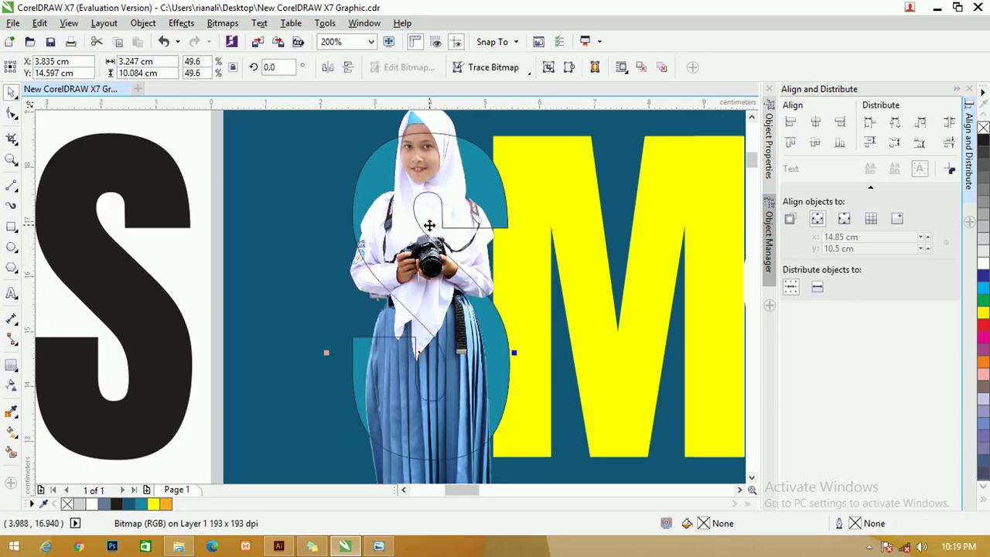
- Start a Bezier outline at the S's diagonal edge by the student's waist, running outside the elbow on the photo's left side
scroll(412, 315, "up", 2)
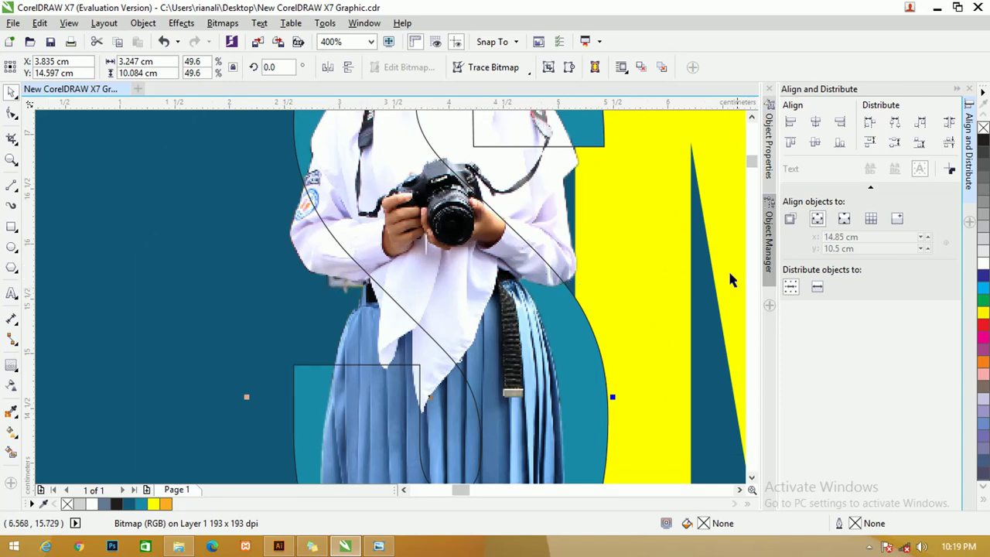
scroll(753, 169, "up", 3)
scroll(619, 183, "right", 2)
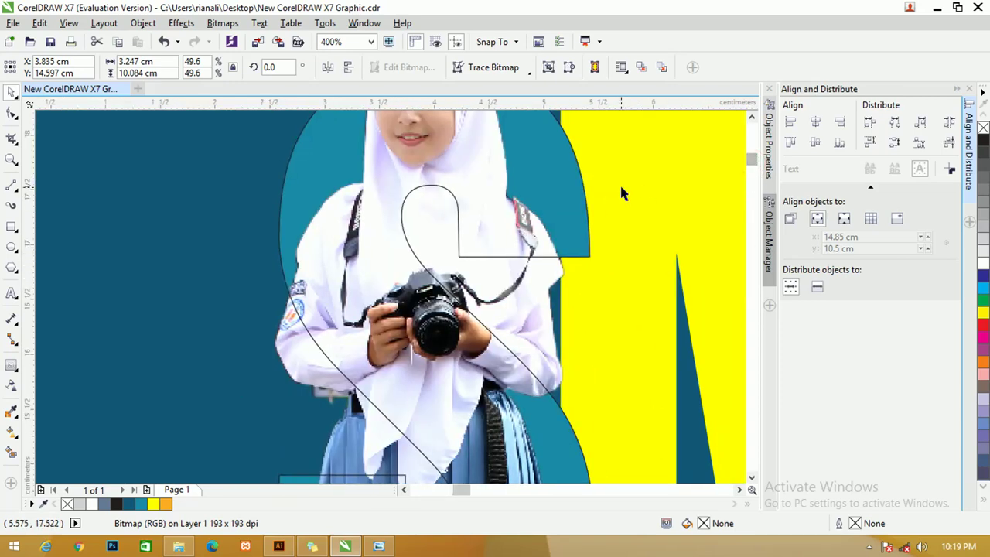
scroll(620, 188, "down", 2)
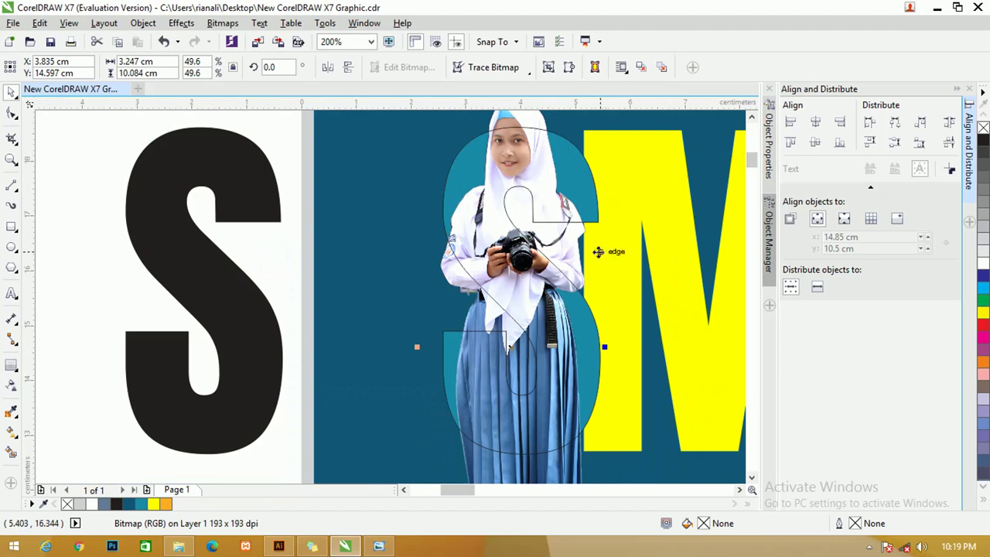
scroll(753, 164, "up", 2)
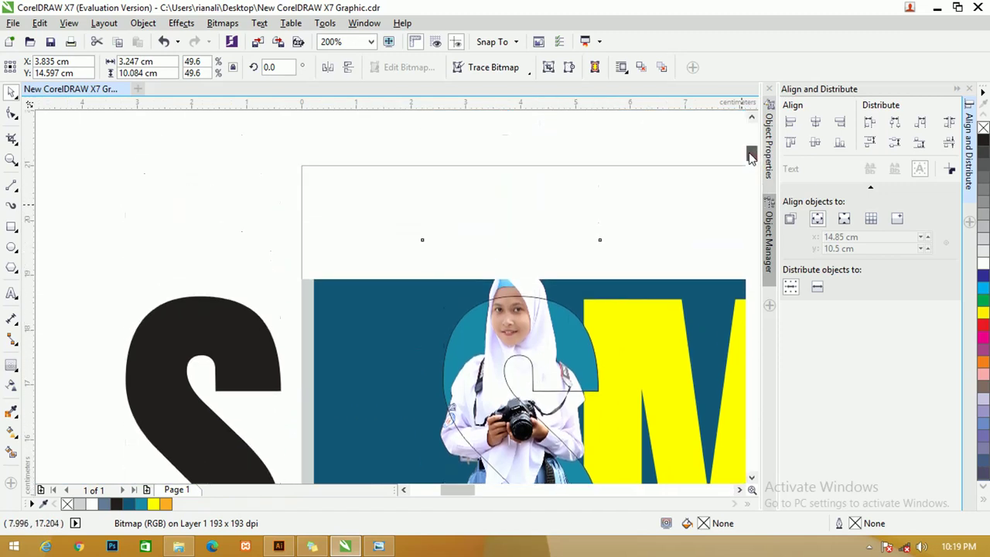
scroll(754, 165, "down", 1)
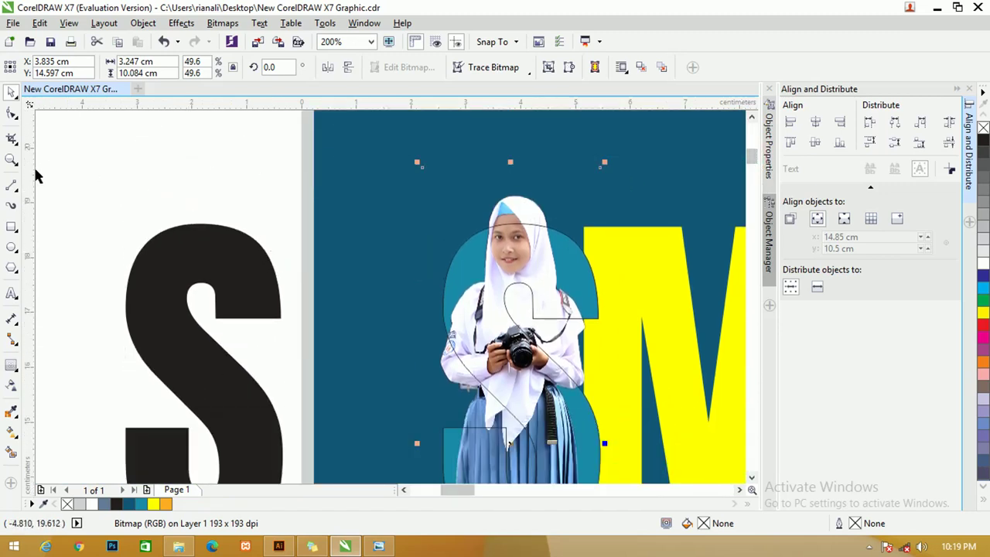
left_click(12, 184)
left_click(66, 216)
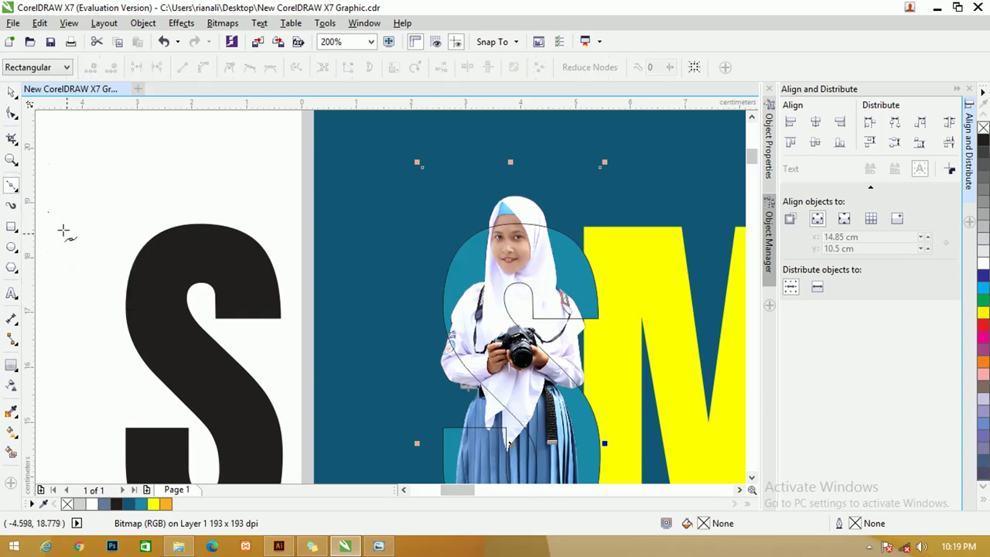
scroll(492, 408, "up", 1)
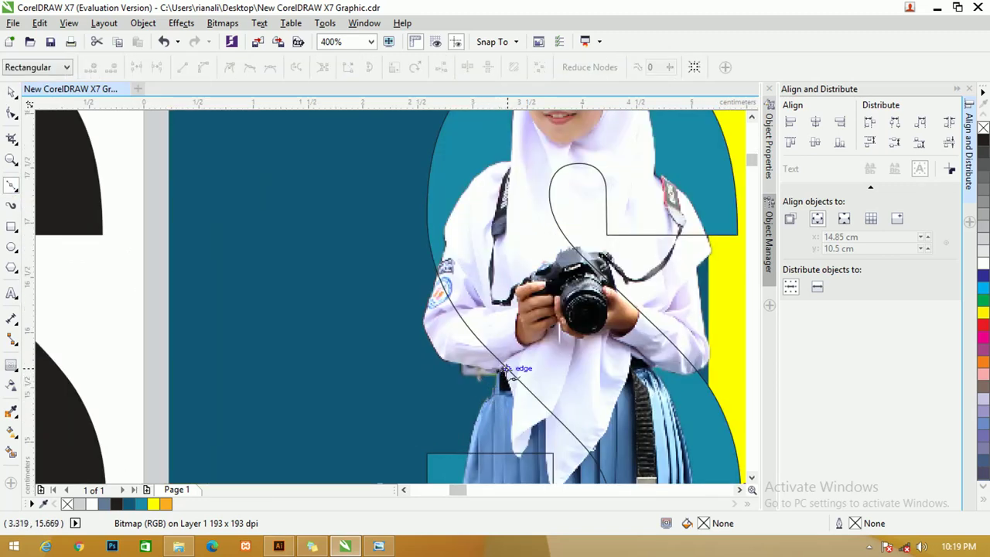
left_click(504, 368)
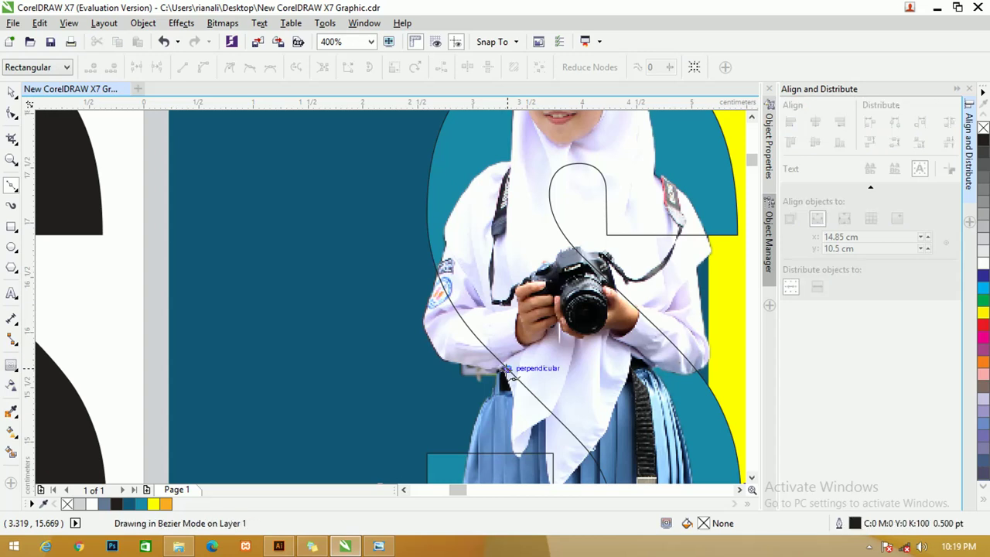
left_click(424, 376)
left_click(357, 228)
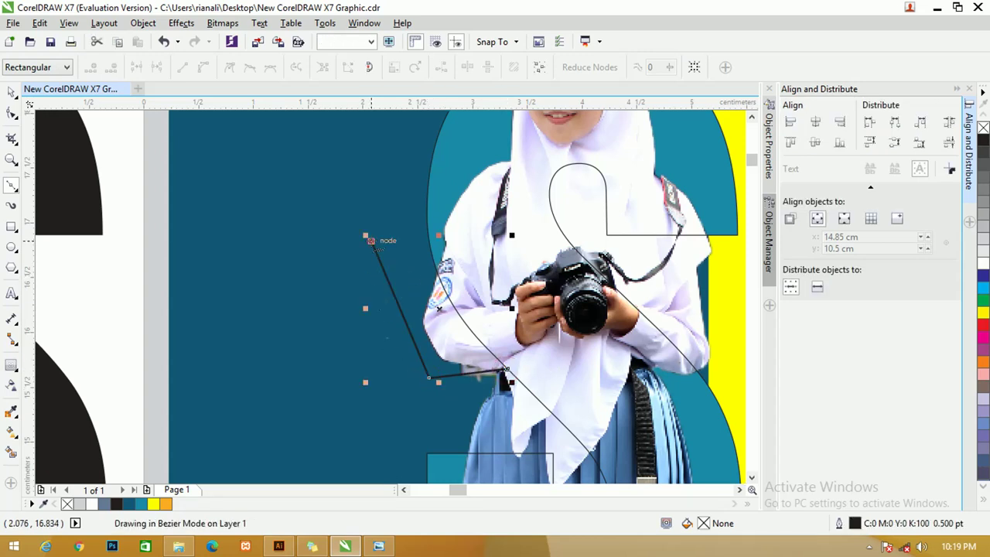
- Continue the Bezier outline over the student's head and down past the other elbow, closing it at the waist starting point
scroll(371, 248, "down", 1)
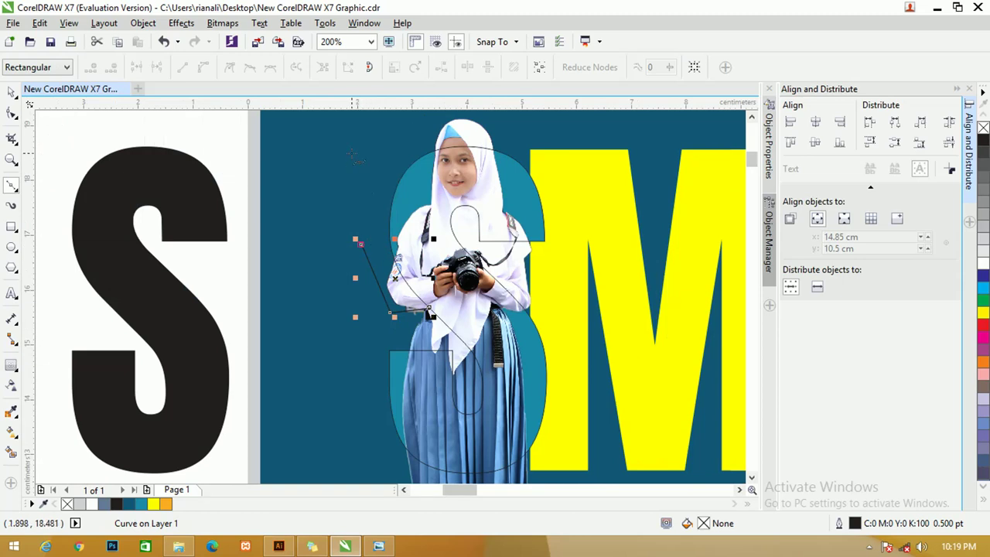
left_click(352, 153)
left_click_drag(431, 123, 501, 124)
left_click(577, 158)
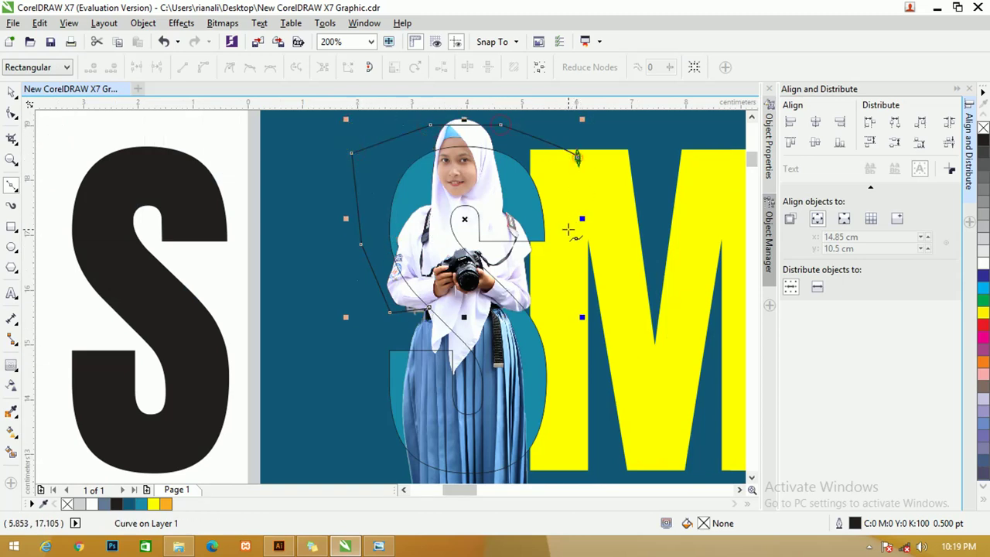
left_click(569, 244)
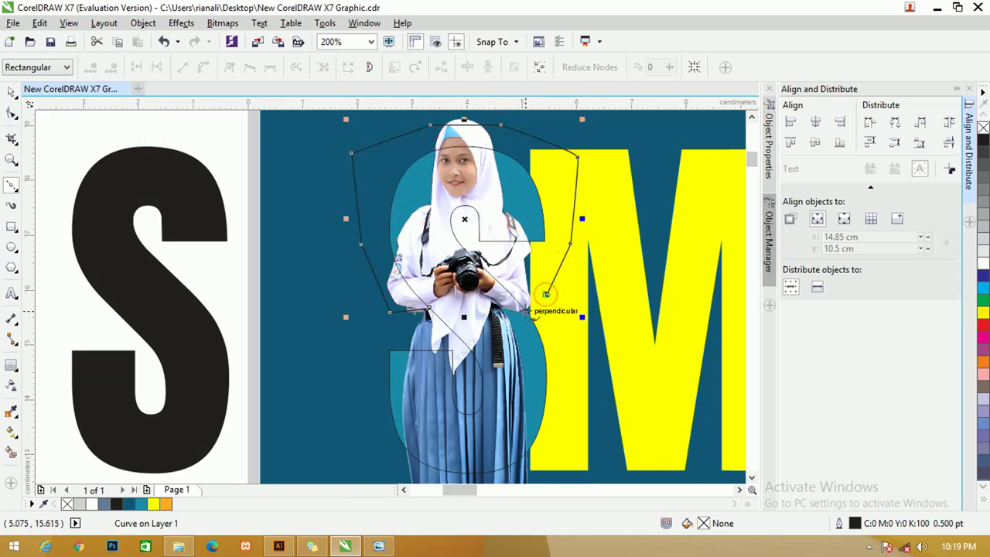
left_click(527, 312)
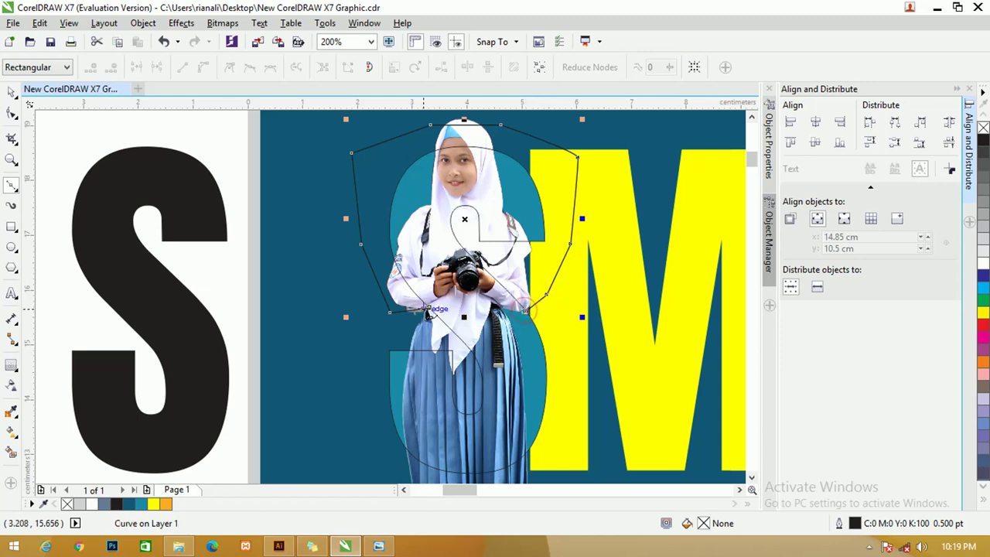
left_click(430, 308)
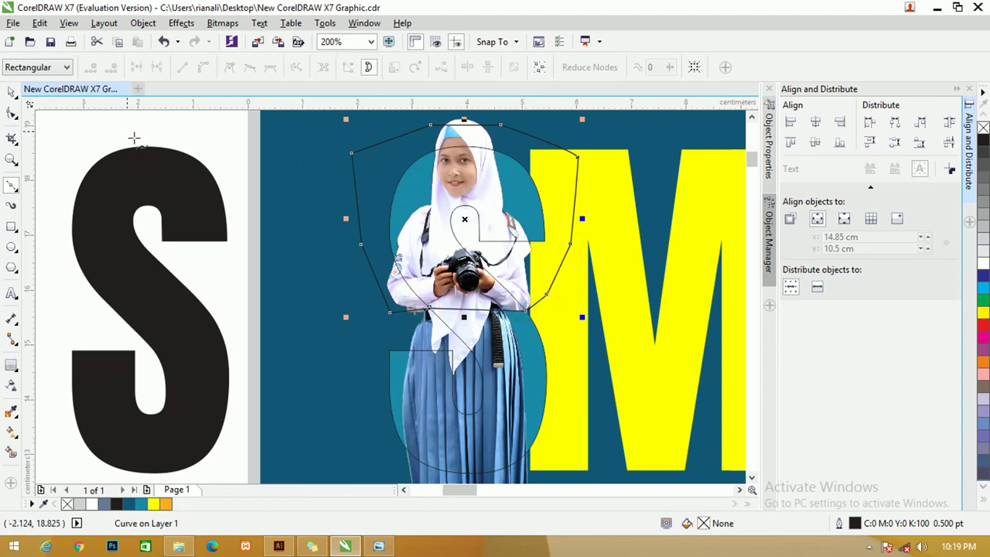
- Raise the top edge of the Bezier outline so that it runs clear above the student's head
left_click(751, 117)
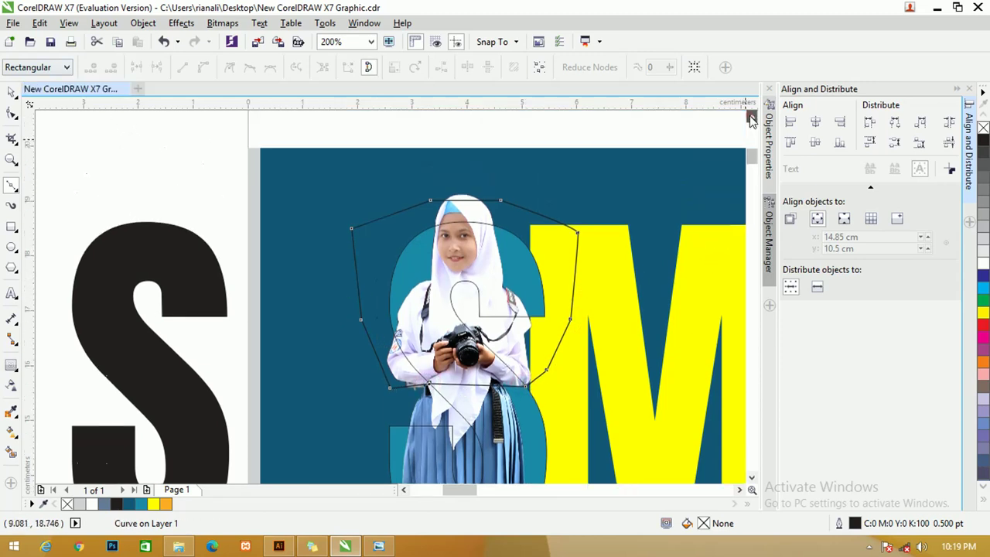
left_click(12, 112)
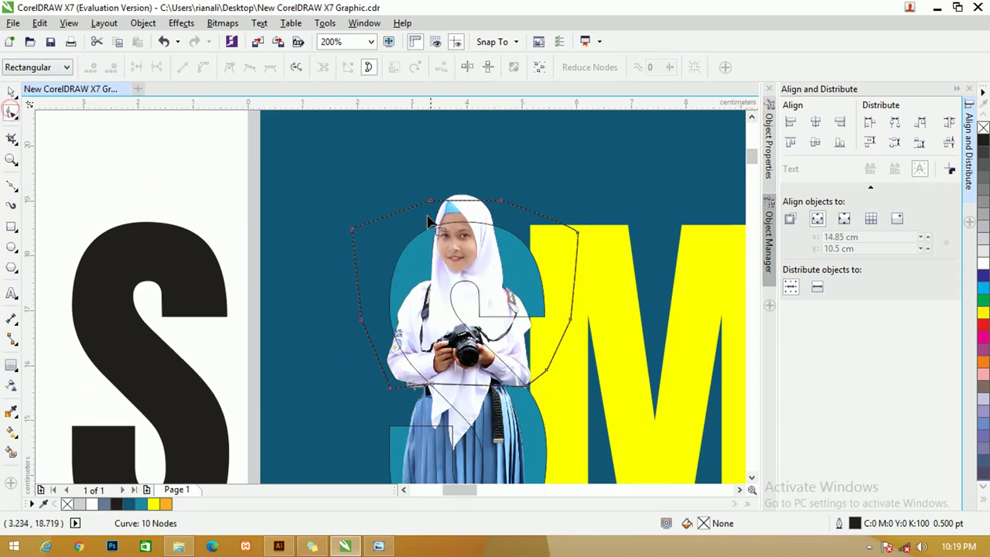
left_click(455, 196)
left_click_drag(455, 201, 456, 183)
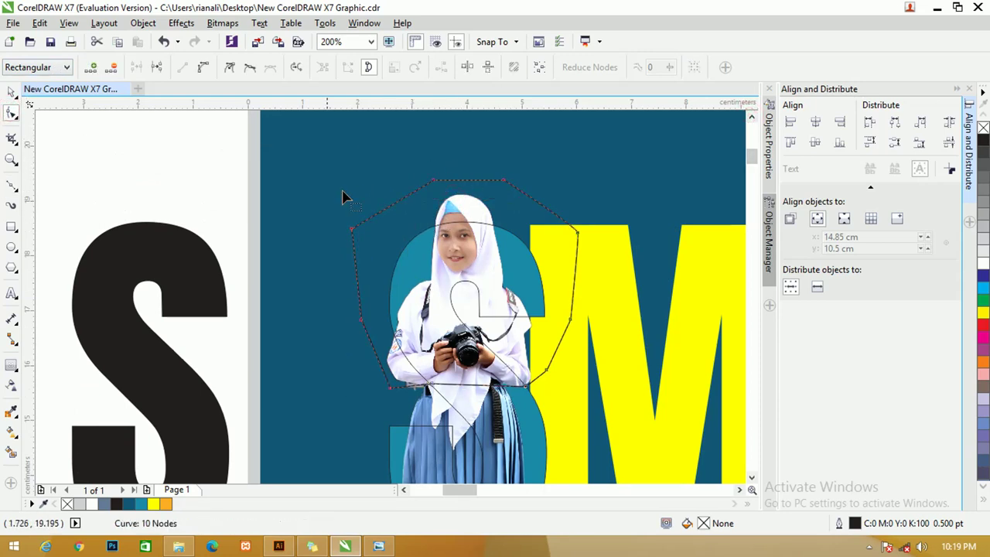
left_click(11, 92)
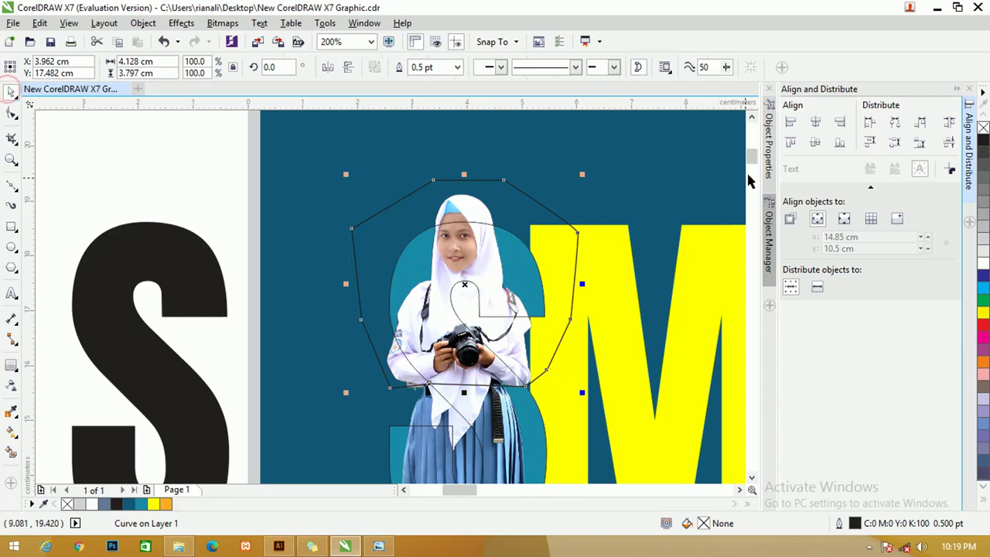
- Weld the Bezier outline around the student's upper body with the outlined S into a single curve
left_click_drag(751, 159, 754, 169)
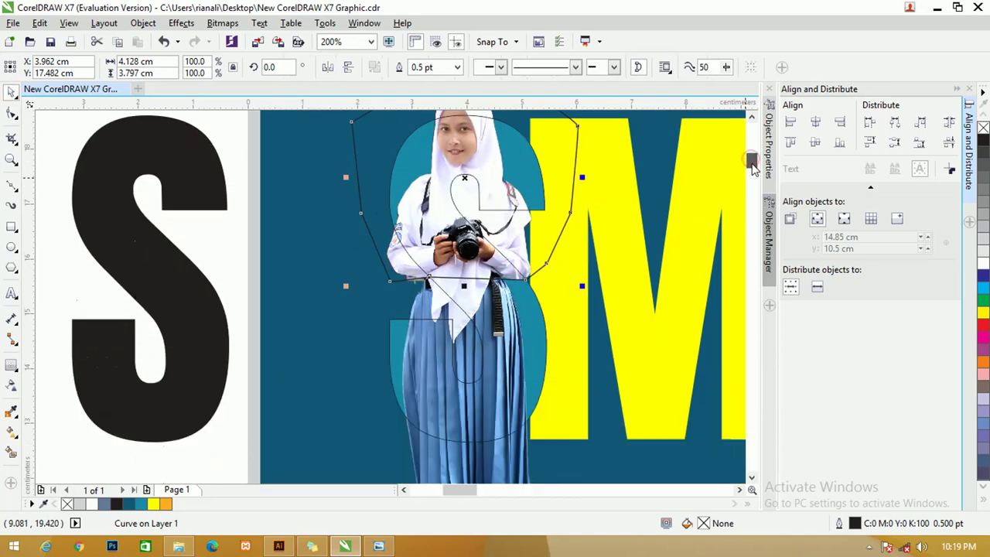
left_click(456, 304)
left_click(450, 303, "shift")
mouse_move(450, 304)
left_mouse_down()
mouse_move(405, 295)
mouse_move(448, 294)
left_mouse_up()
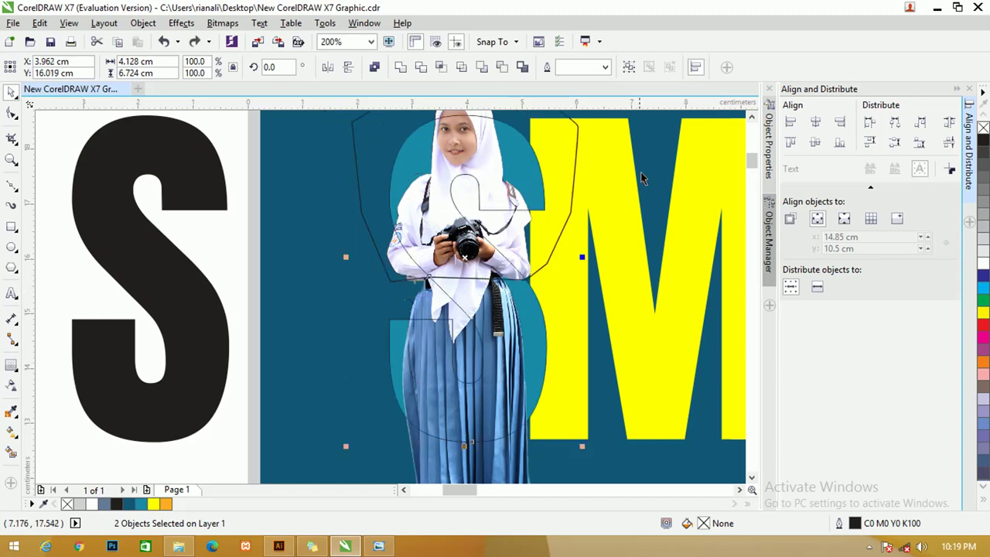
key("F5")
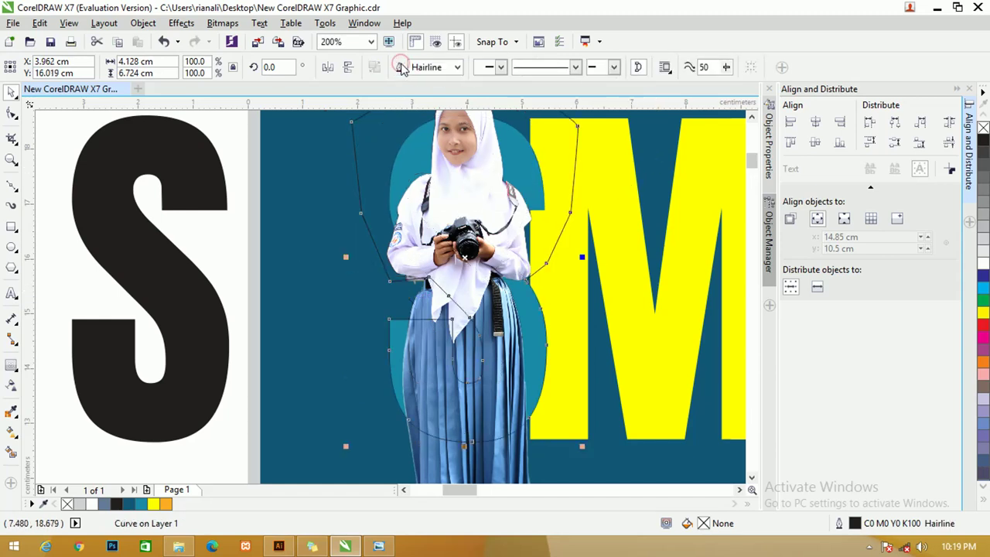
left_click(751, 117)
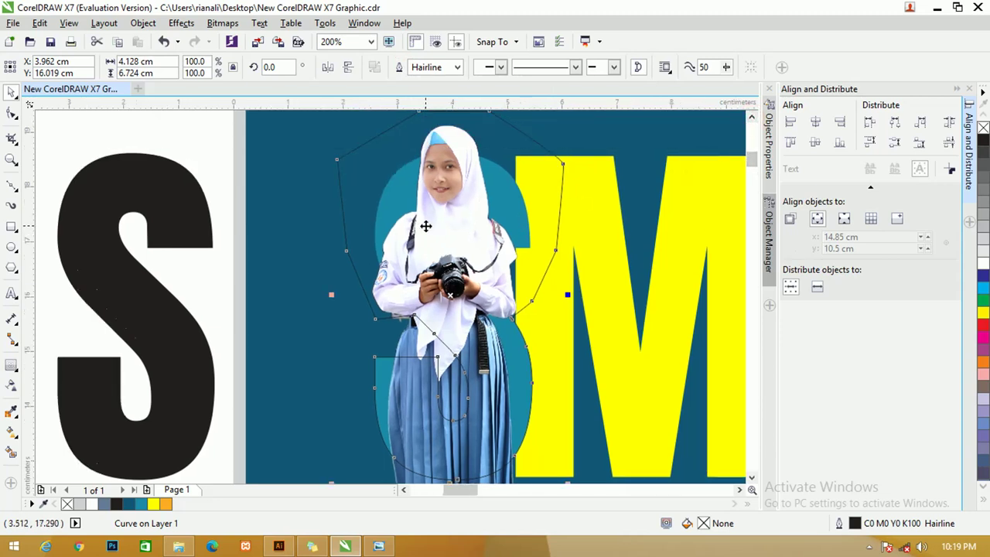
- PowerClip the student photo inside the welded outline of the S and upper body
scroll(426, 225, "down", 1)
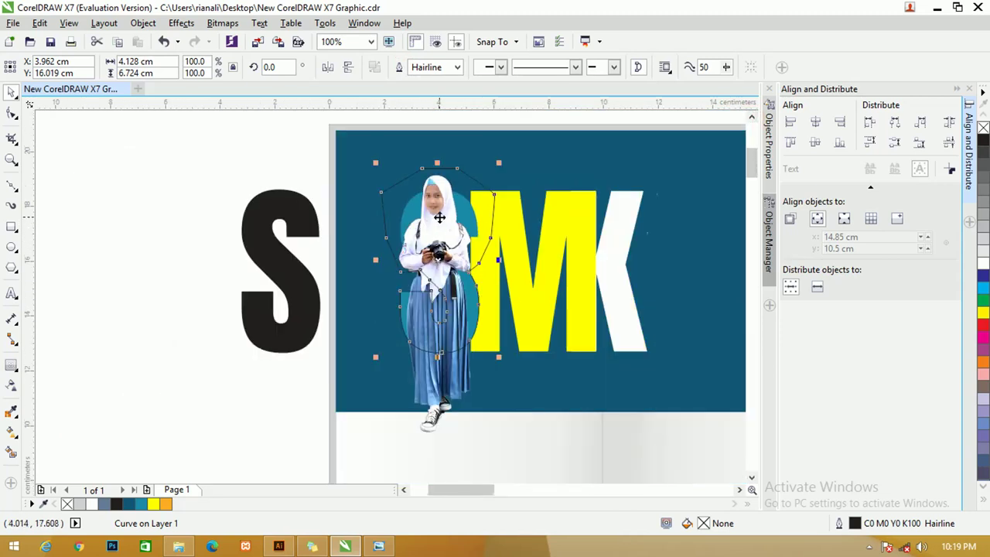
scroll(437, 219, "left", 1)
left_click(541, 490)
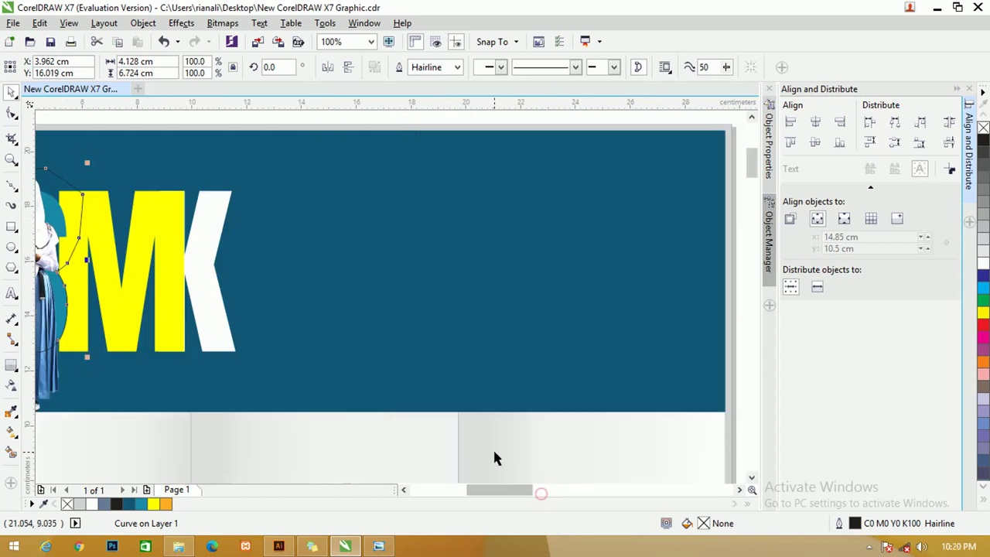
left_click(373, 43)
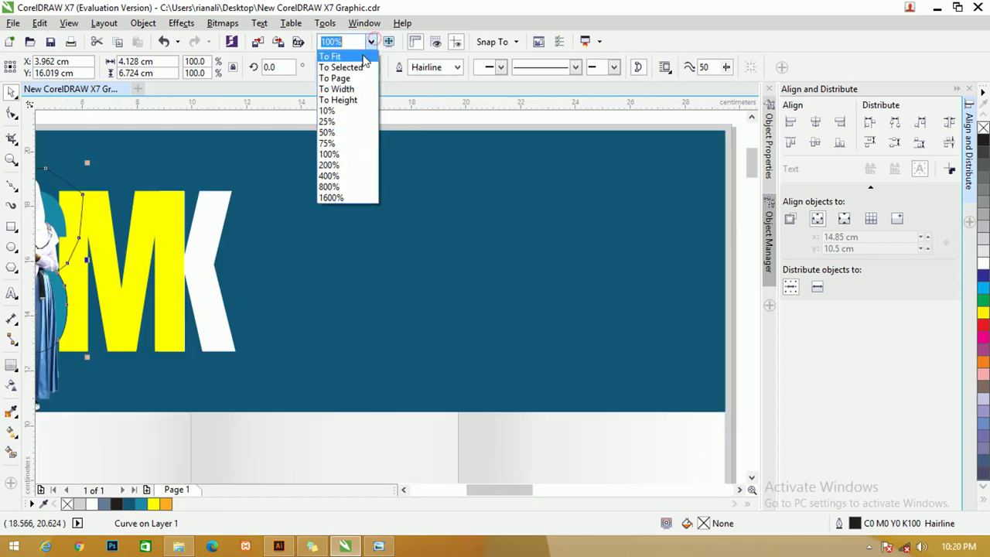
left_click(352, 75)
left_click(290, 139)
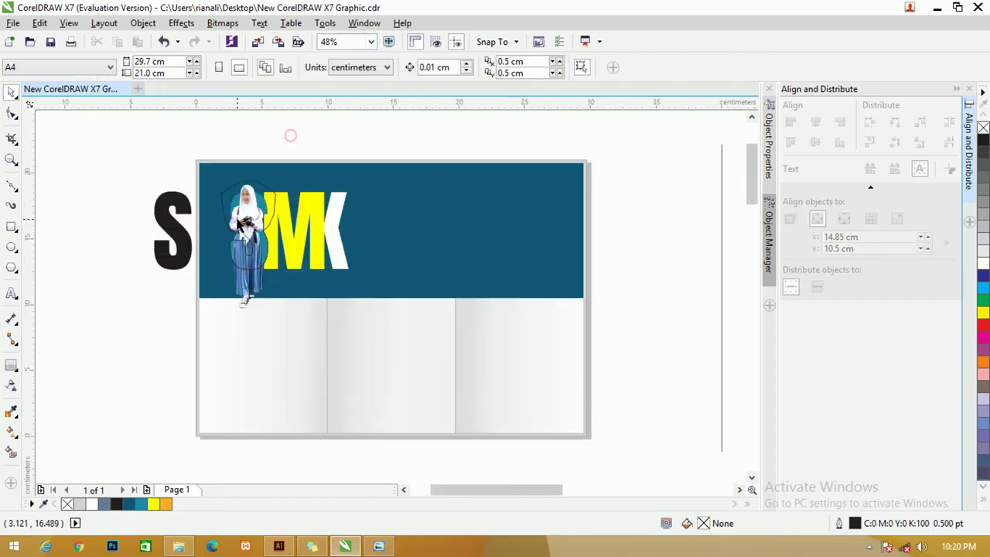
scroll(287, 133, "left", 2)
scroll(280, 307, "up", 3)
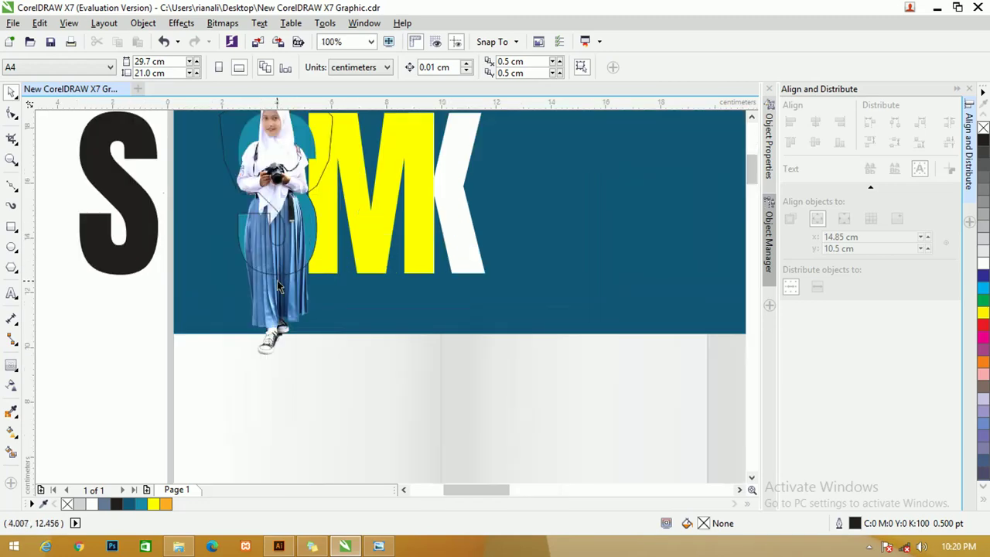
left_click(276, 280)
right_click(275, 288)
left_click(315, 137)
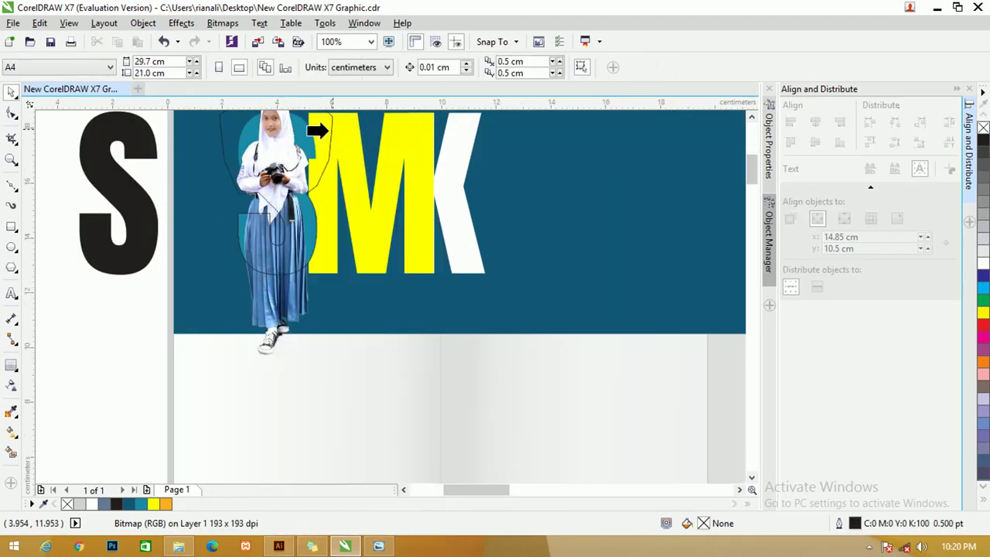
left_click(327, 120)
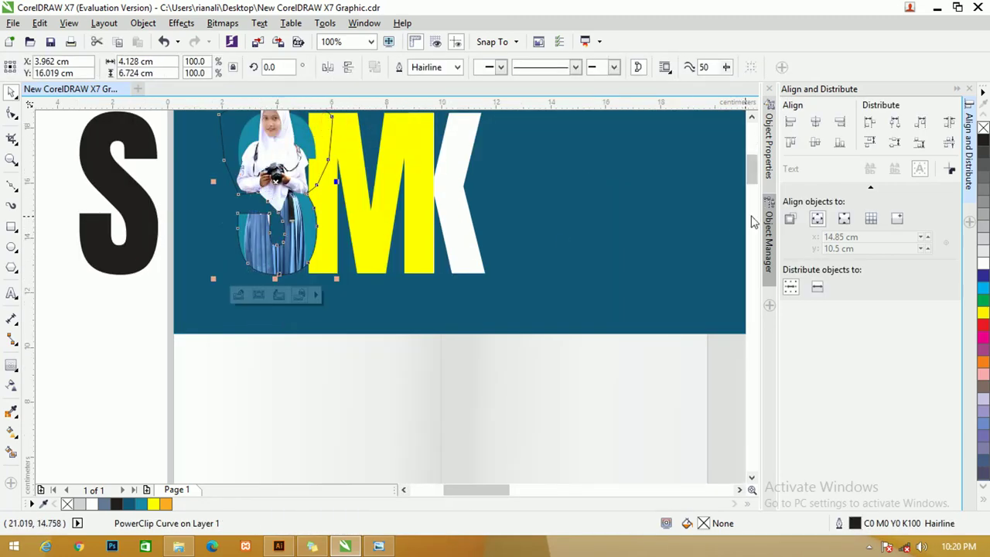
- Remove the hairline outline from the PowerClipped student shape
left_click(751, 116)
left_click(751, 116)
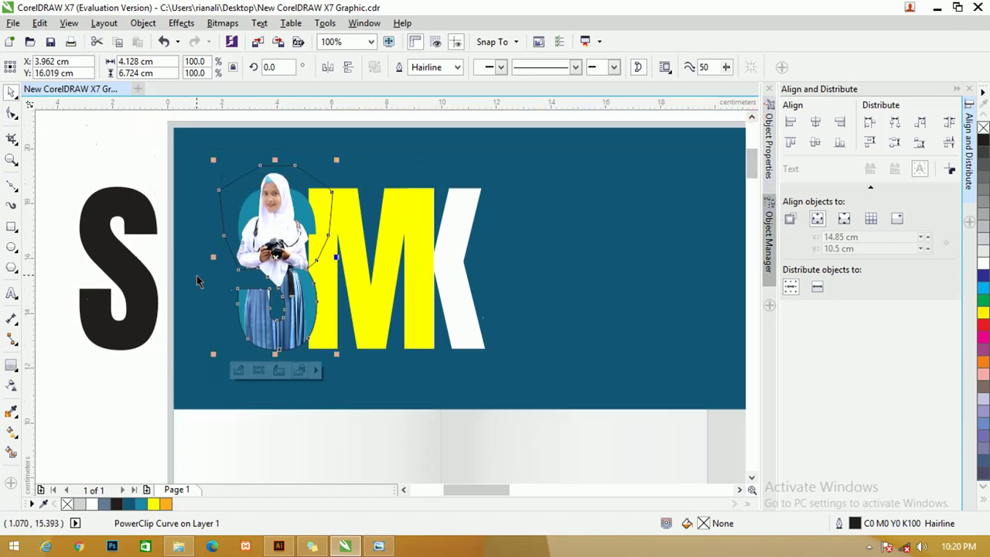
left_click(50, 410)
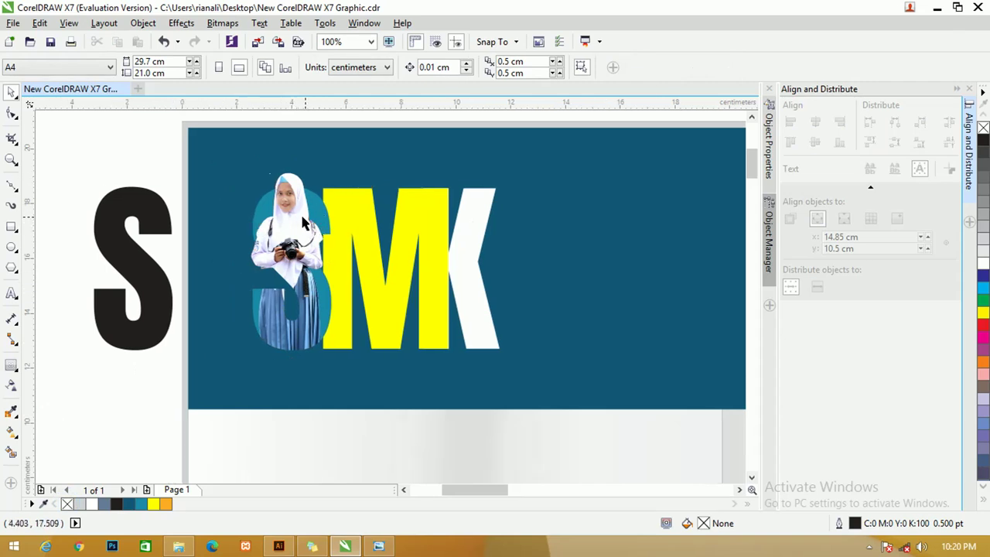
scroll(291, 226, "up", 1)
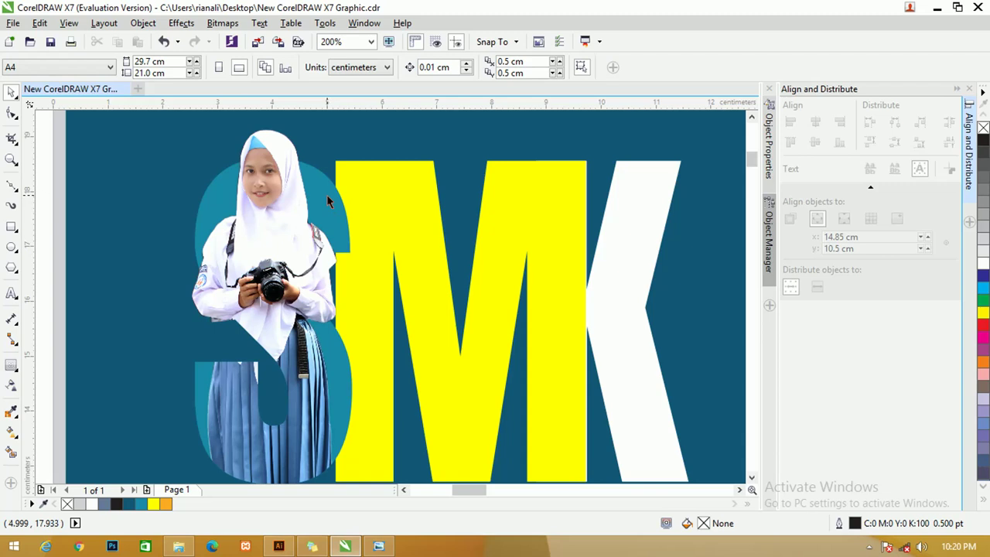
scroll(326, 199, "down", 1)
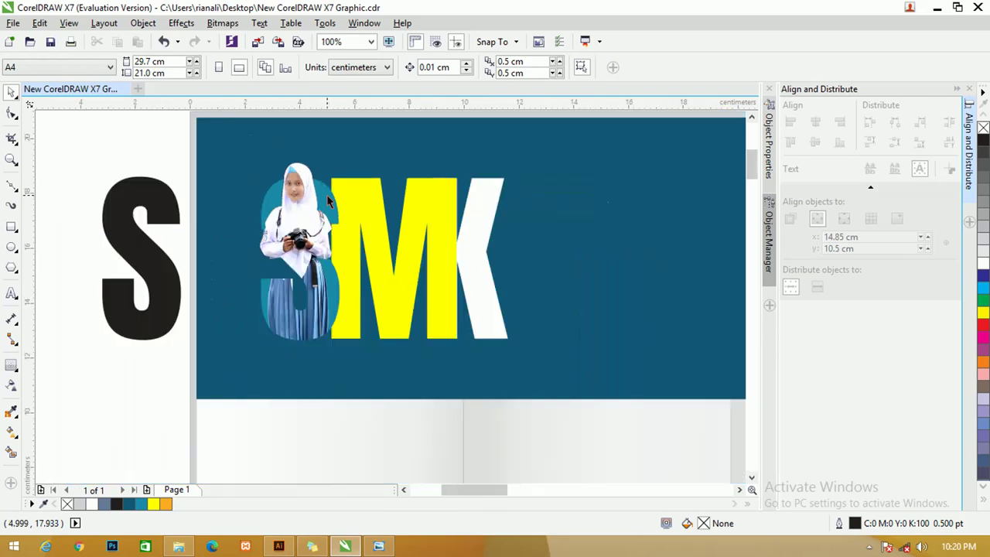
left_click(139, 201)
left_click_drag(139, 200, 328, 202)
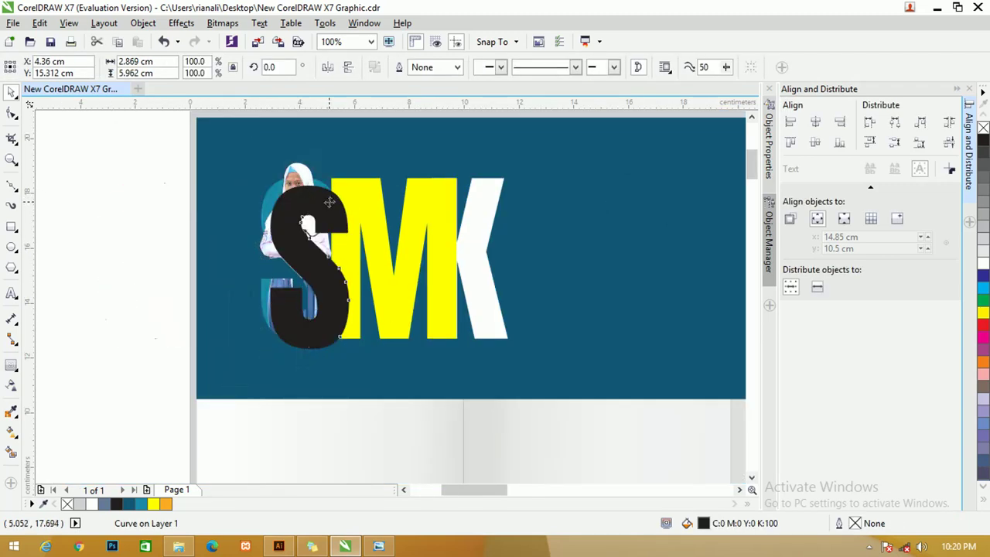
key("ctrl+z")
- Copy the black S horizontally to about X 1.43, Y 15.64 cm, just beside the student, and fill the copy white
left_click_drag(156, 201, 244, 198)
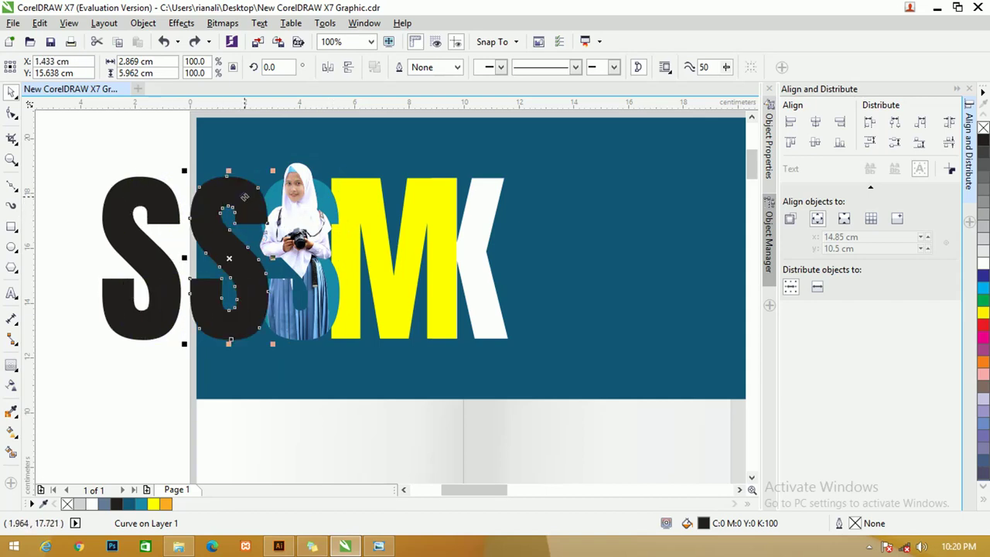
left_click(97, 503)
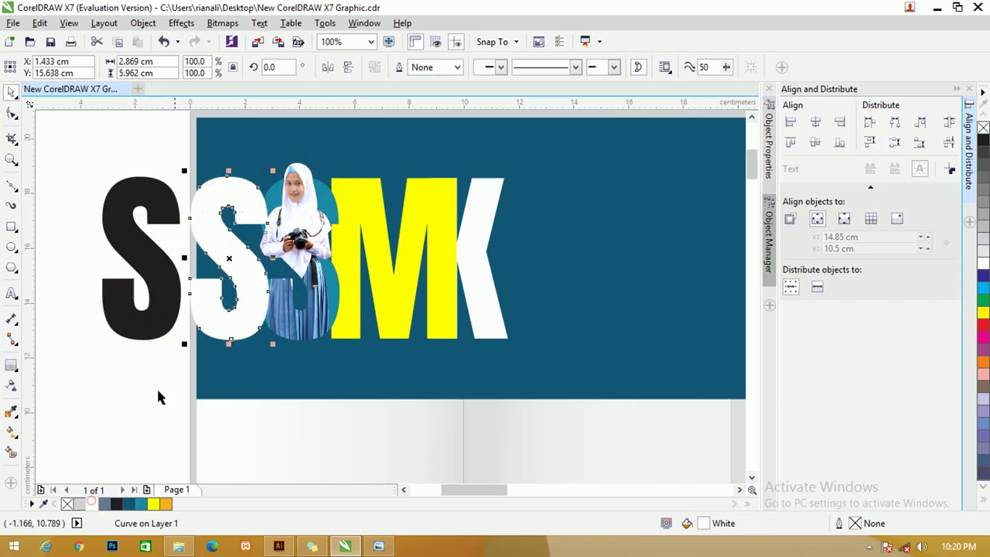
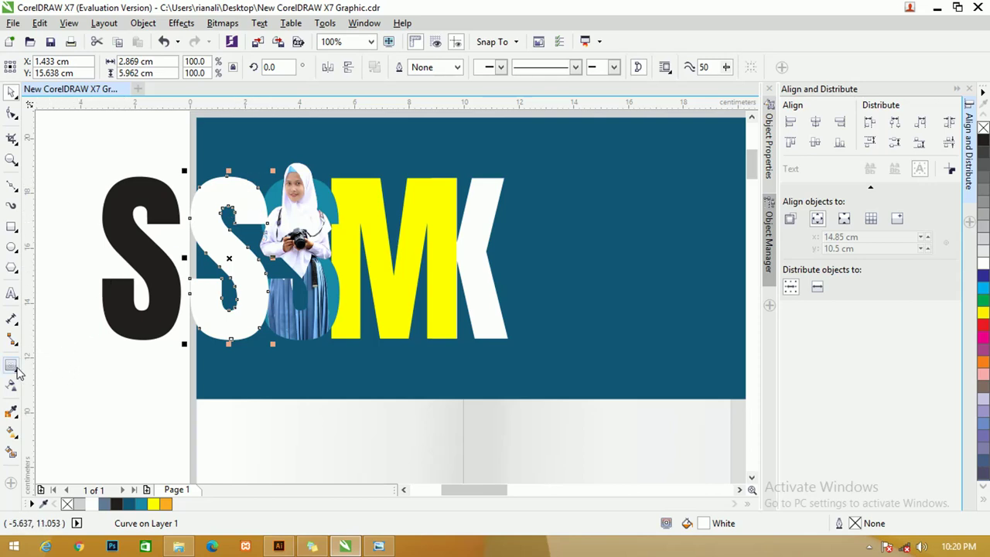
- Move the black S over the white S and bring it to the front
left_click(17, 371)
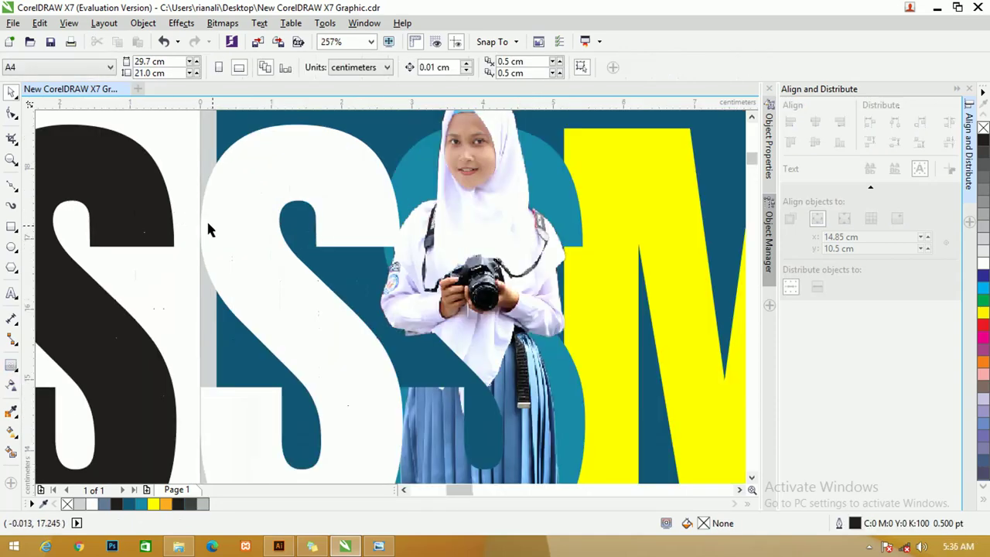
left_click(135, 193)
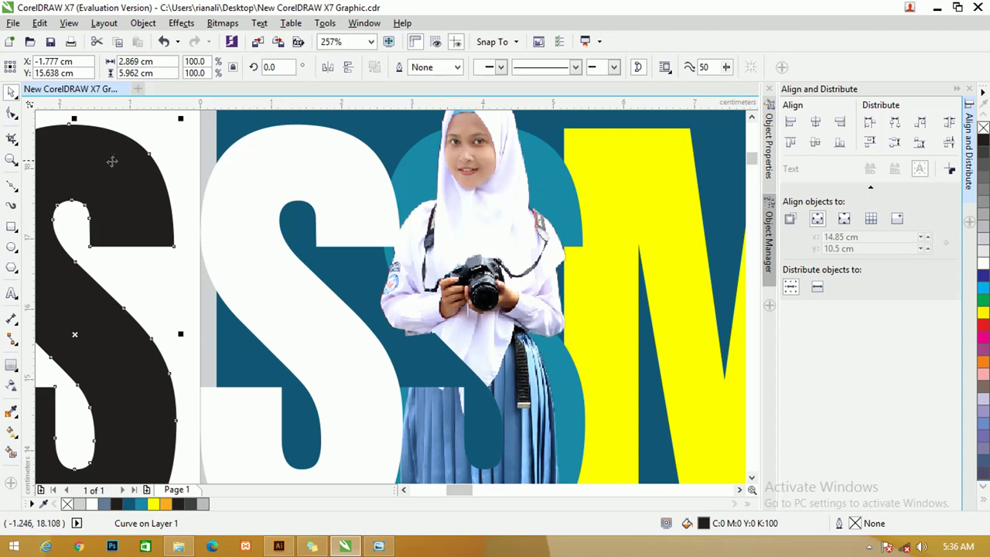
left_click_drag(122, 154, 289, 158)
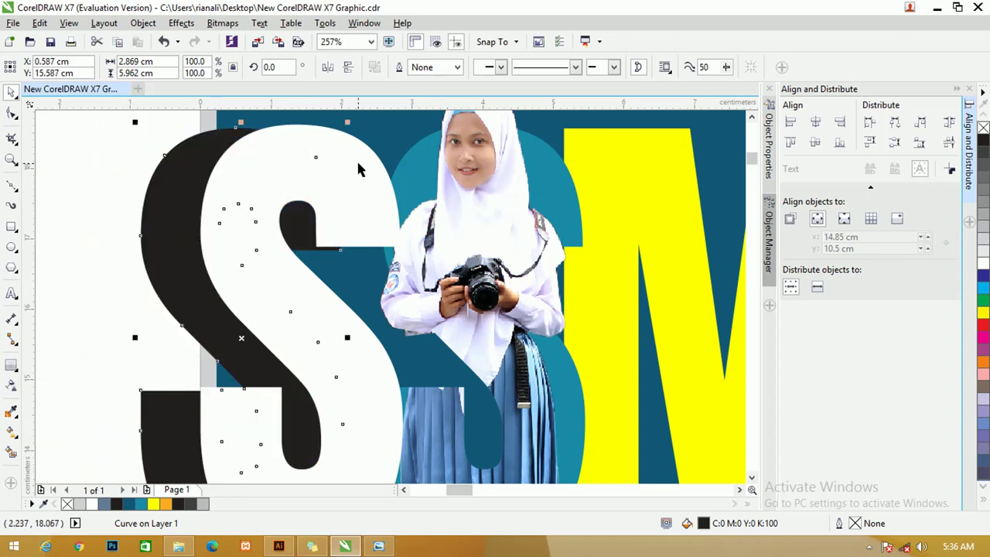
key("shift+Page_Up")
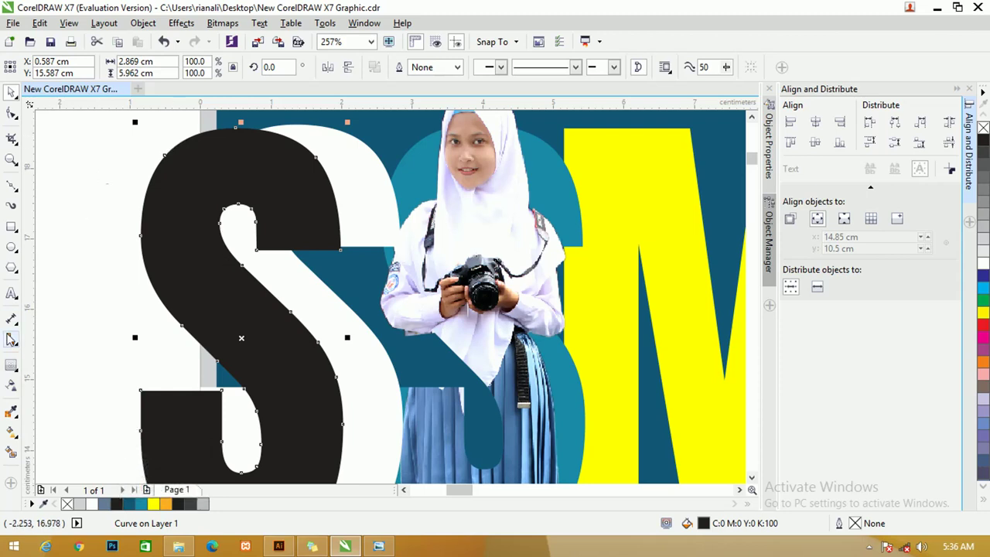
- Add a one-step inside contour to the black S with a 0.01 cm offset
left_click(11, 364)
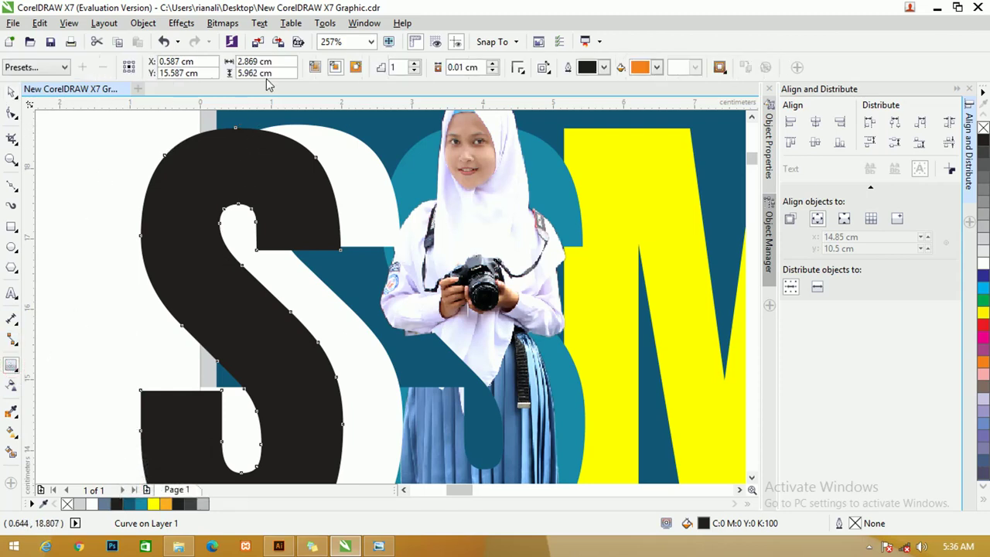
scroll(247, 134, "up", 2)
left_click_drag(221, 175, 235, 137)
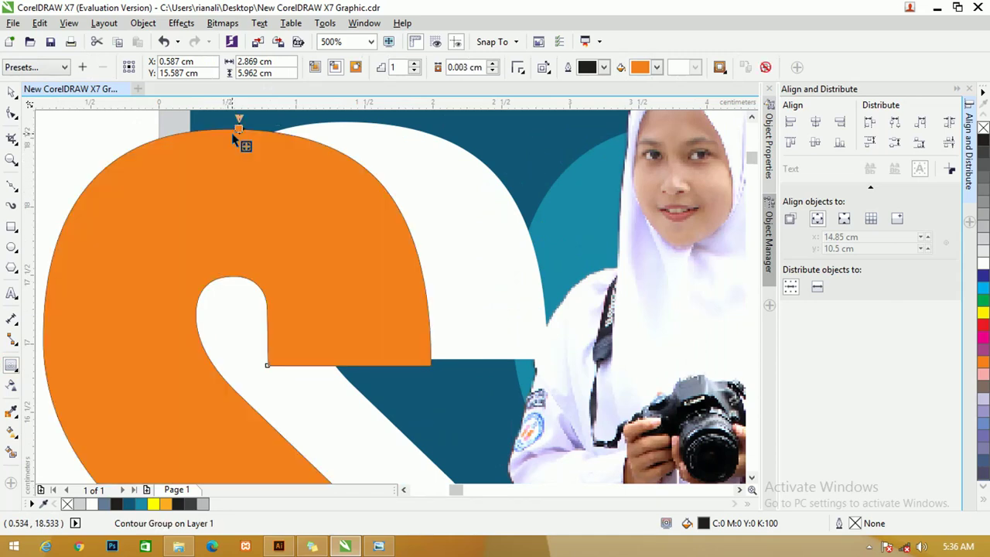
left_click(449, 68)
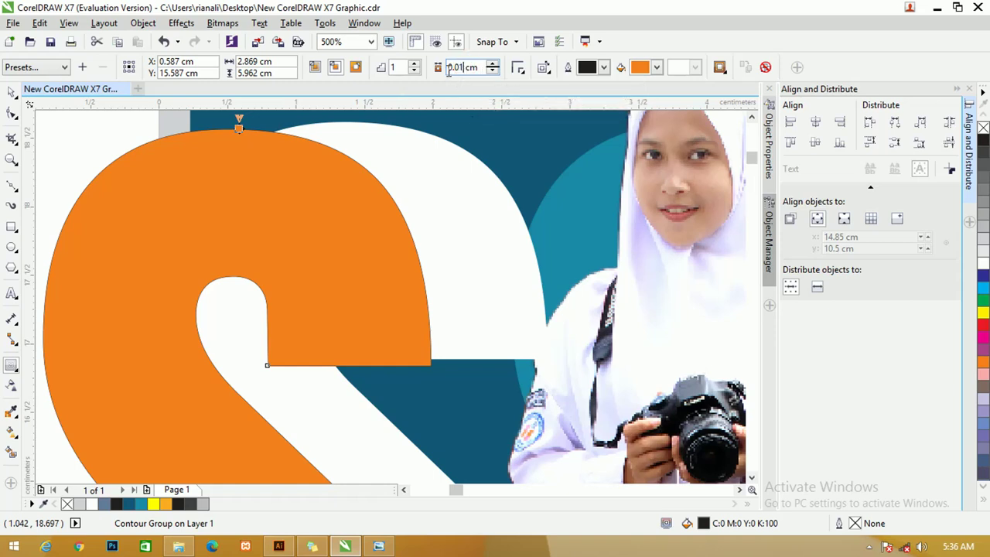
key("Return")
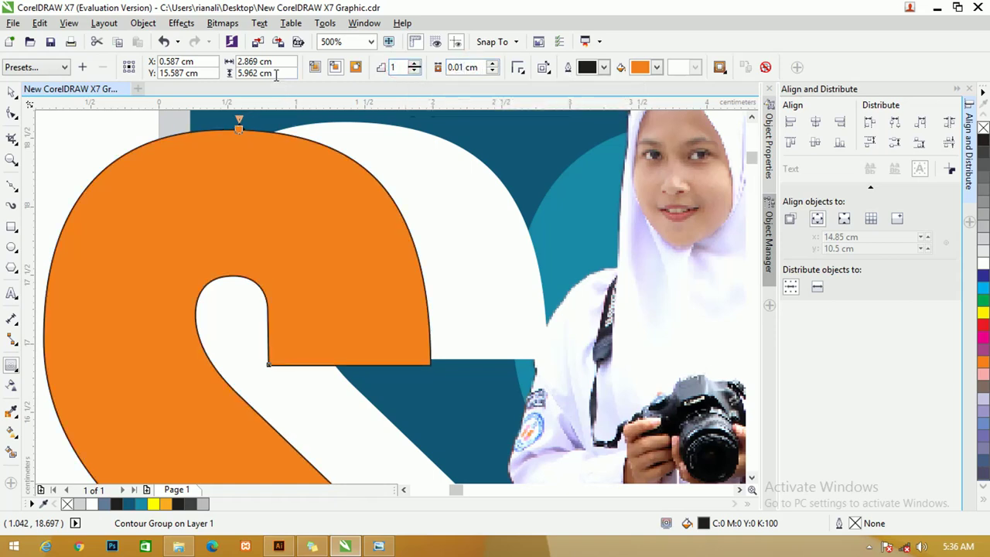
- Break the contour group apart and move the orange contour shape slightly off the black S
right_click(249, 134)
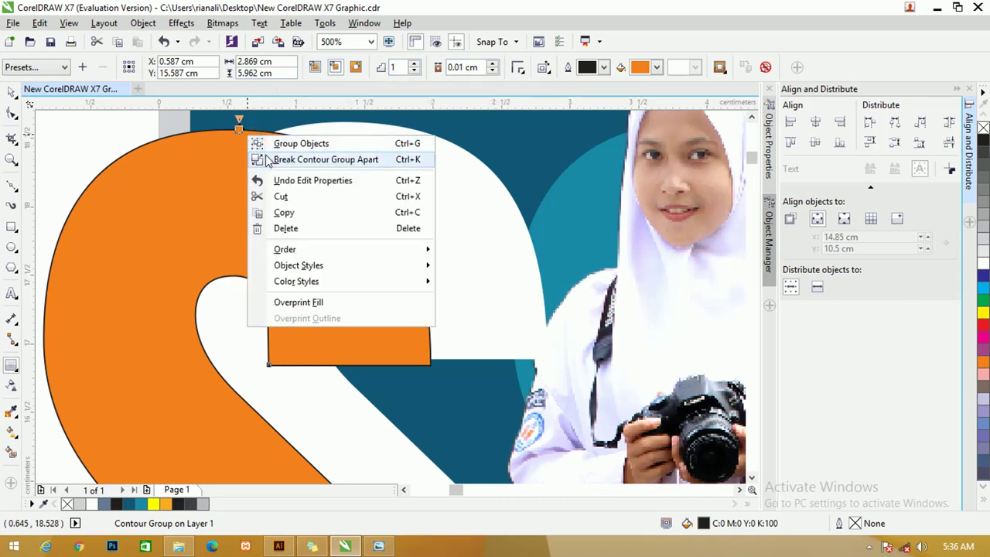
left_click(265, 159)
left_click(12, 91)
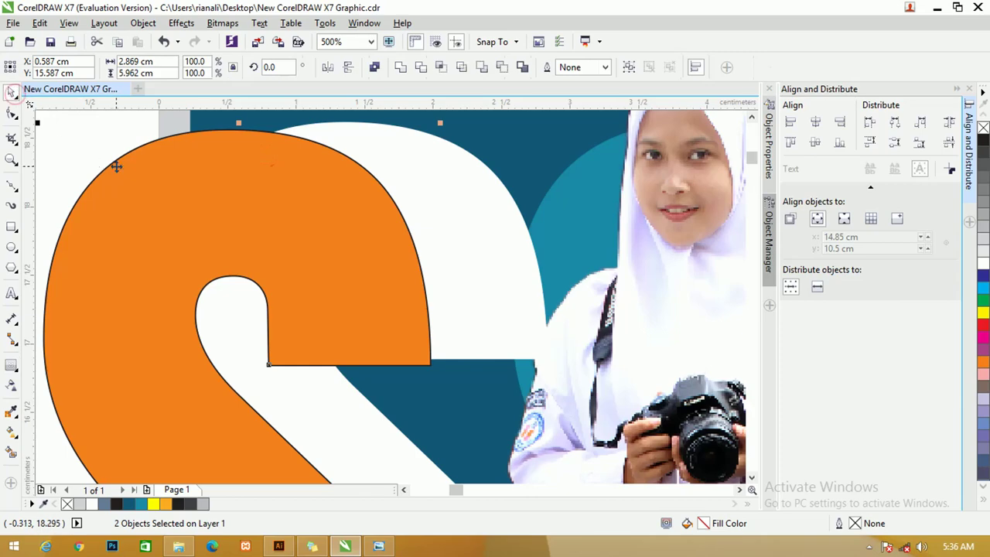
scroll(116, 164, "down", 2)
left_click(91, 149)
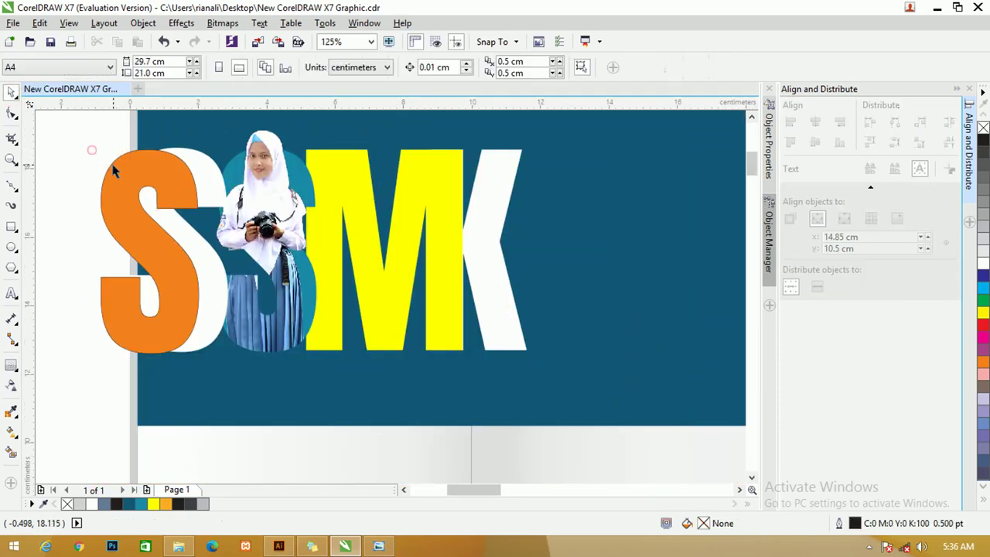
left_click_drag(136, 158, 145, 164)
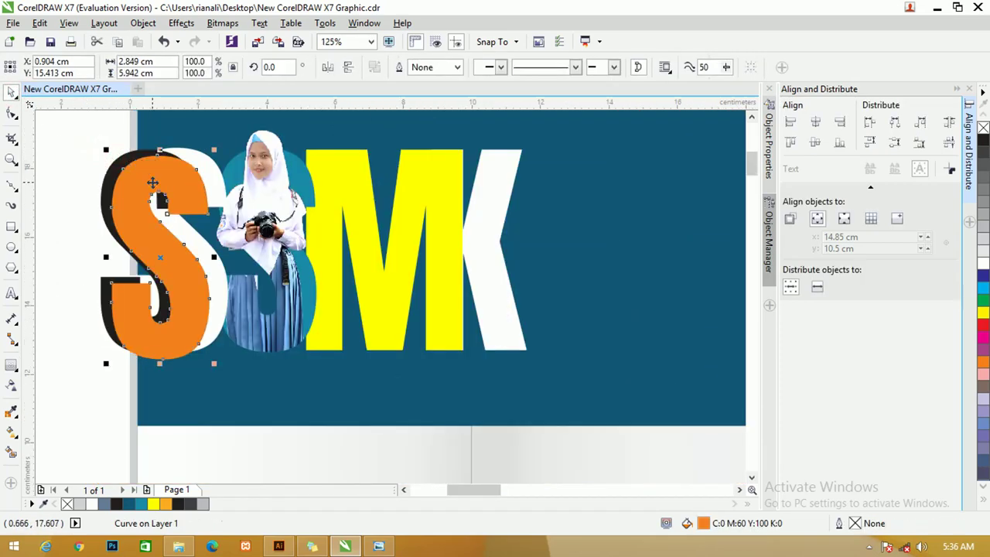
- Give the orange S a black hairline outline and remove its fill
scroll(152, 183, "up", 1)
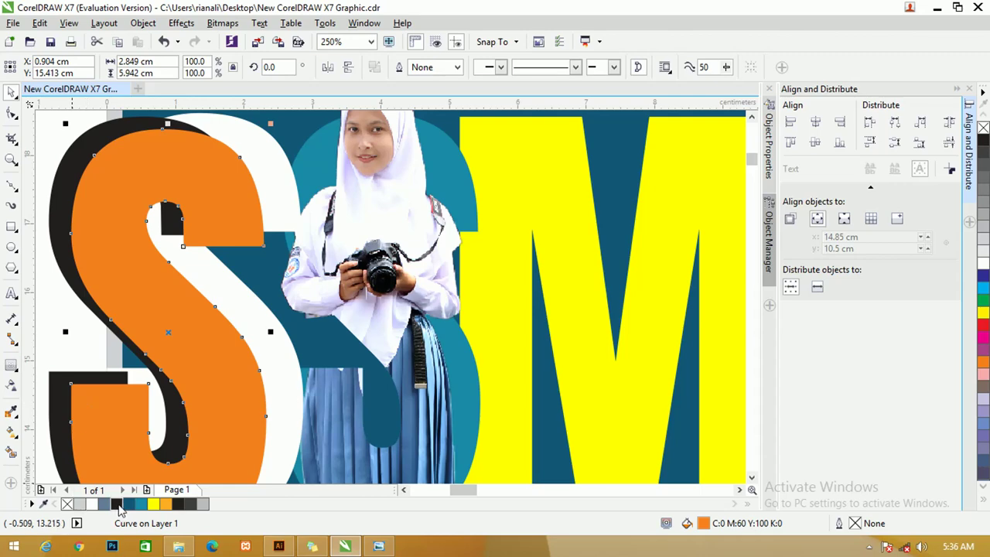
right_click(116, 504)
left_click(69, 504)
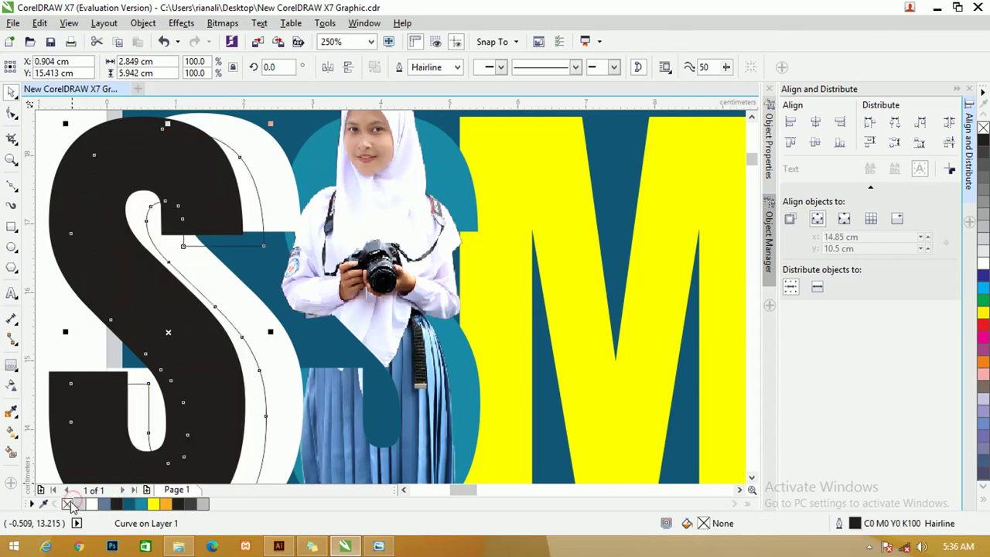
- Move the outlined S onto the teal photo-filled S and nudge it to X 4.019 cm, Y 15.641 cm to match its edges
scroll(281, 195, "up", 1)
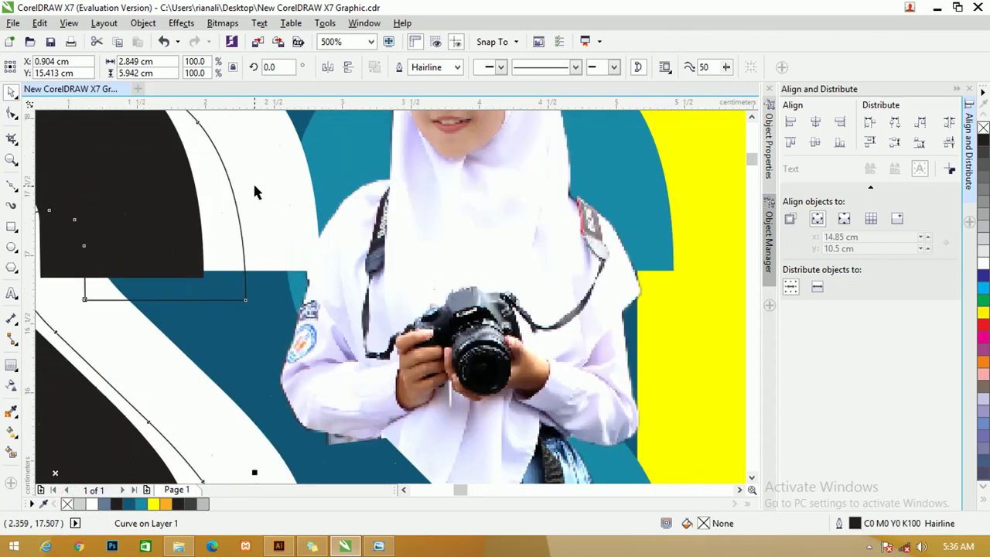
scroll(247, 181, "down", 2)
left_click_drag(245, 181, 337, 155)
scroll(337, 155, "up", 2)
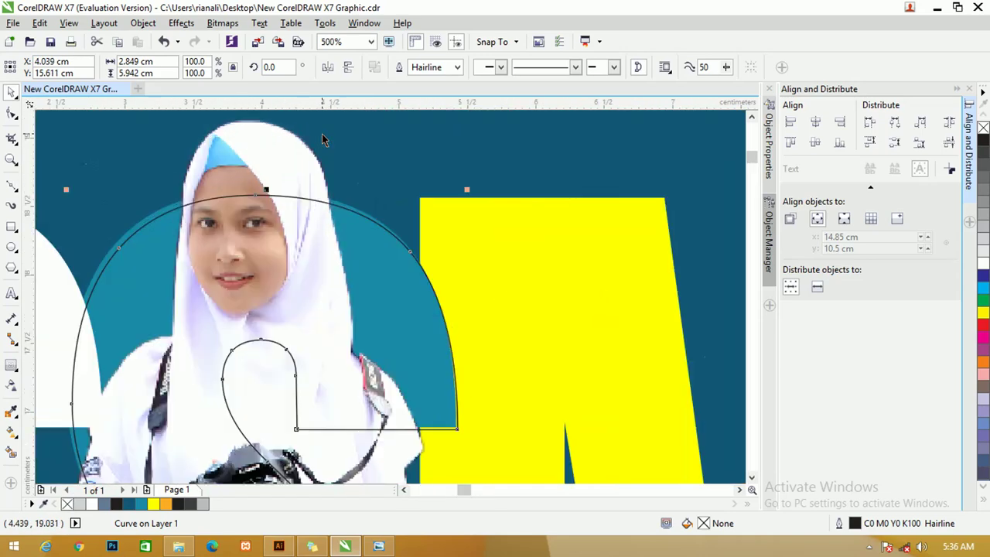
key("Up")
key("Up")
key("Left")
key("Left")
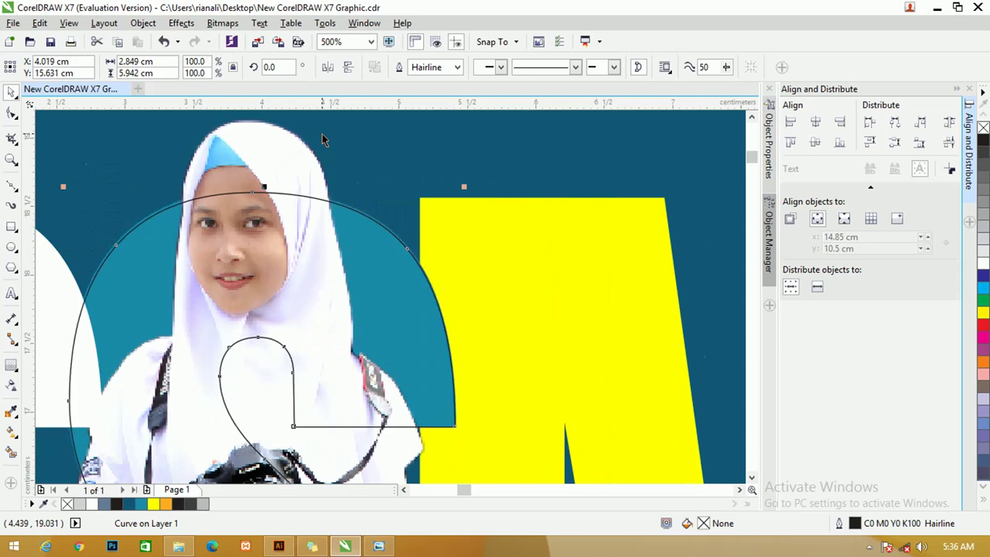
key("Up")
key("Up")
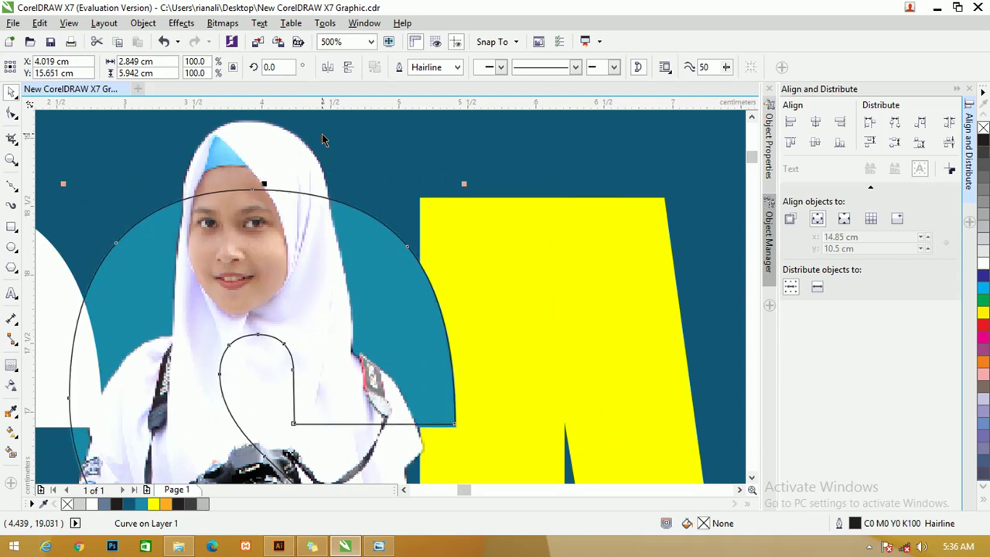
key("Down")
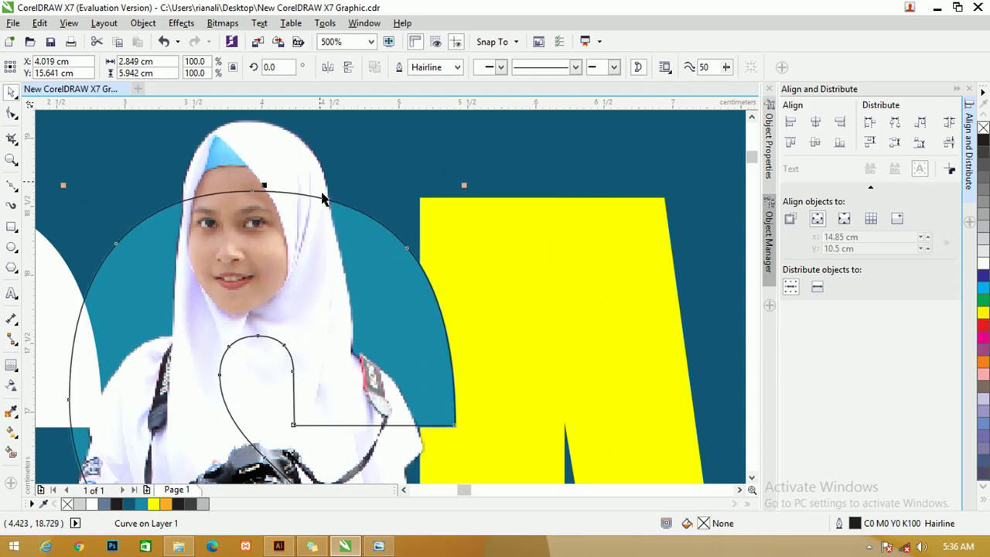
- Convert the outlined S over the photo to a 300 dpi CMYK bitmap with anti-aliasing and a transparent background
scroll(282, 247, "down", 3)
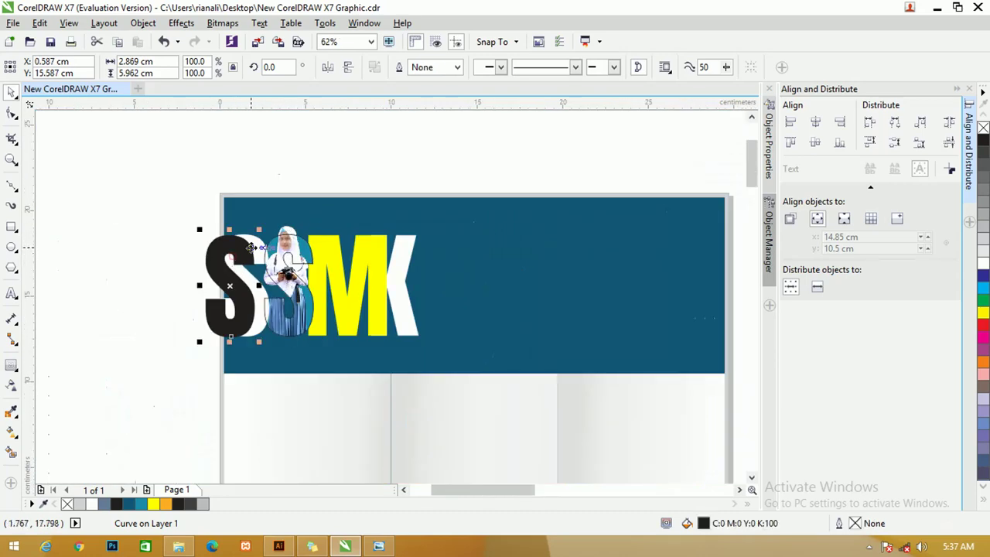
key("z")
left_click(291, 284)
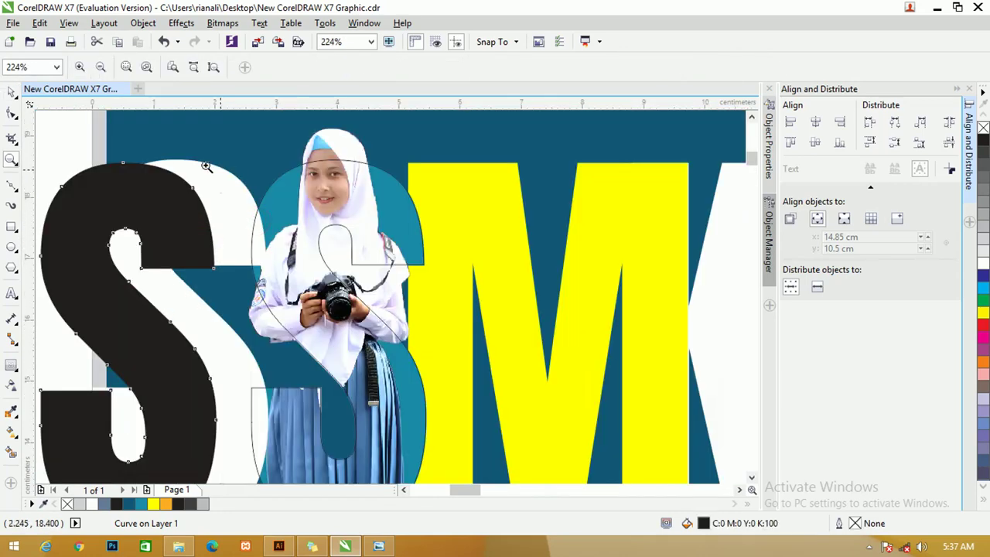
left_click(11, 91)
scroll(286, 185, "up", 2)
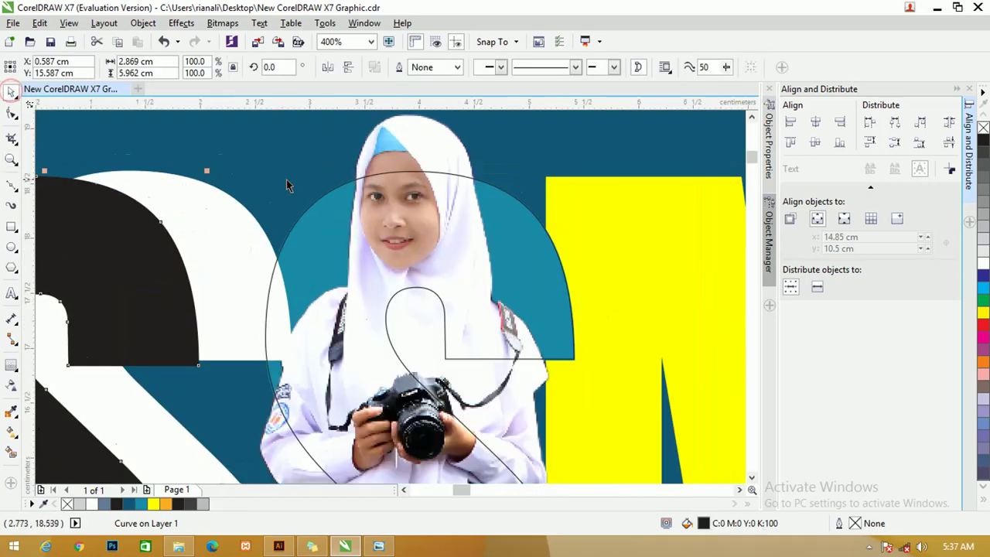
left_click(327, 195)
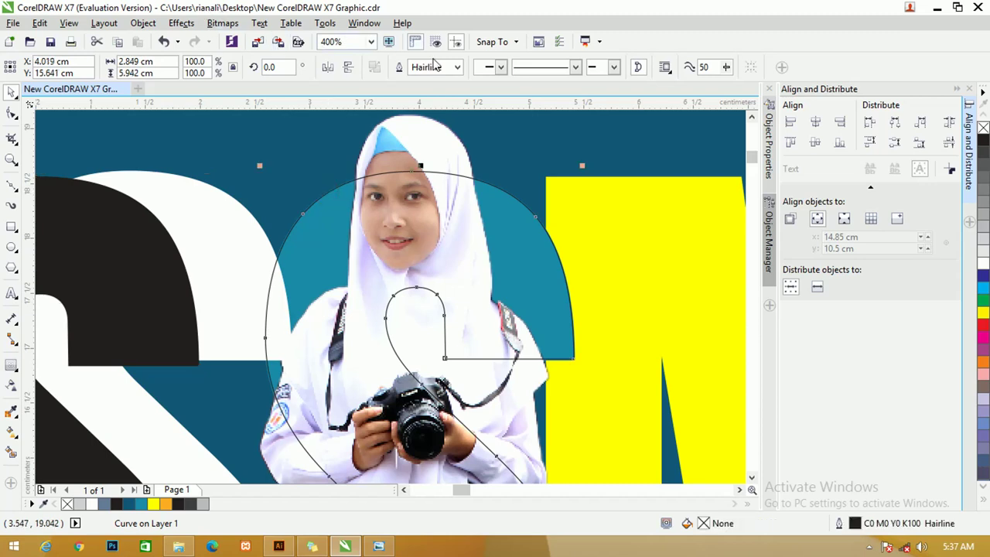
left_click(223, 24)
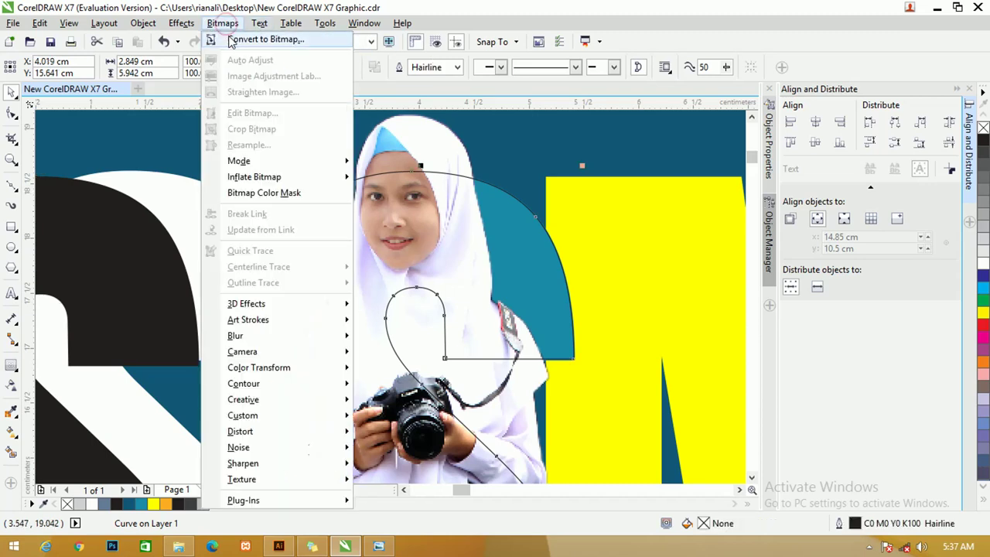
left_click(230, 40)
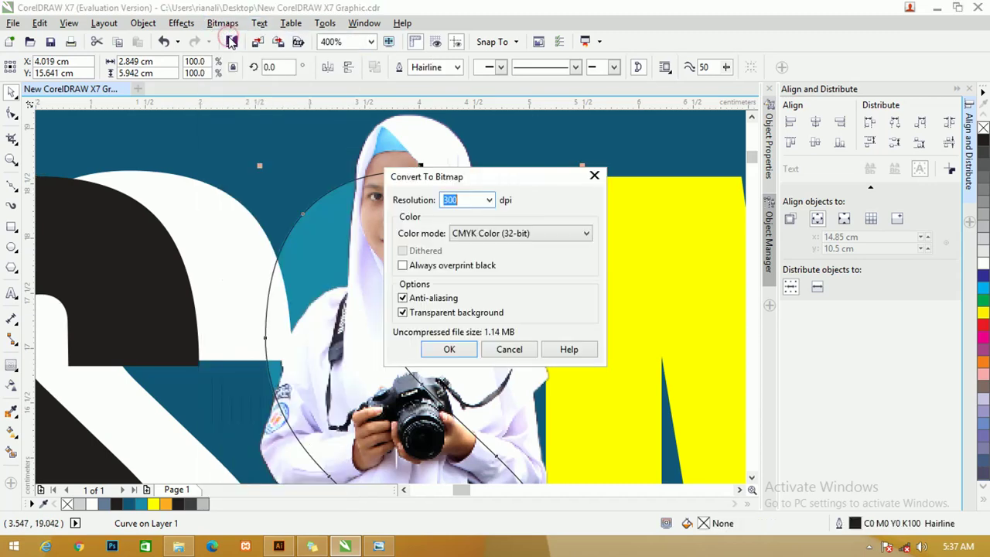
left_click(449, 348)
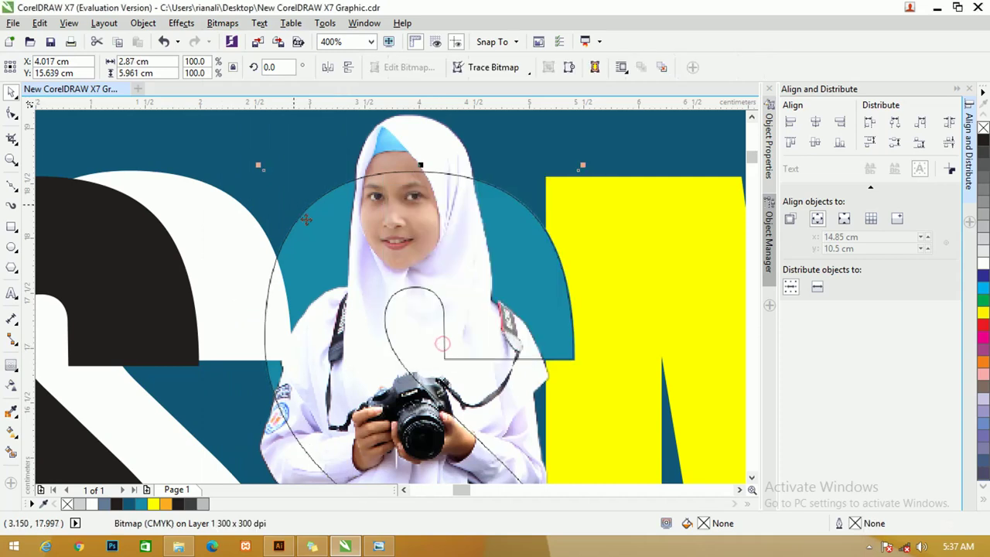
- Apply a Gaussian blur with a 1.0 pixel radius to the S outline bitmap
left_click(219, 24)
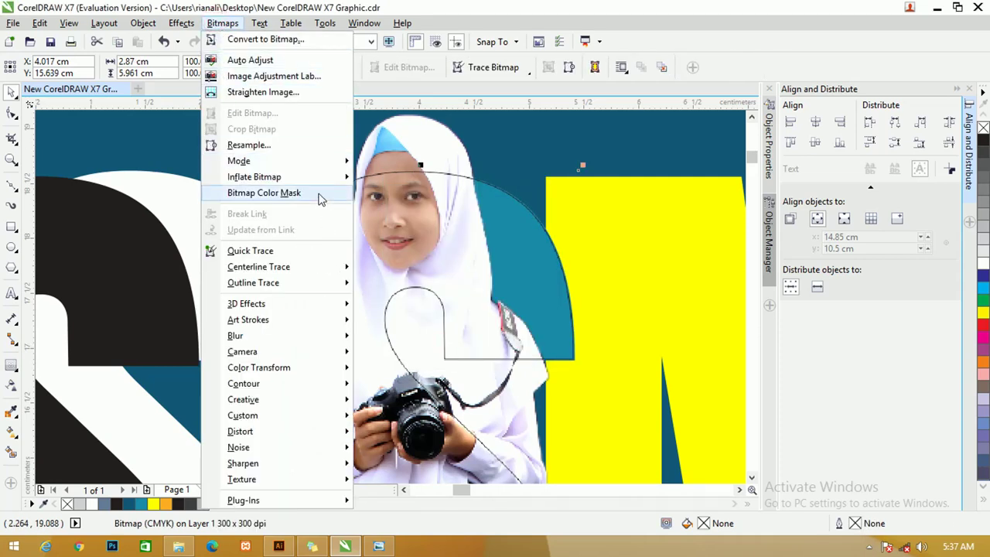
mouse_move(306, 335)
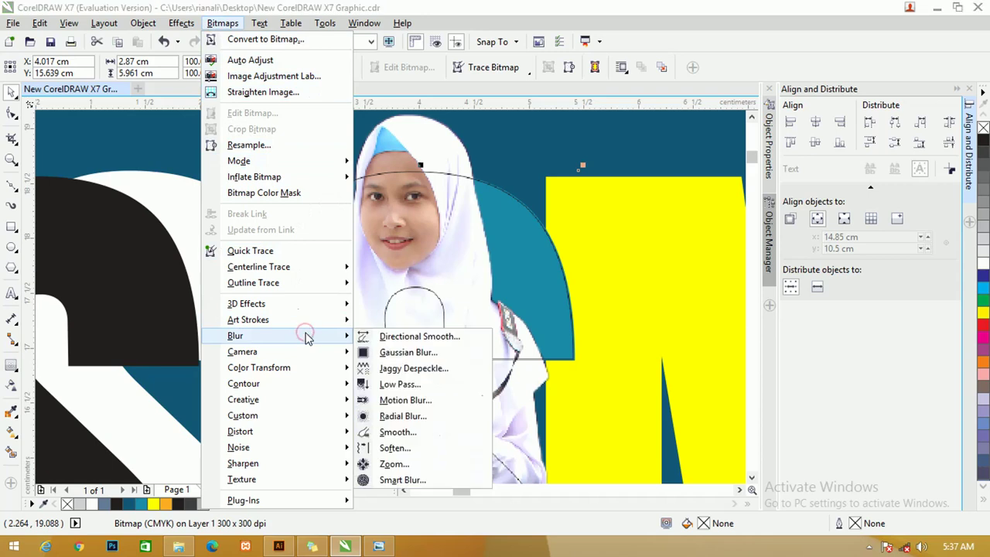
left_click(410, 353)
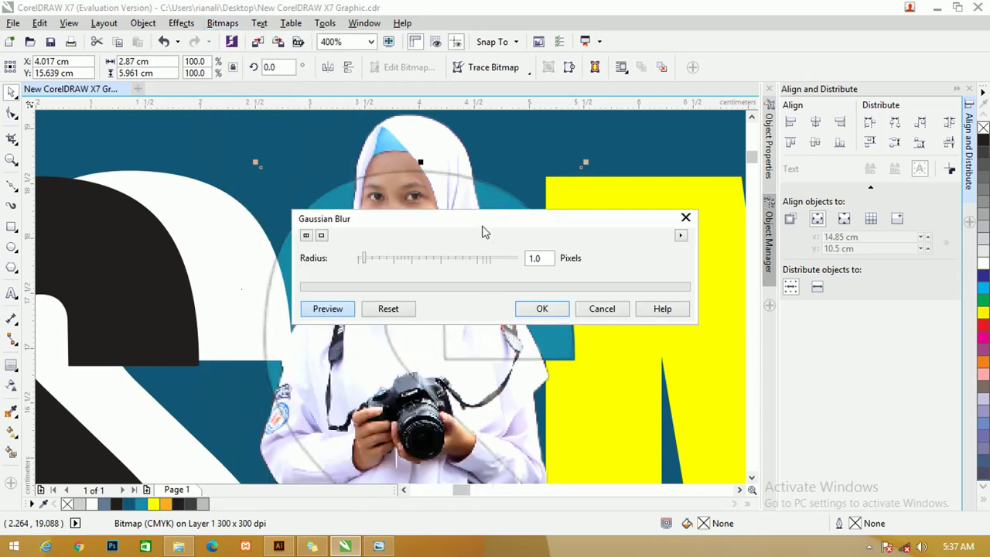
left_click_drag(480, 216, 587, 200)
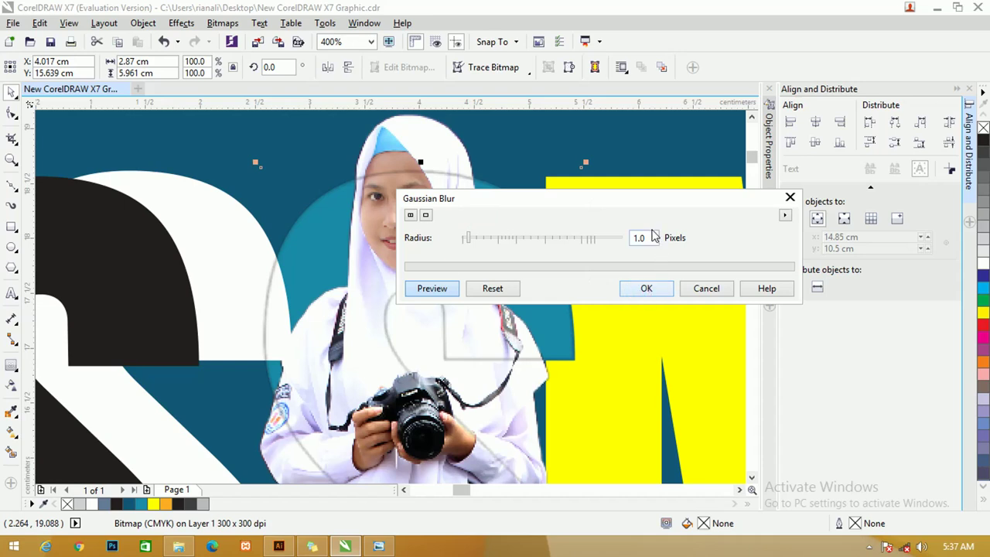
left_click(650, 288)
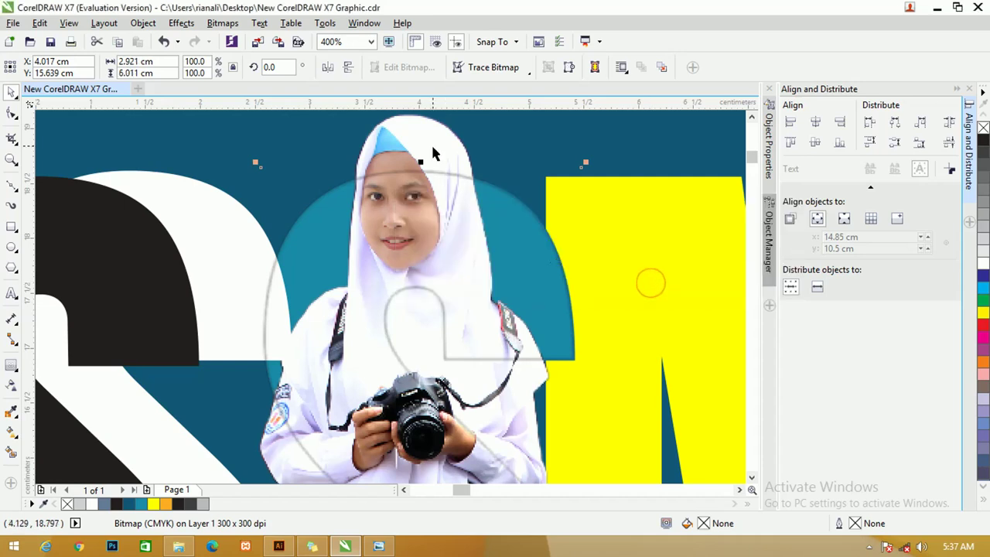
- Move the black S and the white S behind it out of the header, off the page beside its left edge
left_click(432, 143)
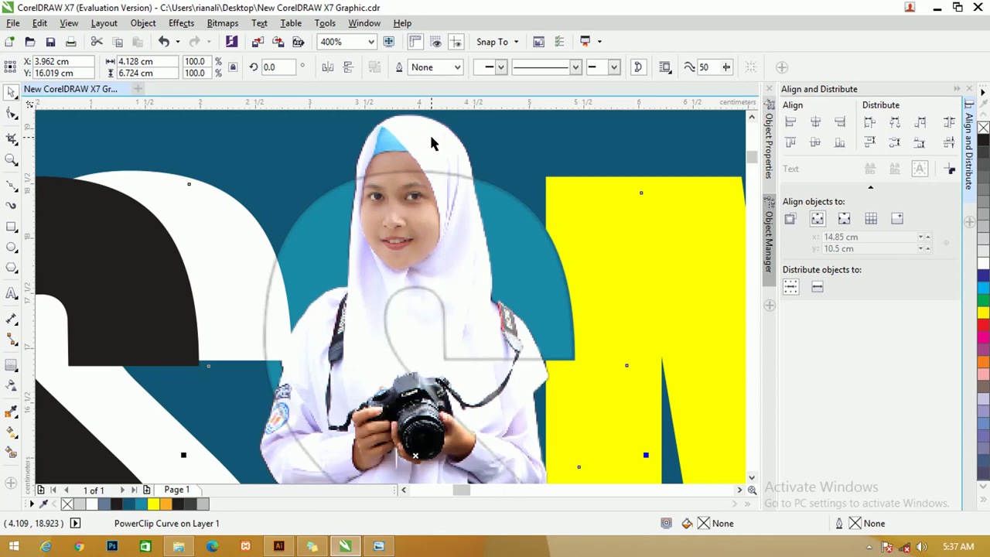
scroll(431, 137, "down", 4)
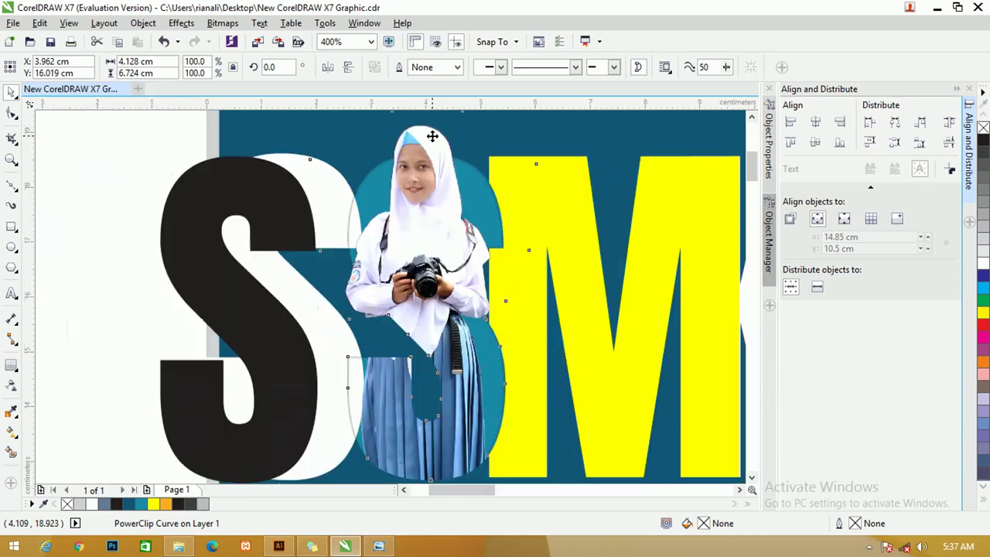
left_click(322, 167)
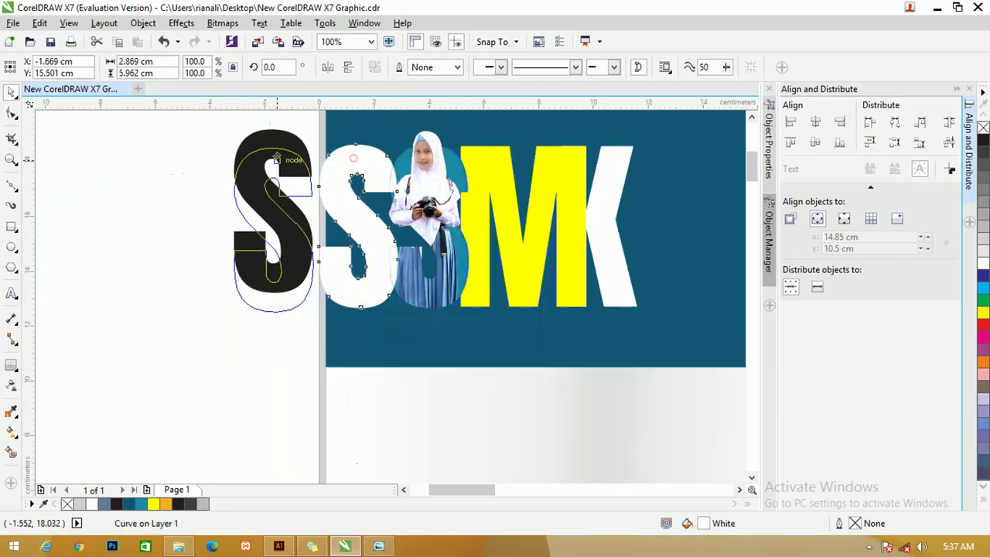
scroll(420, 168, "up", 2)
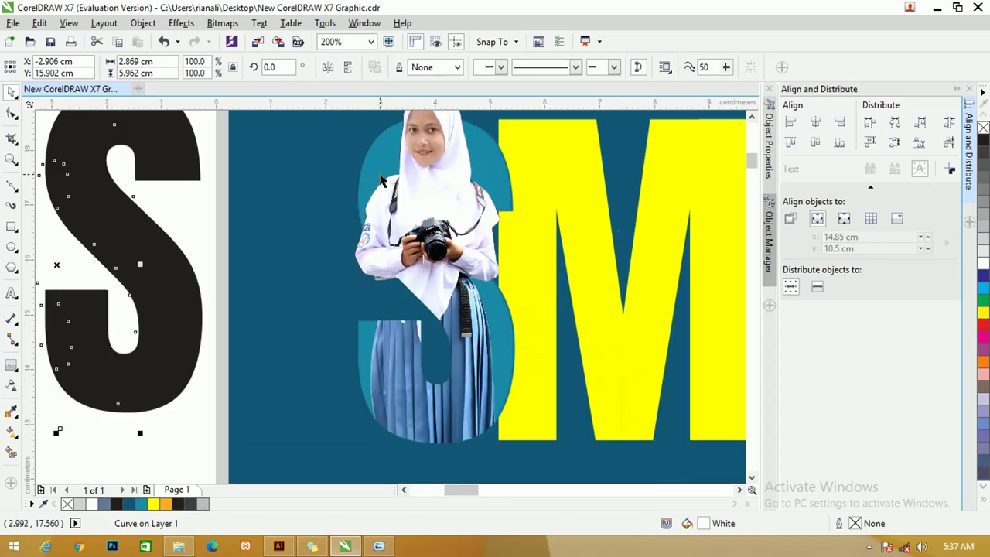
scroll(381, 179, "down", 1)
- Shift the photo-filled S left to X 3.192 cm and its blurred outline bitmap left to X 3.744 cm, uncovering the teal S
key("shift+F4")
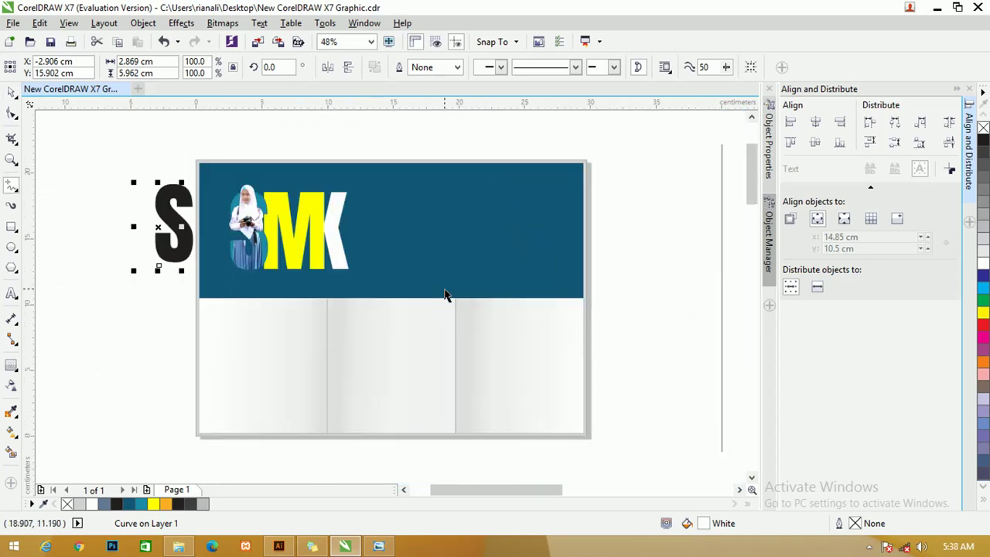
scroll(444, 294, "up", 2)
scroll(11, 227, "down", 2)
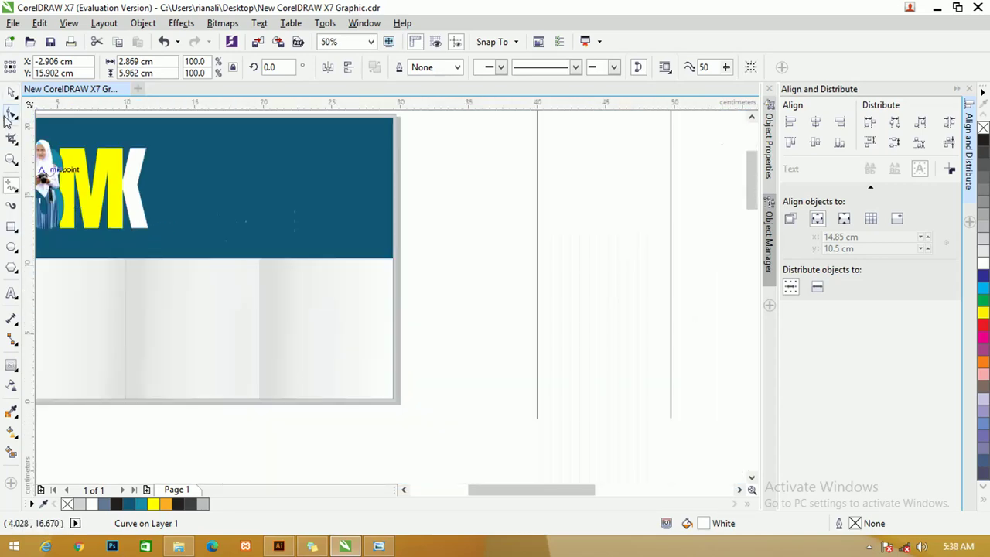
left_click(12, 160)
left_click_drag(194, 245, 89, 146)
left_click(12, 91)
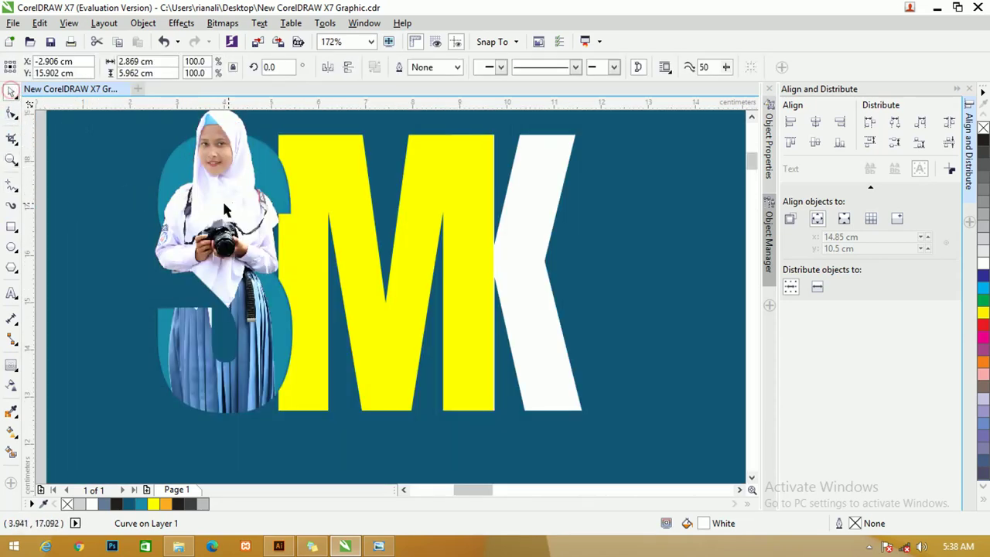
left_click(225, 209)
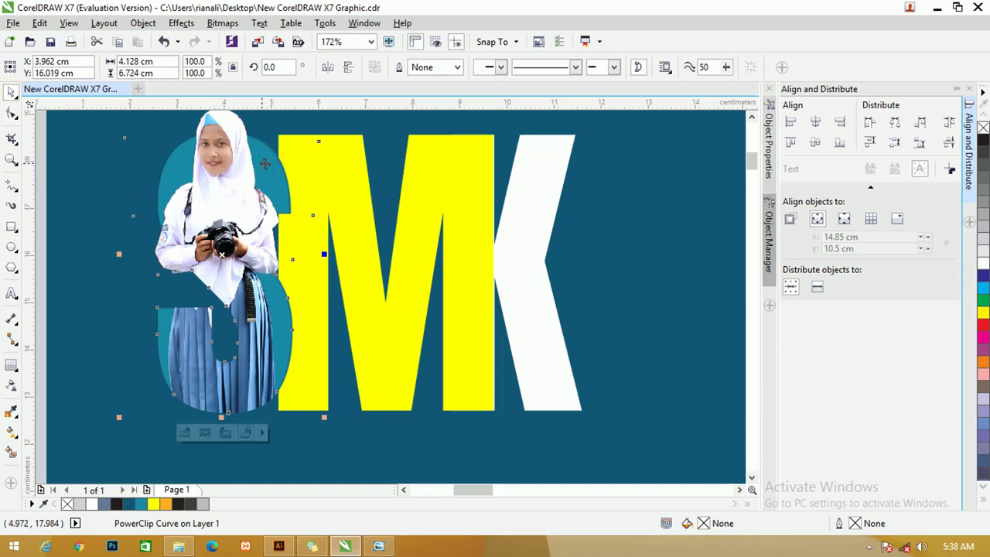
left_click_drag(228, 165, 192, 165)
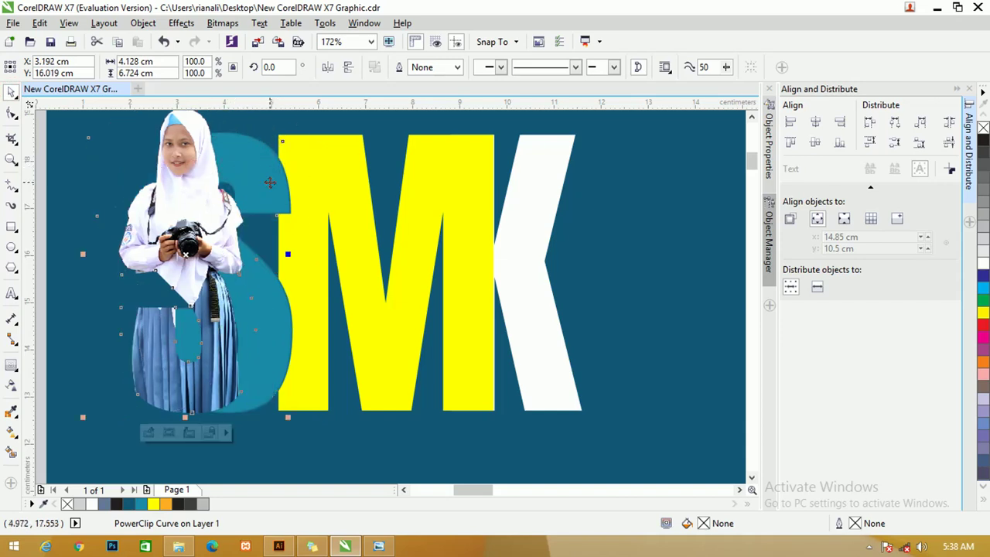
left_click(288, 181)
scroll(287, 180, "up", 3)
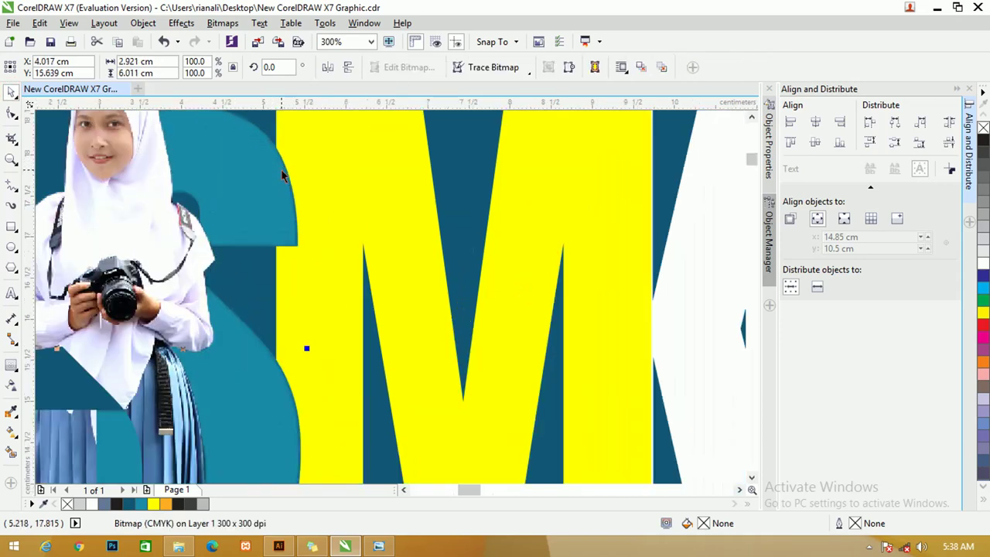
left_click_drag(285, 162, 263, 163)
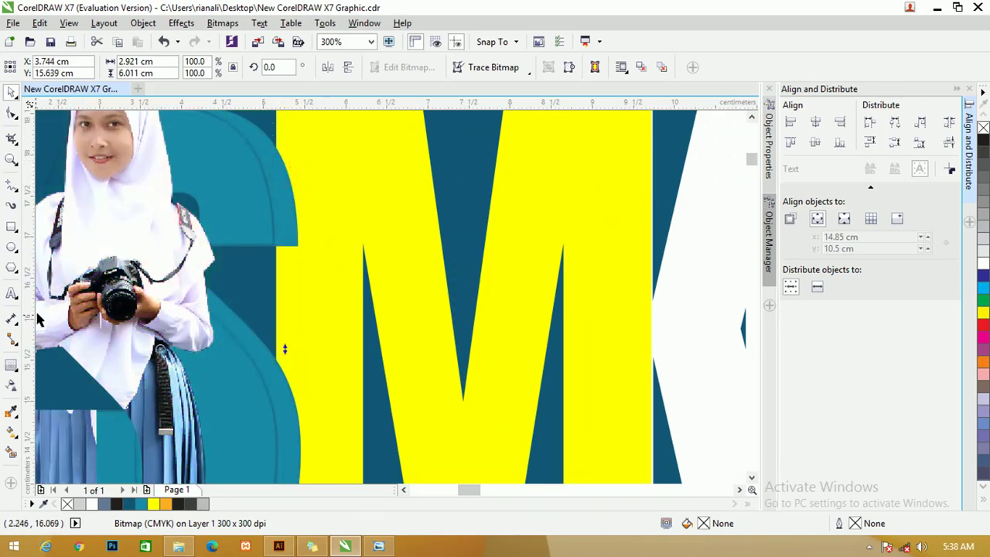
- Apply the Small Glow drop shadow preset to the blurred S outline bitmap
left_click(17, 365)
left_click(35, 364)
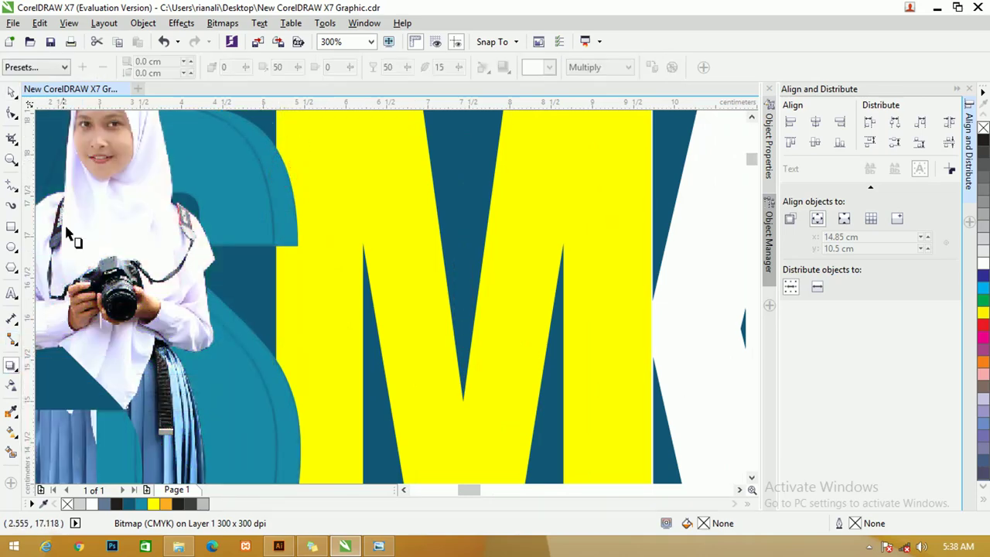
left_click(31, 68)
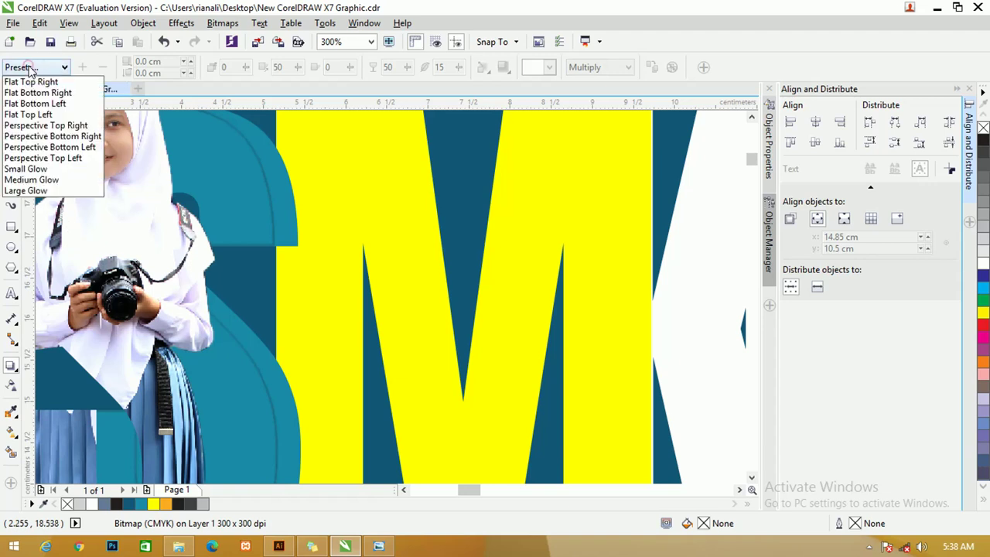
left_click(43, 175)
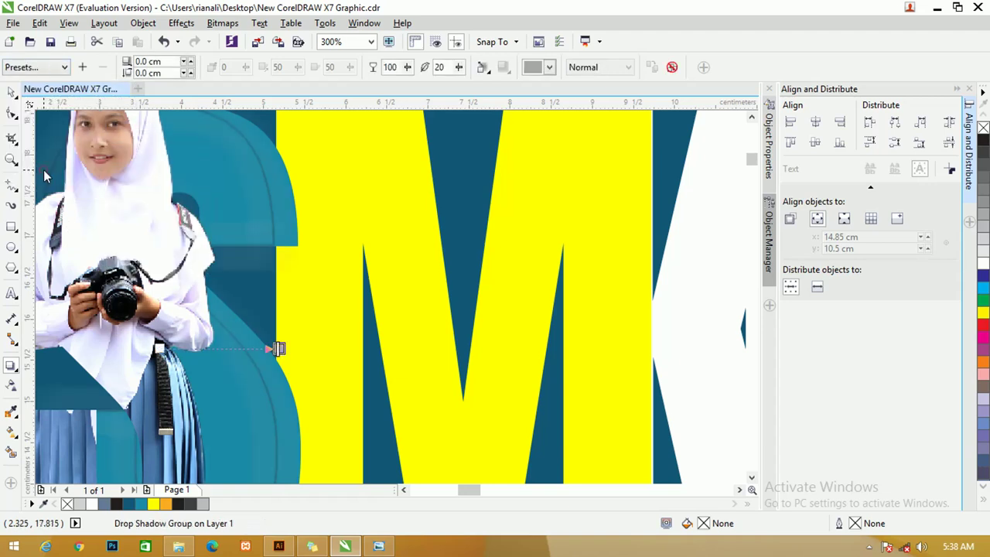
- Try a black shadow colour with Outside feathering direction on the outline bitmap's glow, and undo the feathering change
left_click(549, 68)
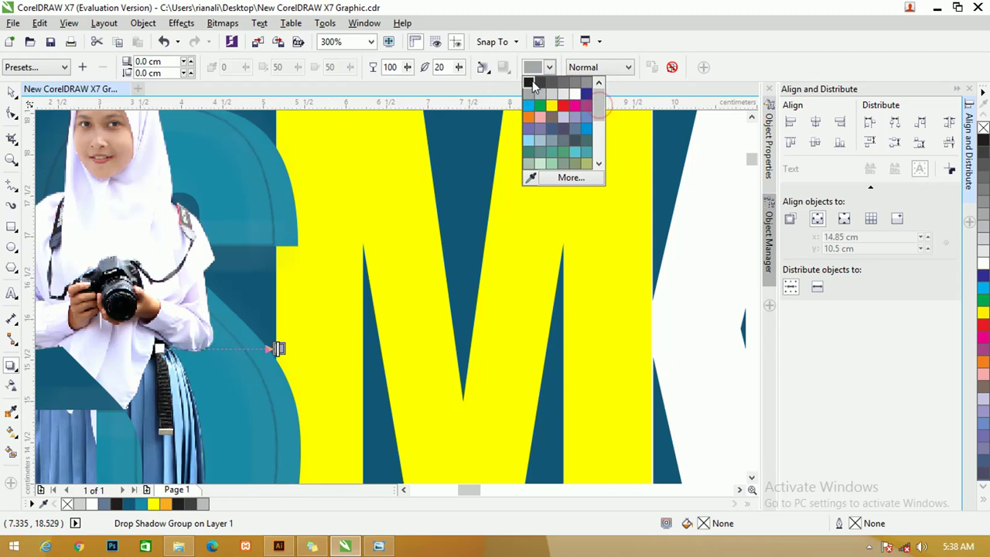
left_click(530, 82)
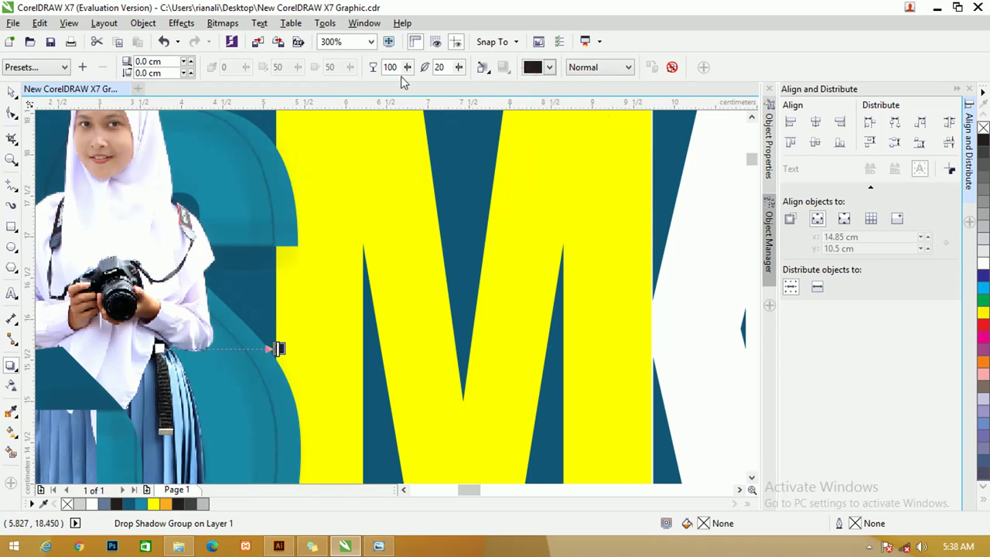
left_click(481, 67)
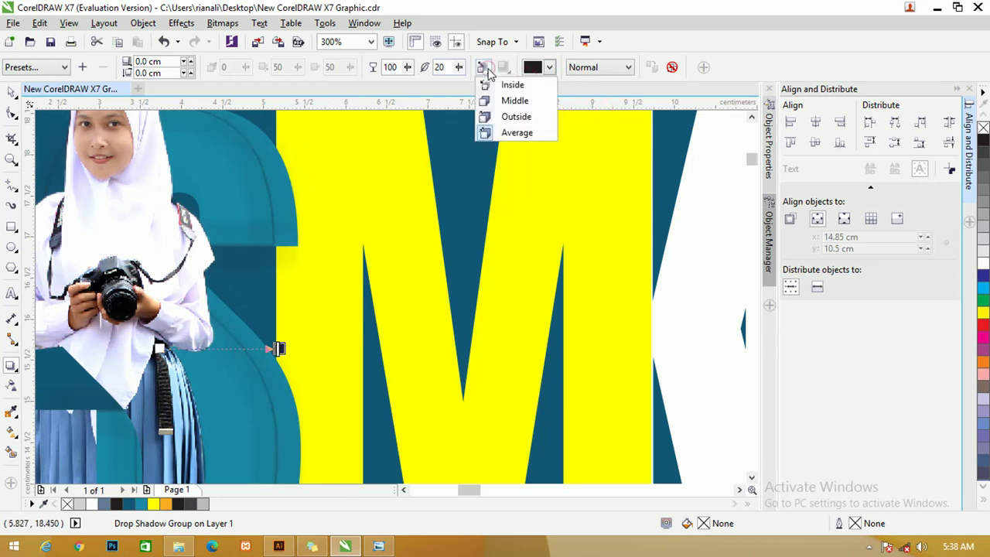
left_click(501, 117)
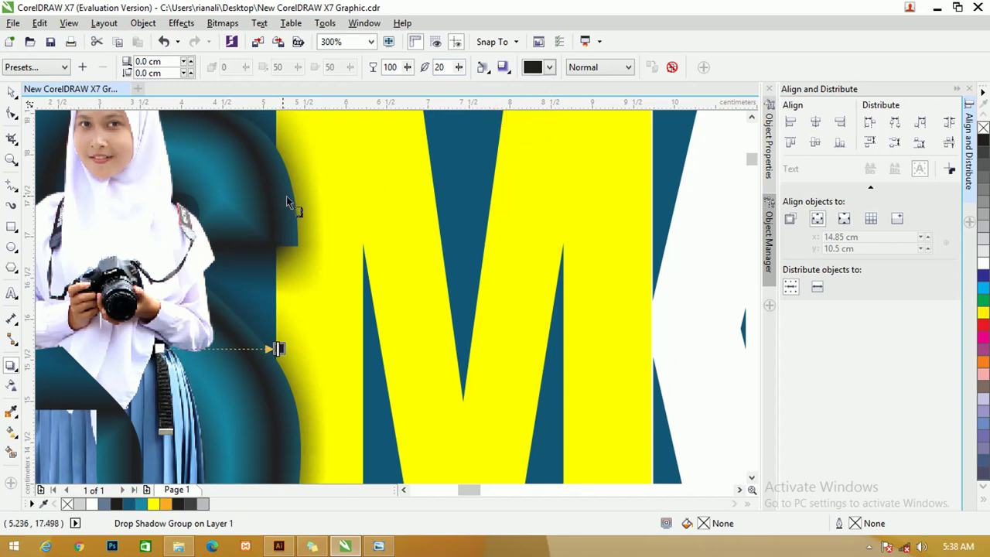
key("ctrl+z")
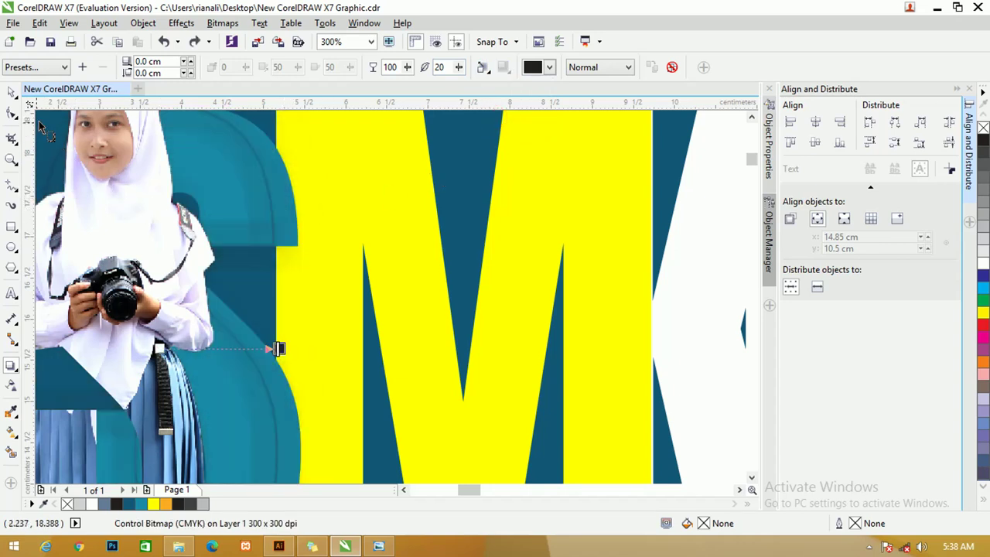
- Move the photo-filled S and the outline bitmap's shadow group farther left, and undo the accidental move of the teal S
left_click(289, 182)
left_click(258, 177)
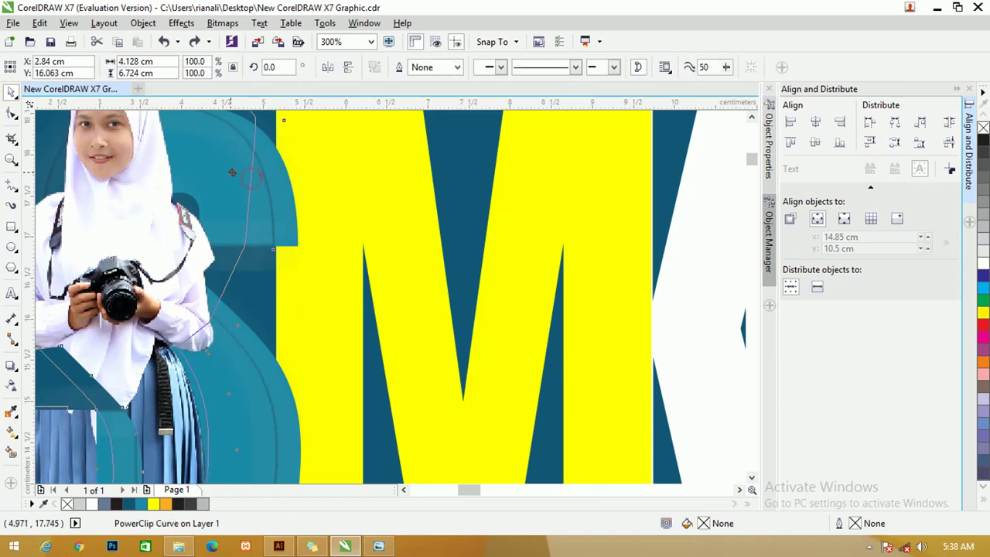
left_click(286, 183)
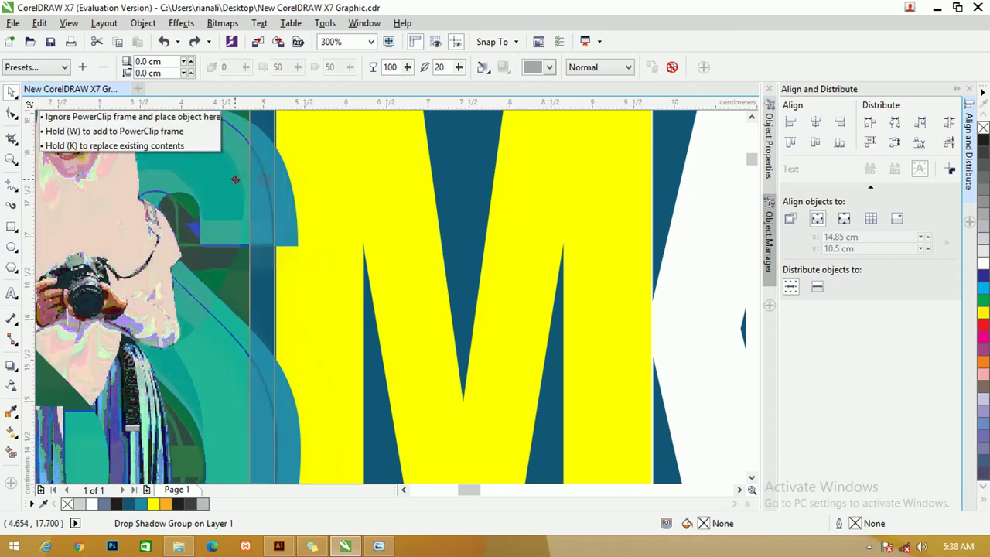
left_click(295, 192)
key("ctrl+z")
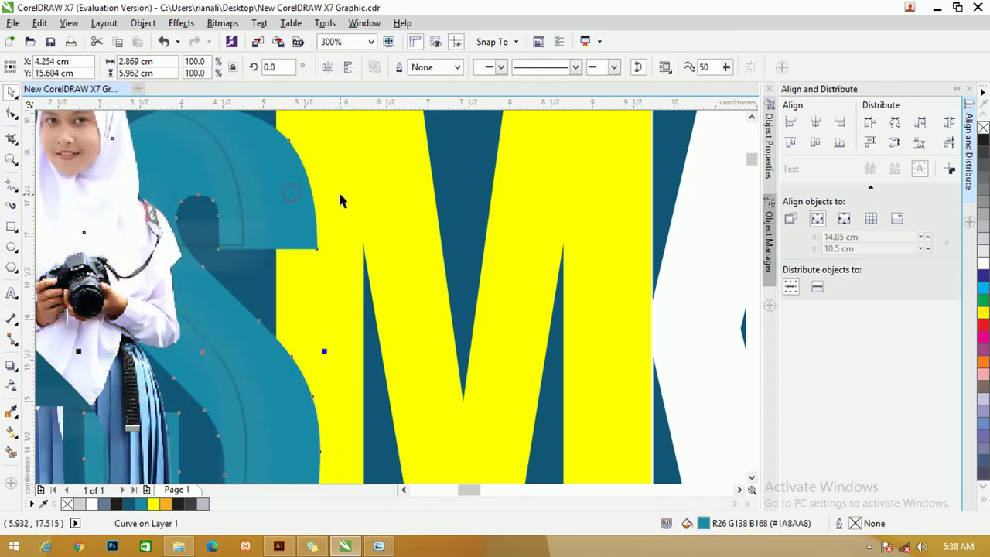
- Apply the Small Glow drop shadow preset to the teal S and set the shadow colour to black
left_click(11, 368)
left_click(46, 67)
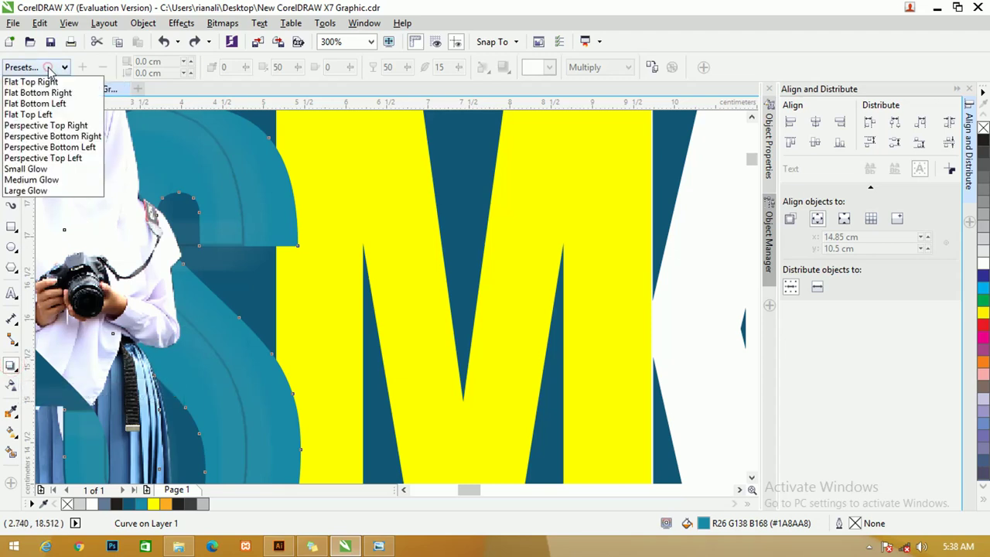
left_click(31, 168)
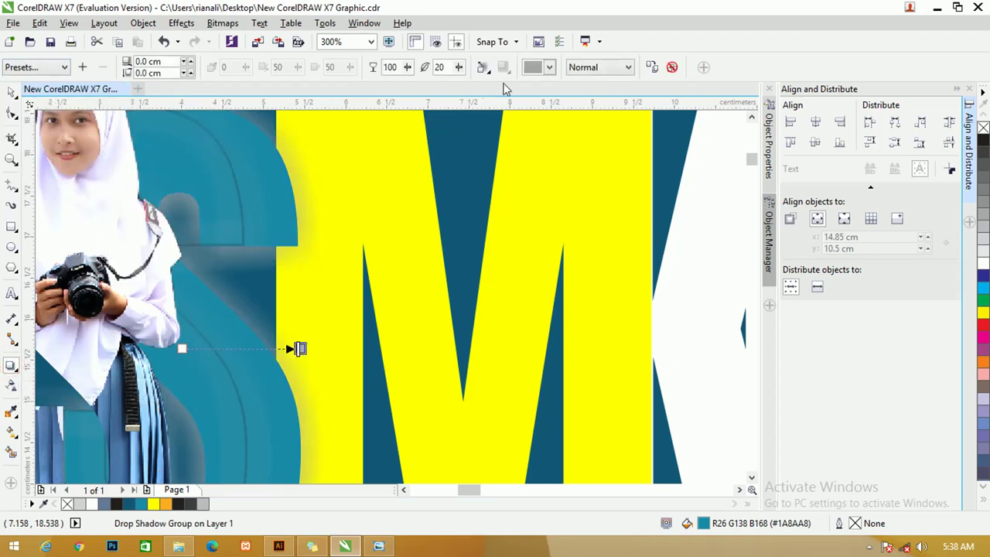
left_click(548, 67)
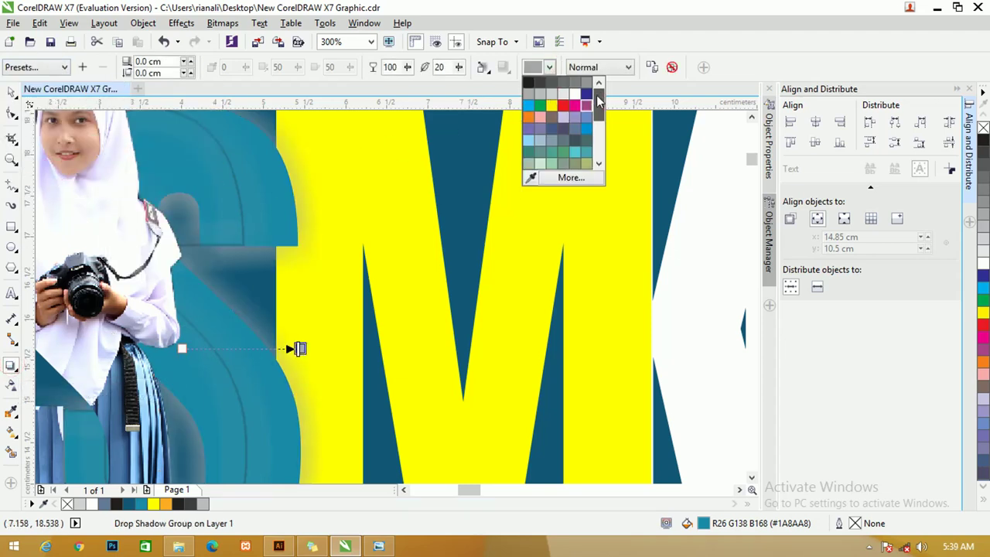
left_click(529, 81)
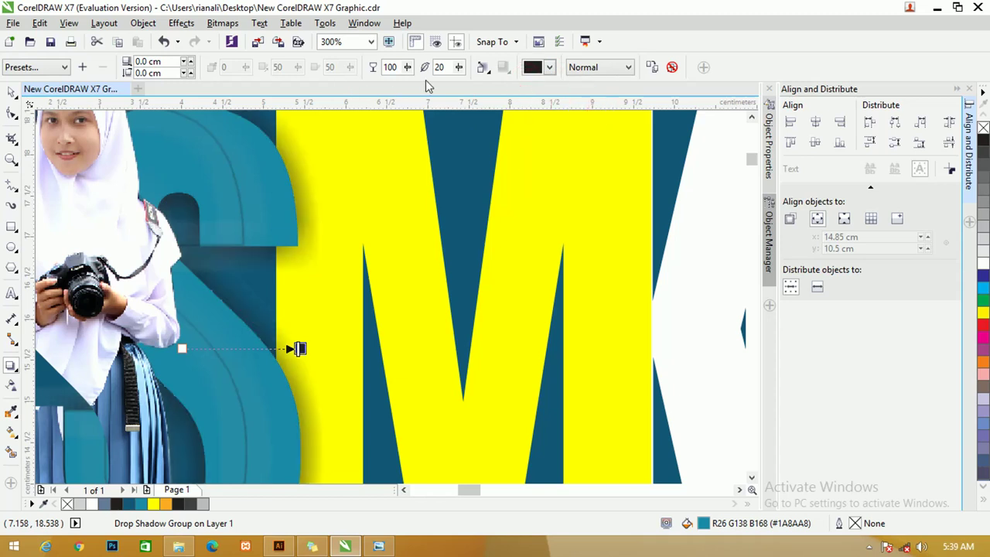
- Set the teal S shadow's feathering to 6 and its opacity to 74
left_click(458, 69)
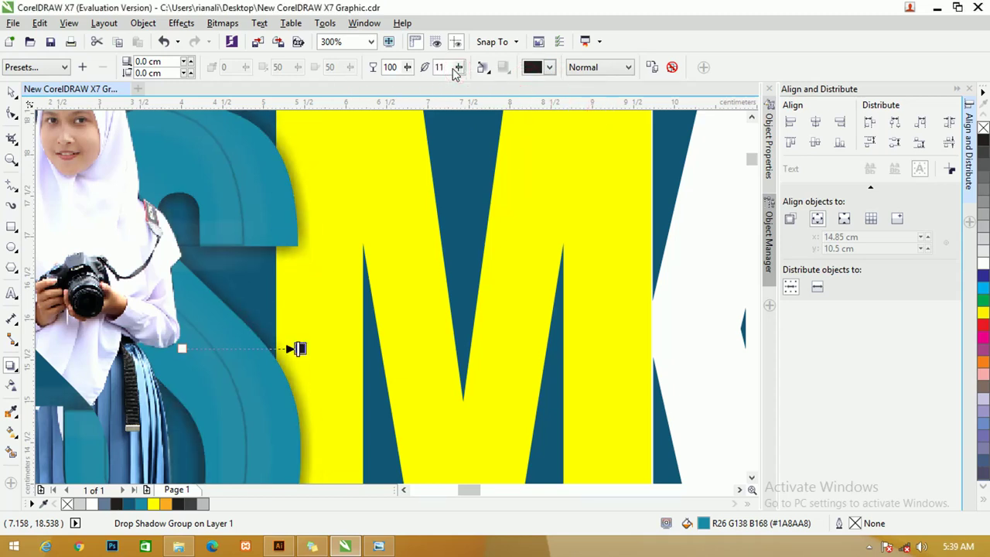
left_click(459, 71)
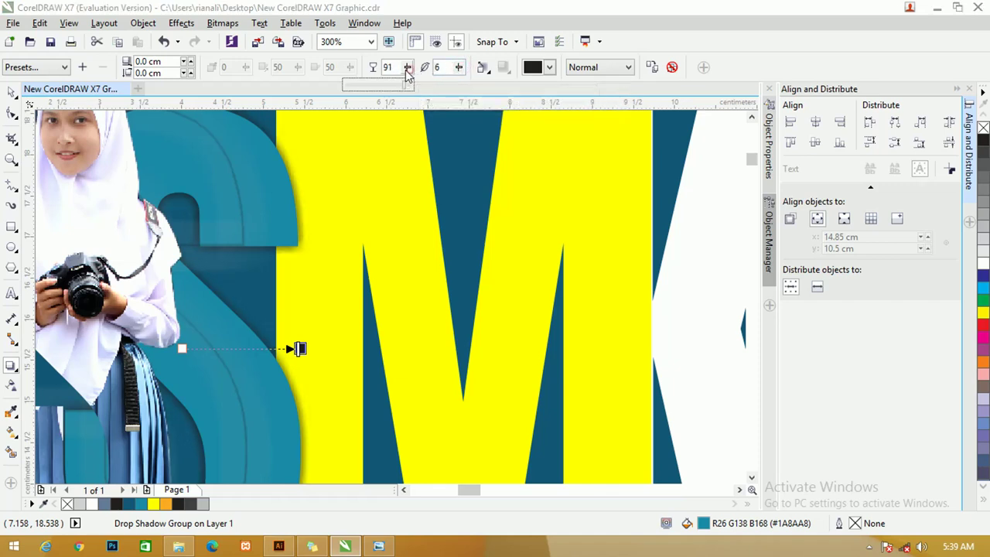
left_click_drag(407, 69, 402, 74)
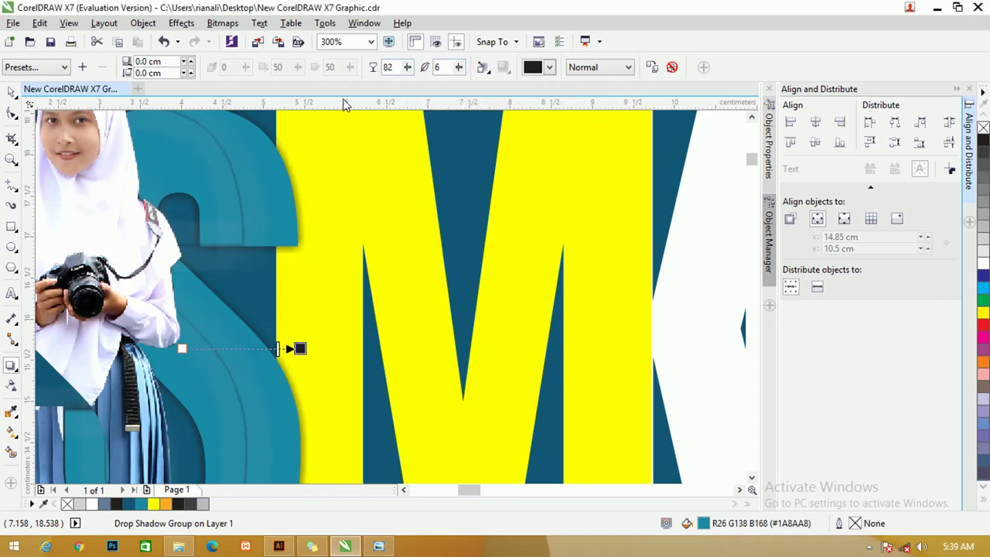
left_click_drag(403, 68, 402, 77)
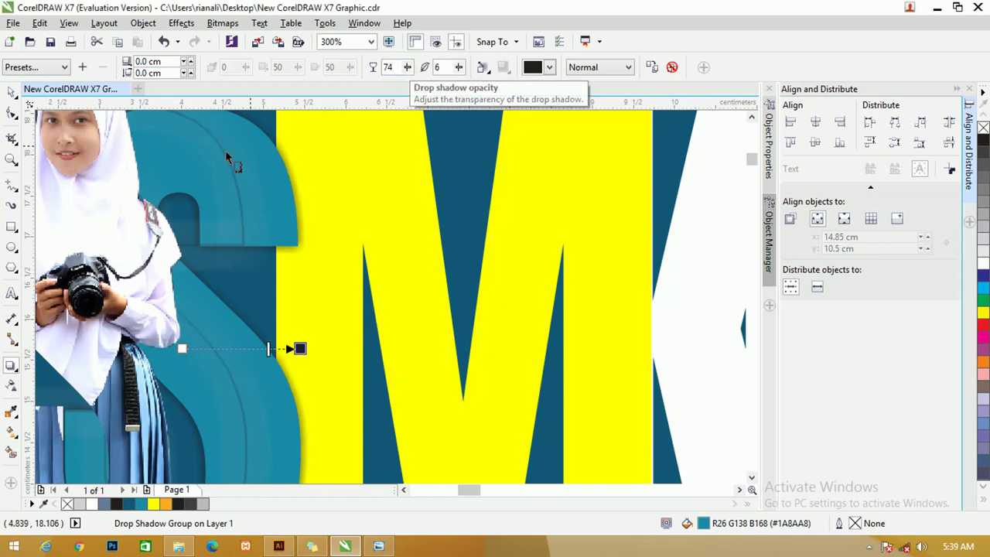
left_click(12, 91)
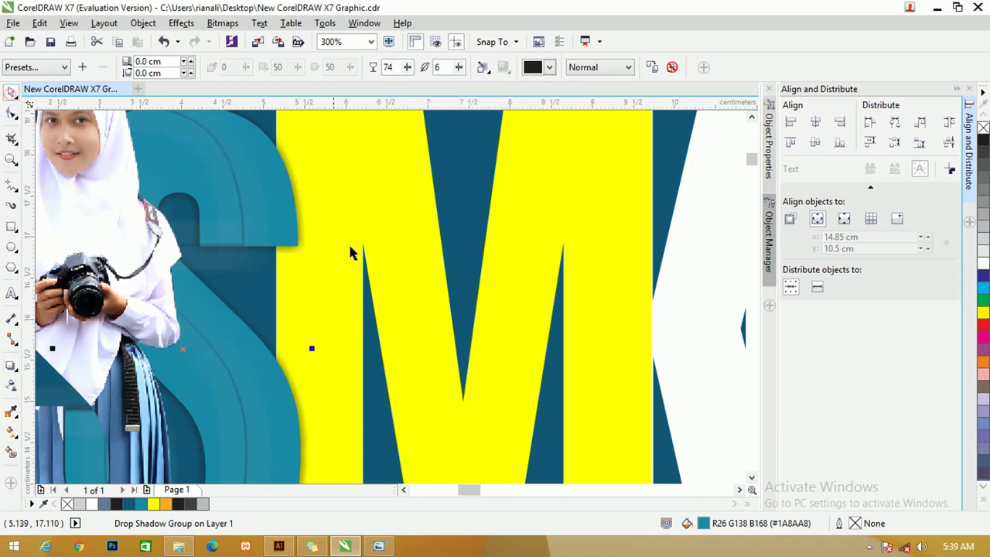
- Copy the drop shadow properties from the S artwork onto the yellow M, retrying the source pick until a shadow is applied
left_click(420, 203)
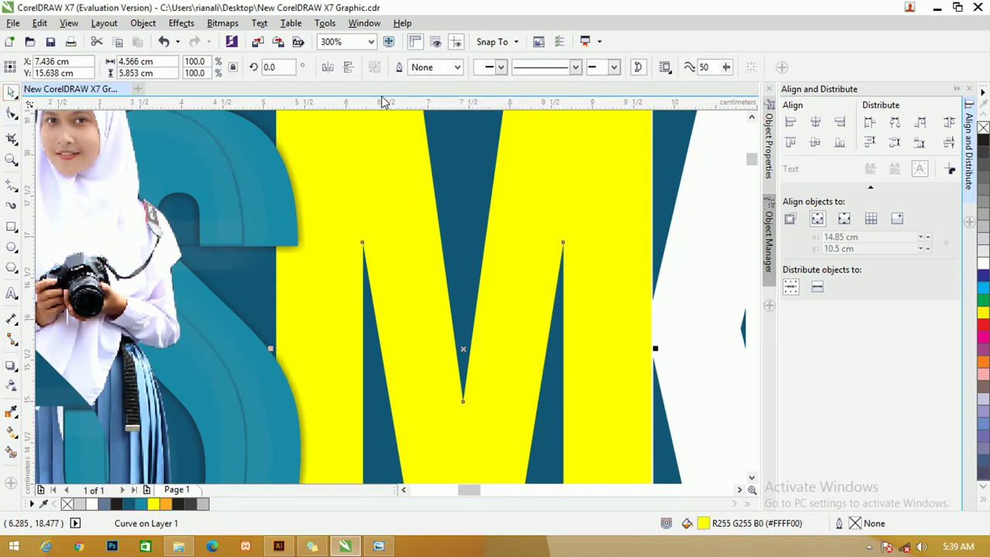
left_click(11, 365)
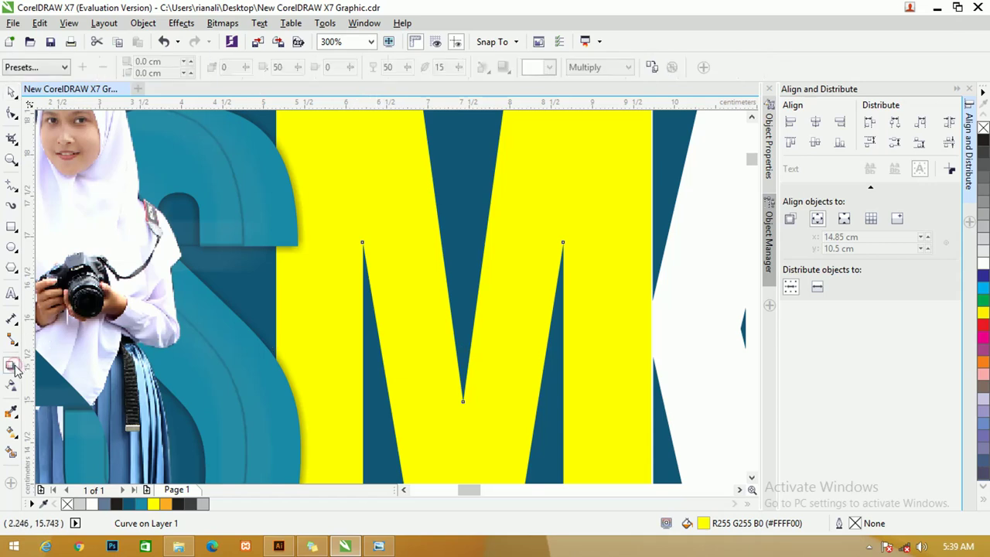
left_click(652, 67)
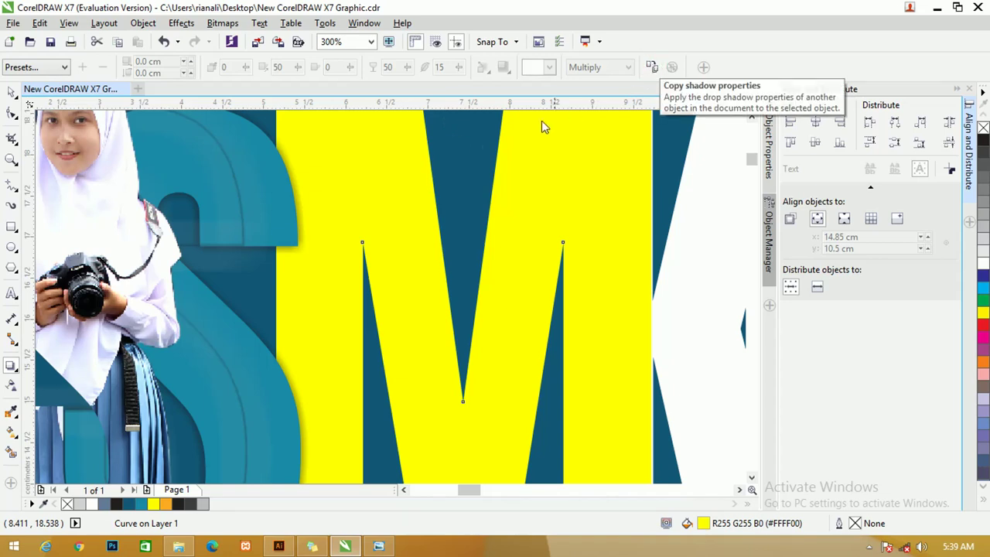
left_click(286, 175)
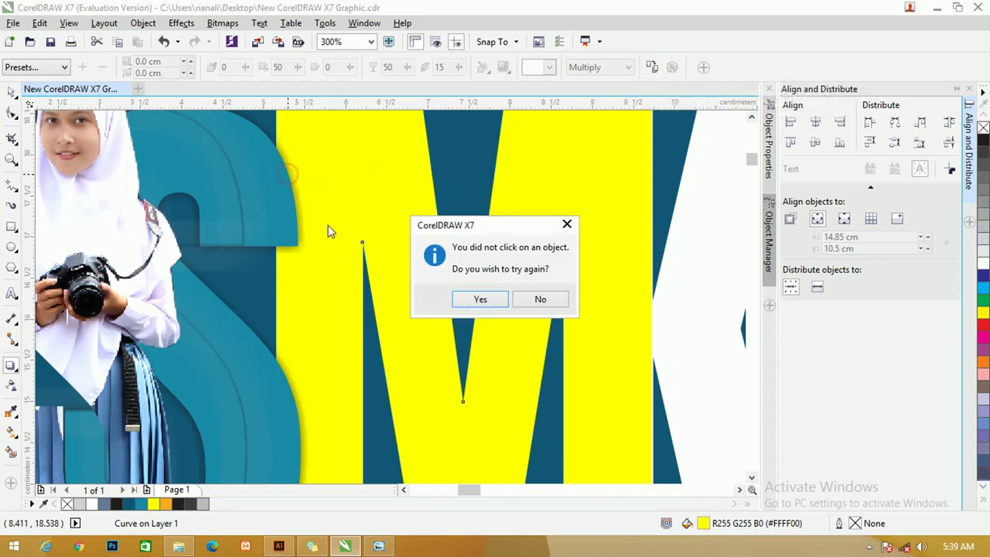
left_click(486, 301)
left_click(283, 239)
left_click(468, 300)
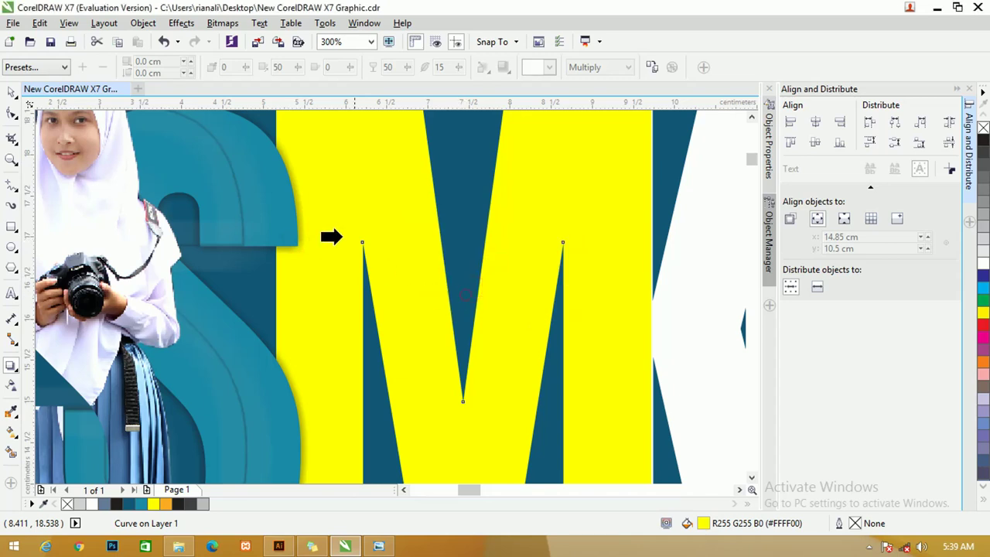
left_click(268, 163)
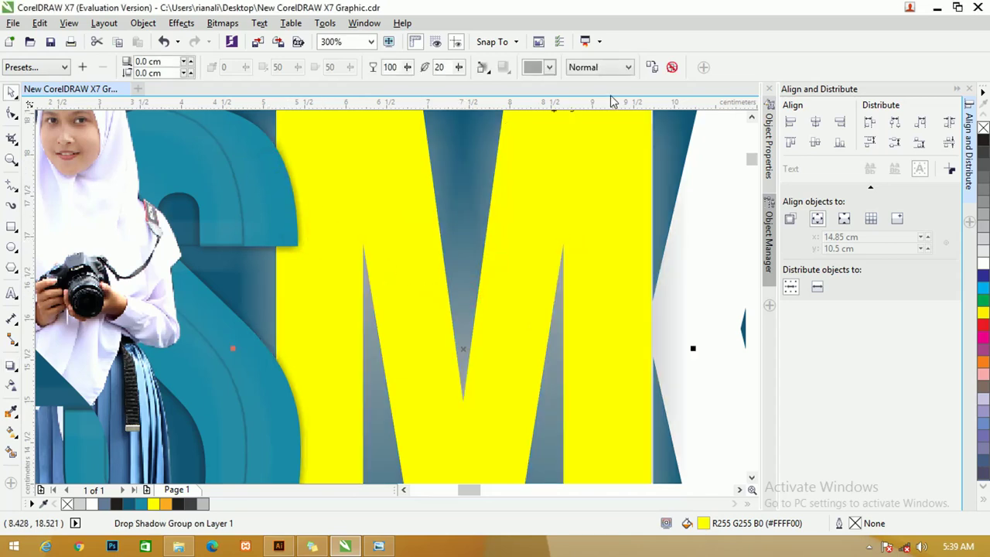
- Change the yellow M's shadow colour to black, its feathering to 7 and its opacity to 52
left_click(547, 68)
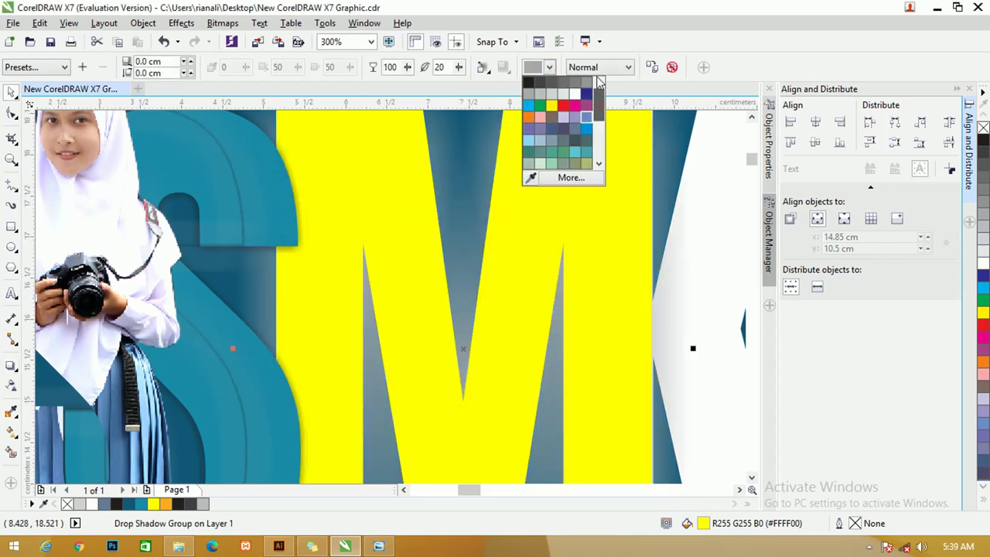
left_click(528, 81)
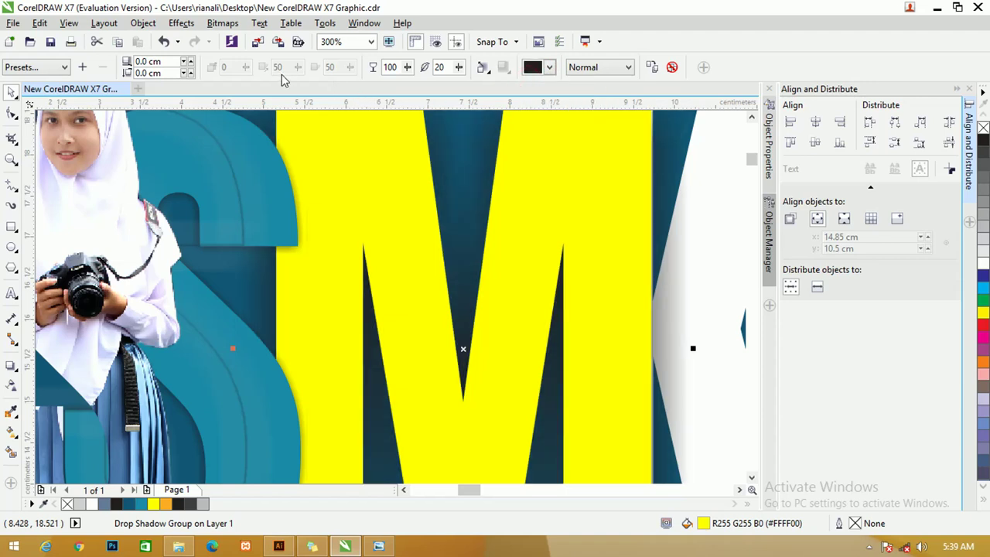
left_click_drag(458, 71, 460, 91)
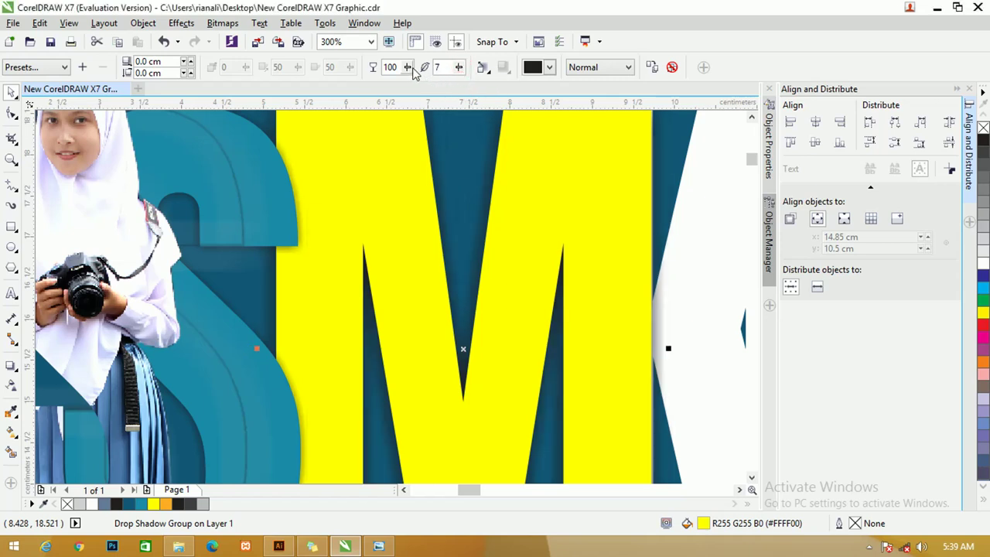
left_click_drag(413, 68, 399, 87)
left_click(12, 91)
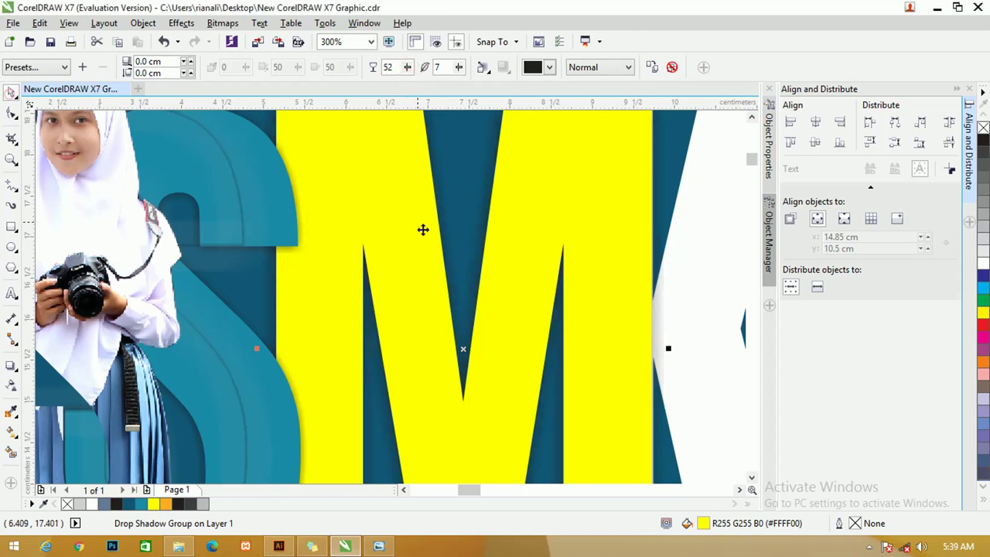
- Examine the yellow M's shadow up close along its edges and where it falls on the white K
scroll(392, 230, "down", 2)
key("Escape")
scroll(470, 205, "up", 2)
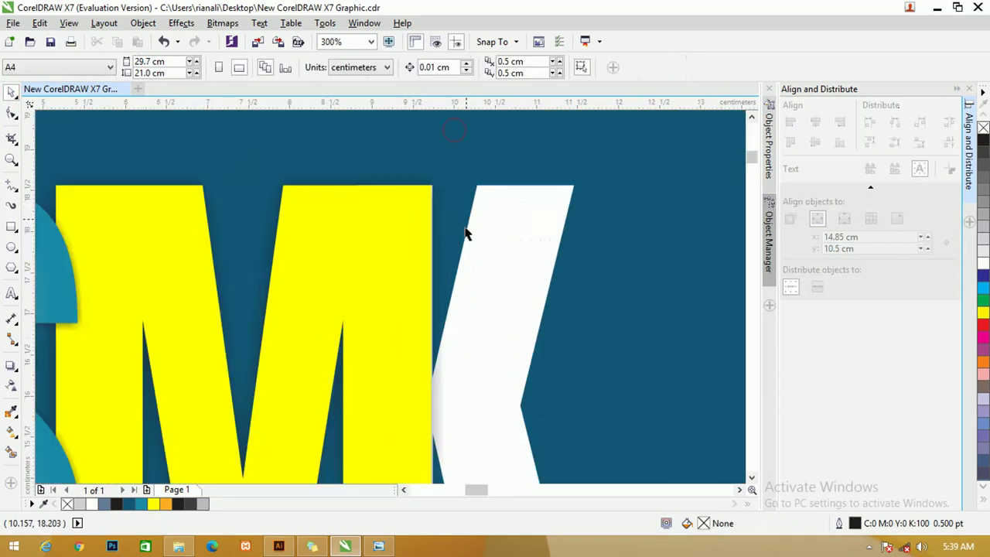
left_click(407, 232)
scroll(407, 235, "up", 1)
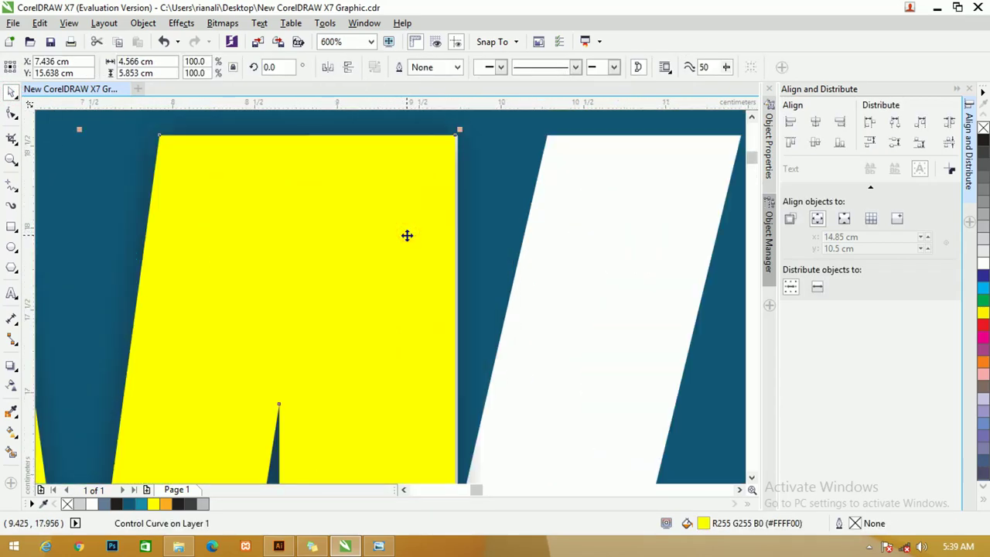
scroll(406, 235, "down", 2)
left_click(448, 248)
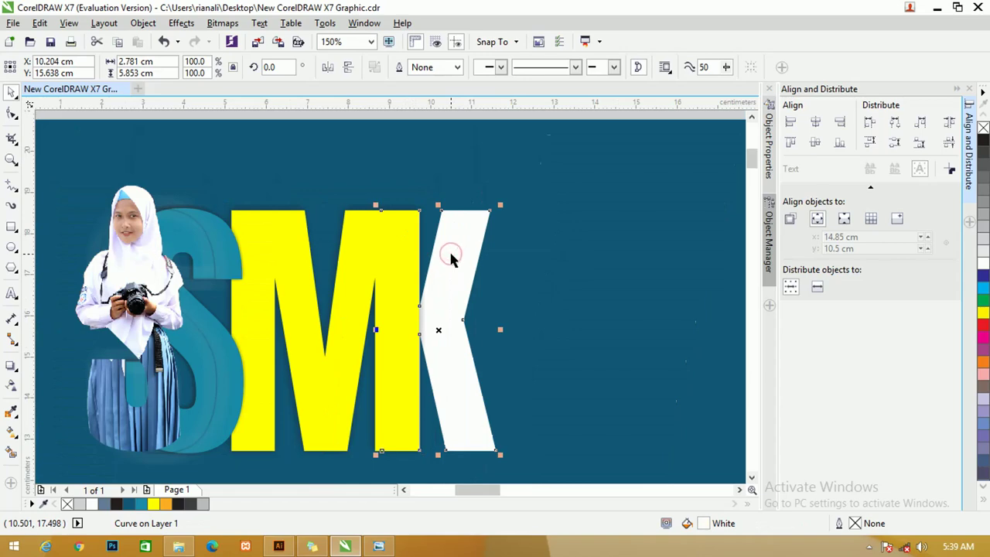
left_click(392, 230)
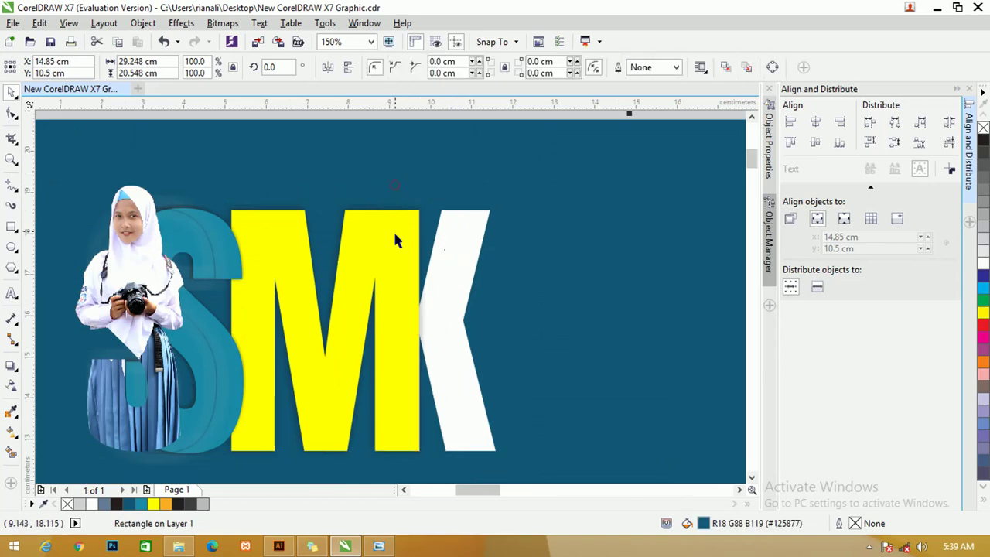
scroll(393, 232, "up", 2)
scroll(394, 240, "down", 2)
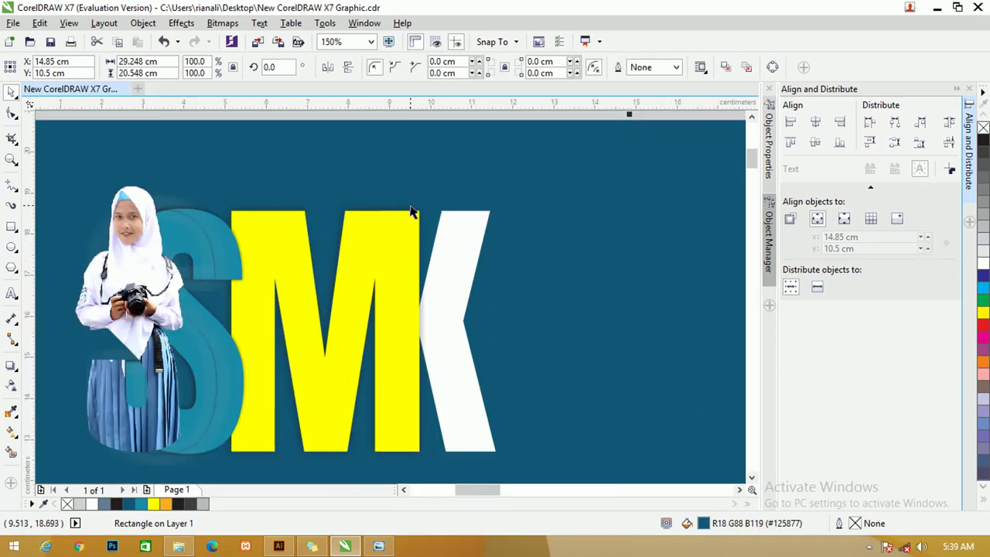
- Set the horizontal offset of the yellow M's drop shadow to 0.2 cm
left_click(411, 206)
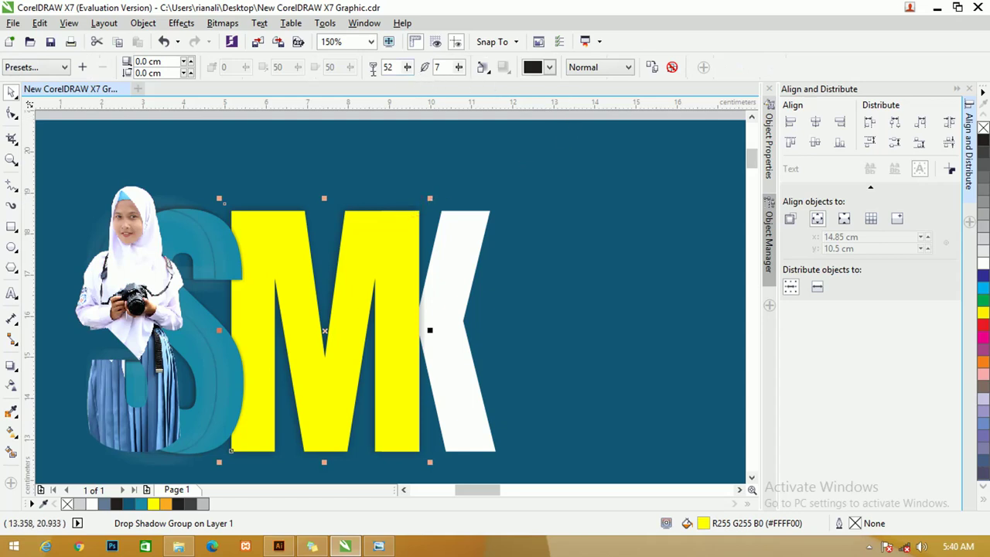
left_click(188, 62)
left_click(188, 62)
left_click(188, 62)
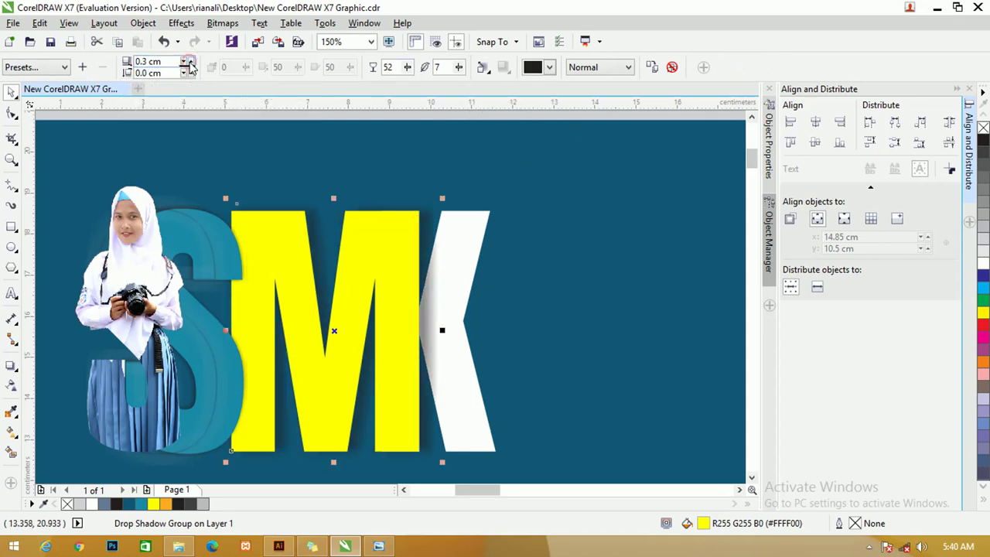
left_click(184, 62)
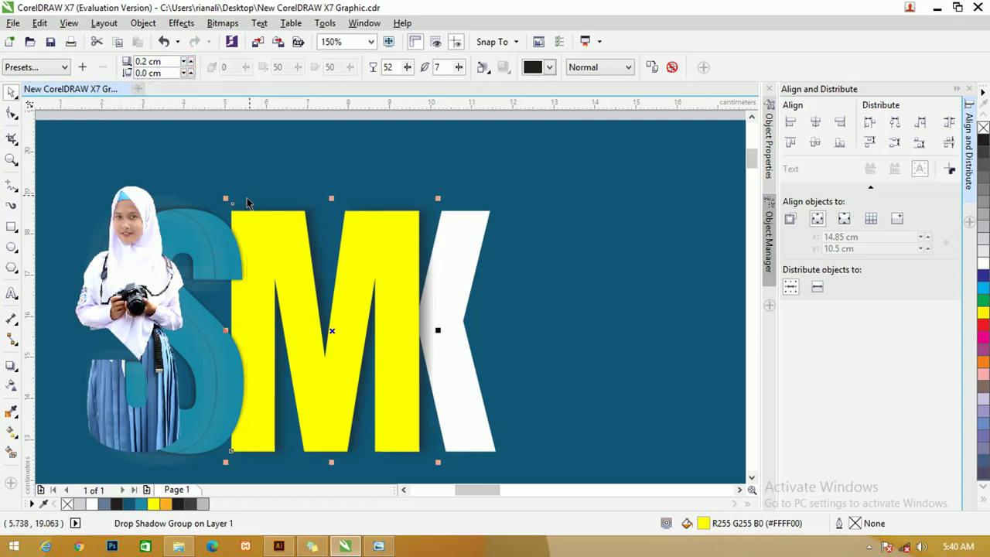
- Shift the photo-filled S aside and align the outline bitmap over the teal S at X 4.022 cm, Y 15.623 cm
left_click(164, 149)
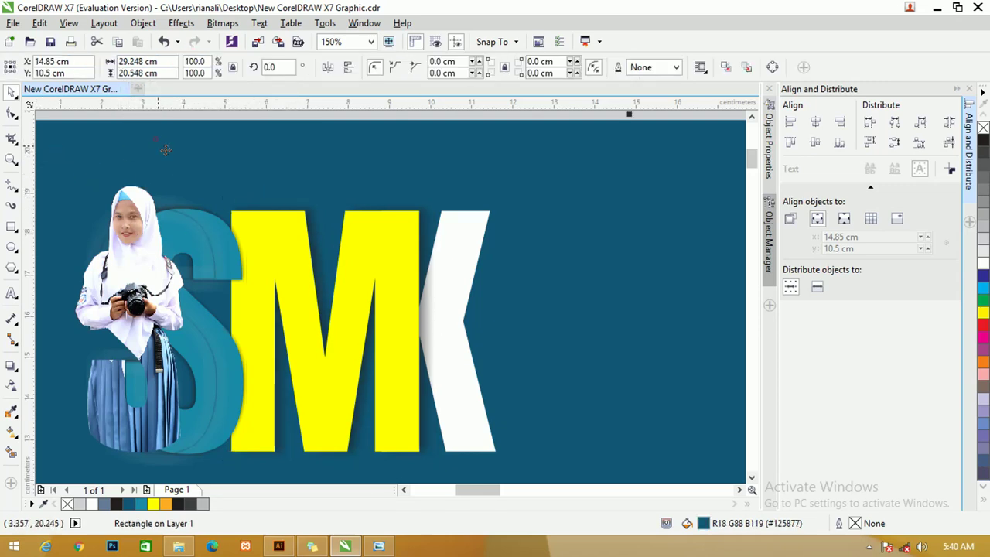
scroll(224, 235, "up", 2)
left_click(177, 224)
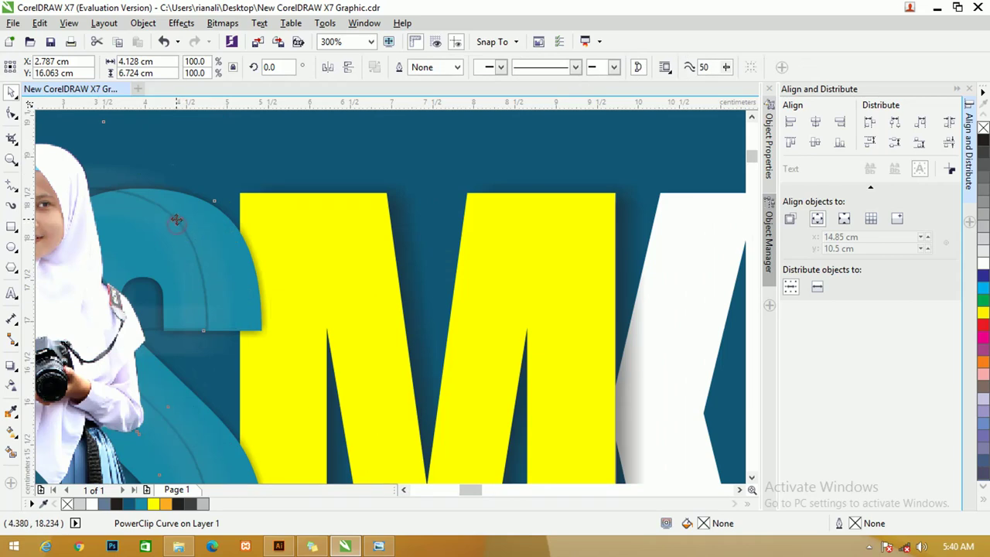
left_click_drag(188, 220, 161, 221)
left_click(203, 282, "ctrl")
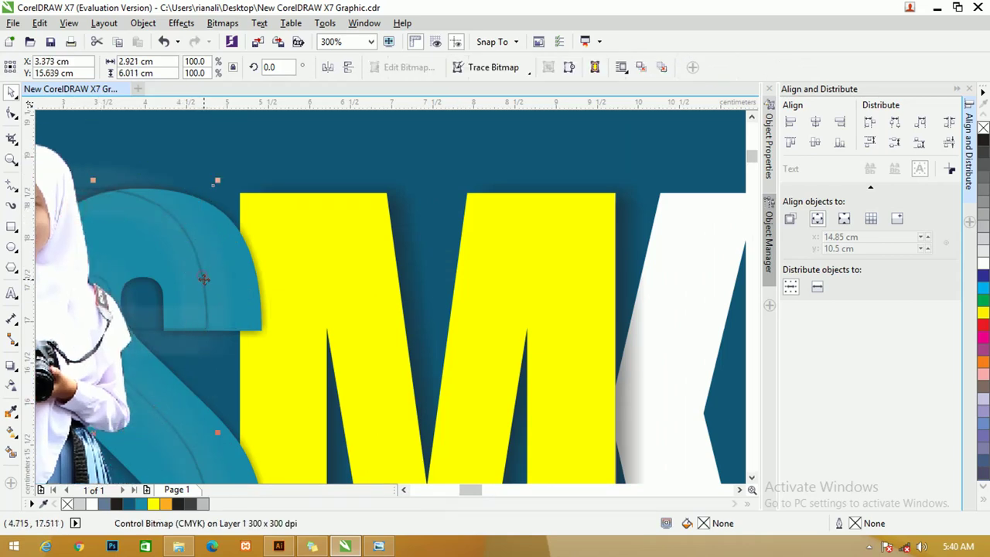
left_click_drag(203, 283, 243, 283)
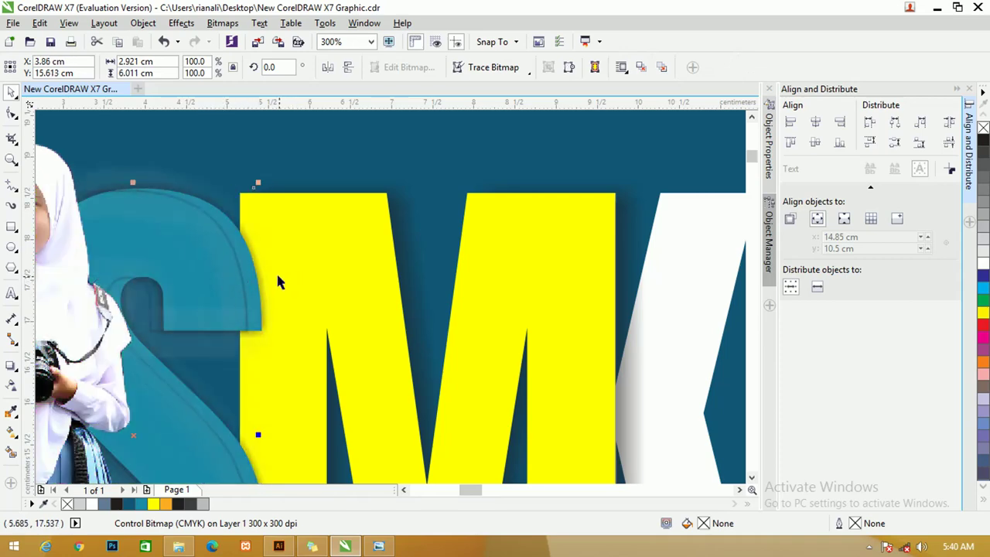
key("Escape")
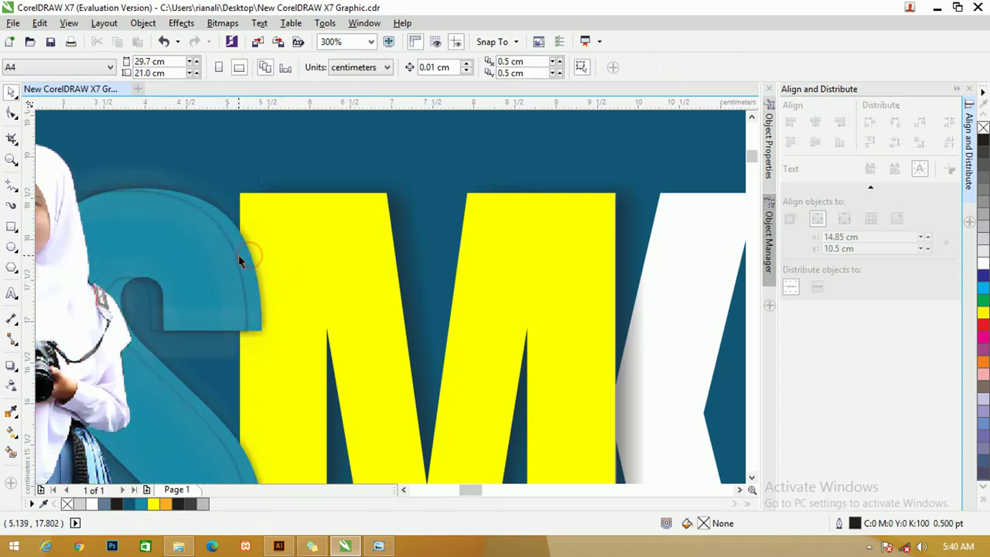
left_click(236, 255, "ctrl")
left_click_drag(235, 255, 249, 253)
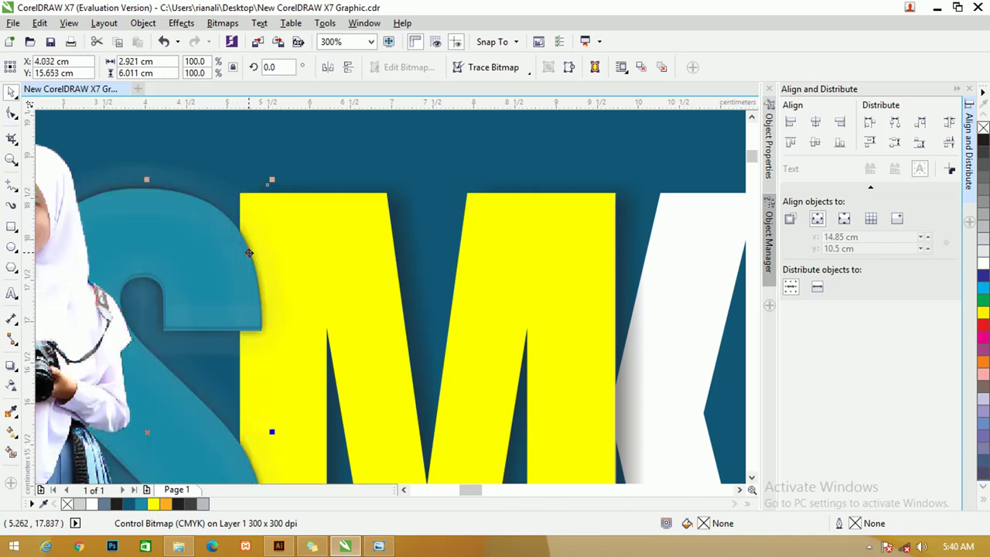
key("Left")
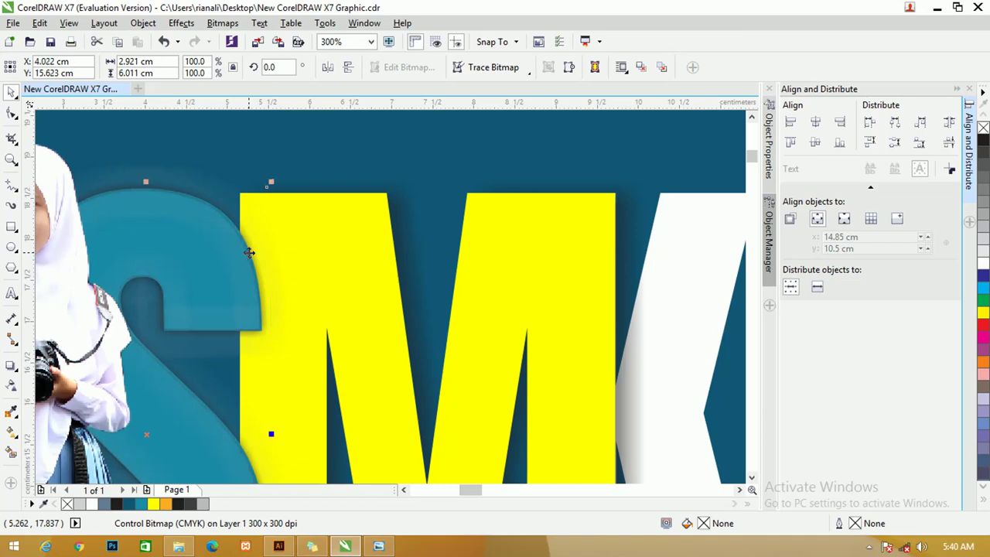
- Move the photo-filled S back over the teal S and fine-tune its position to X 3.961 cm, Y 16.023 cm
scroll(250, 247, "down", 3)
left_click(161, 170)
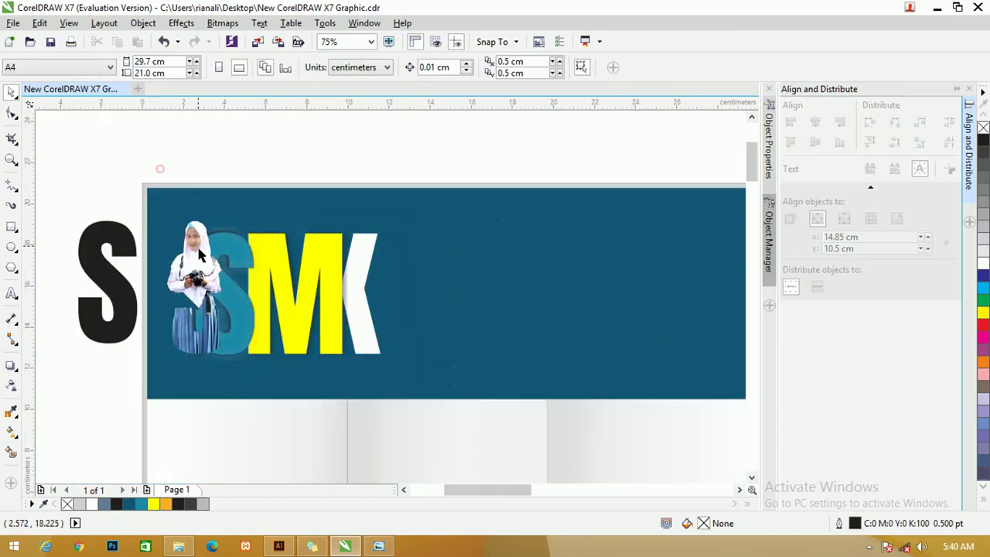
scroll(195, 247, "up", 1)
left_click(199, 258)
scroll(199, 258, "up", 1)
left_click_drag(220, 261, 253, 264)
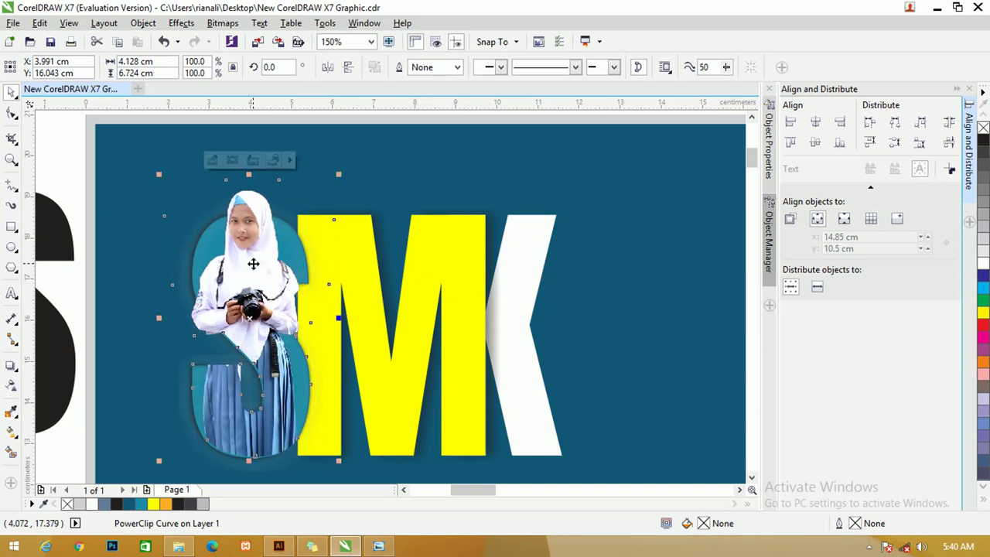
left_click_drag(253, 263, 253, 263)
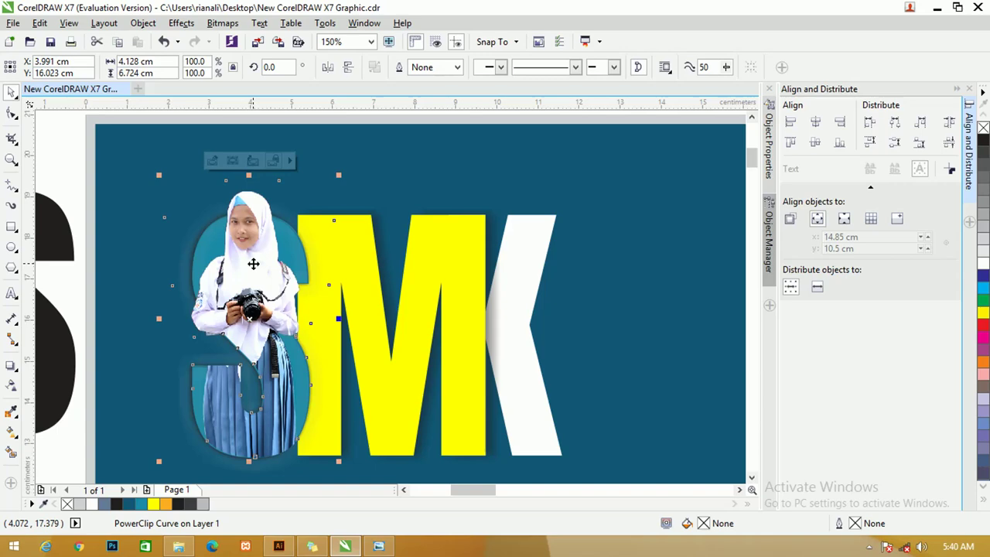
scroll(252, 263, "up", 3)
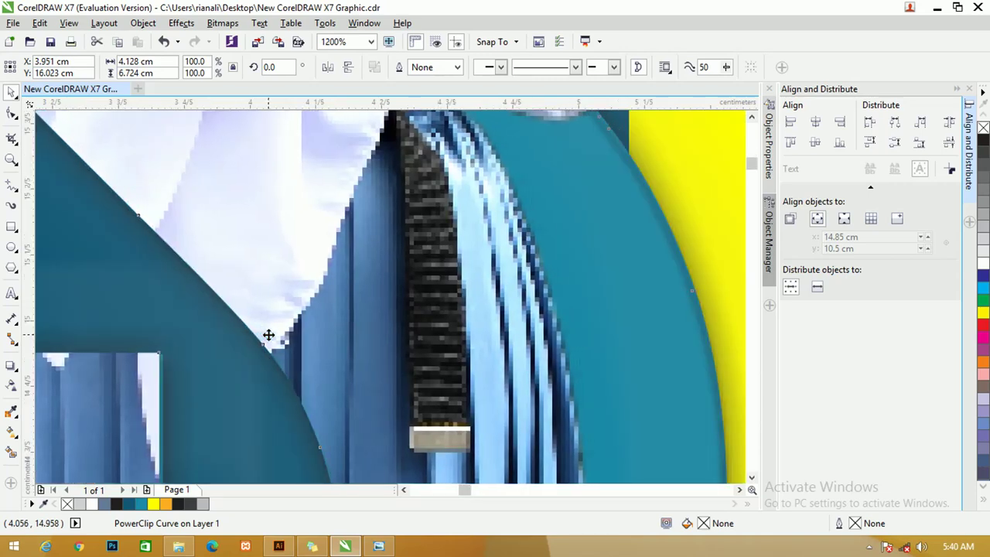
key("Right")
scroll(273, 325, "down", 4)
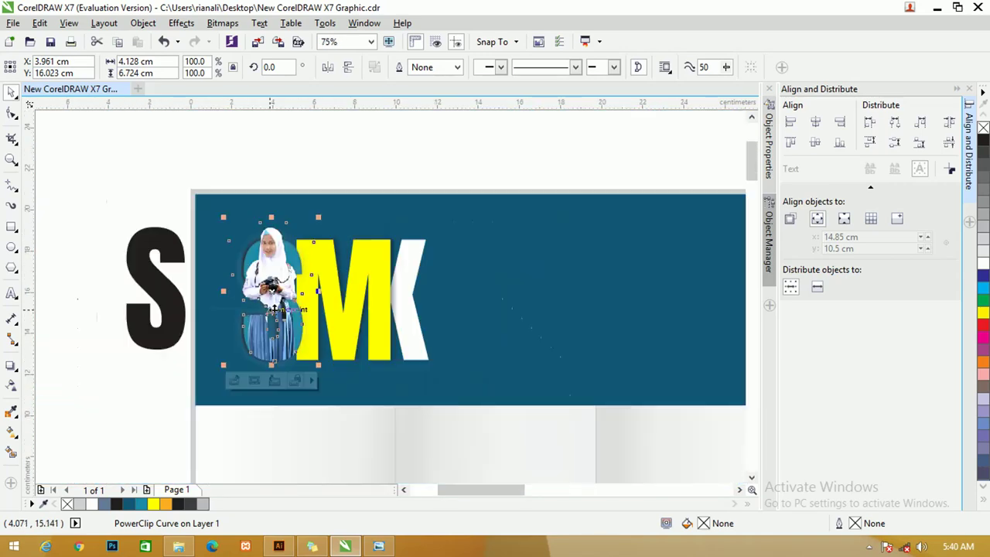
left_click(321, 155)
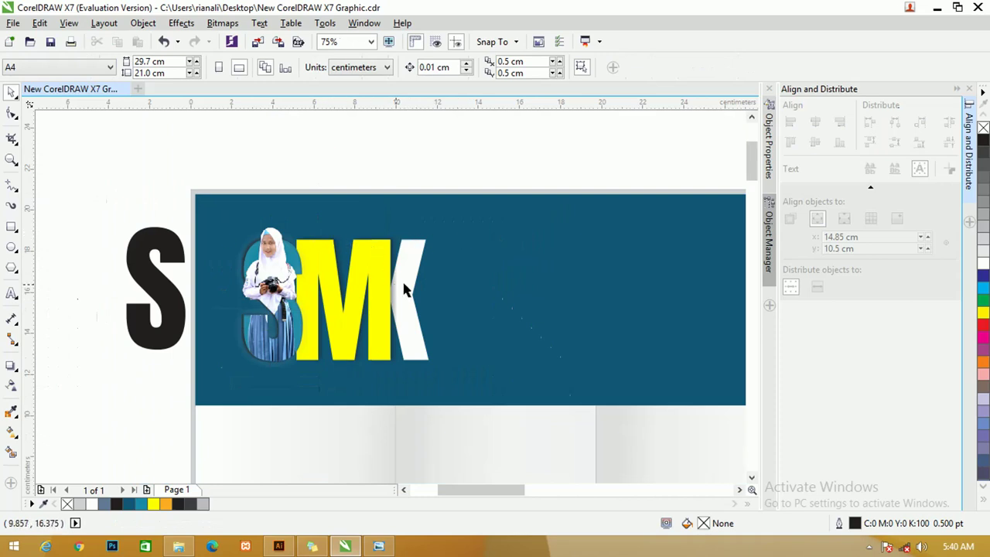
- Make a shorter copy of the dark blue background rectangle, about 10.55 cm high, anchored at its bottom edge and leaving the original in place
scroll(404, 287, "down", 1)
key("z")
left_click_drag(303, 309, 638, 374)
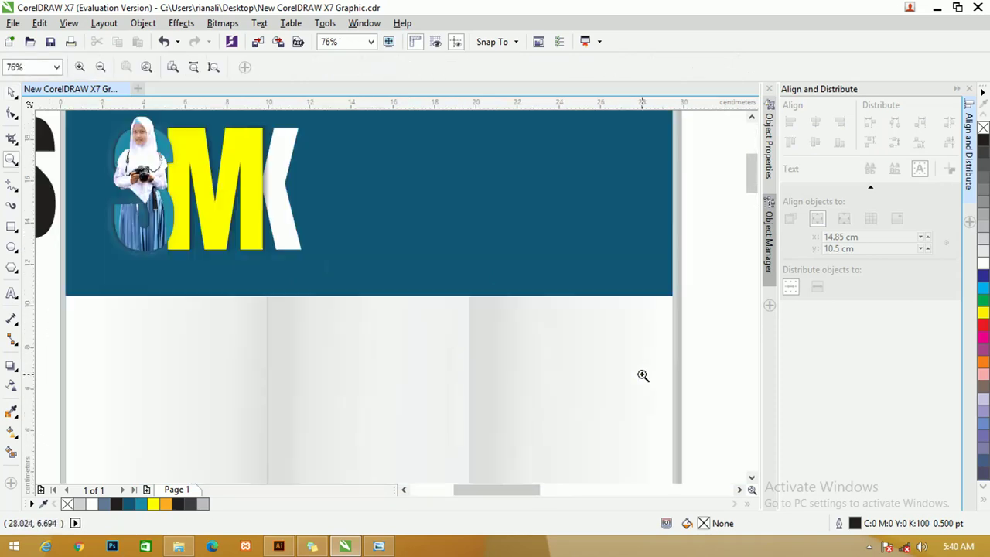
left_click(11, 91)
left_click(420, 145)
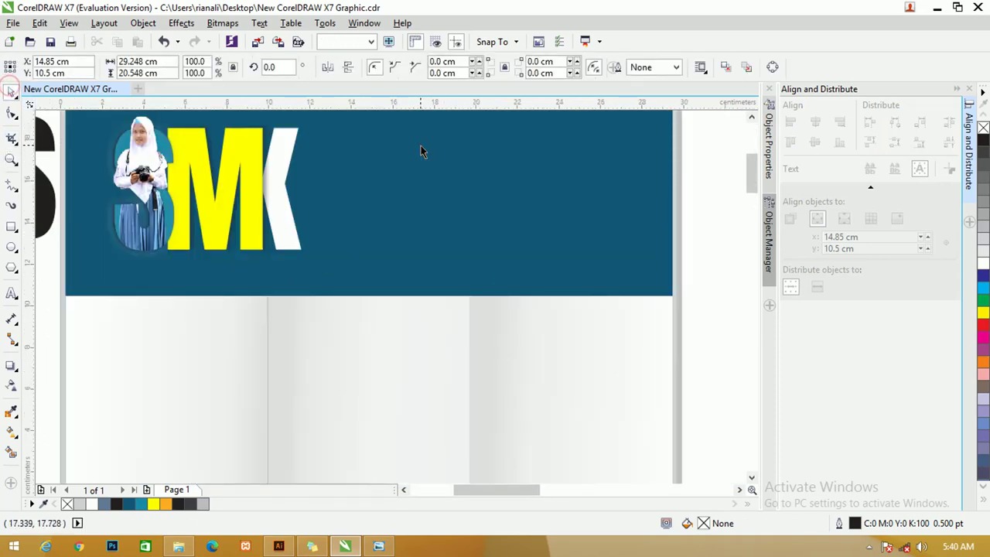
left_click_drag(754, 176, 753, 168)
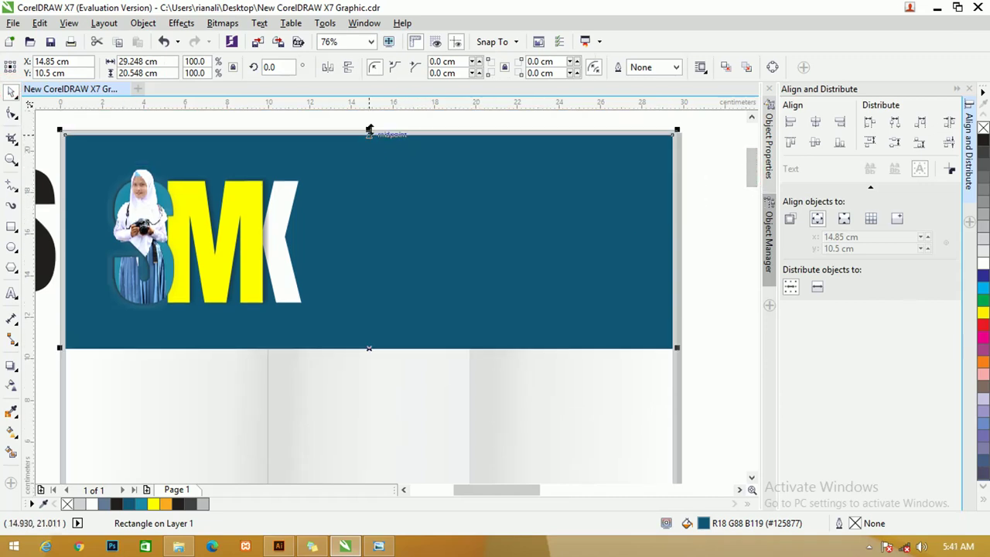
left_click_drag(369, 130, 355, 337)
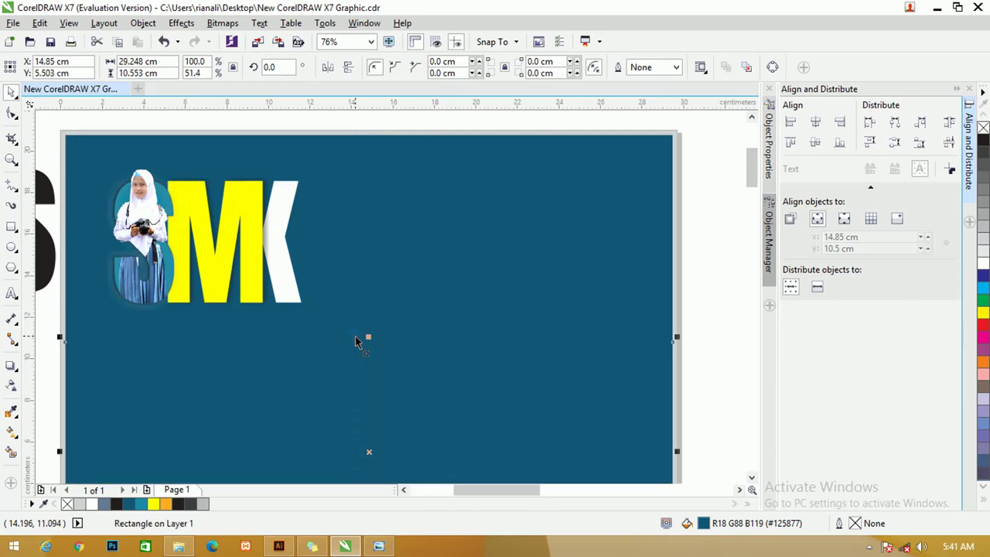
- Shrink the copied dark blue rectangle to a strip about 0.28 cm high along the header's lower edge and fill it orange (#FCAD23)
scroll(355, 336, "down", 3)
scroll(391, 310, "up", 1)
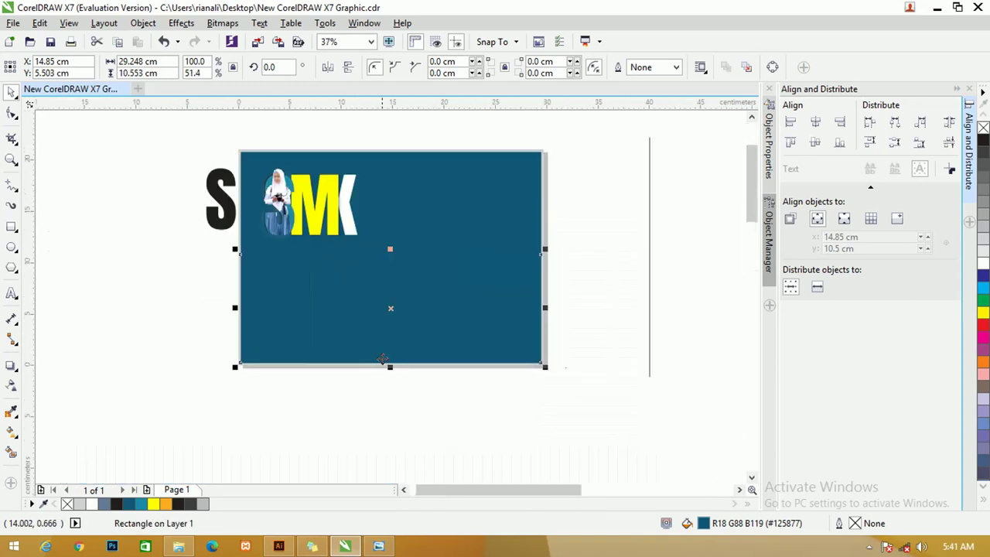
left_click_drag(390, 366, 400, 249)
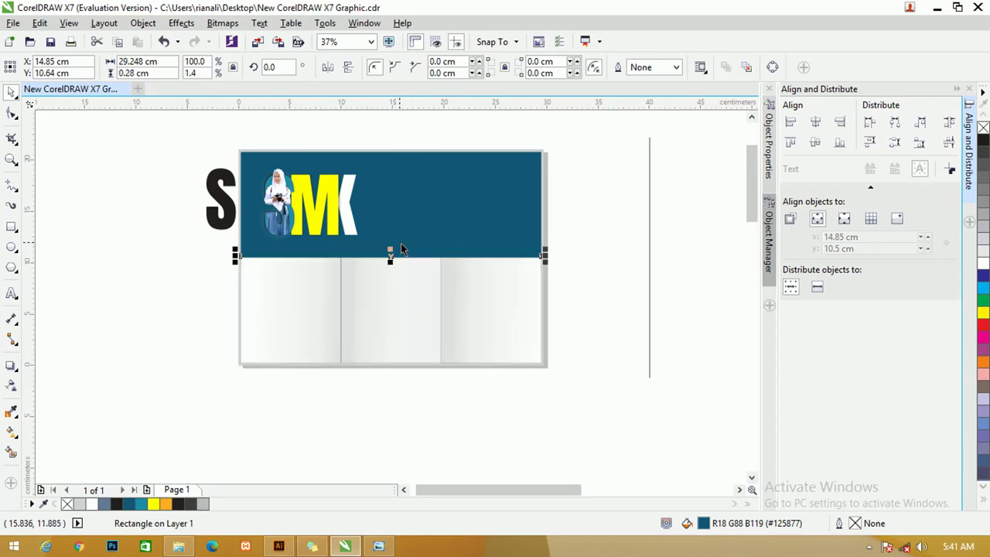
left_click(166, 503)
scroll(389, 248, "up", 2)
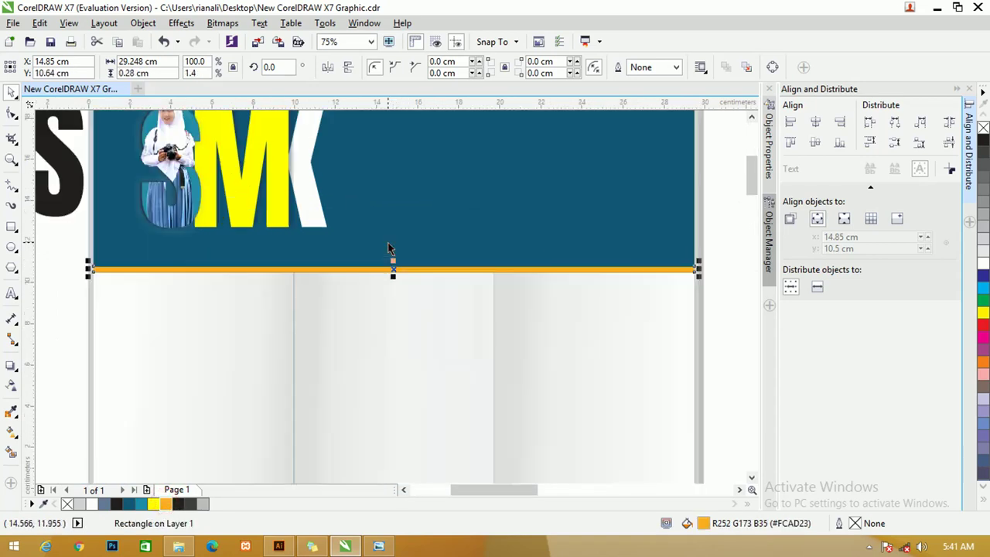
- Extend the orange strip upward to a height of about 0.39 cm
scroll(402, 301, "up", 1)
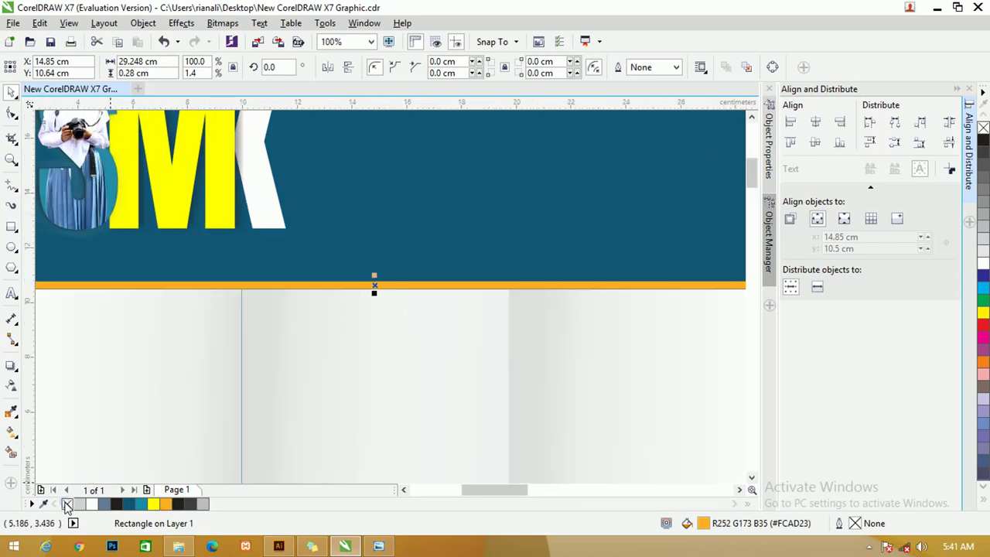
left_click(302, 334)
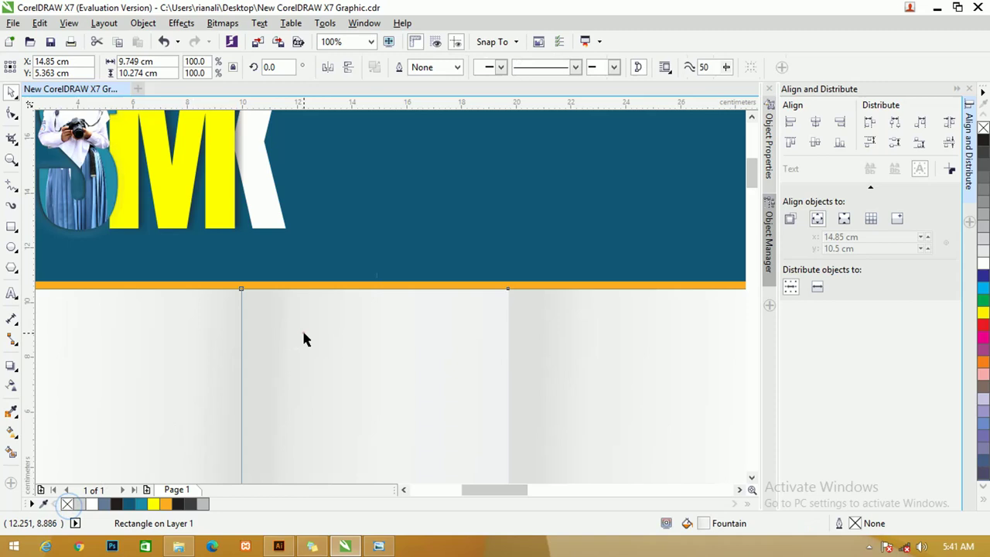
left_click(305, 284)
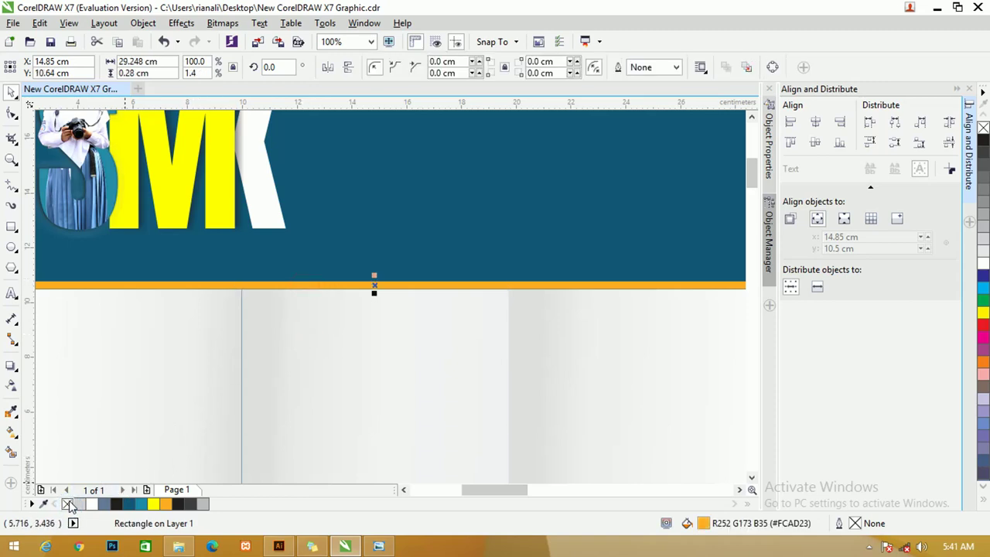
scroll(403, 263, "up", 3)
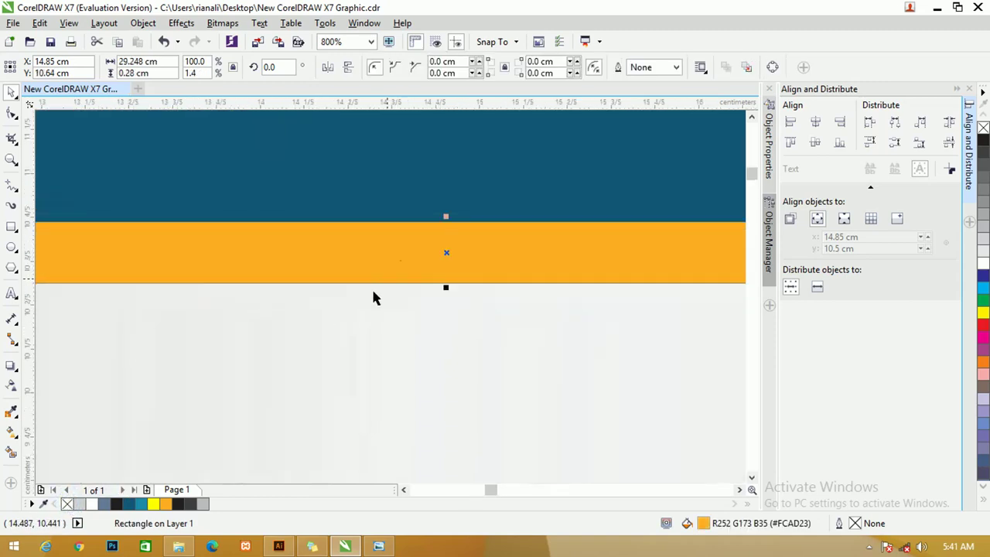
left_click_drag(446, 220, 445, 196)
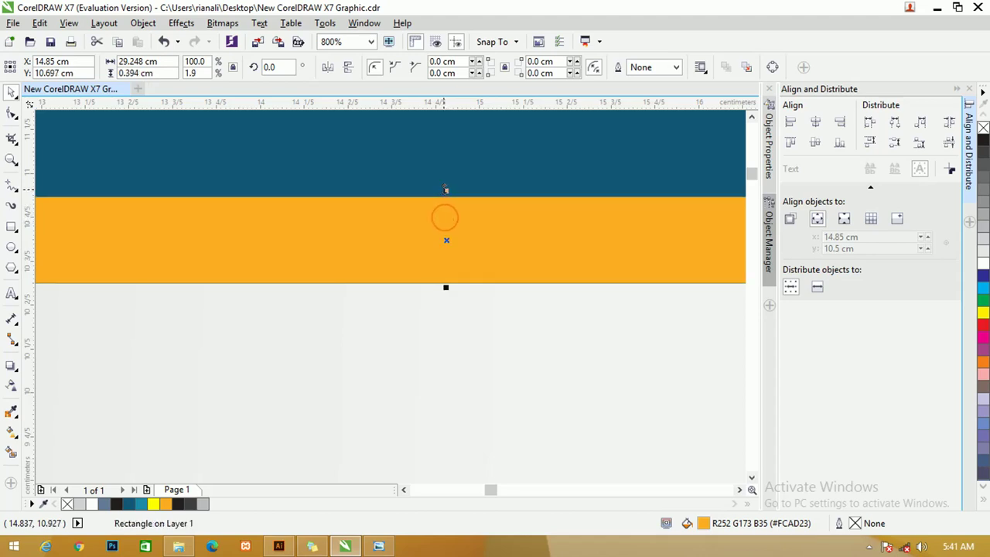
- Make a 14.624 cm wide copy over the strip's left half and apply a linear horizontal fountain fill with an orange end color
scroll(443, 193, "down", 4)
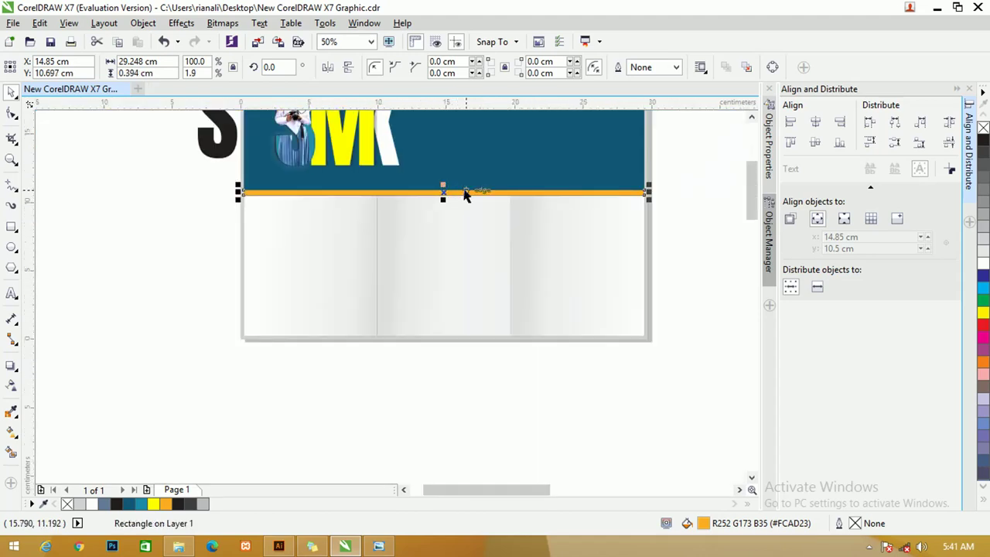
left_click_drag(647, 194, 446, 193)
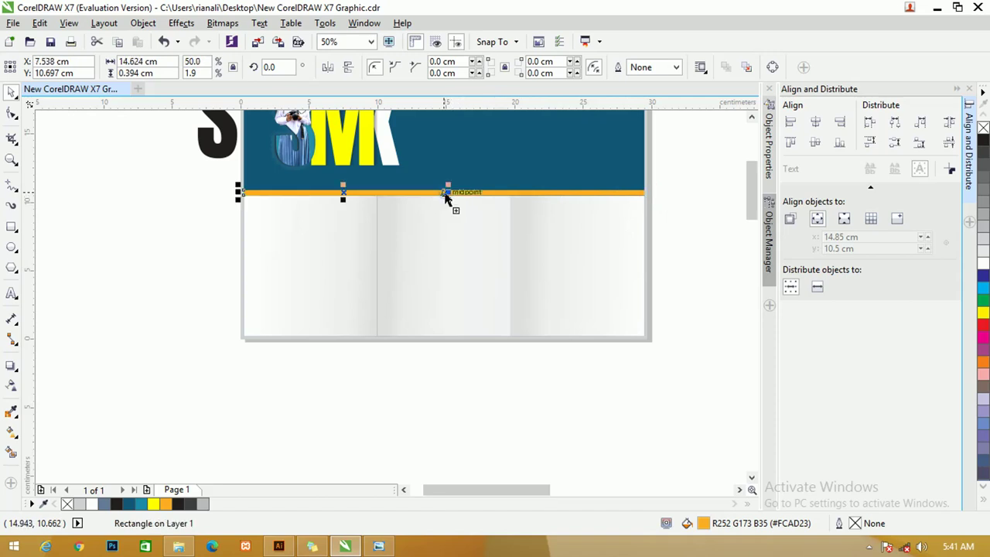
left_click(13, 433)
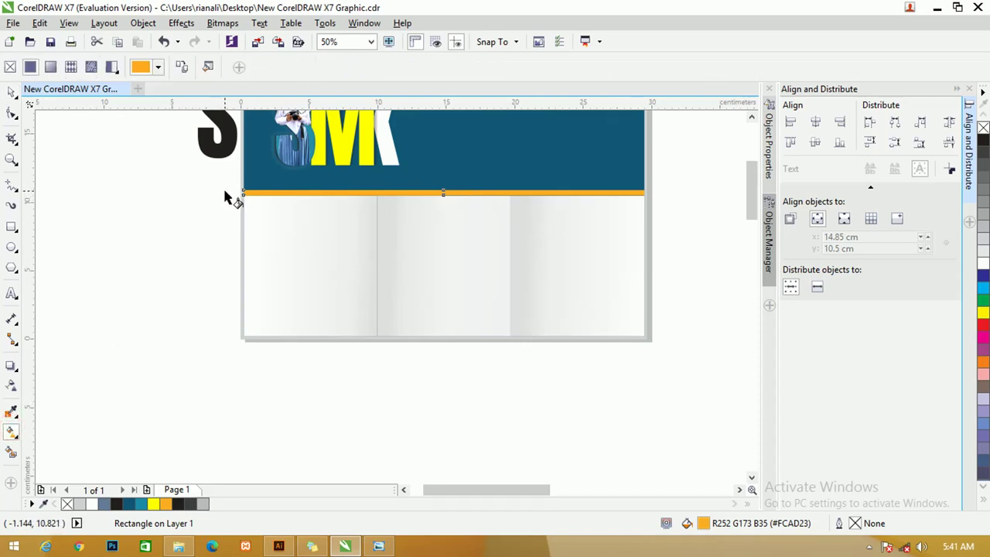
left_click_drag(228, 188, 416, 191)
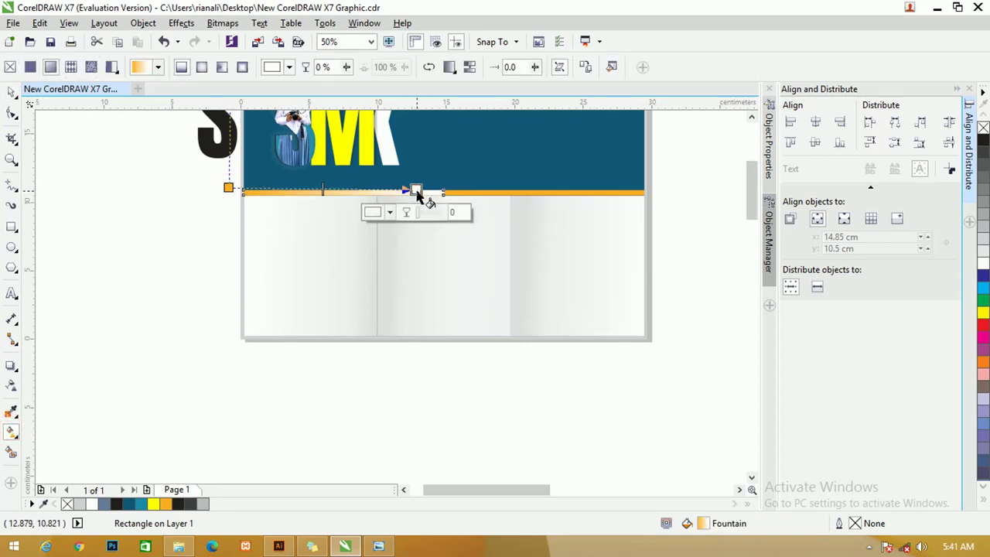
left_click(167, 504)
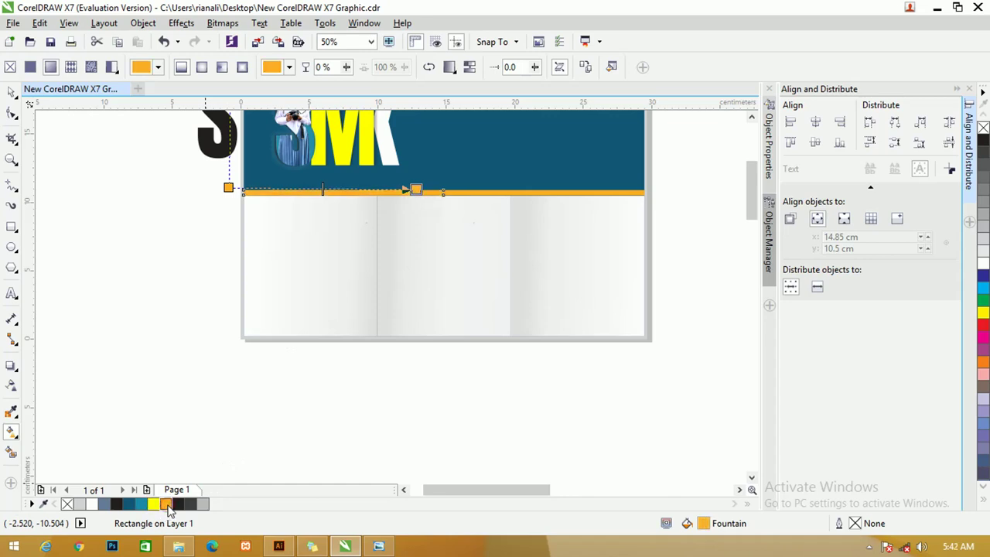
- Set the gradient's start color to yellow, level its direction, and reverse the fill so it runs from orange to yellow
left_click(230, 185)
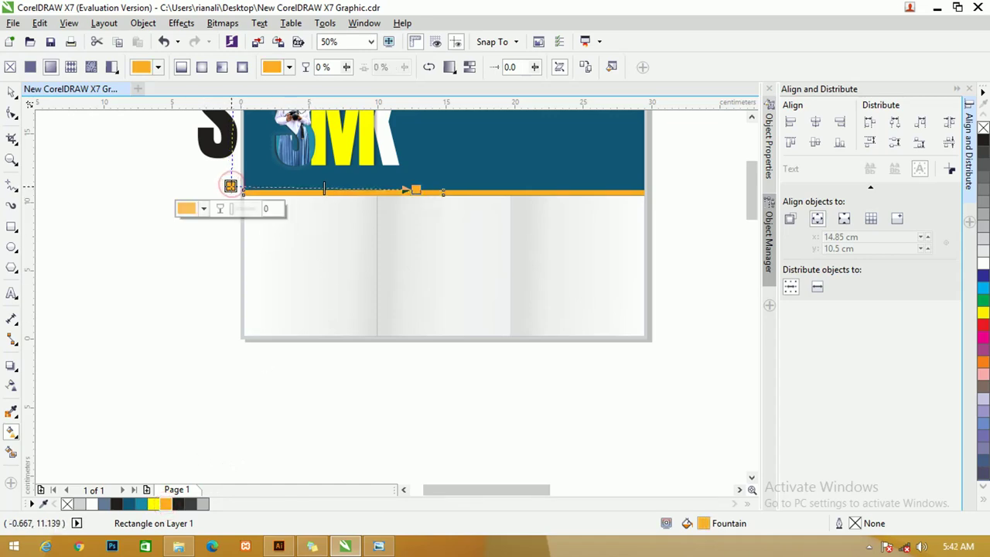
left_click(153, 504)
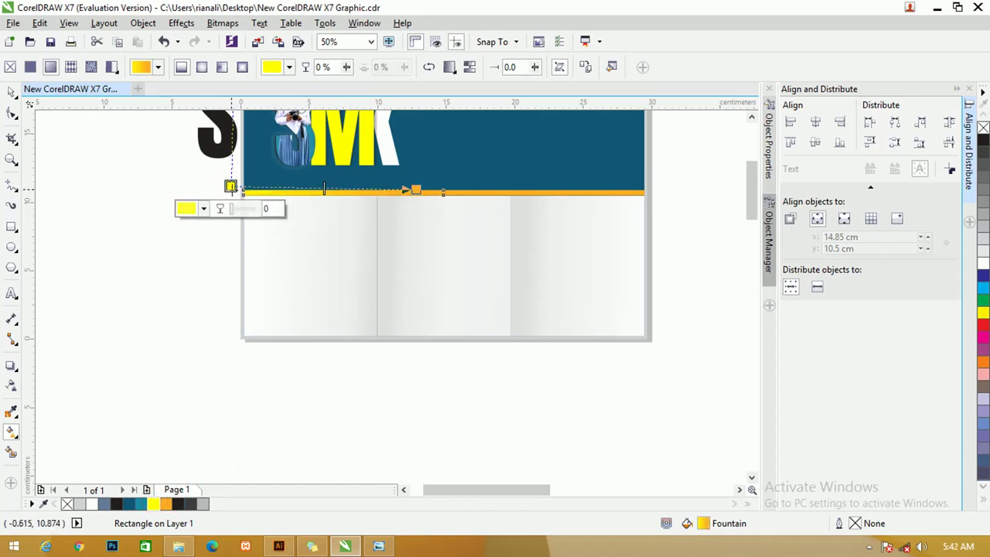
mouse_move(230, 185)
left_mouse_down()
mouse_move(239, 193)
mouse_move(230, 189)
left_mouse_up()
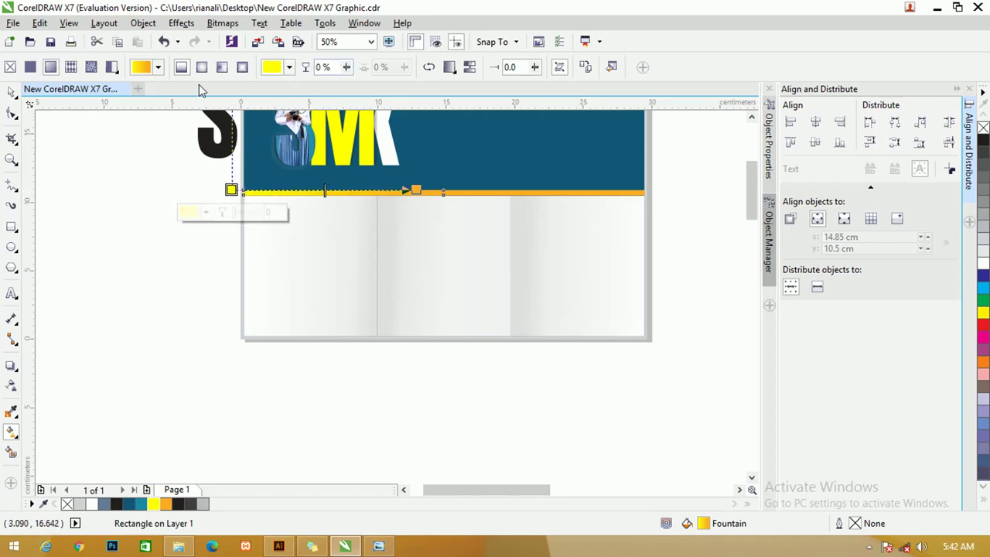
left_click(429, 68)
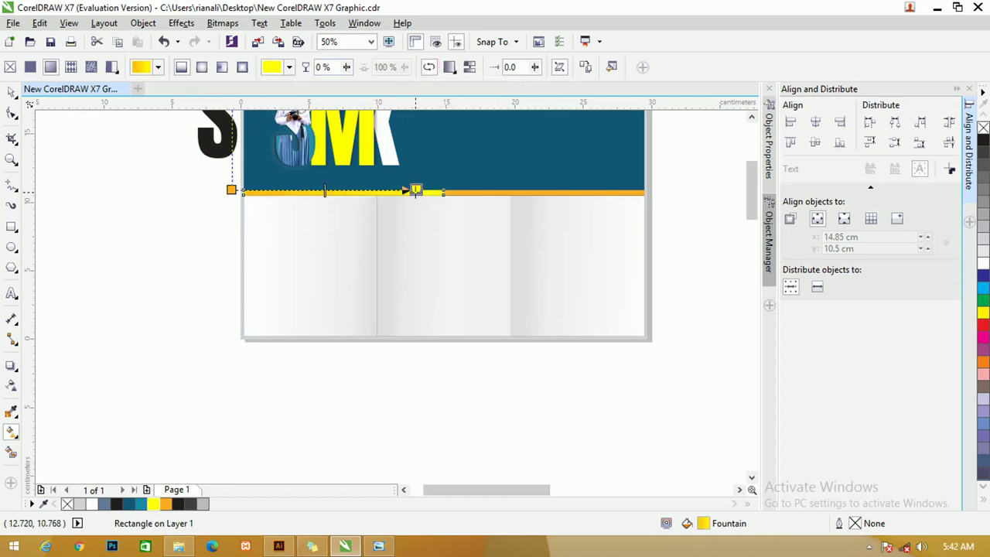
- Change the yellow end of the half strip's gradient to golden yellow #FFD900
left_click(416, 190)
left_click(391, 212)
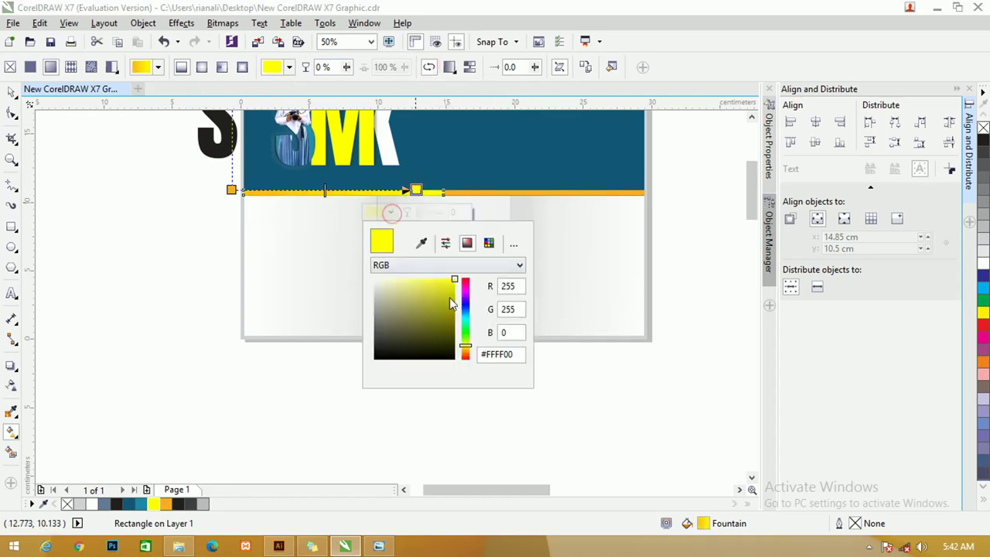
left_click_drag(455, 284, 456, 292)
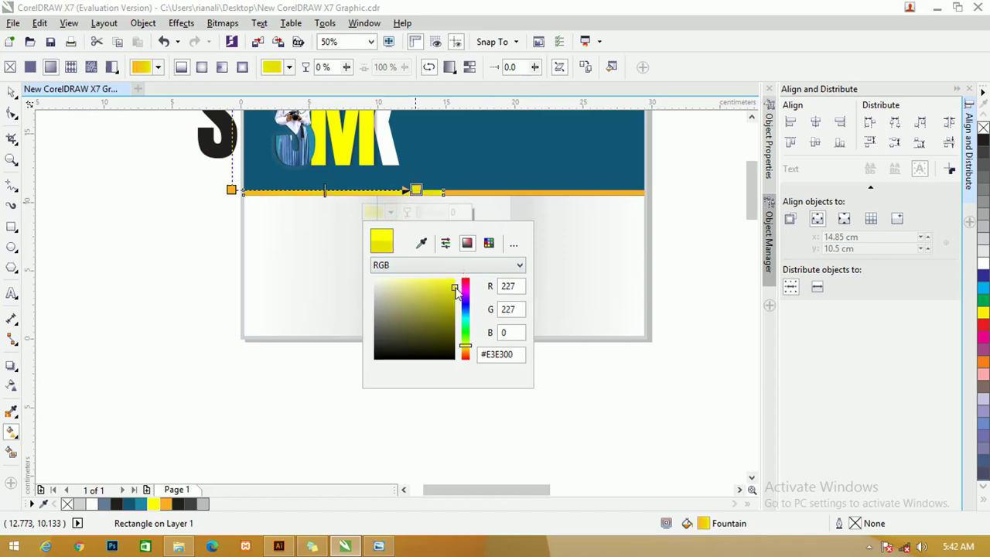
left_click(454, 280)
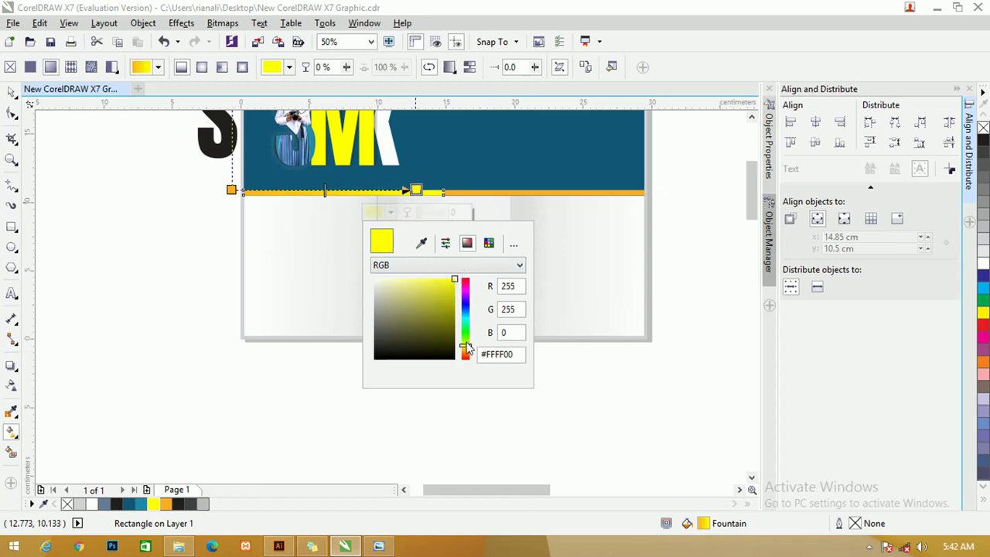
left_click_drag(467, 347, 468, 353)
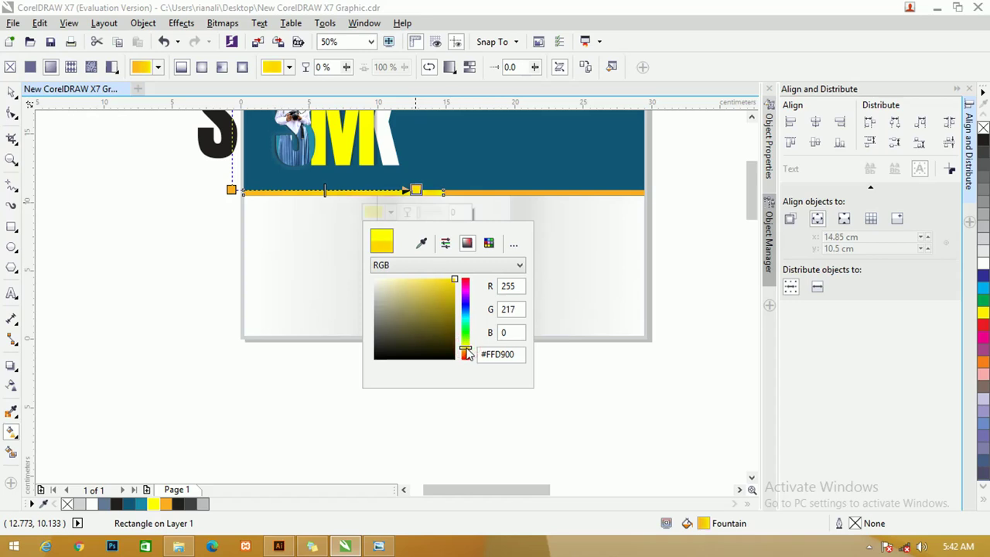
left_click(12, 92)
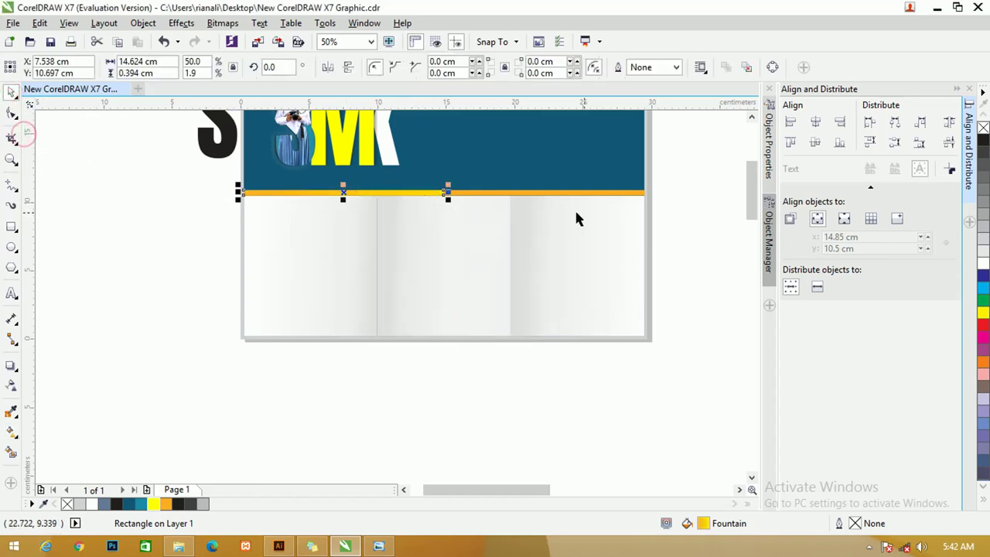
- Copy the half strip's gradient fill onto the full-width orange strip and move its orange start point to the strip's middle
left_click(669, 177)
scroll(464, 186, "up", 2)
left_click(413, 223)
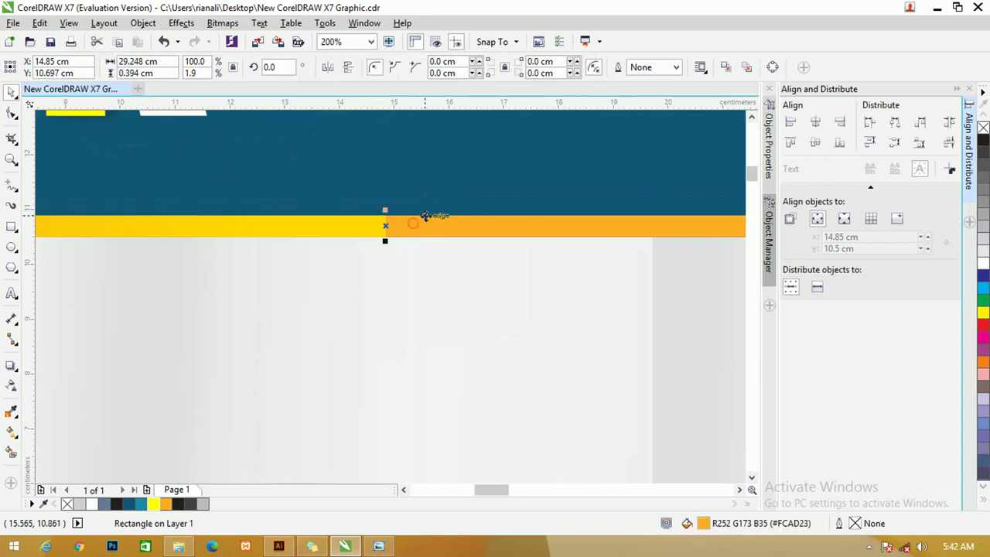
scroll(426, 214, "down", 2)
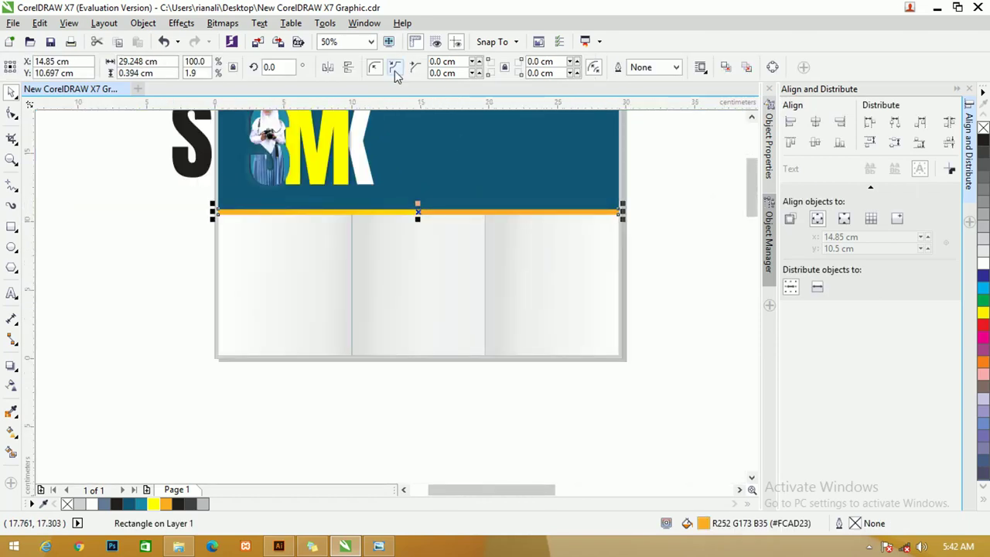
left_click(13, 432)
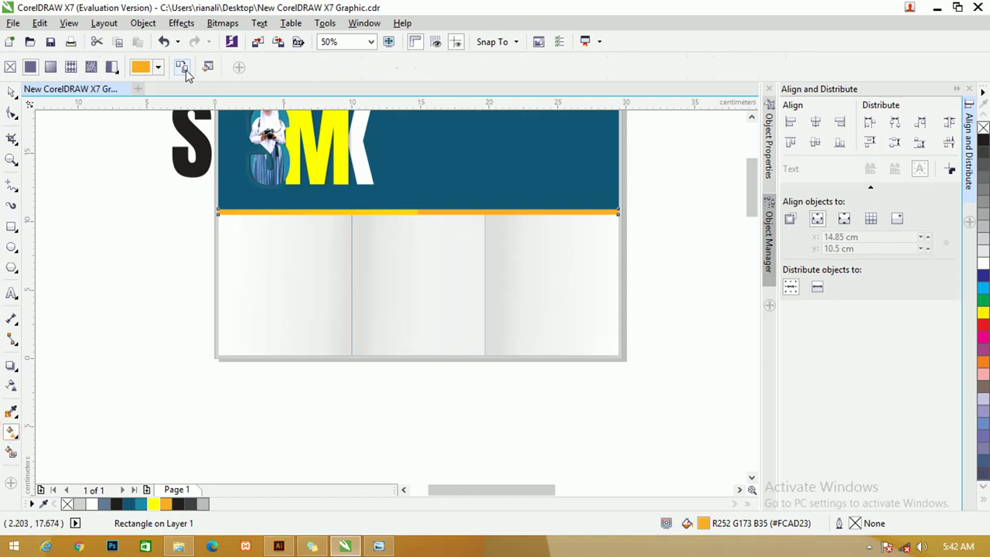
left_click(347, 212)
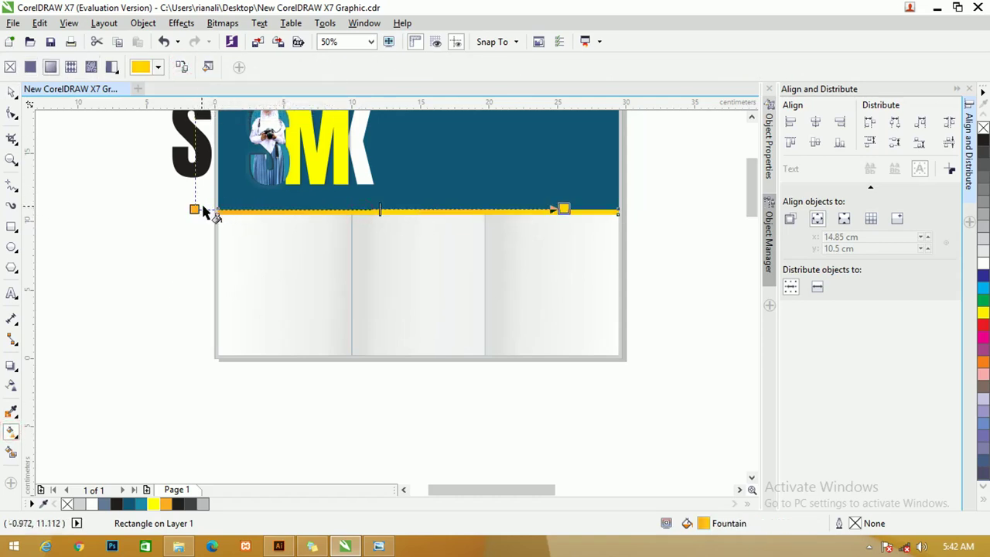
left_click_drag(194, 209, 428, 209)
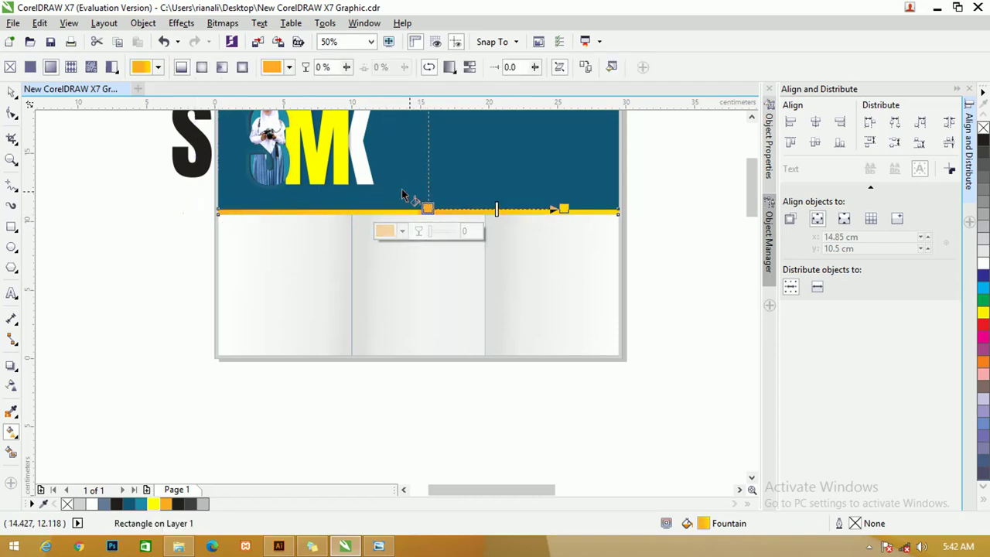
left_click(12, 92)
left_click(53, 146)
- Draw a rectangle about 14 x 2.2 cm to the right of the SMK lettering, filled orange (#FCAD23) with no outline
scroll(753, 173, "up", 2)
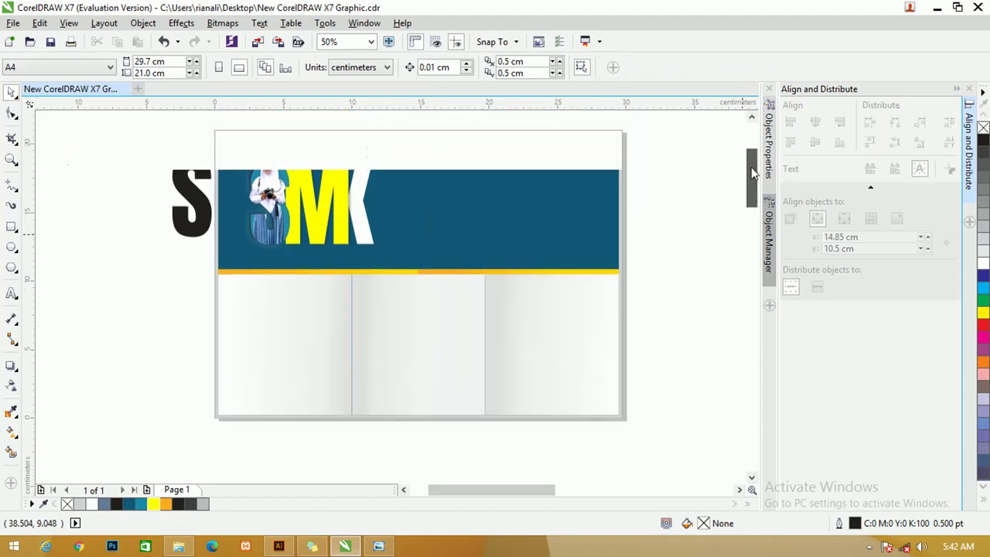
scroll(754, 174, "up", 1)
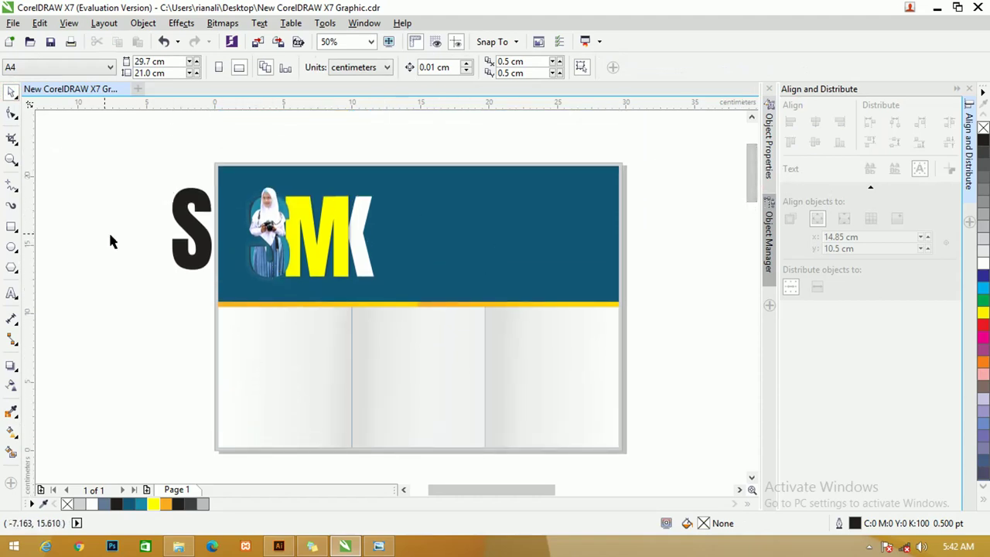
left_click(11, 226)
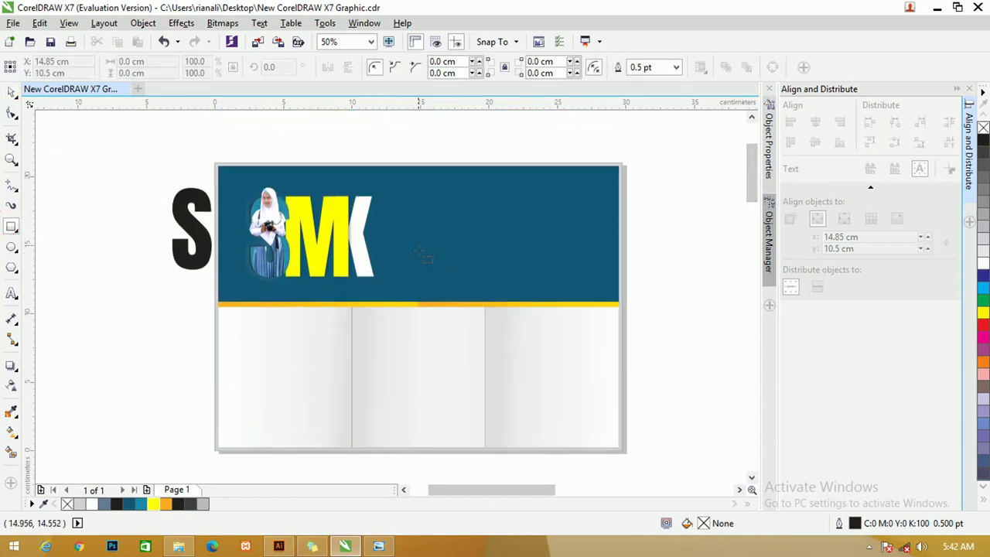
left_click_drag(401, 241, 594, 274)
left_click(166, 504)
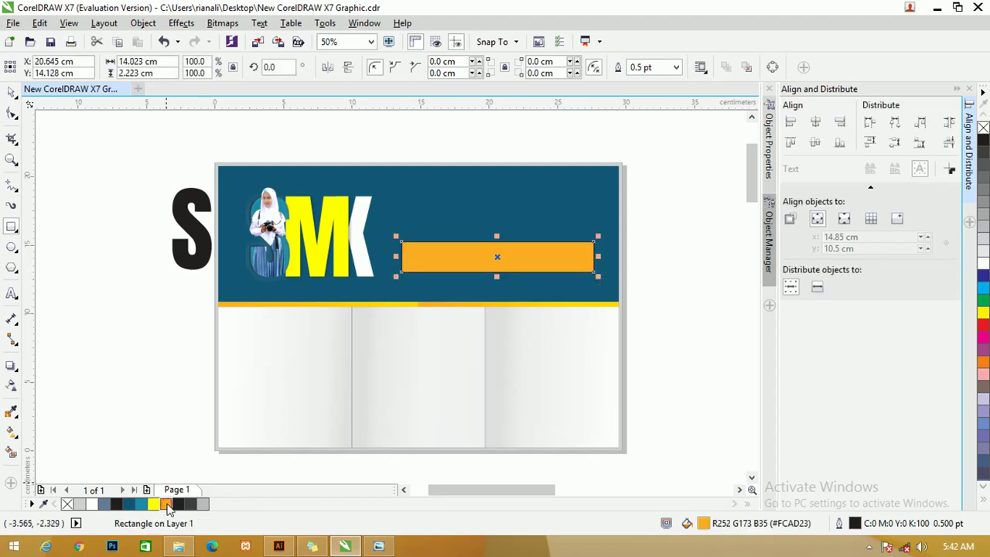
right_click(85, 504)
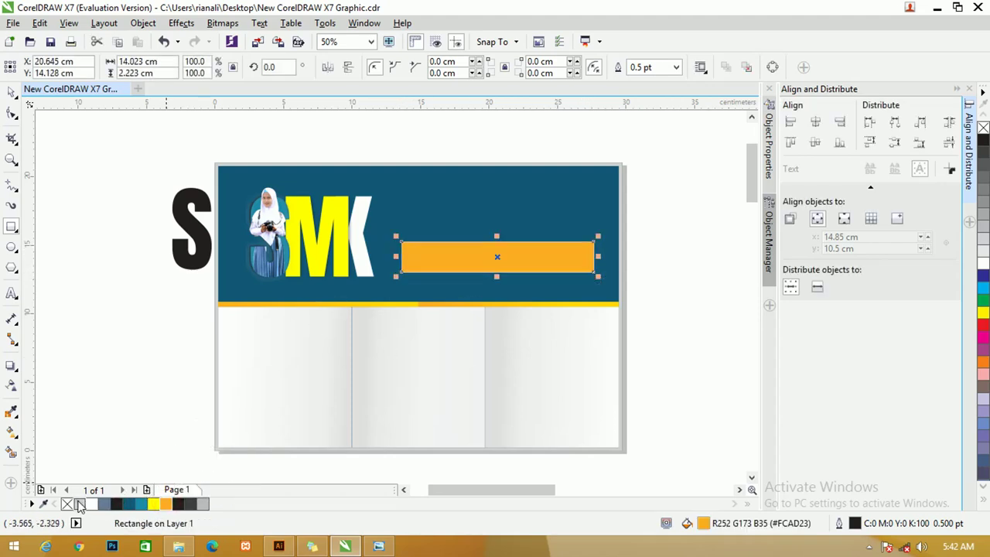
right_click(67, 504)
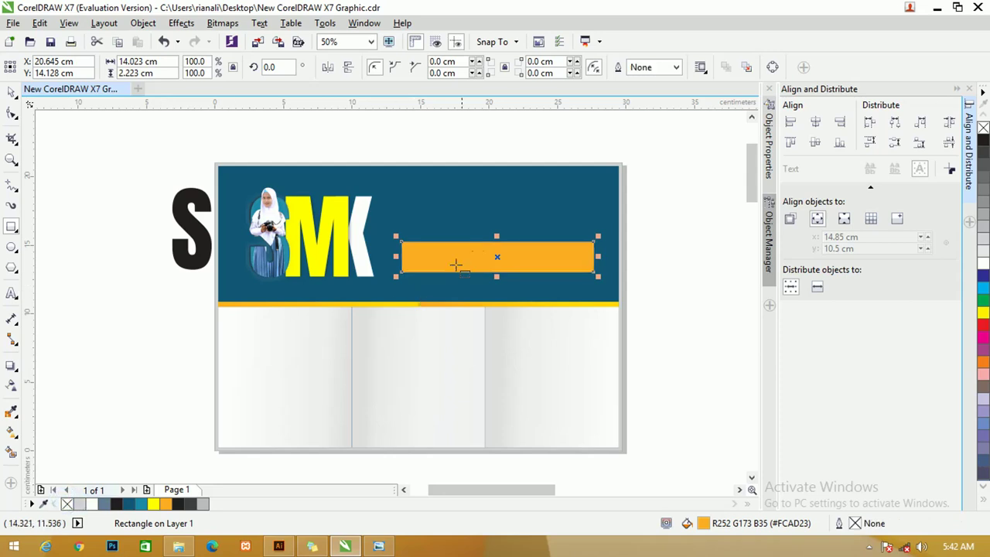
- Extend the orange rectangle beside the lettering upward to a height of about 2.5 cm
scroll(502, 254, "up", 3)
scroll(220, 205, "down", 1)
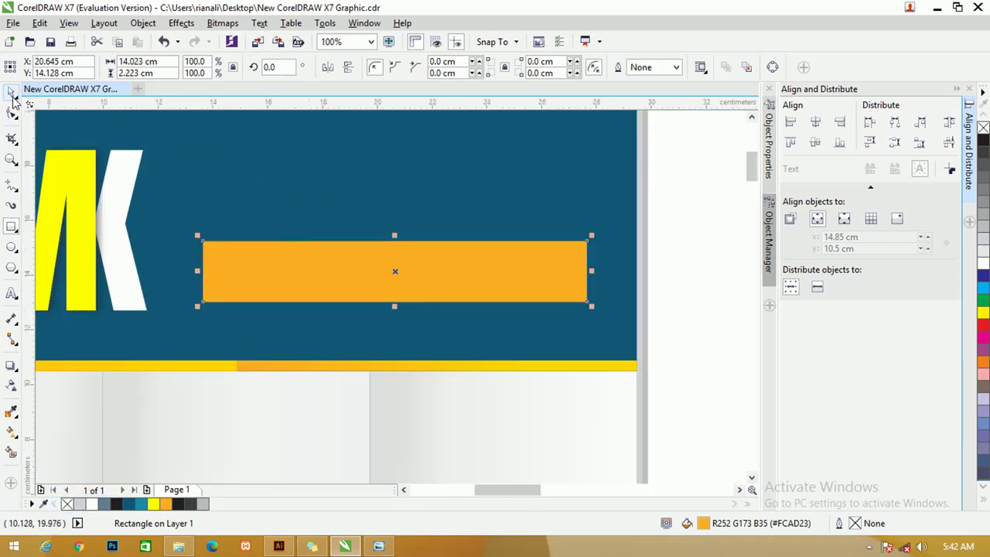
left_click_drag(394, 234, 393, 233)
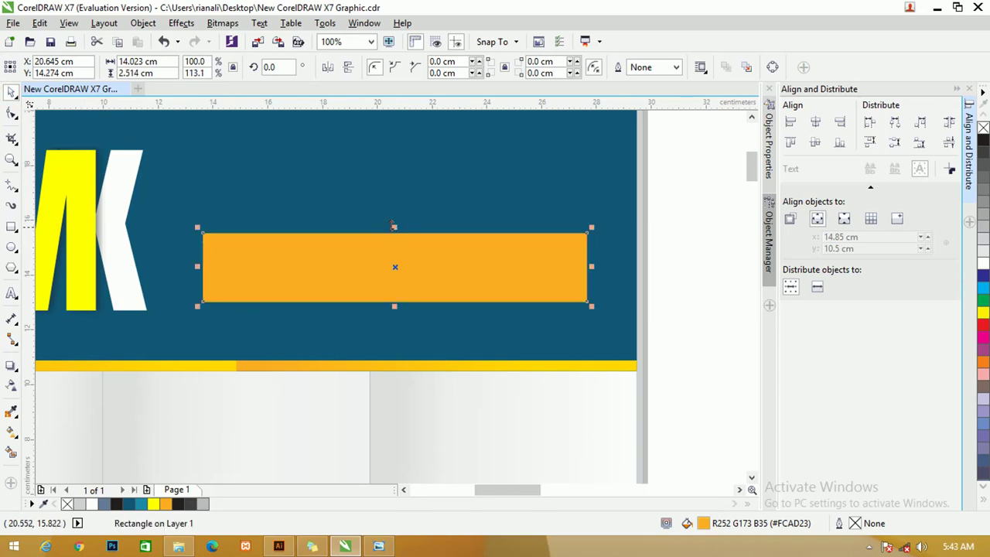
- Align the bottom edge of the orange rectangle with the bottom of the white K
left_click(129, 295, "shift")
key("b")
left_click(738, 300)
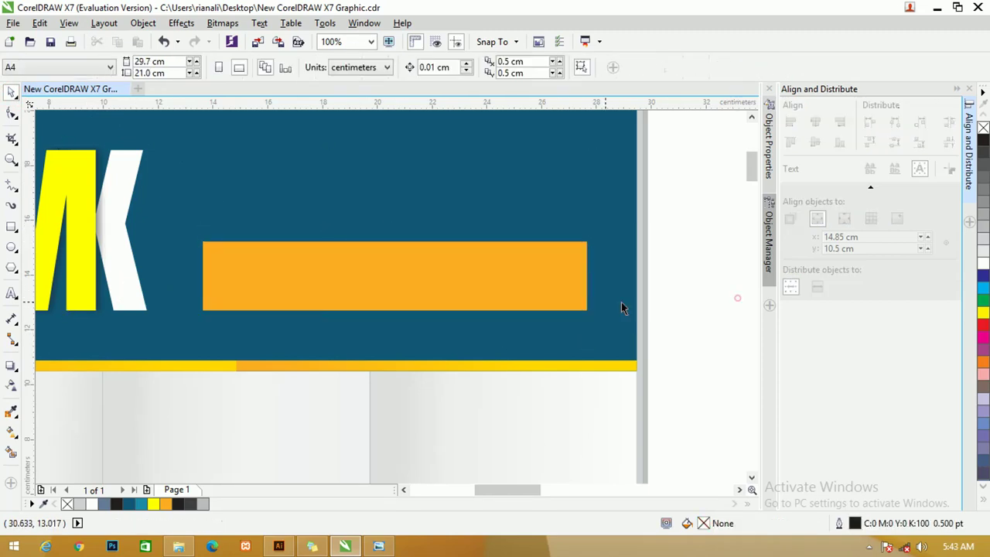
- Give the orange rectangle a black drop shadow from the Small Glow preset, with feathering set to 30
left_click(518, 291)
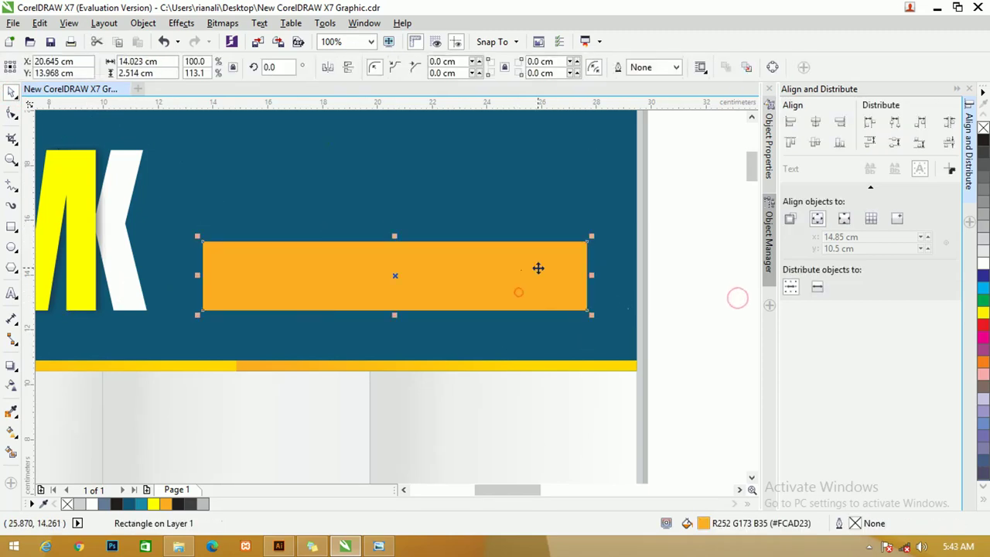
left_click(11, 366)
left_click(27, 67)
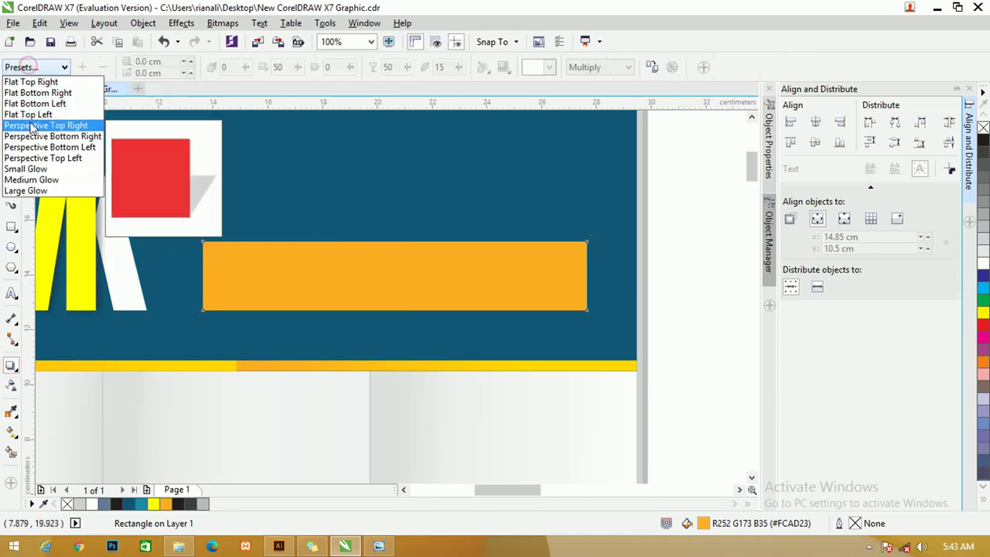
left_click(27, 168)
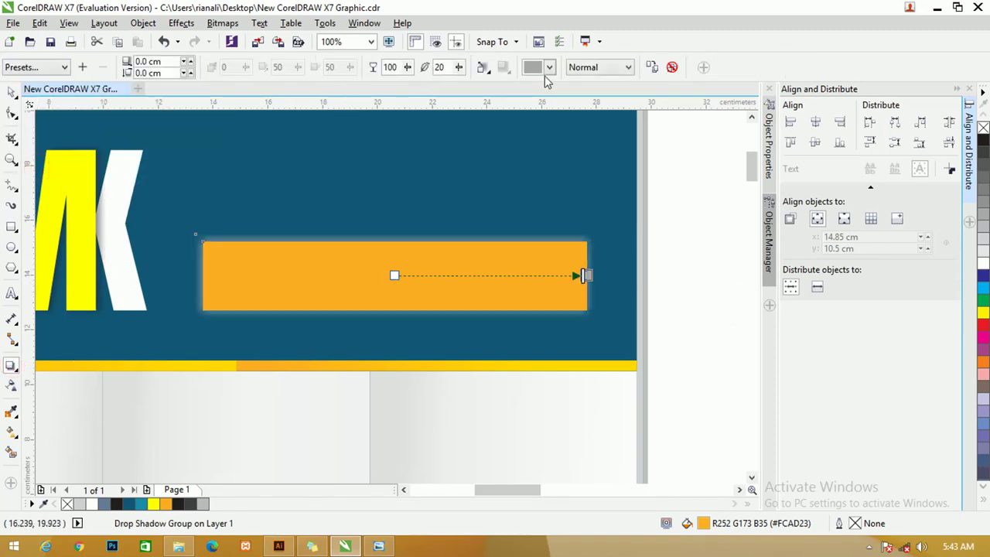
left_click(550, 69)
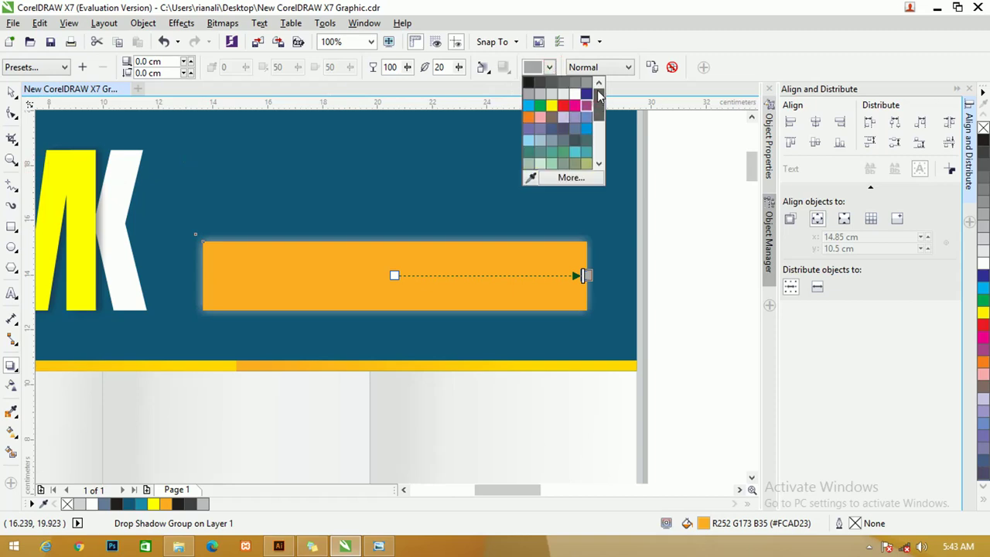
left_click(528, 82)
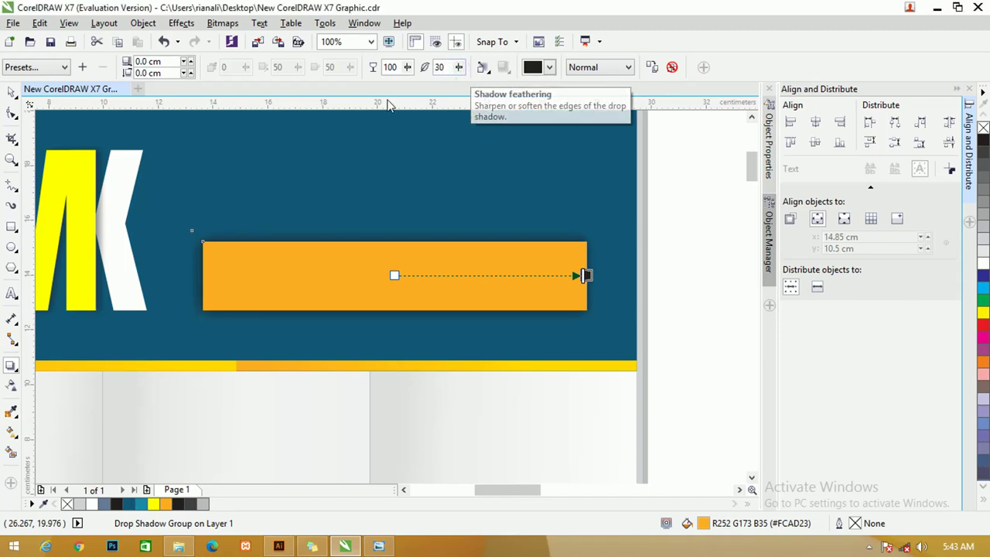
left_click(10, 91)
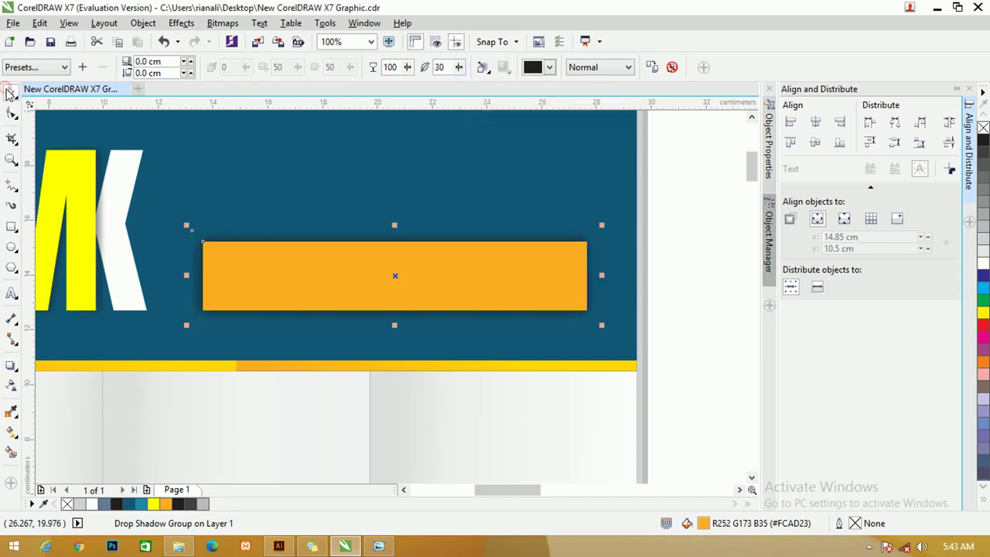
- Enlarge the whole SMK lettering with its photo-filled S from its centre to about 12 x 8.7 cm
left_click(371, 42)
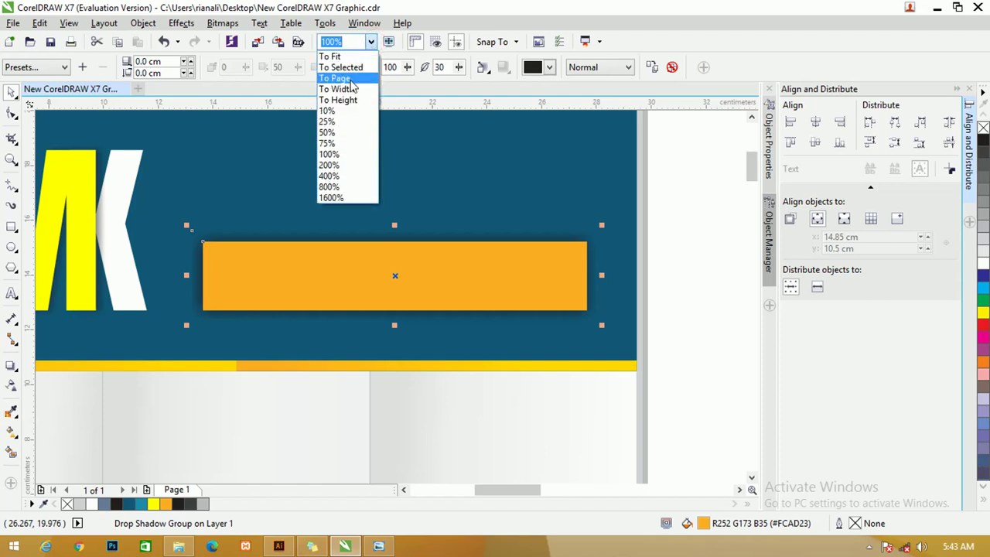
left_click(346, 78)
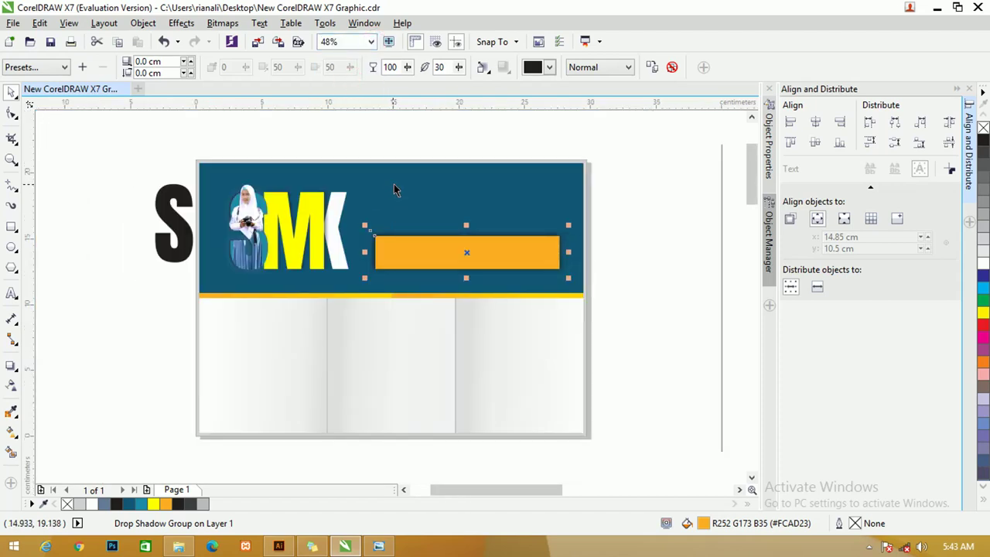
left_click(400, 137)
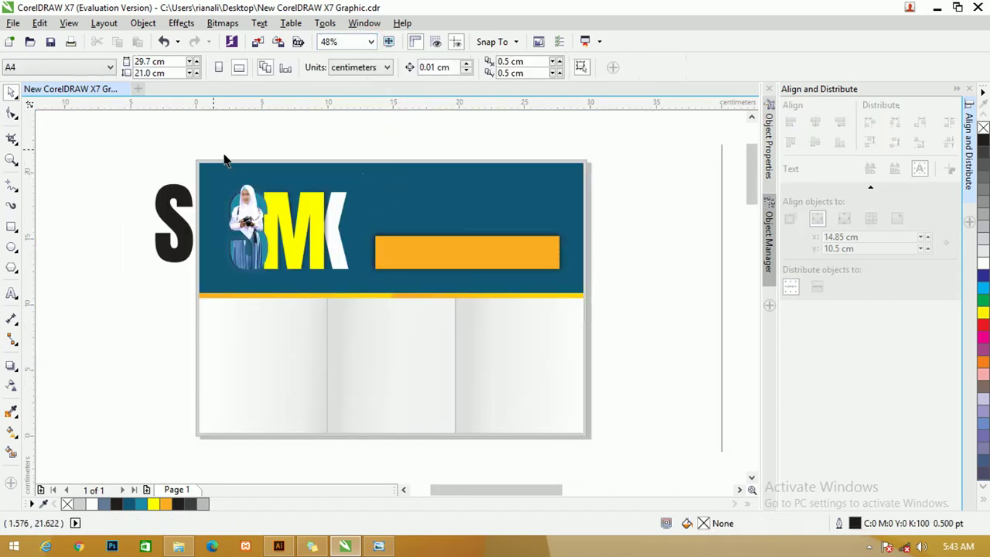
left_click_drag(199, 132, 378, 298)
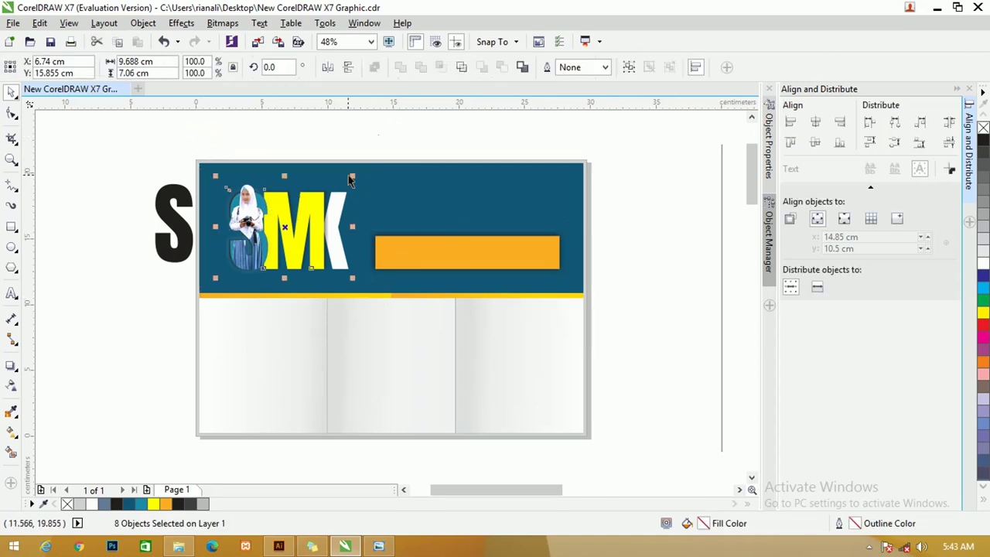
left_click_drag(353, 176, 367, 164)
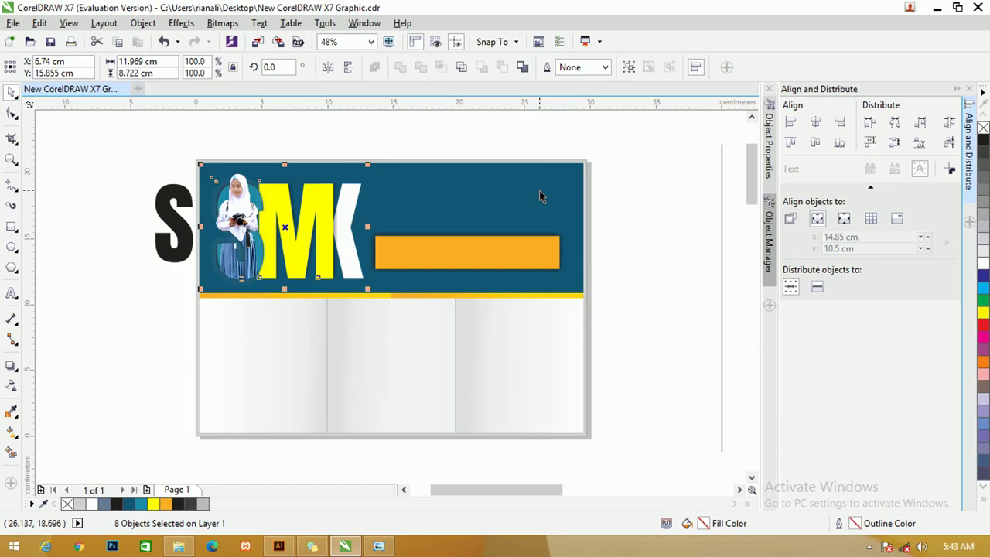
- Bring the school building photo from the Pictures folder into the CorelDRAW page
left_click(179, 546)
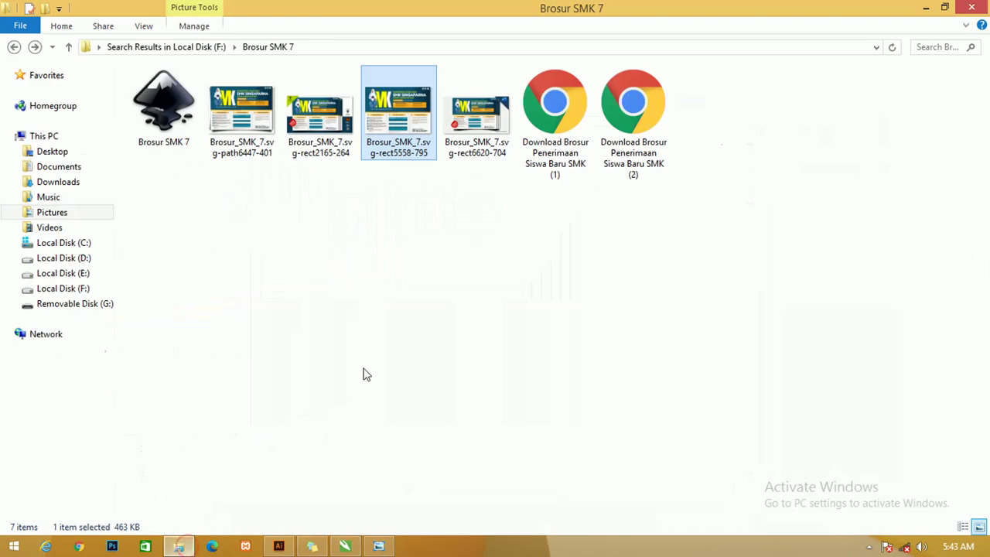
left_click(48, 213)
left_click_drag(234, 114, 642, 247)
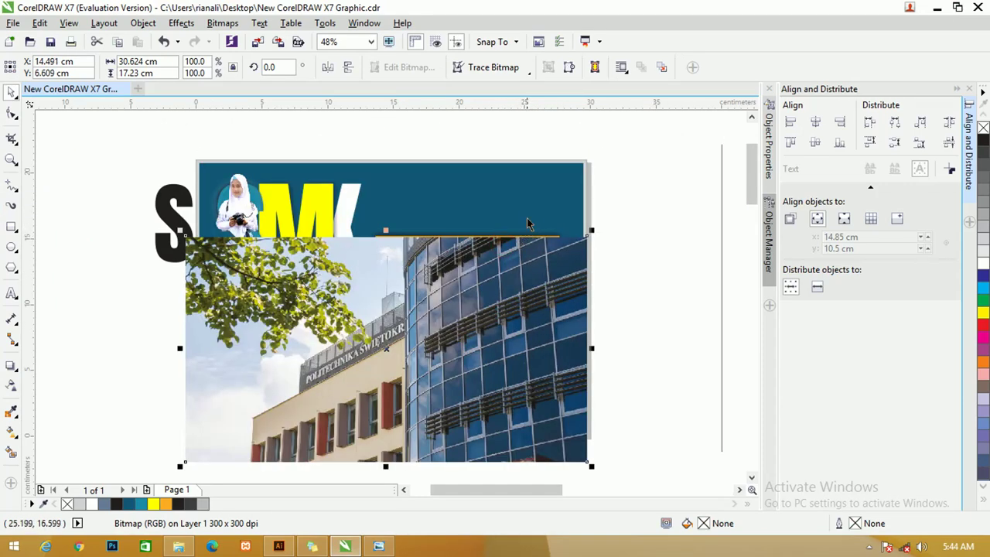
- Align the building photo's top and right edges with the dark blue header background
left_click(543, 180, "shift")
key("t")
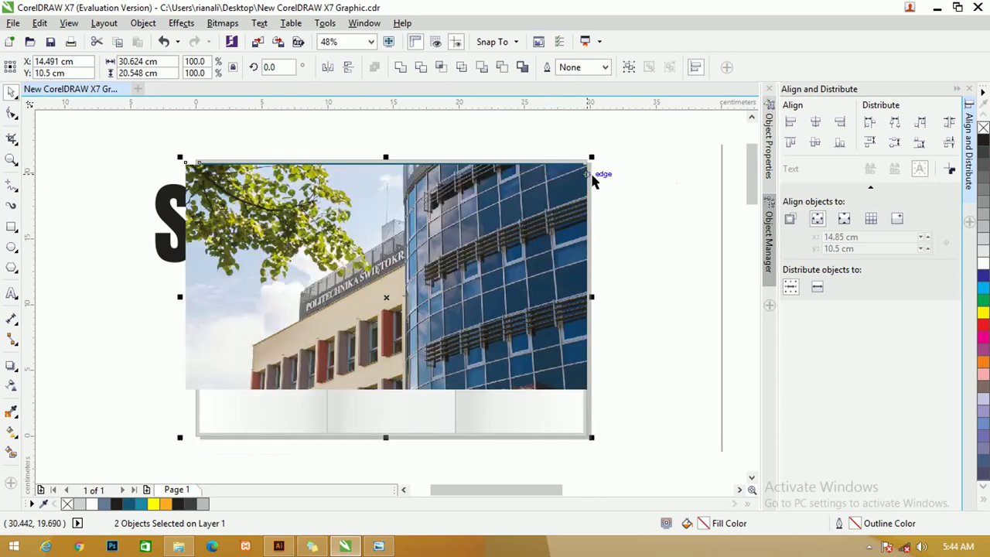
scroll(592, 173, "up", 5)
key("Left")
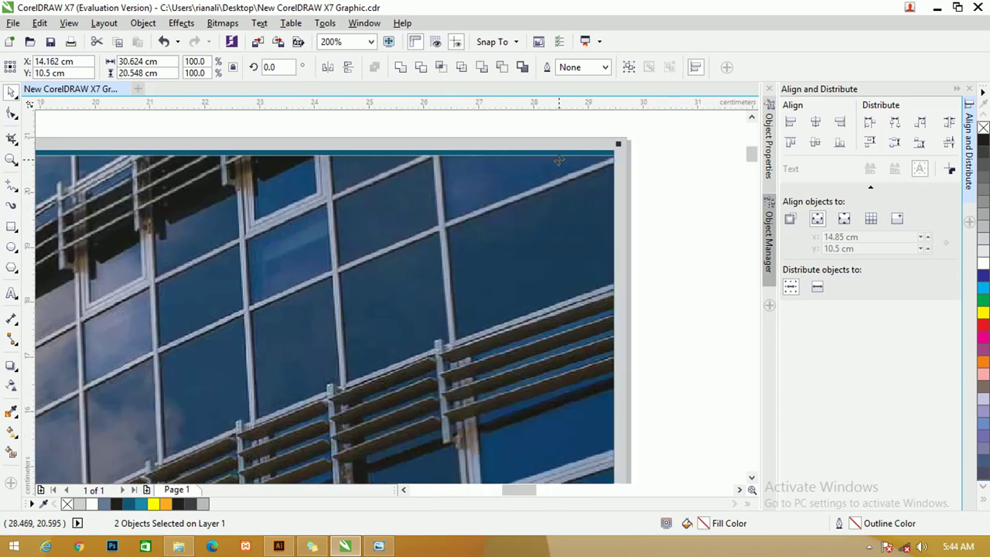
key("Tab")
scroll(611, 159, "down", 3)
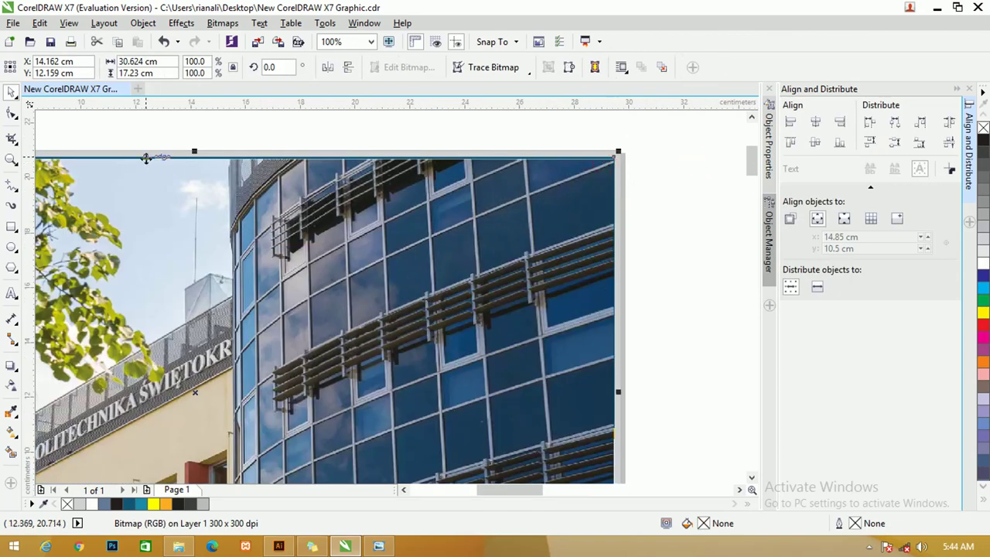
- Crop a thin strip of about 0.1 cm off the top edge of the building photo by moving its upper nodes down
scroll(205, 153, "down", 5)
left_click(11, 113)
scroll(112, 151, "up", 4)
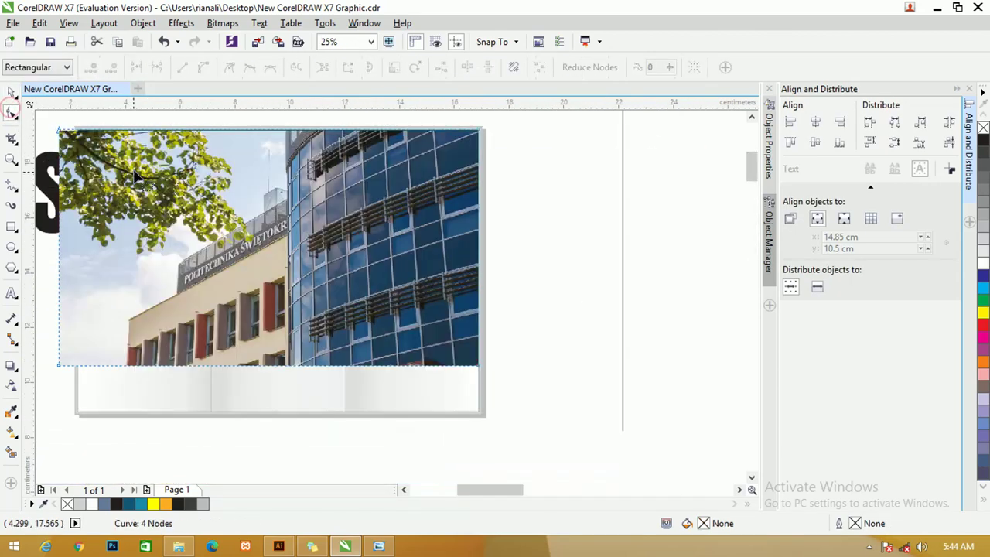
scroll(108, 150, "down", 4)
scroll(263, 149, "up", 6)
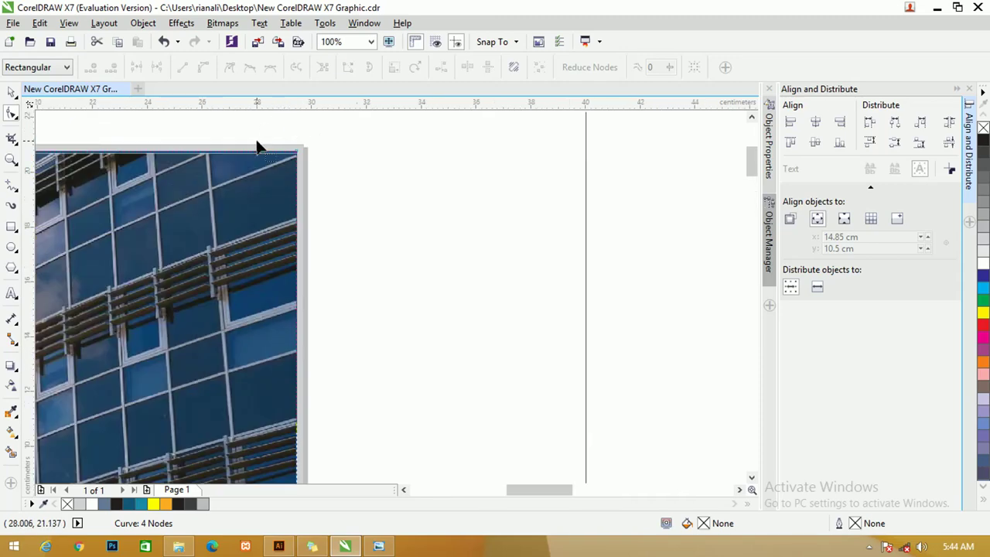
scroll(334, 170, "up", 1)
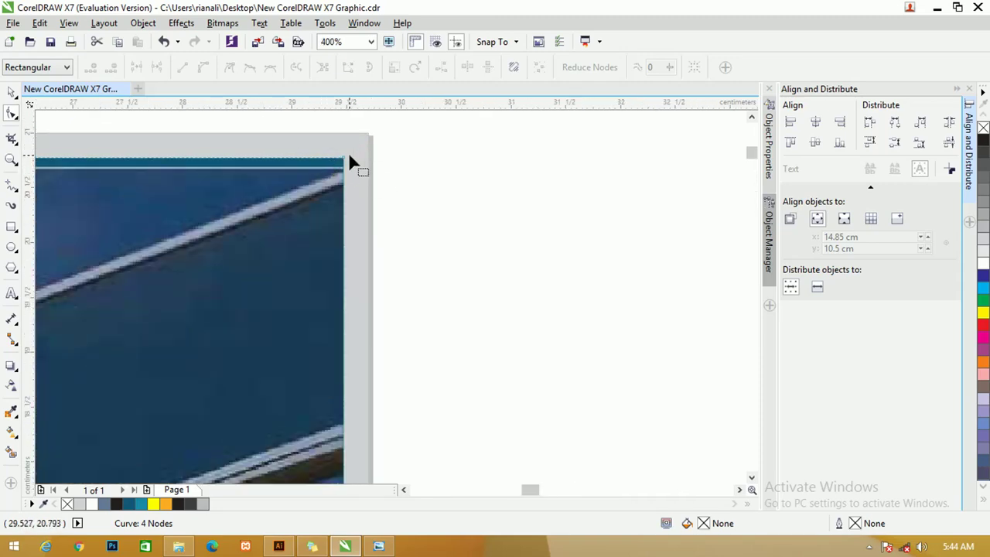
scroll(349, 157, "down", 6)
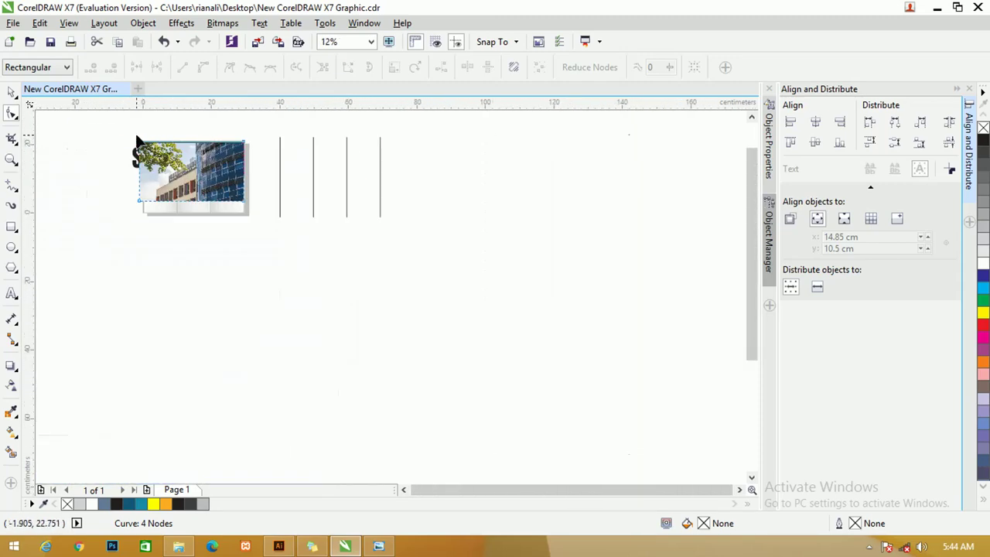
scroll(124, 134, "up", 1)
scroll(334, 154, "up", 3)
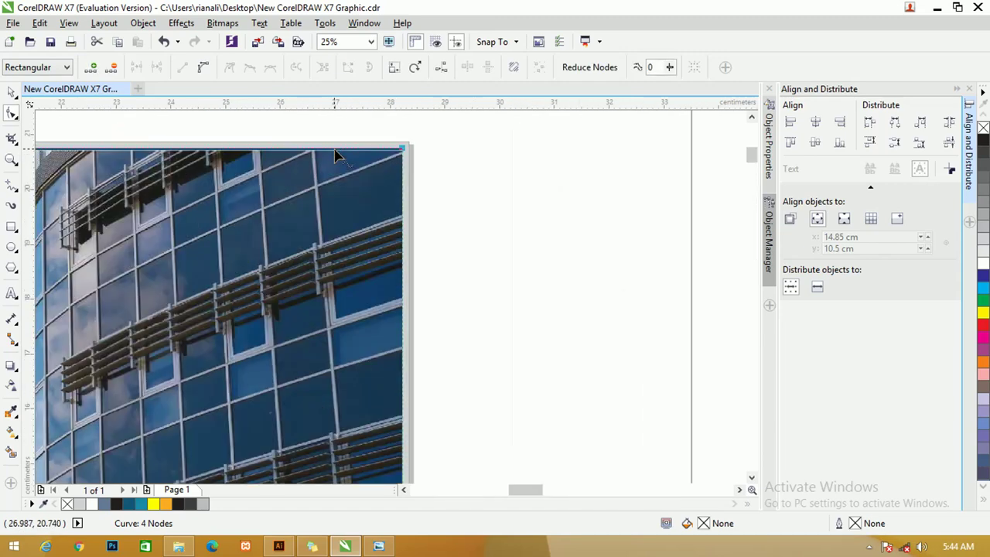
scroll(334, 154, "up", 4)
left_click_drag(474, 160, 474, 161)
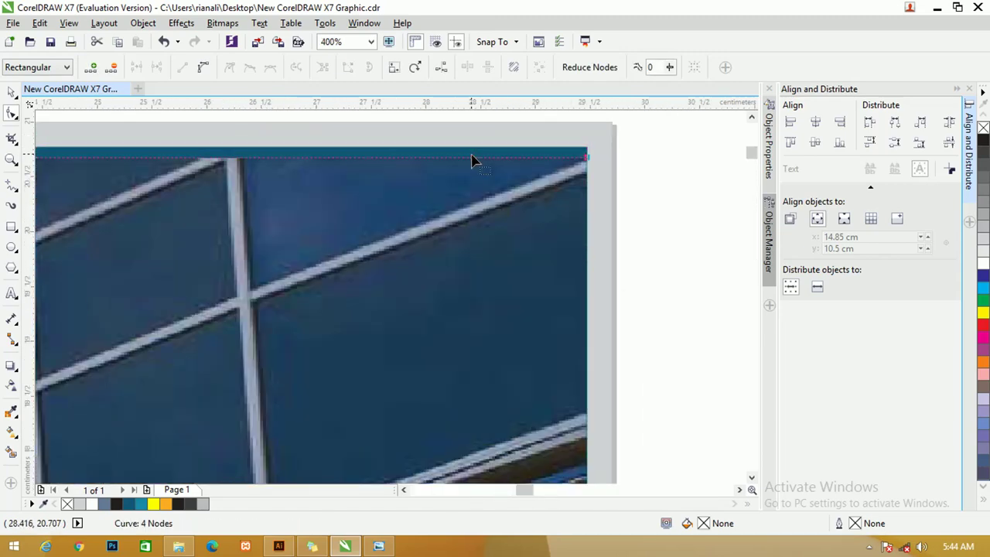
- Align the cropped building photo's top edge with the top of the dark blue background again
left_click(10, 93)
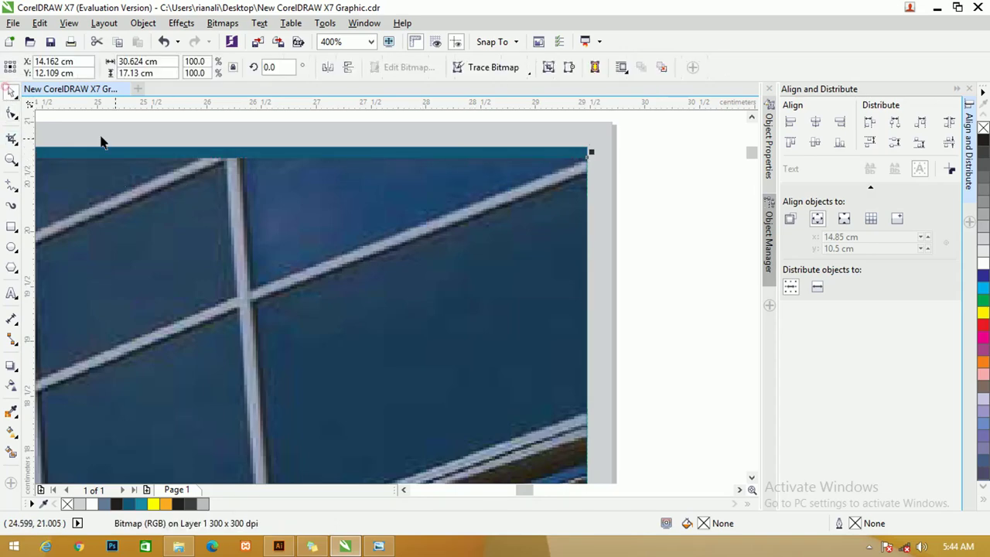
left_click(228, 157, "shift")
left_click_drag(229, 157, 229, 150)
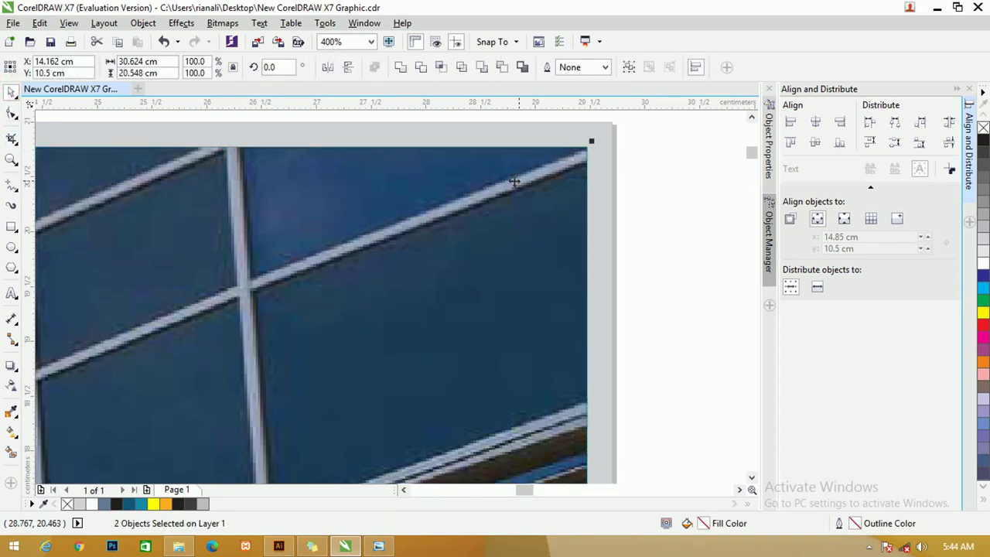
left_click(693, 141)
scroll(691, 140, "down", 3)
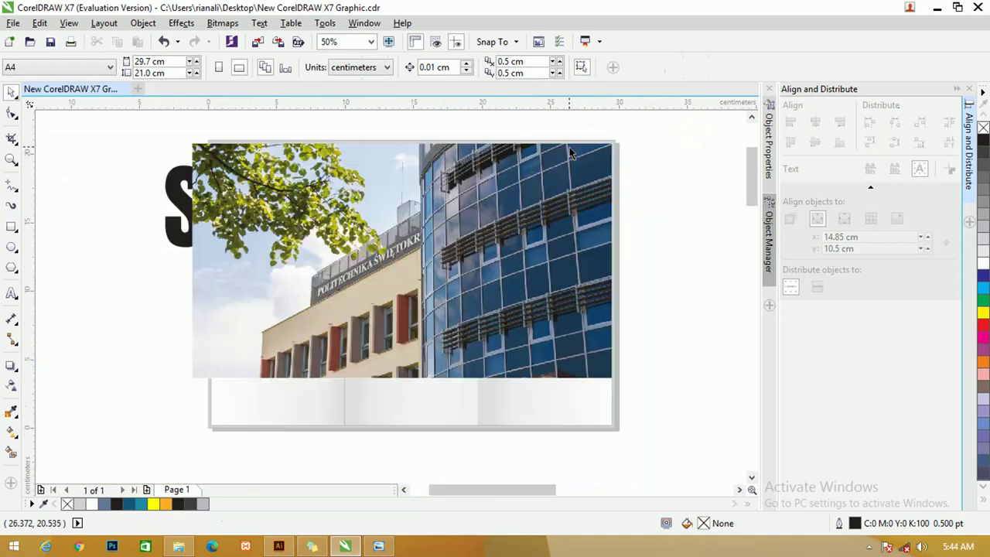
- Crop the building photo's bottom to the gradient strip and its left side to the M, leaving about 19.7 x 9.9 cm
left_click(410, 205)
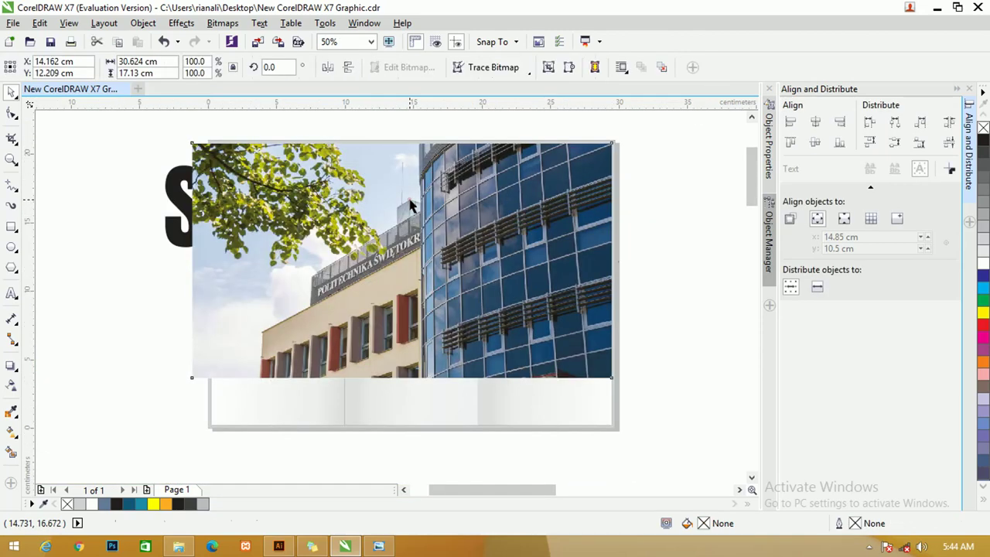
left_click(11, 114)
left_click_drag(144, 353, 612, 281)
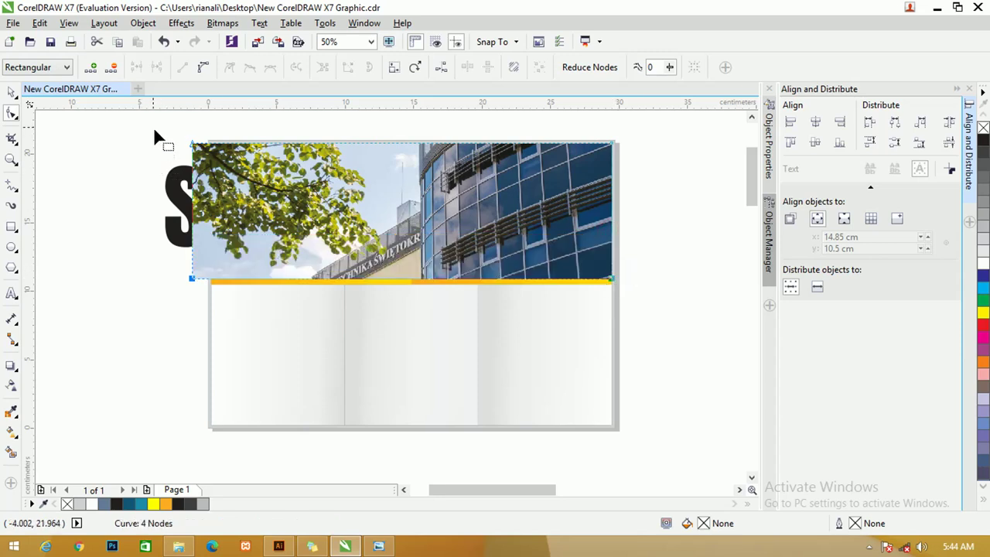
left_click_drag(154, 137, 341, 279)
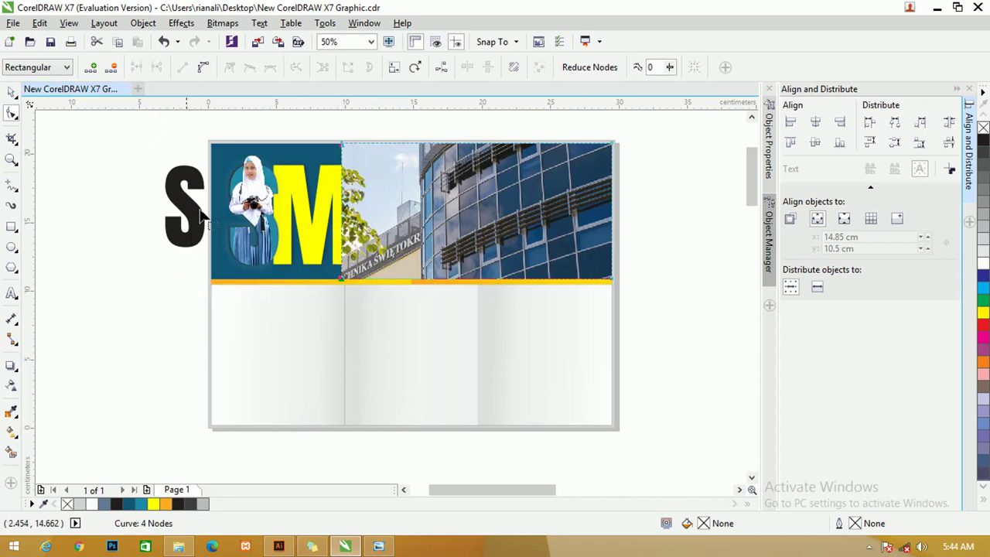
left_click(43, 184)
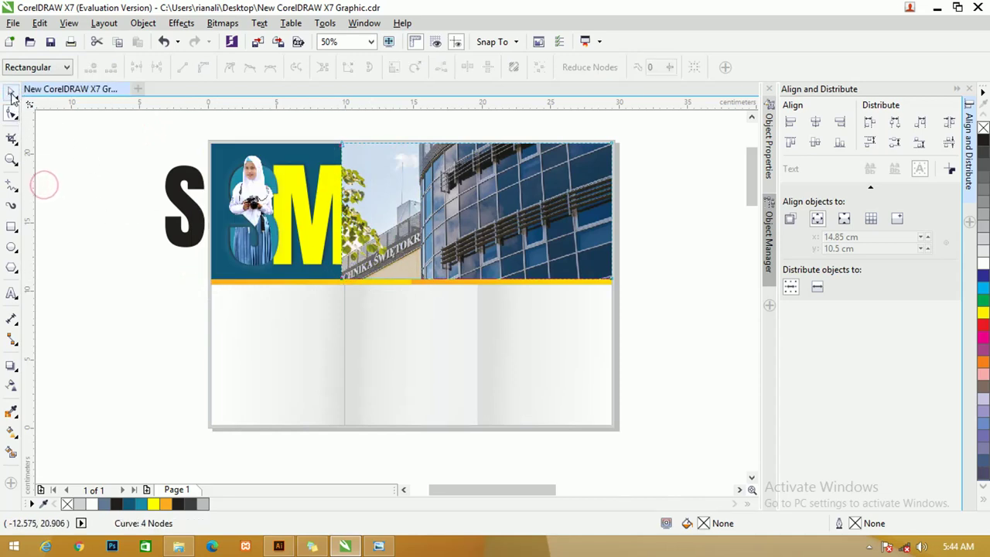
left_click(11, 91)
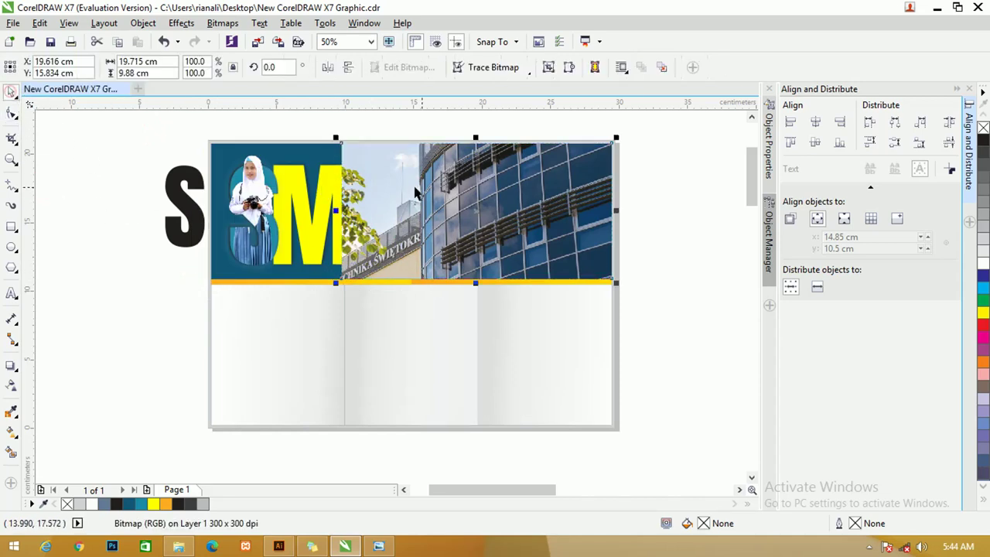
- Apply a linear fountain transparency to the building photo, shift its midpoint toward the right end, and set the left node to 85
left_click(13, 386)
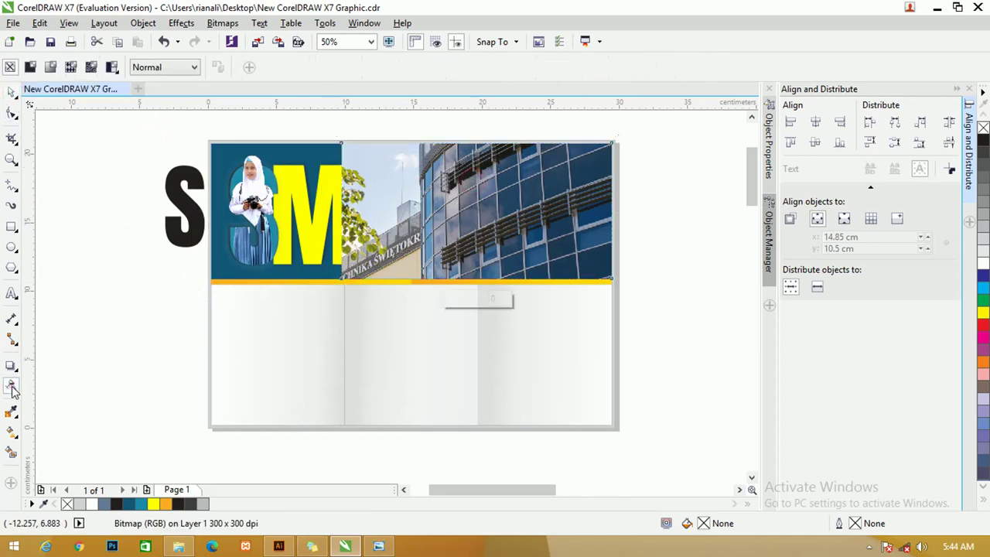
left_click(51, 69)
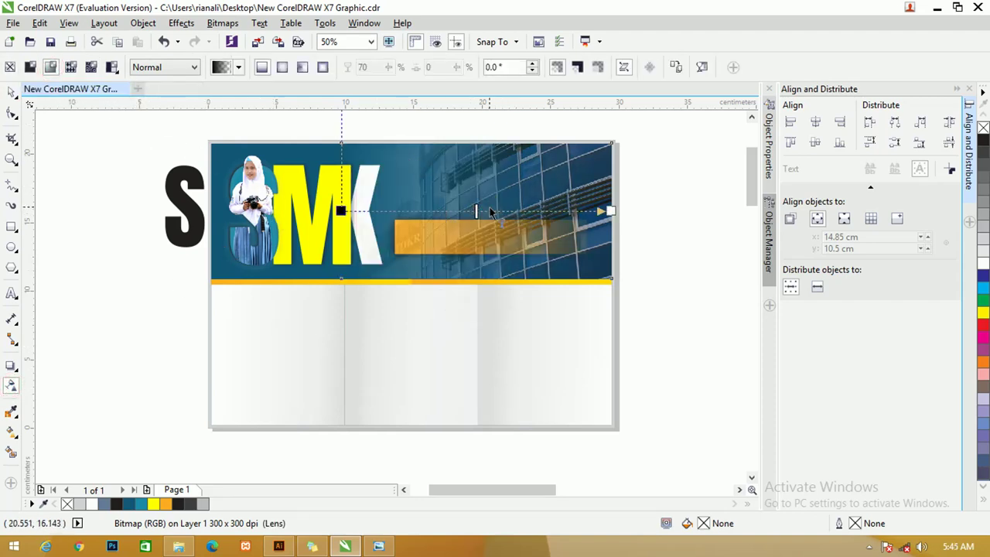
left_click_drag(490, 211, 546, 210)
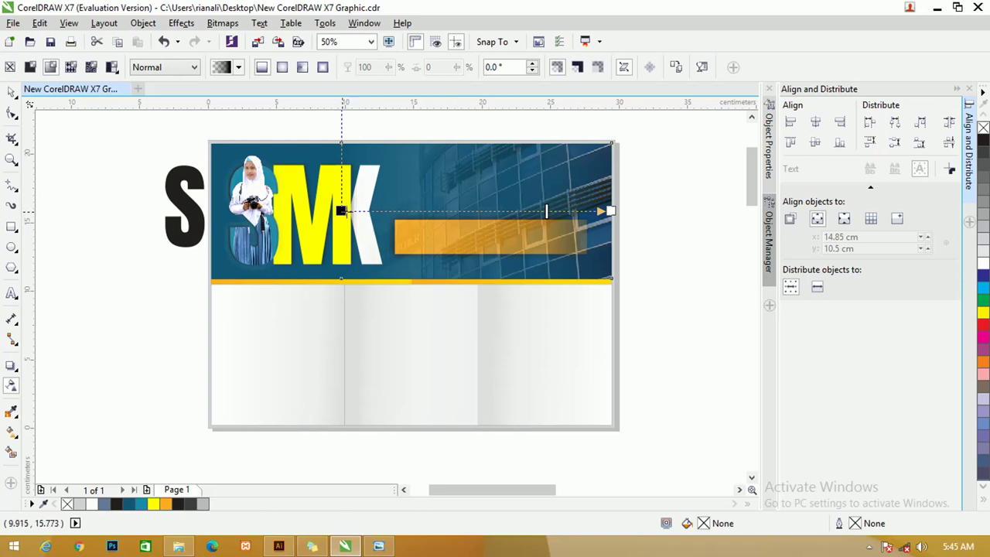
left_click(341, 211)
left_click_drag(352, 234, 344, 236)
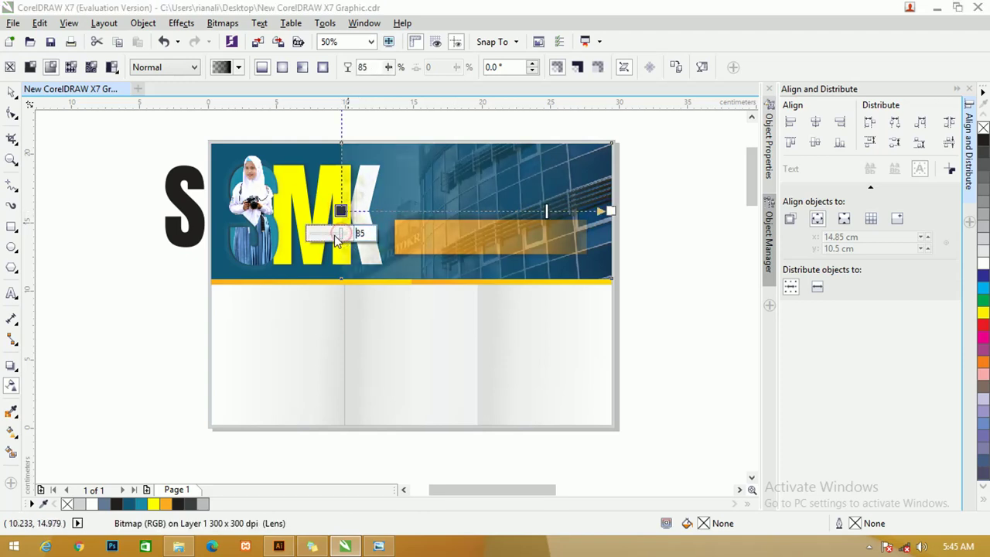
- Set the building photo's left transparency node to 100 and move it right, just past the orange bar's left end
key("Return")
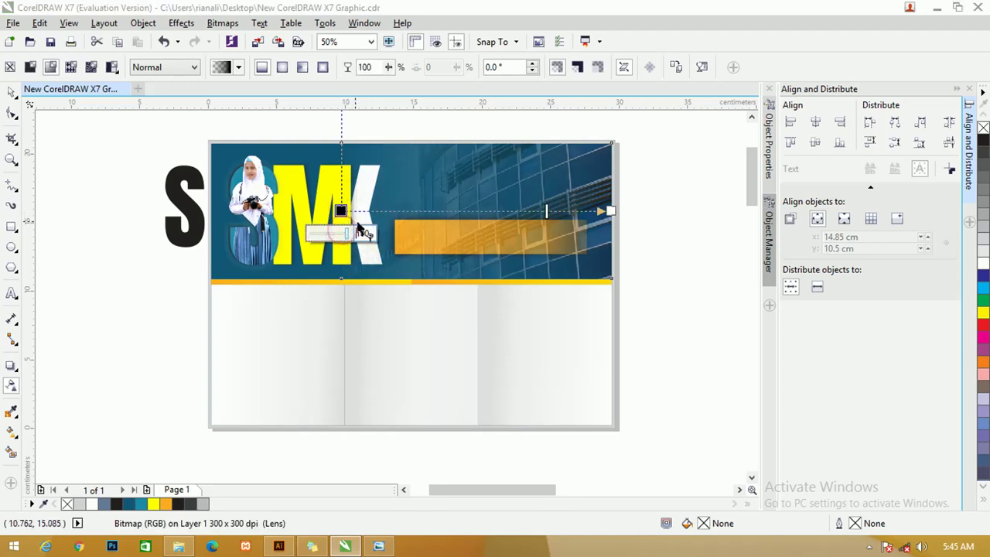
left_click_drag(341, 210, 424, 210)
left_click(396, 210)
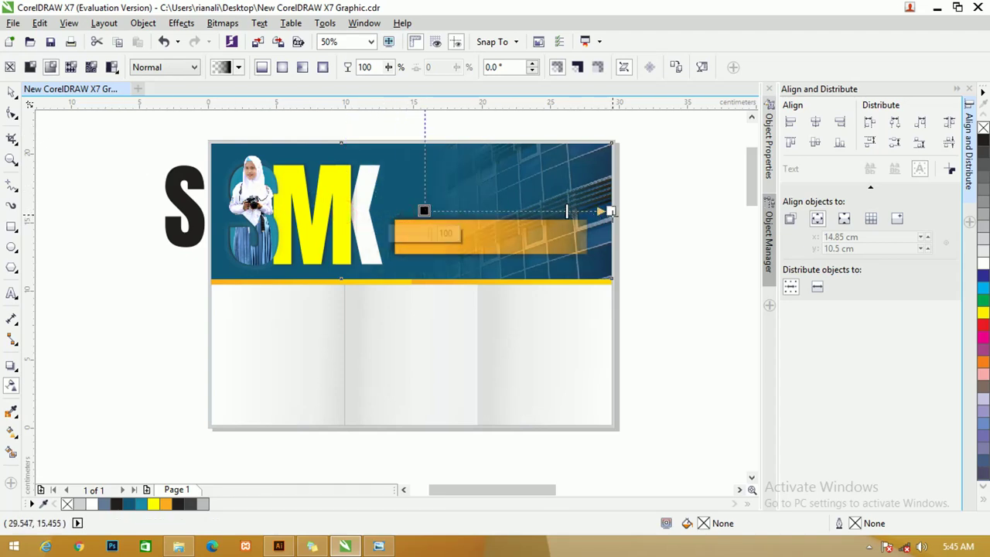
- Set the building photo's right transparency node to 77, then leave the Transparency tool and deselect the photo
left_click(610, 210)
left_click(585, 234)
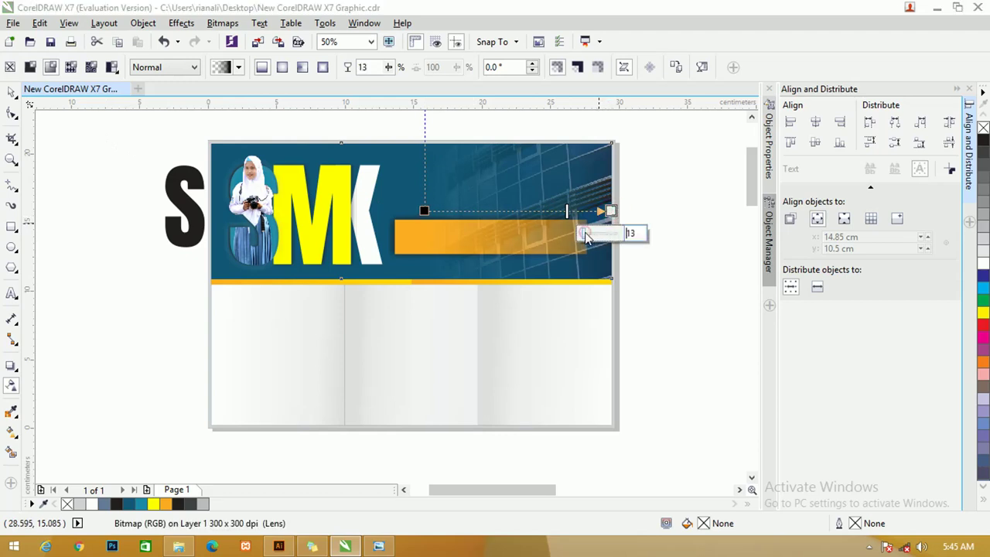
left_click_drag(592, 235, 610, 239)
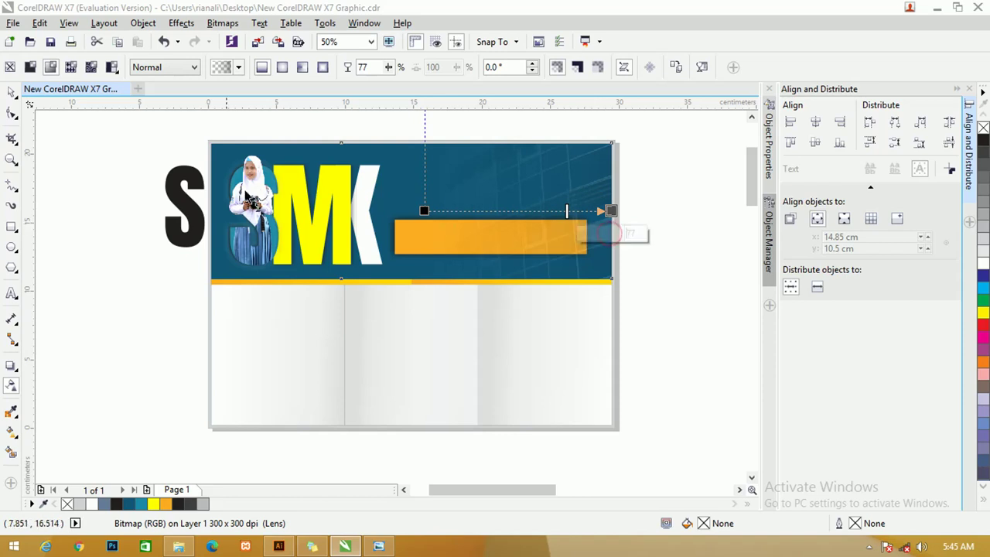
left_click(14, 93)
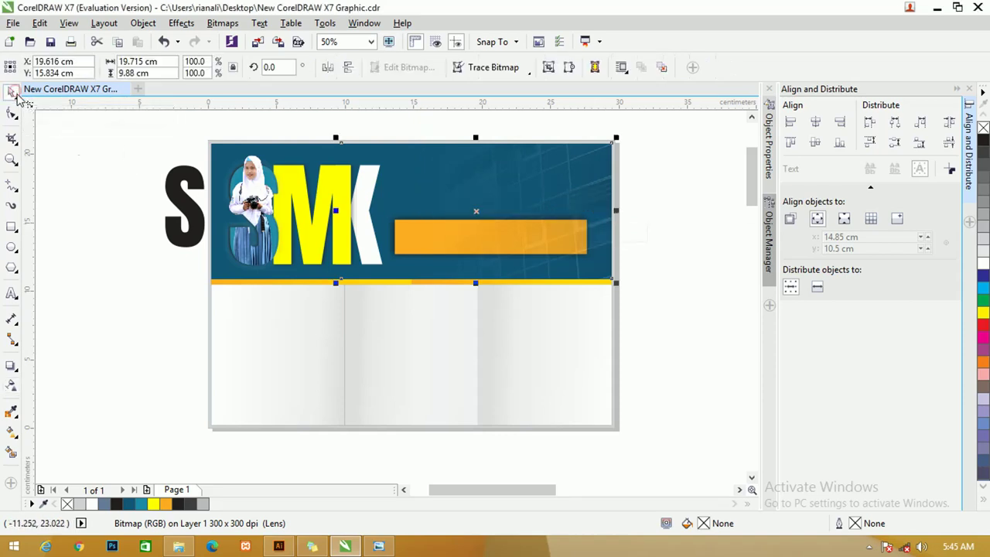
left_click(611, 189)
left_click(652, 191)
scroll(541, 206, "up", 1)
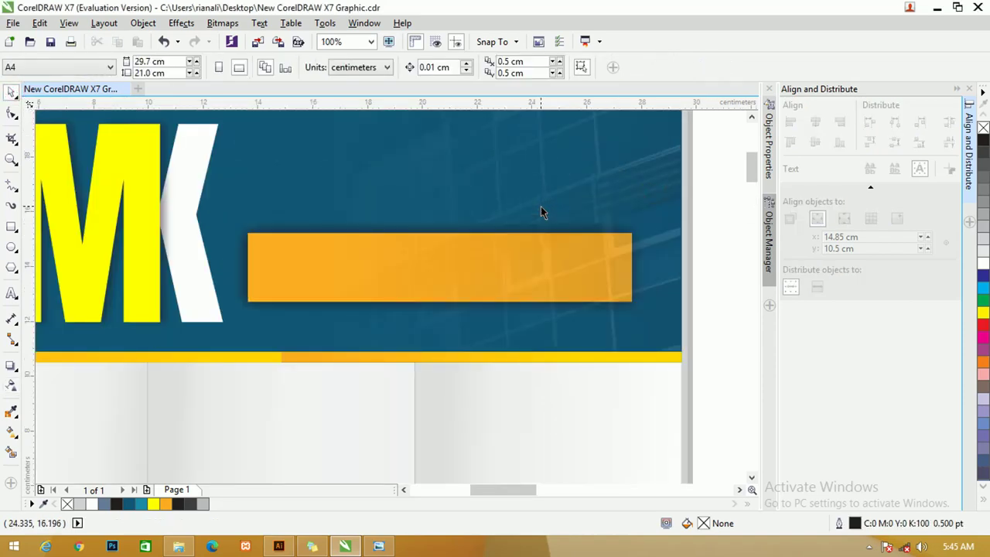
scroll(540, 205, "down", 1)
- Move the whole dark prepared text layout from far below the drawing area up to just below the page
left_click_drag(690, 261, 358, 198)
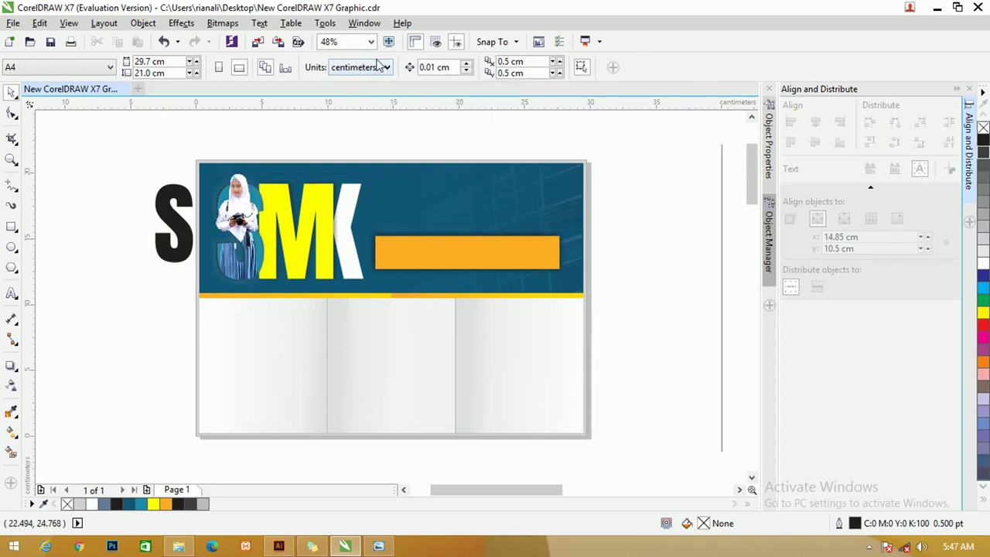
left_click(371, 42)
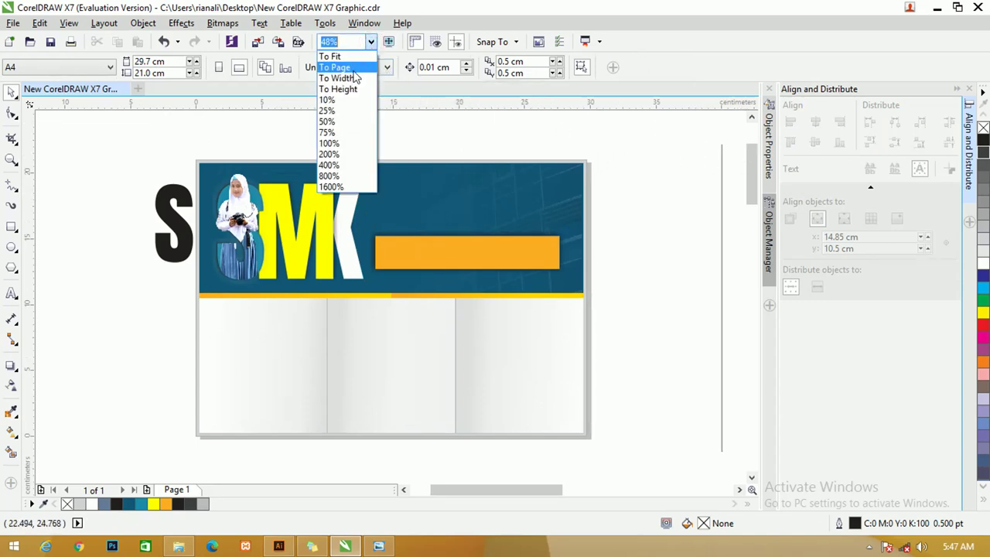
left_click(331, 57)
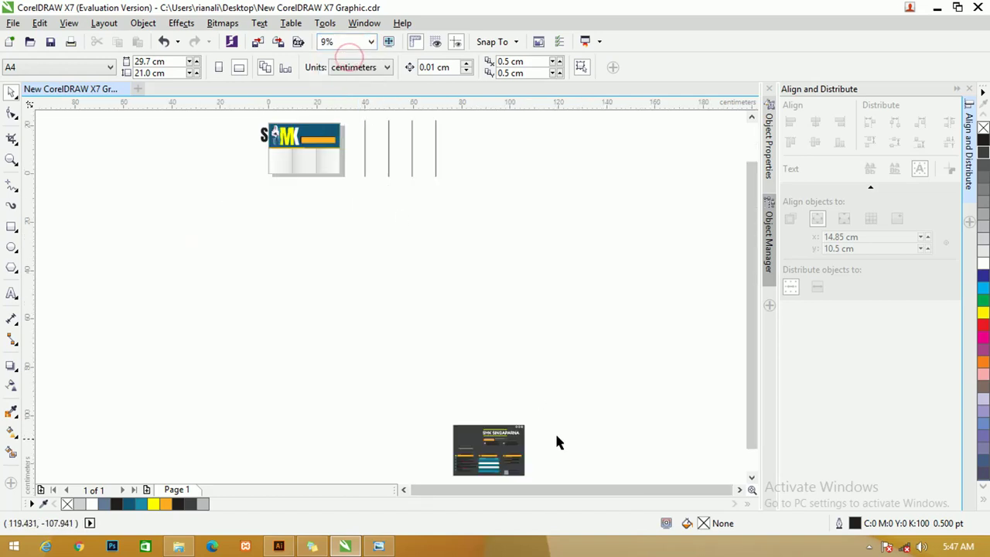
left_click_drag(426, 409, 541, 471)
left_click_drag(505, 396, 322, 162)
- Move the prepared text layout beside the page, to the left of the black S, at about X -19.2, Y 9.2 cm
key("z")
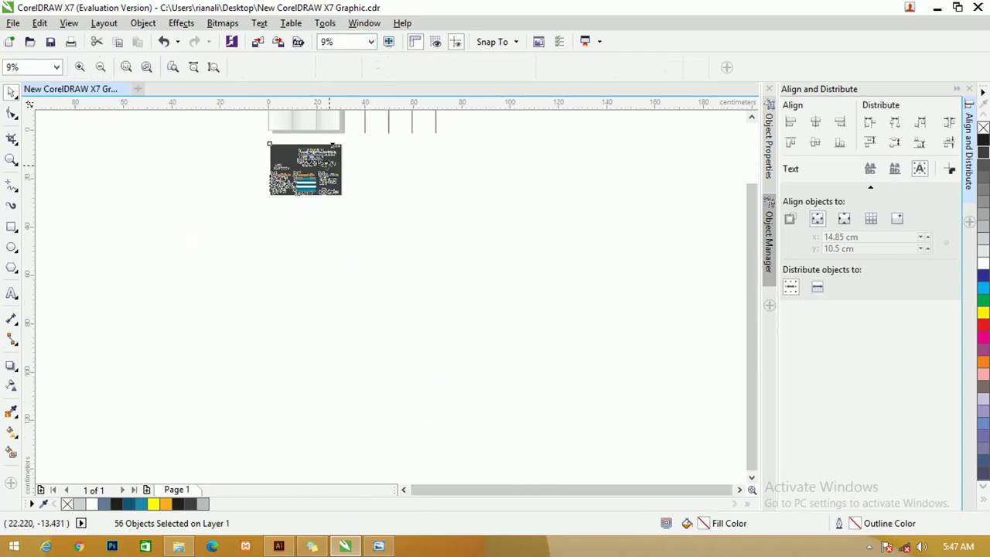
left_click_drag(381, 209, 243, 187)
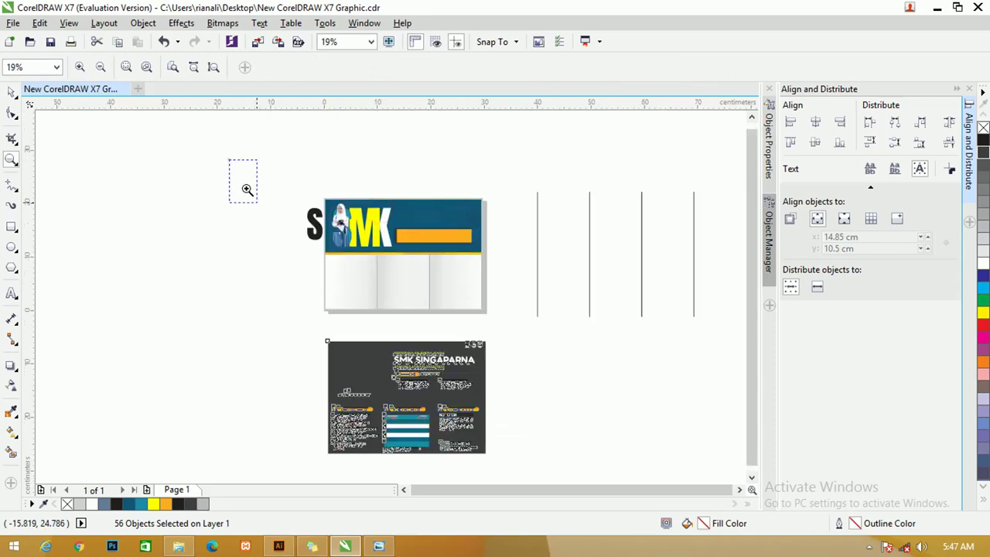
scroll(508, 404, "down", 1)
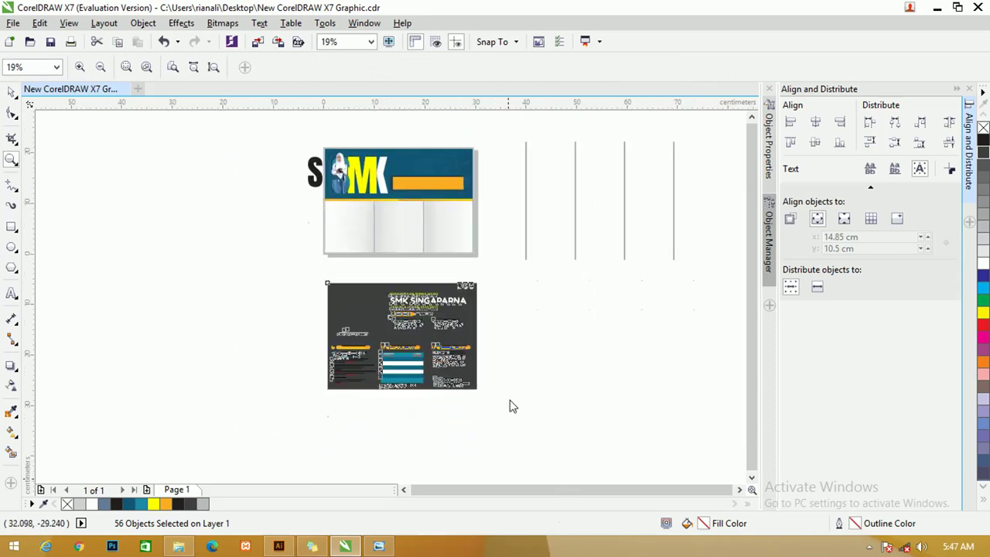
left_click(12, 91)
left_click_drag(561, 424, 377, 306)
left_click_drag(307, 271, 307, 270)
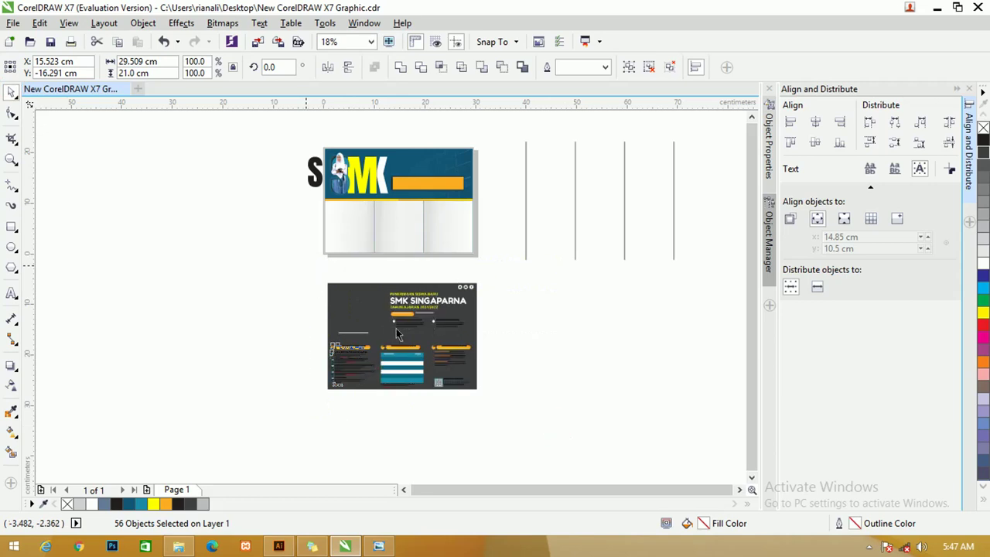
left_click_drag(398, 328, 224, 200)
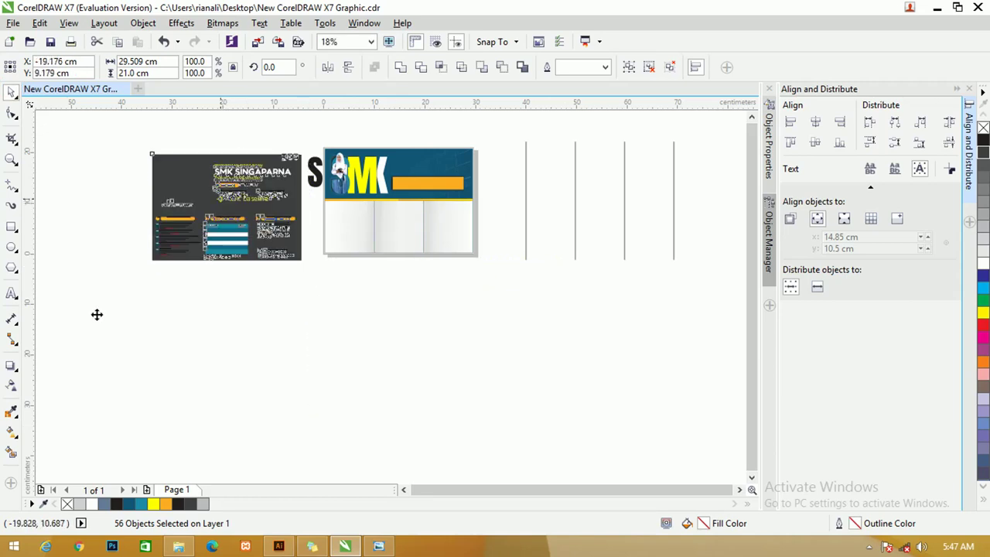
- Examine the prepared text layout's headings, registration wave details, cost table, program lists and social media icons
key("z")
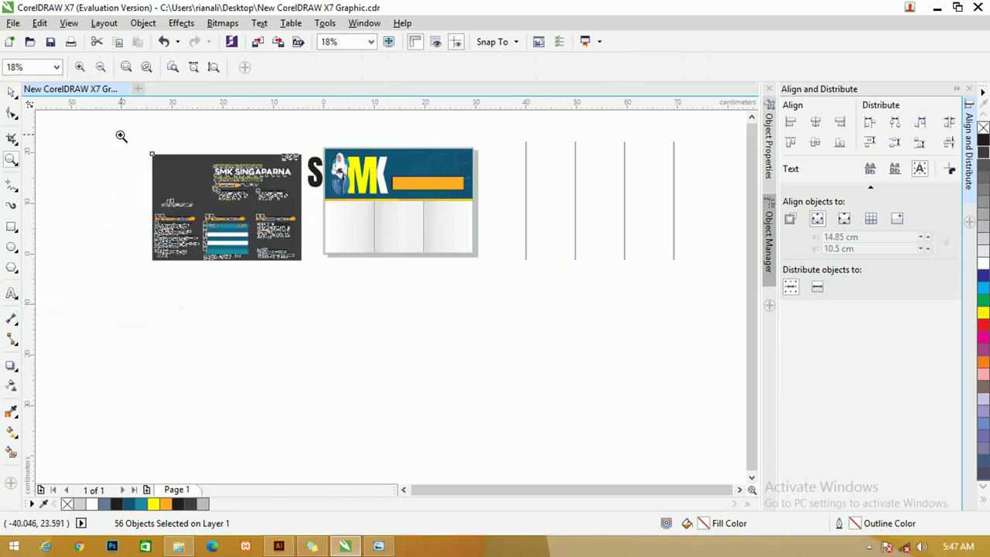
left_click_drag(122, 132, 526, 274)
left_click_drag(73, 187, 645, 413)
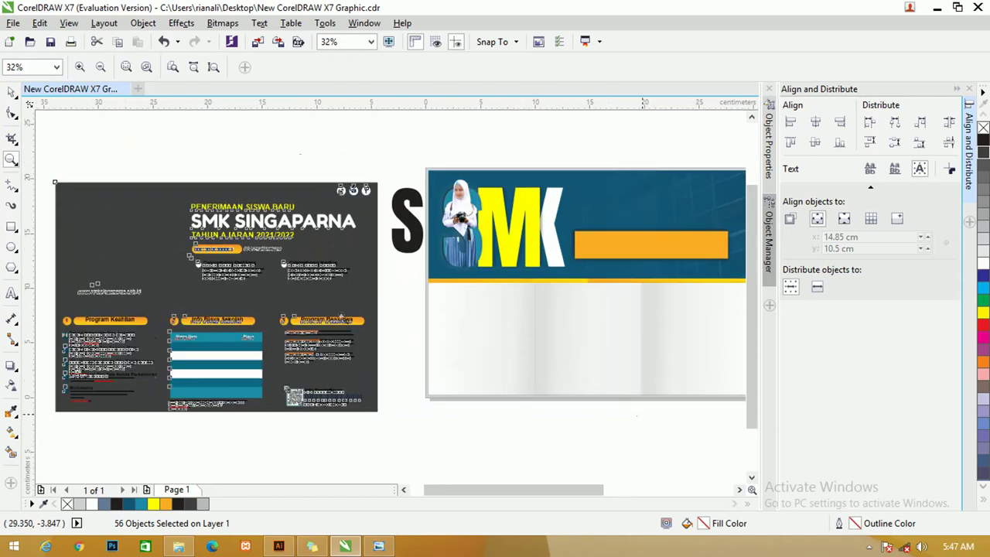
left_click(12, 90)
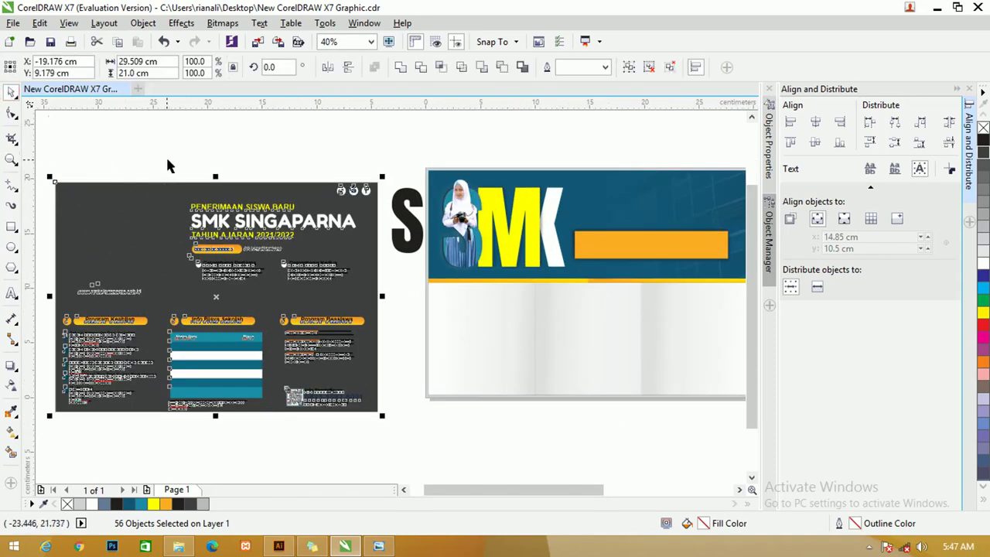
left_click(15, 297)
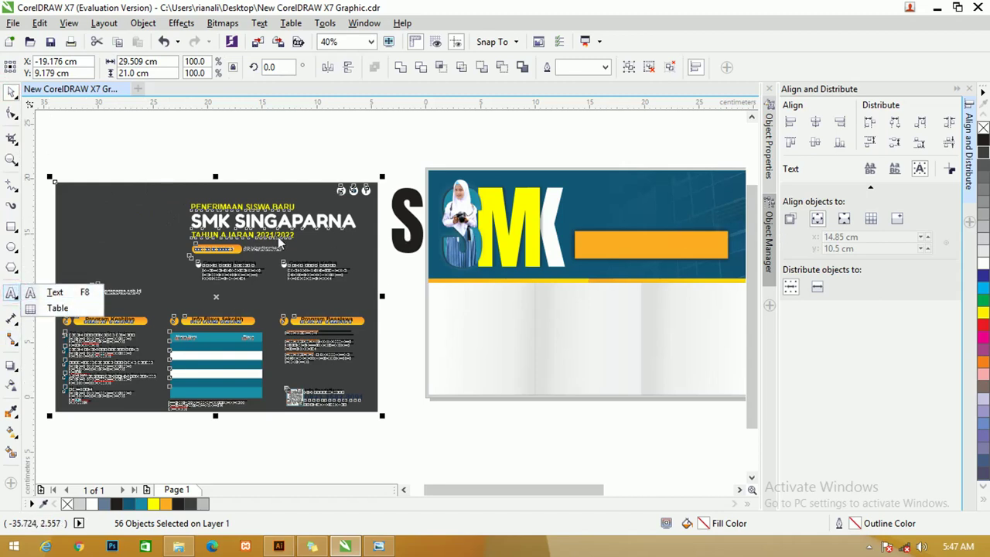
left_click(169, 129)
scroll(216, 247, "up", 3)
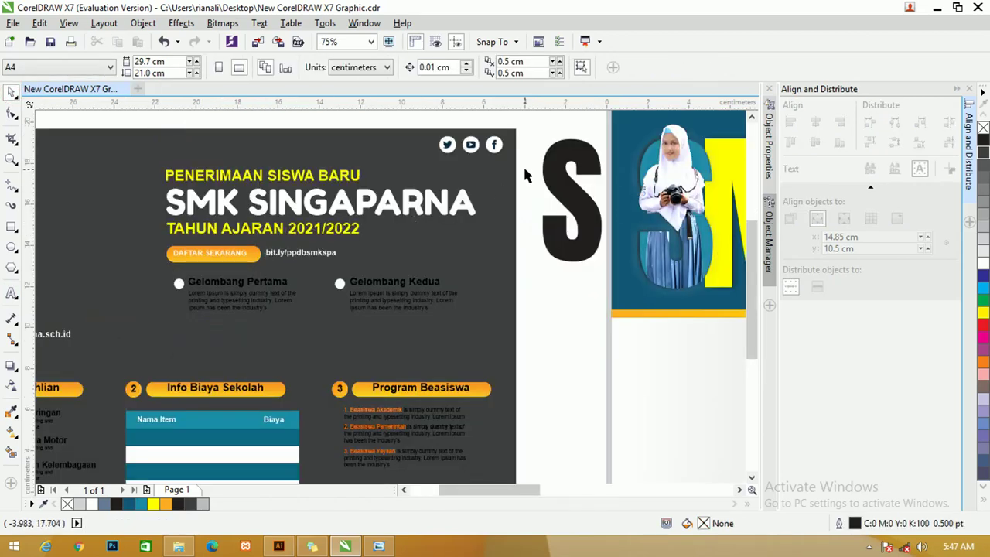
scroll(378, 264, "down", 3)
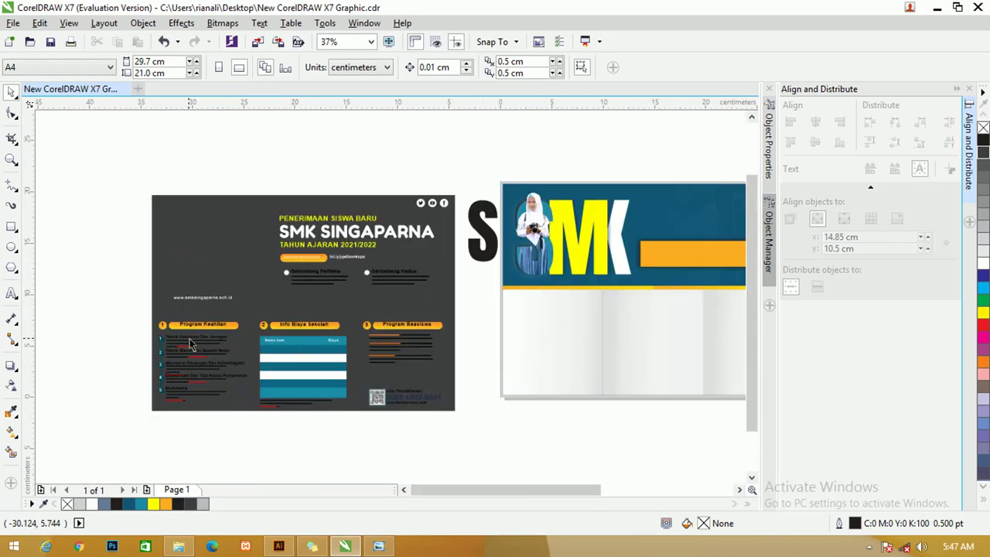
scroll(437, 341, "up", 3)
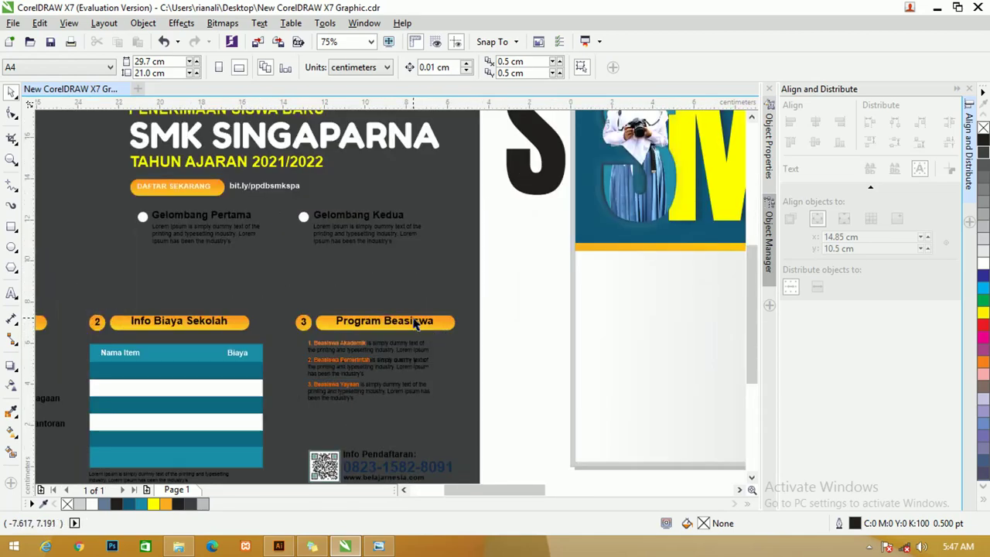
left_click(751, 117)
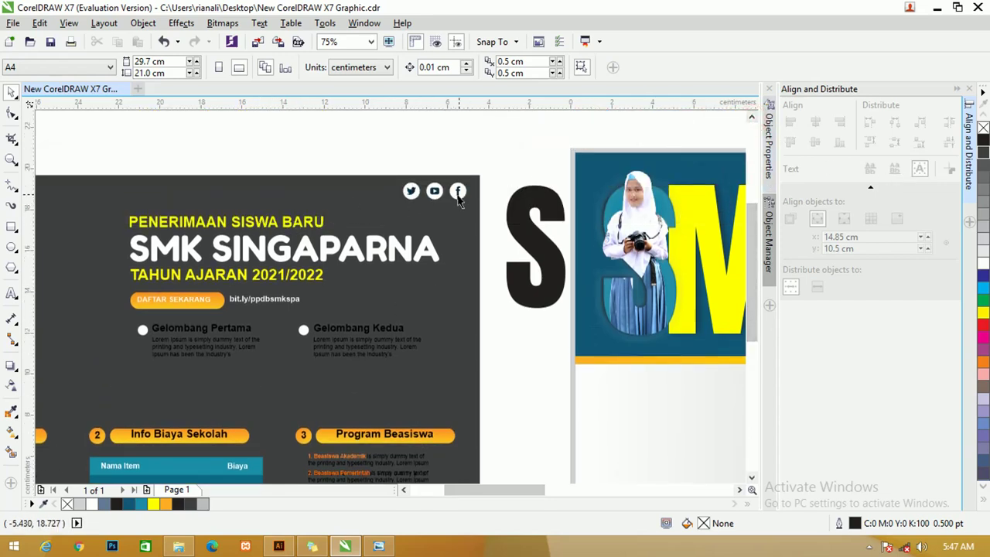
scroll(460, 199, "down", 3)
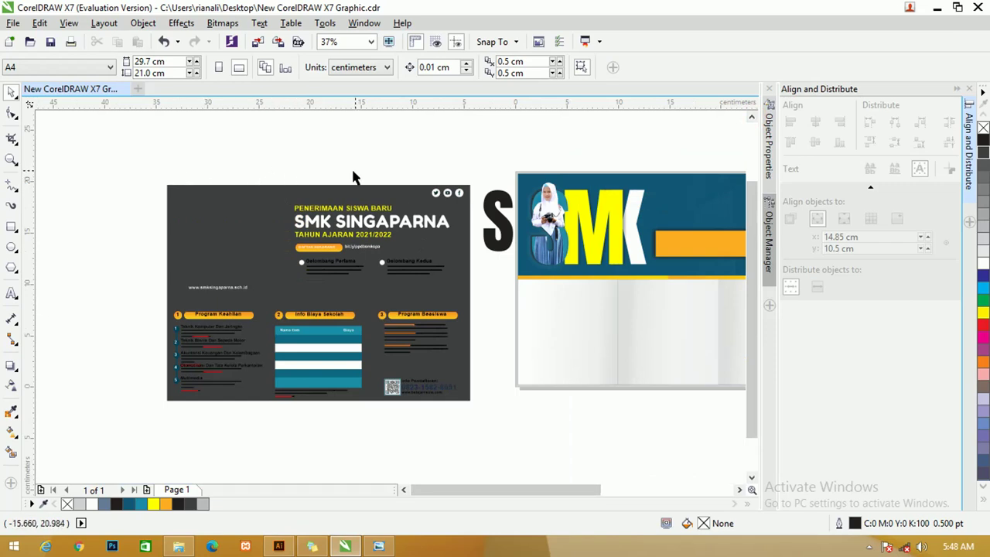
- Move the group of three social media icons from the text layout to the upper right corner of the blue header
left_click_drag(475, 199, 365, 159)
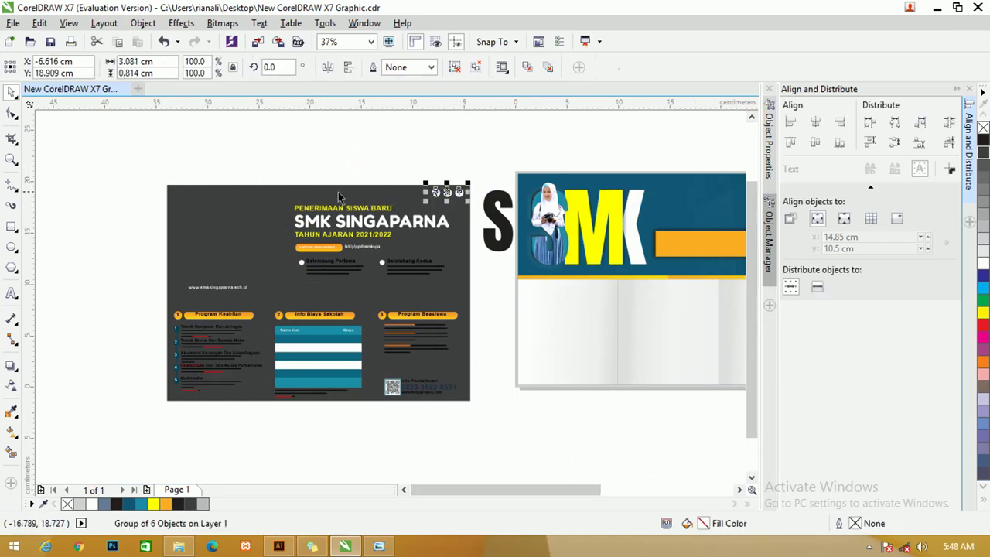
left_click(316, 150)
left_click_drag(133, 155, 478, 423)
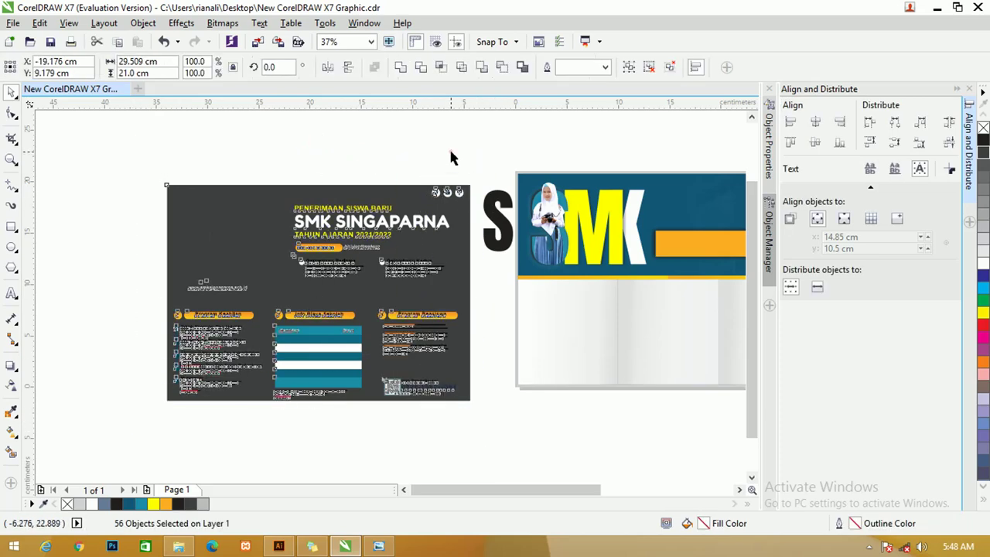
left_click_drag(452, 157, 394, 166)
scroll(475, 207, "up", 1)
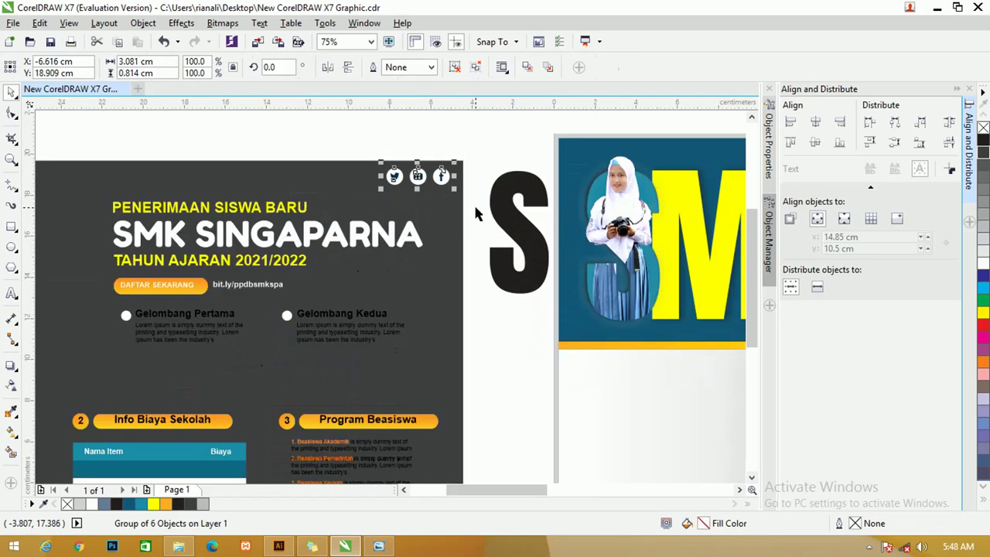
scroll(463, 191, "down", 2)
left_click_drag(447, 179, 625, 179)
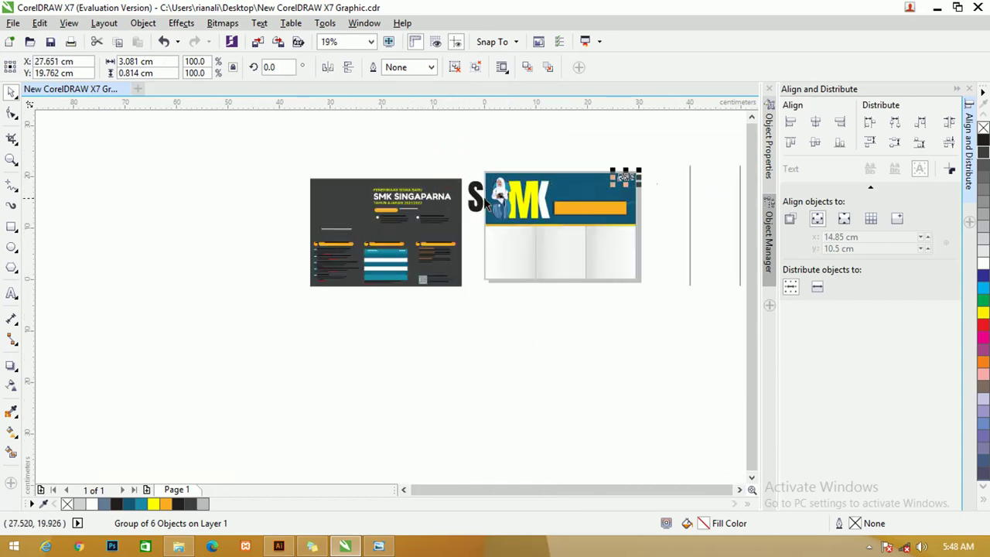
- Try placing the ungrouped SMK SINGAPARNA heading and registration wave texts on the blue header, and undo the moves
left_click_drag(363, 156, 464, 226)
left_click_drag(426, 197, 598, 192)
scroll(596, 189, "up", 2)
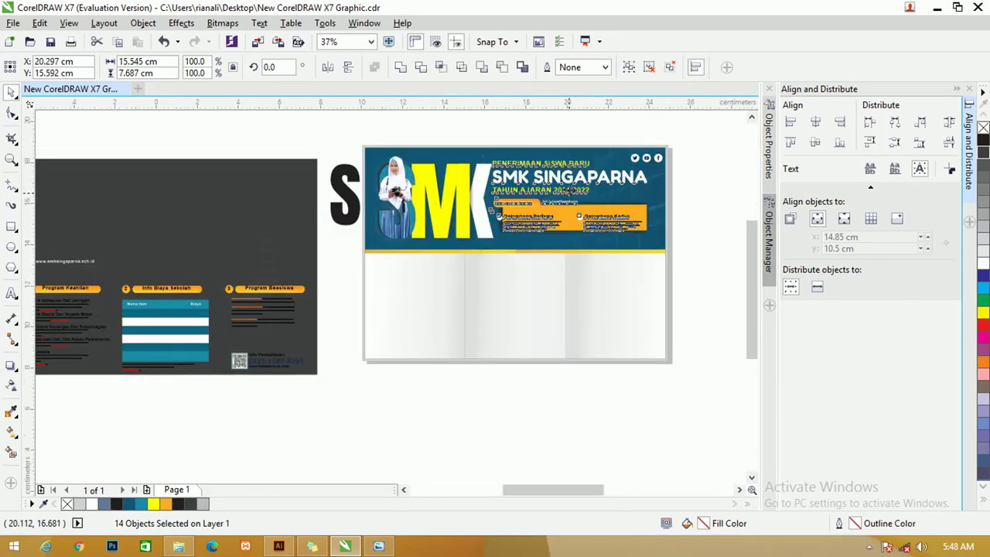
scroll(562, 170, "up", 2)
left_click(565, 169)
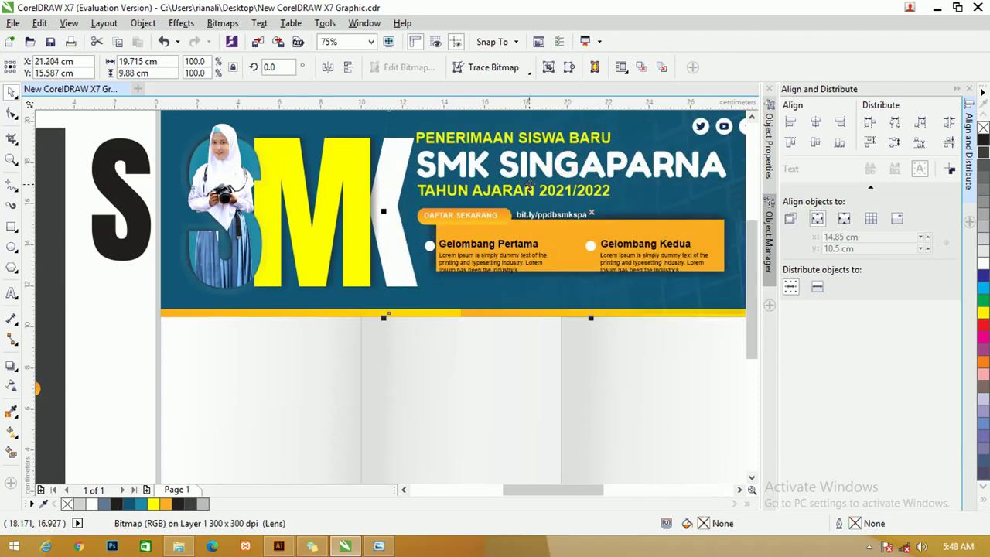
scroll(530, 185, "down", 1)
key("ctrl+z")
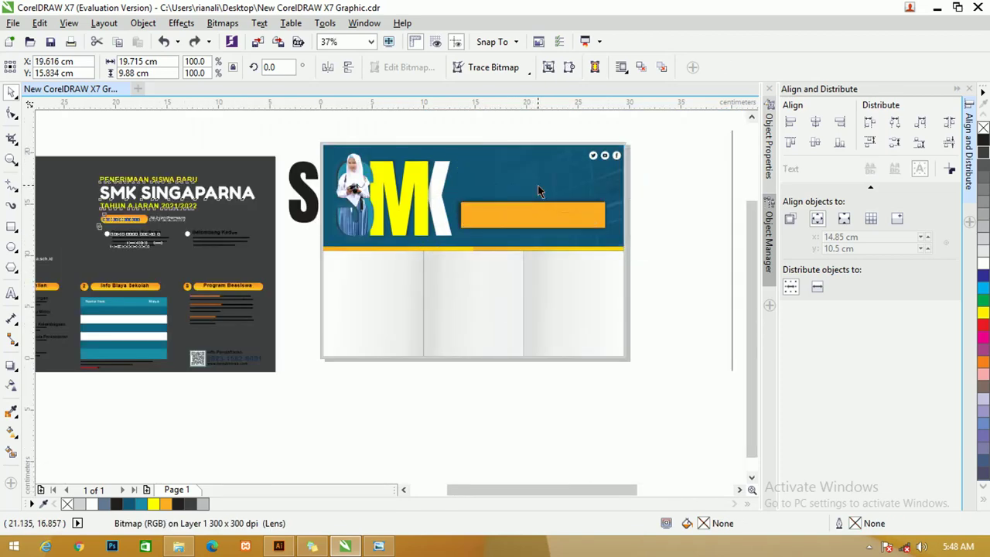
key("ctrl+z")
- Group the SMK SINGAPARNA heading and registration wave texts and place the group right of the K, with the wave details over the orange bar
key("ctrl+g")
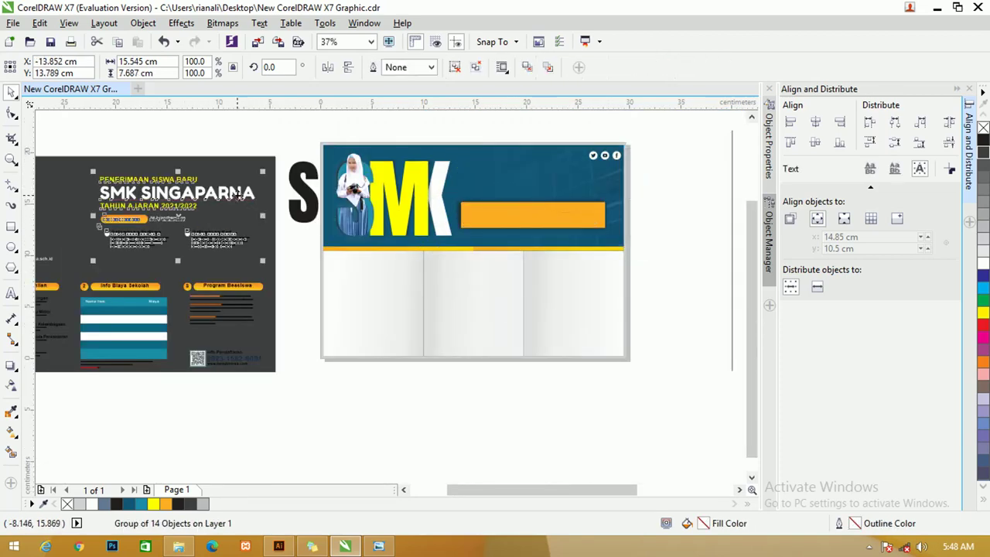
left_click_drag(232, 189, 597, 179)
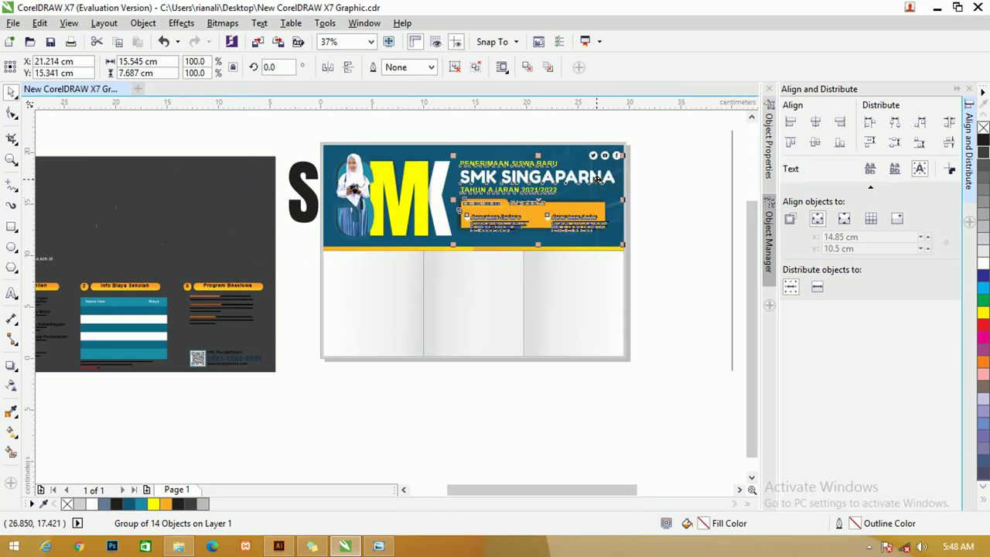
left_click_drag(503, 177, 503, 171)
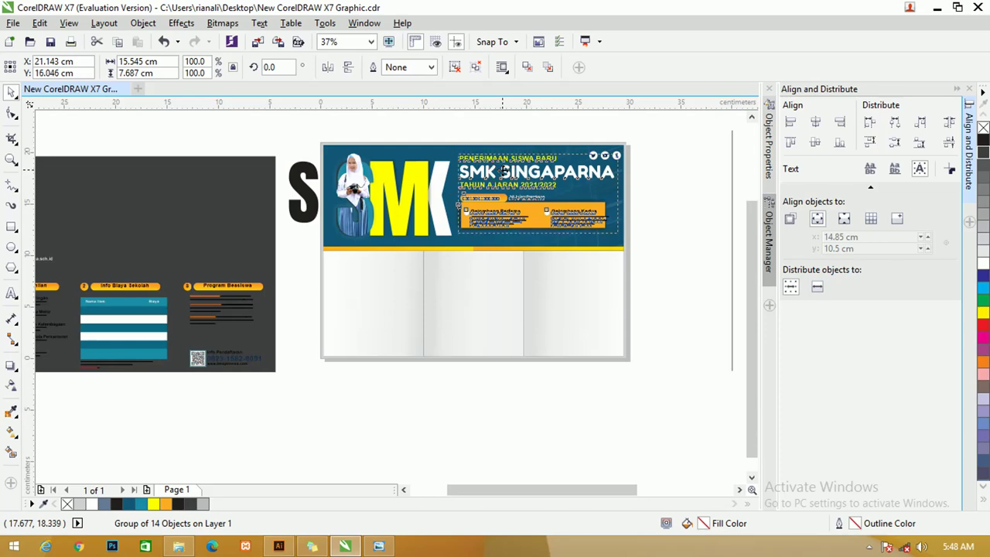
left_click(647, 159)
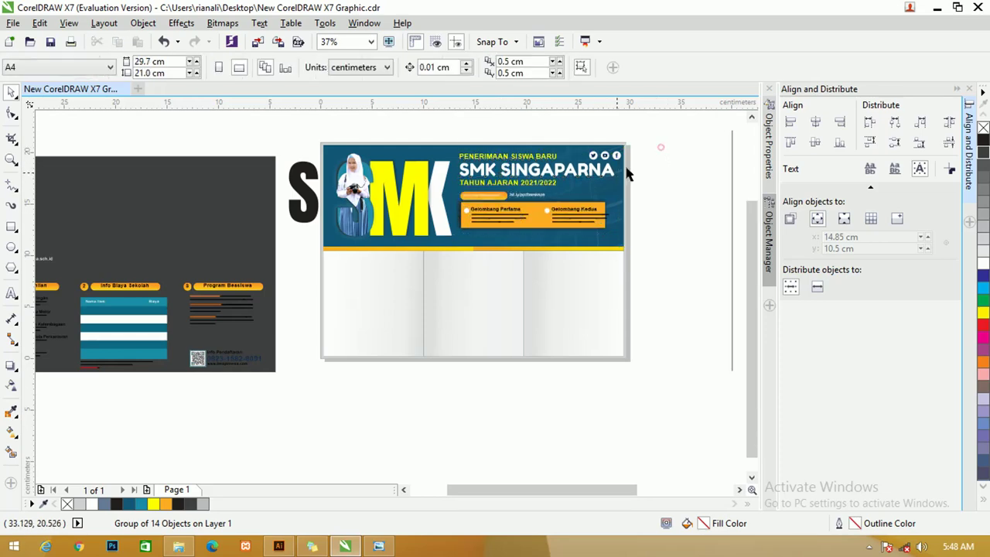
- Move the orange bar behind the registration waves slightly down and widen it to the right, past the Gelombang Kedua text
left_click(599, 208)
scroll(599, 208, "up", 2)
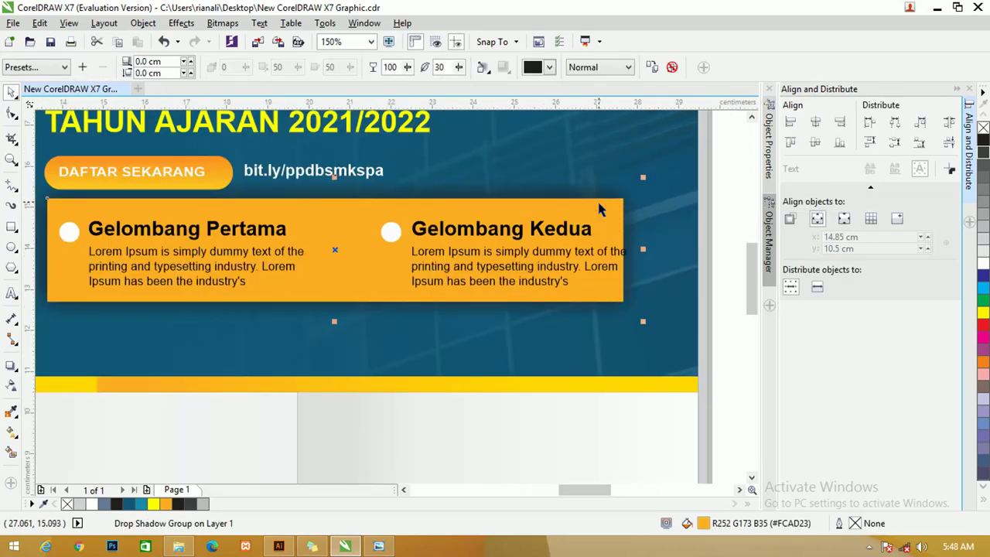
left_click_drag(599, 205, 599, 206)
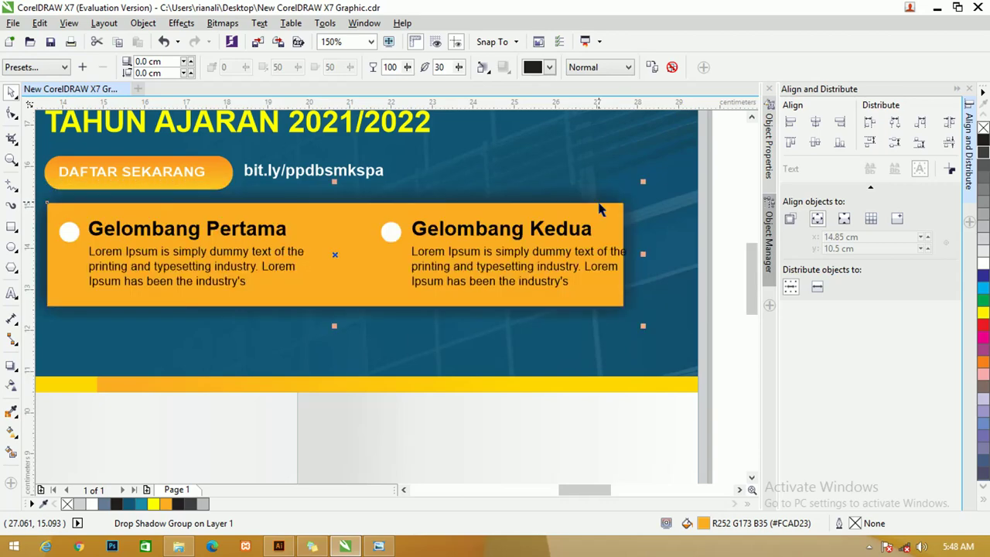
left_click_drag(641, 253, 677, 253)
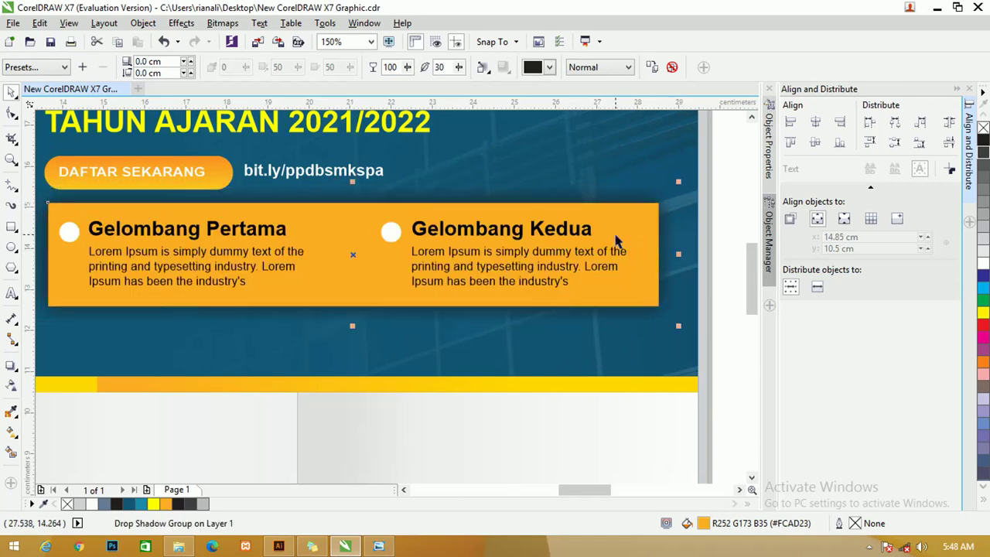
- Try nudging the grouped heading and registration wave texts downward, and undo the nudge
left_click(613, 221)
key("Down")
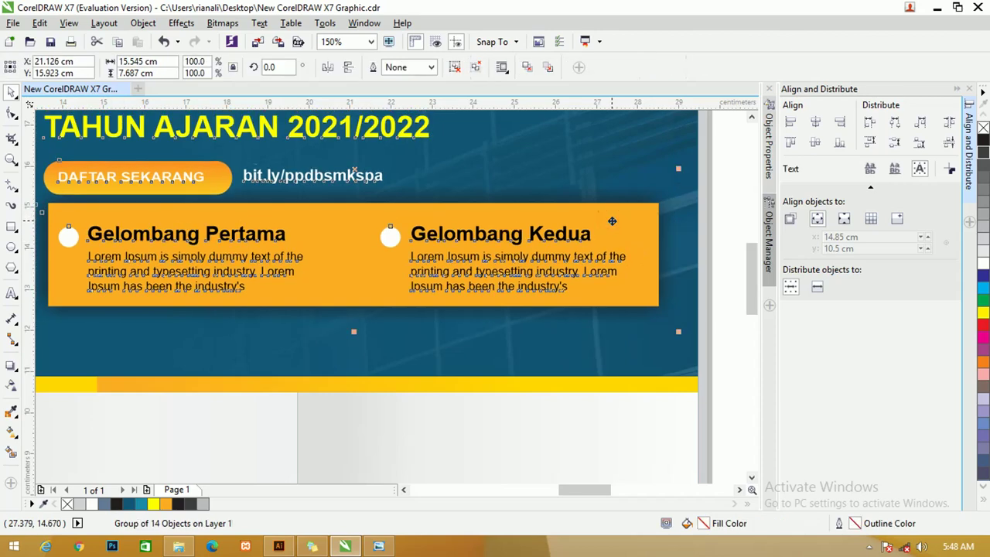
key("ctrl+z")
left_click(751, 218)
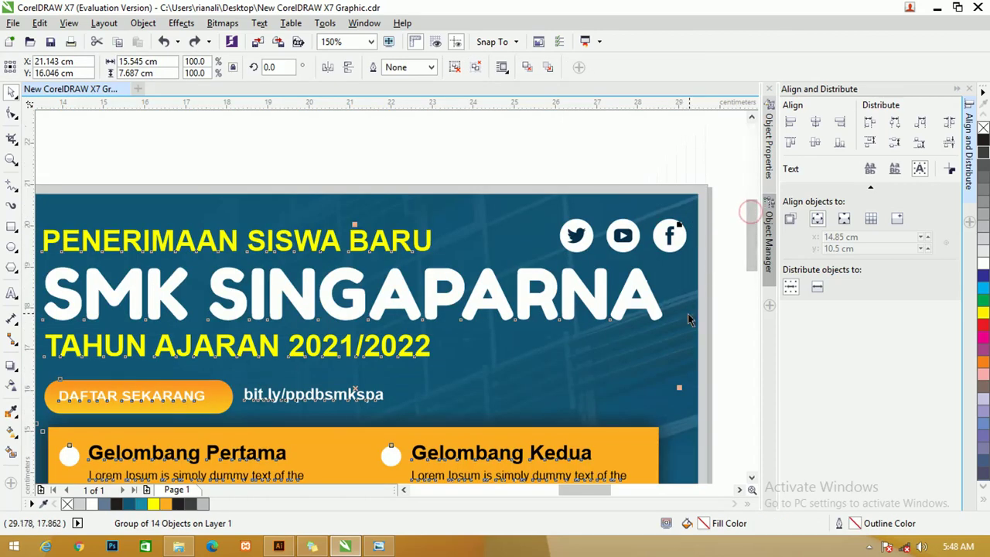
left_click(675, 232)
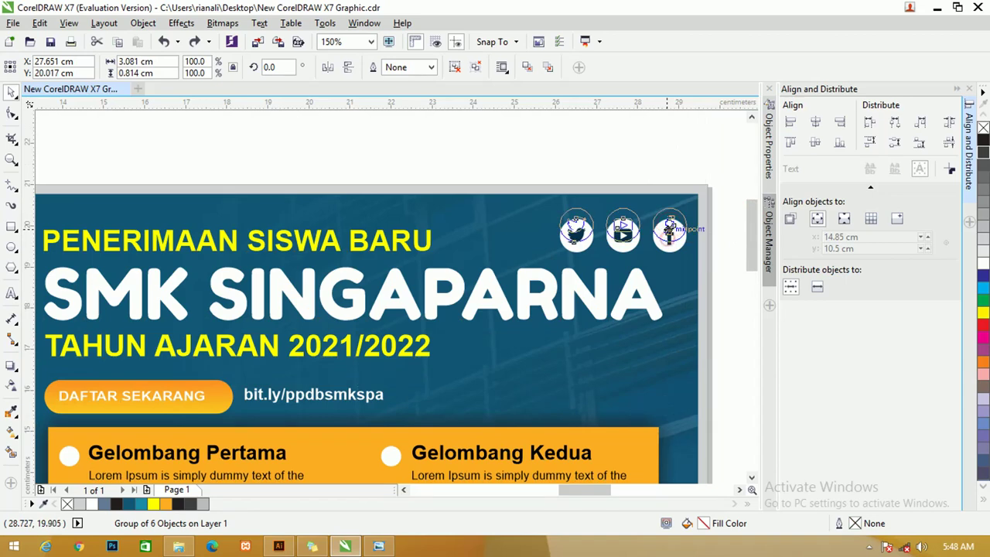
left_click(669, 166)
scroll(668, 166, "down", 2)
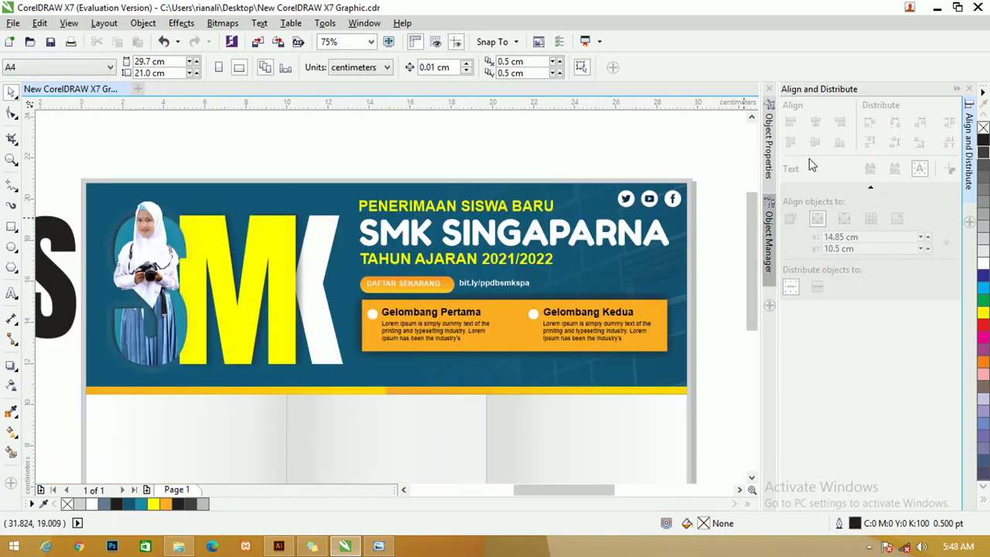
- Make the master page's Guides (all pages) layer visible and lock it against editing
left_click(769, 205)
left_click_drag(756, 243, 751, 364)
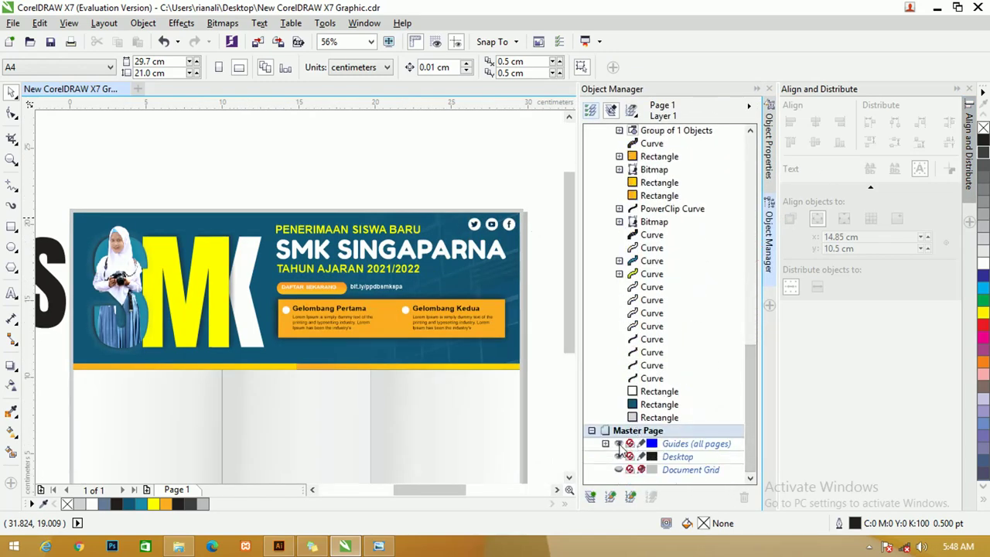
scroll(469, 236, "up", 3)
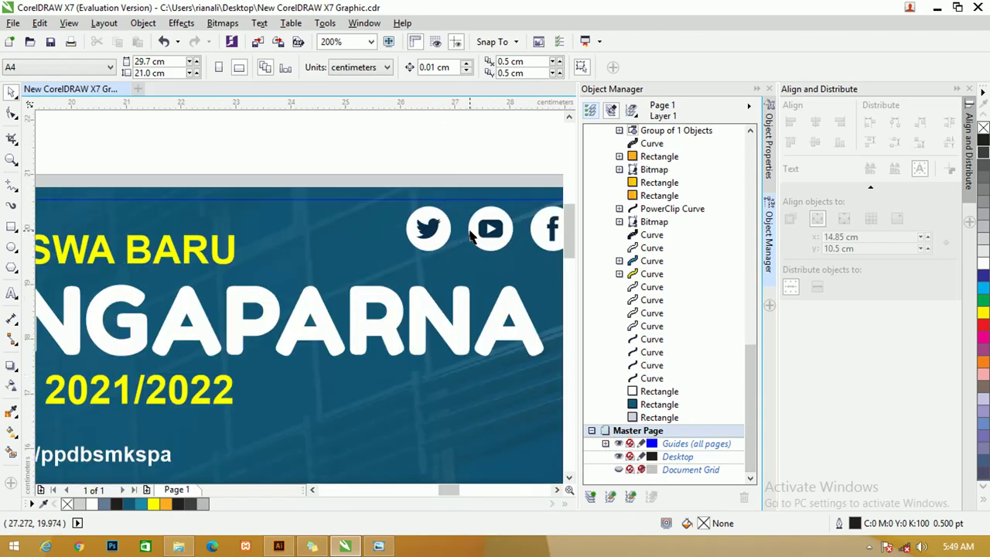
scroll(488, 221, "down", 2)
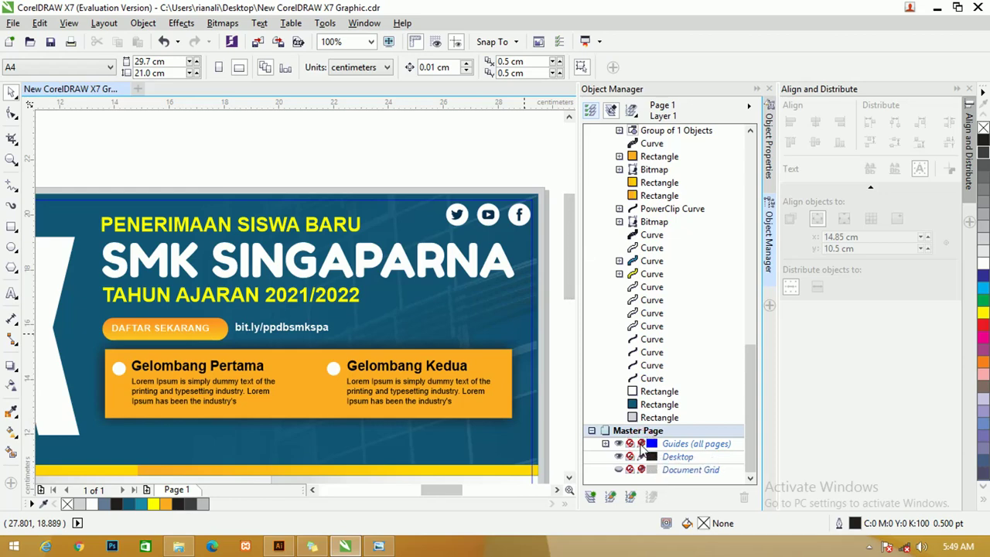
- Move the social media icon group slightly up and right, closer to the upper right corner of the margin guides
scroll(558, 170, "up", 1)
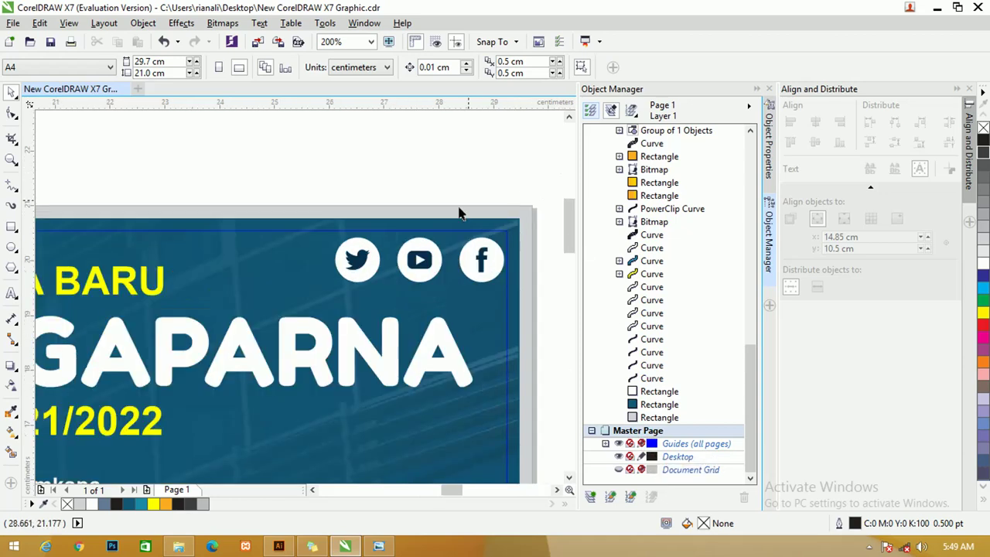
scroll(384, 259, "up", 1)
left_click(332, 238)
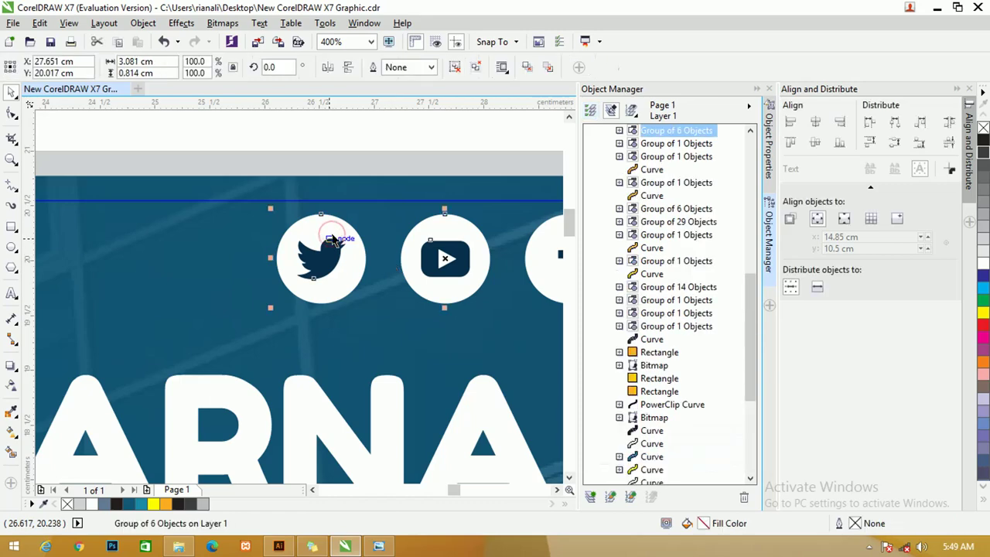
scroll(333, 238, "down", 1)
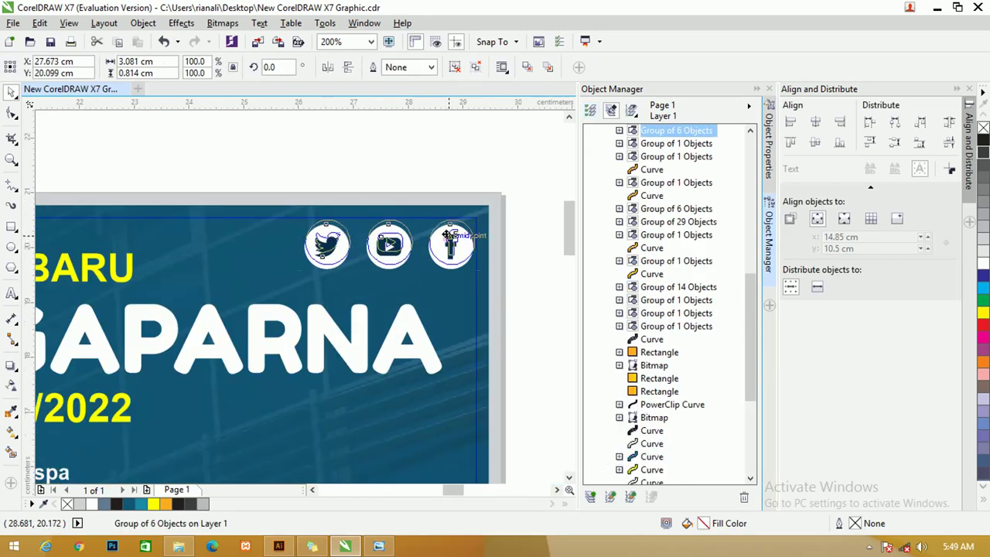
left_click(443, 165)
scroll(443, 162, "down", 2)
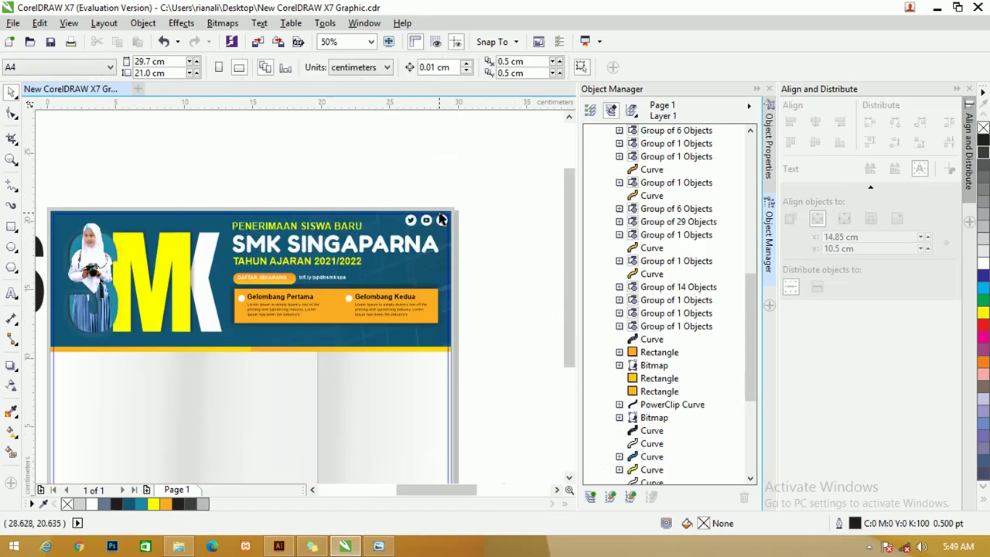
- Distribute the Program Keahlian, Info Biaya Sekolah, and Program Beasiswa with registration contact sections into the page's left, middle and right panels
scroll(442, 220, "down", 1)
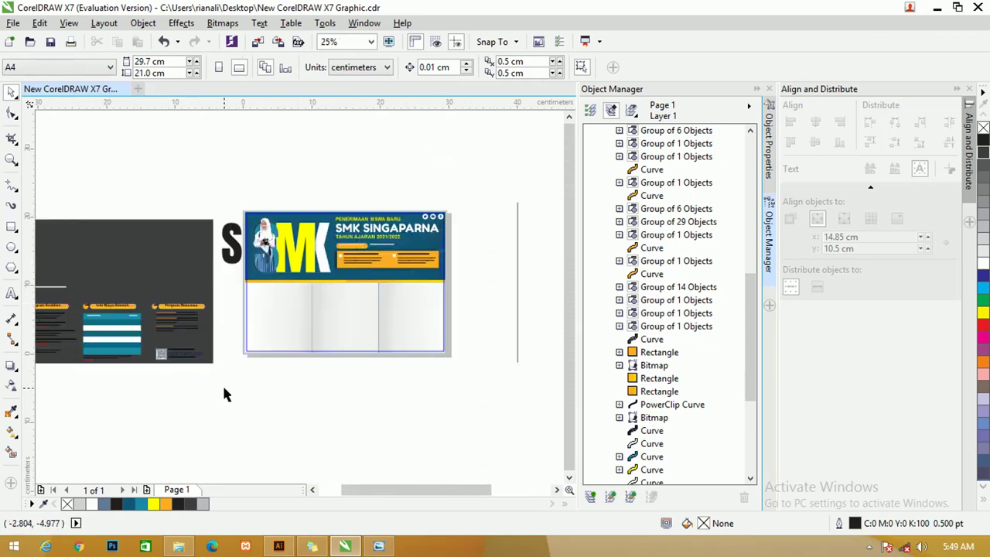
left_click_drag(222, 384, 410, 292)
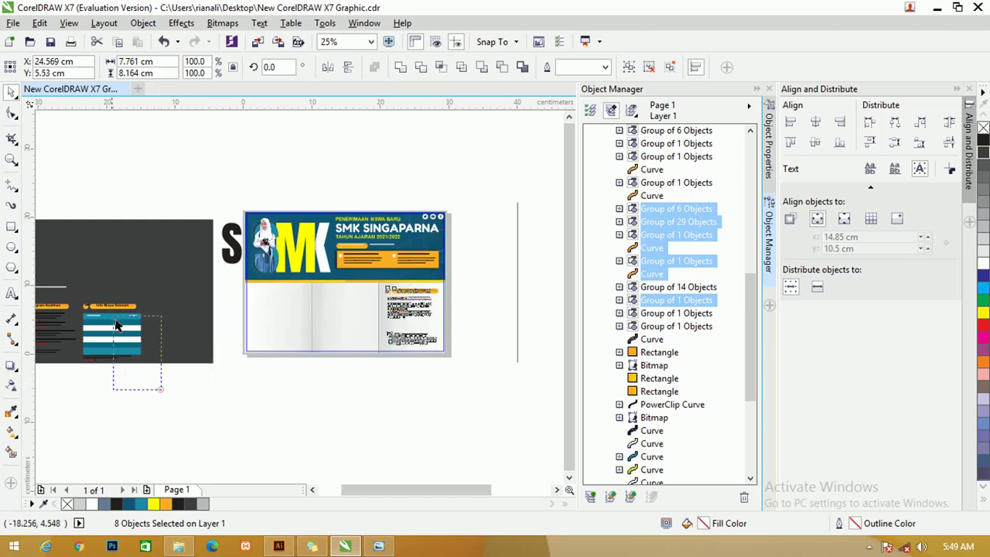
left_click_drag(85, 287, 159, 386)
left_click_drag(120, 318, 344, 309)
left_click_drag(114, 392, 263, 298)
left_click_drag(327, 305, 529, 288)
- Place the school website address beneath the student photo in the blue header, raised slightly above the yellow strip
left_click(284, 286)
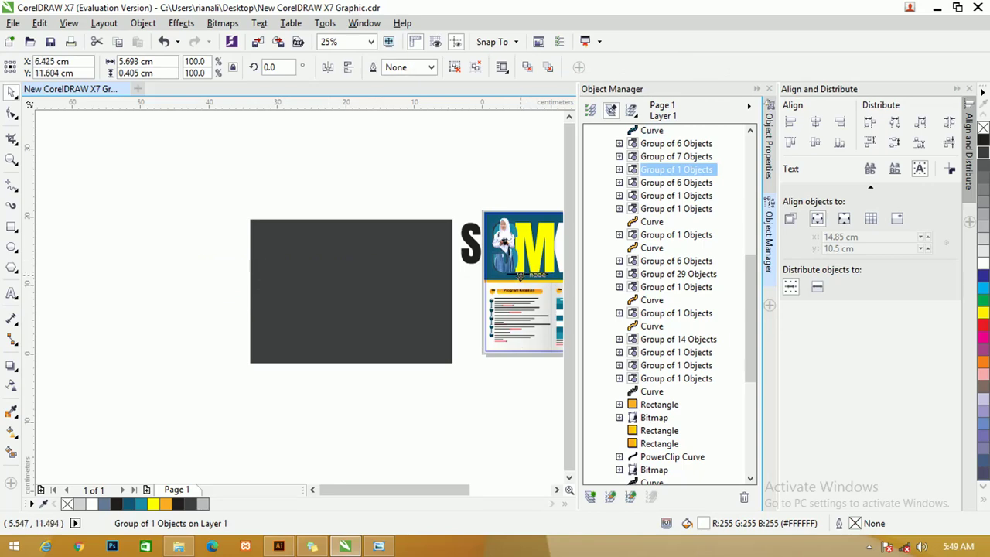
key("z")
left_click_drag(455, 253, 542, 353)
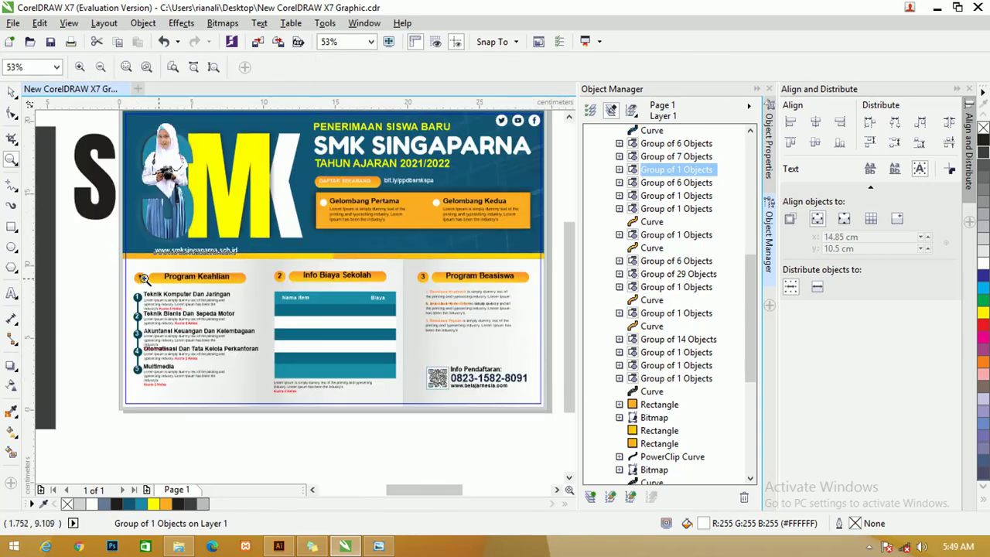
left_click(11, 91)
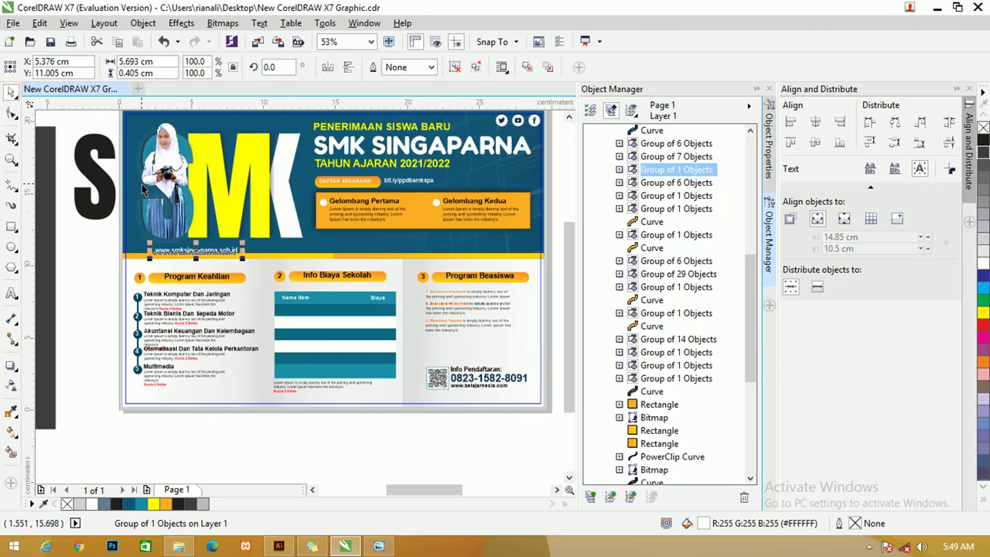
key("Up")
key("Up")
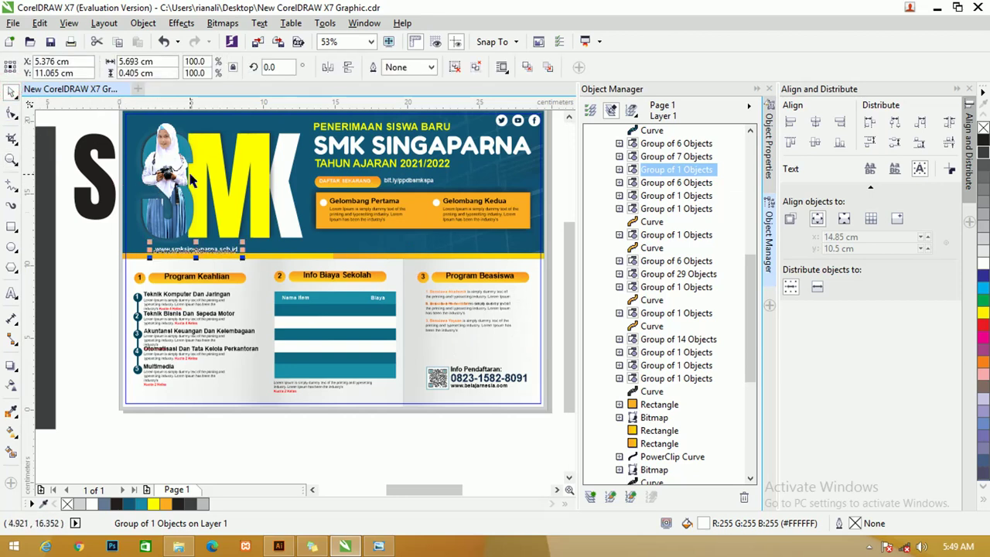
key("Up")
key("Up")
key("Up")
key("Up")
key("Up")
key("Up")
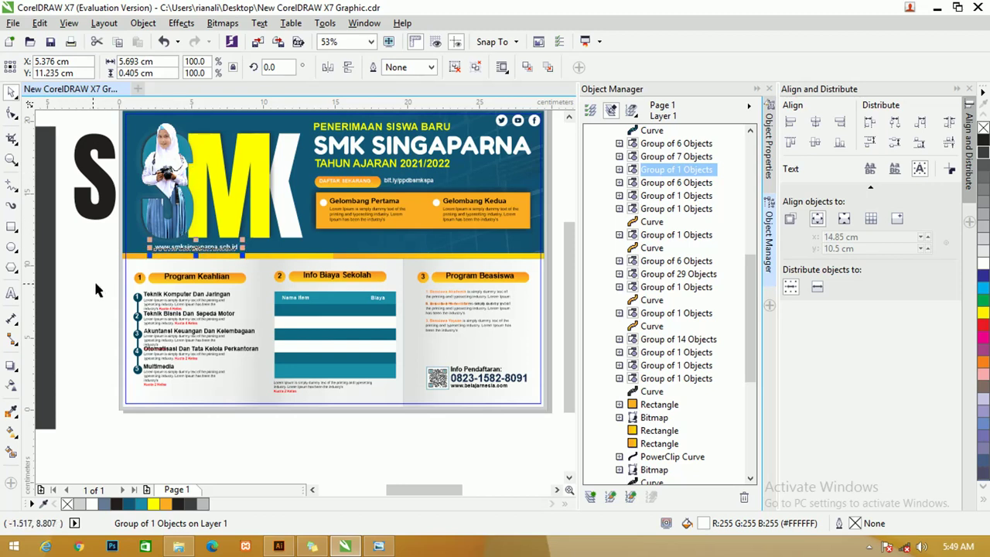
- Shift the whole Program Keahlian section slightly left, toward the left margin guide
left_click_drag(94, 279, 261, 413)
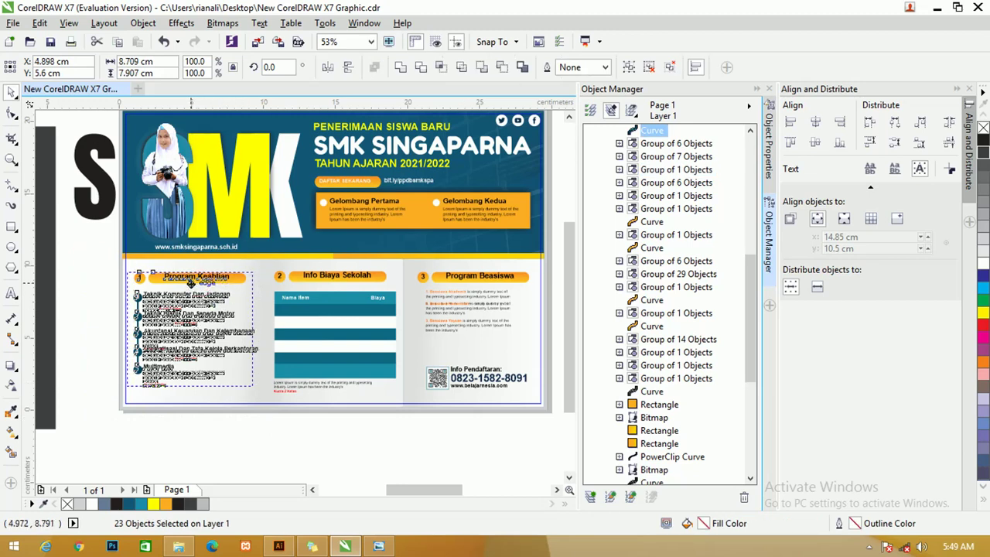
left_click_drag(192, 283, 191, 283)
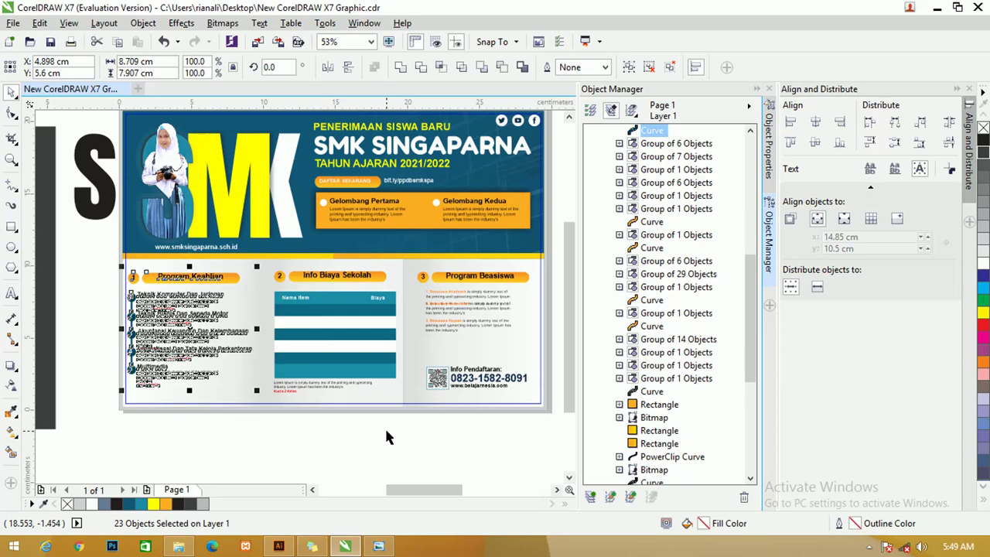
- Delete the leftover black letter S beside the page
left_click(105, 160)
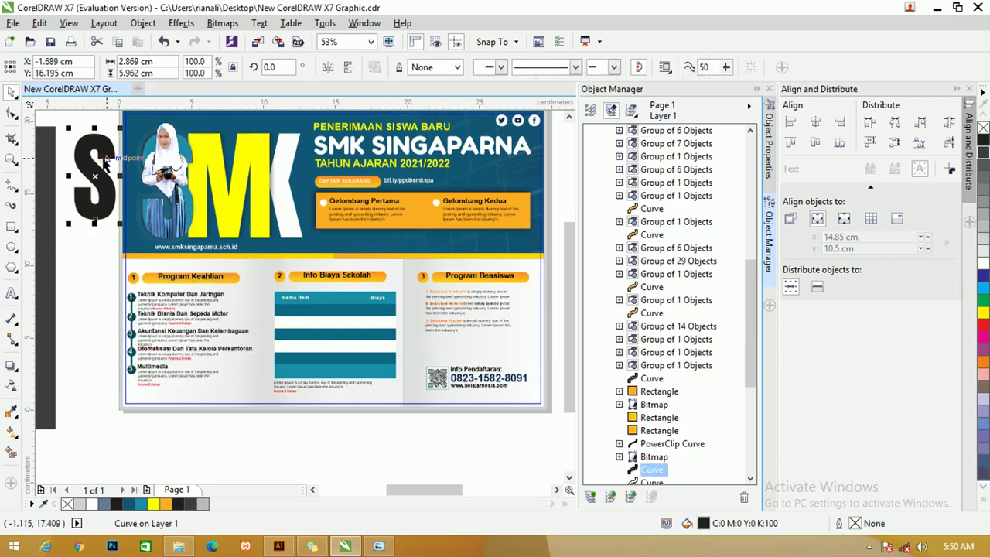
key("Delete")
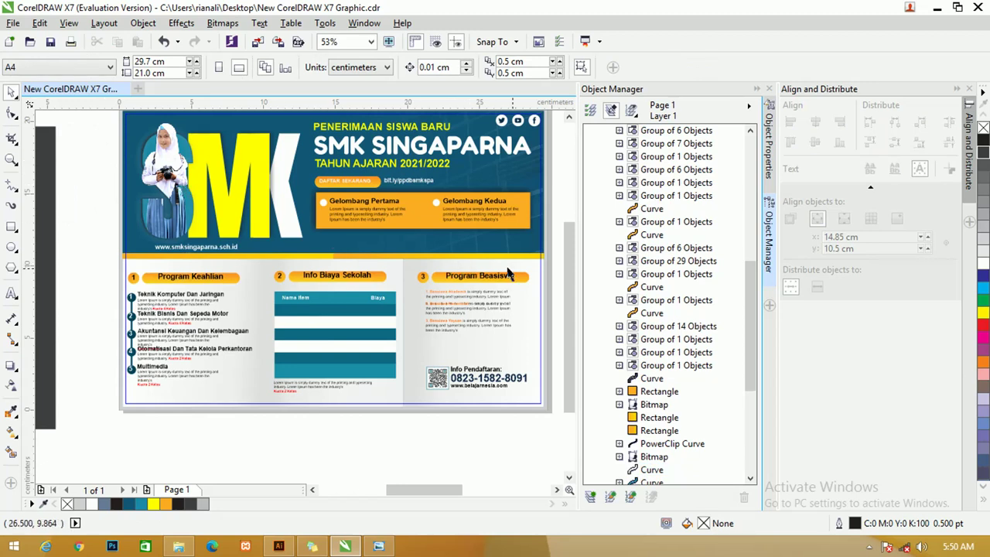
left_click_drag(566, 248, 566, 238)
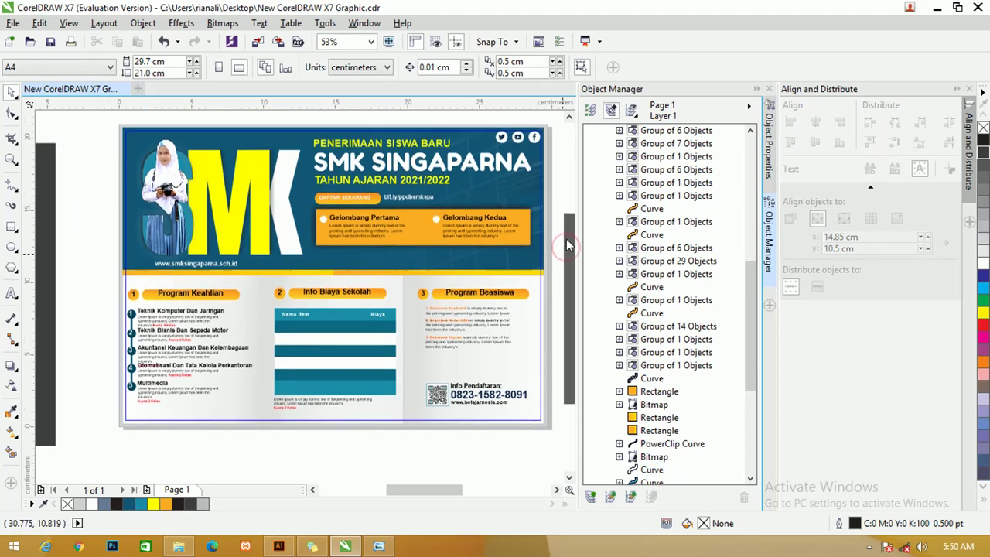